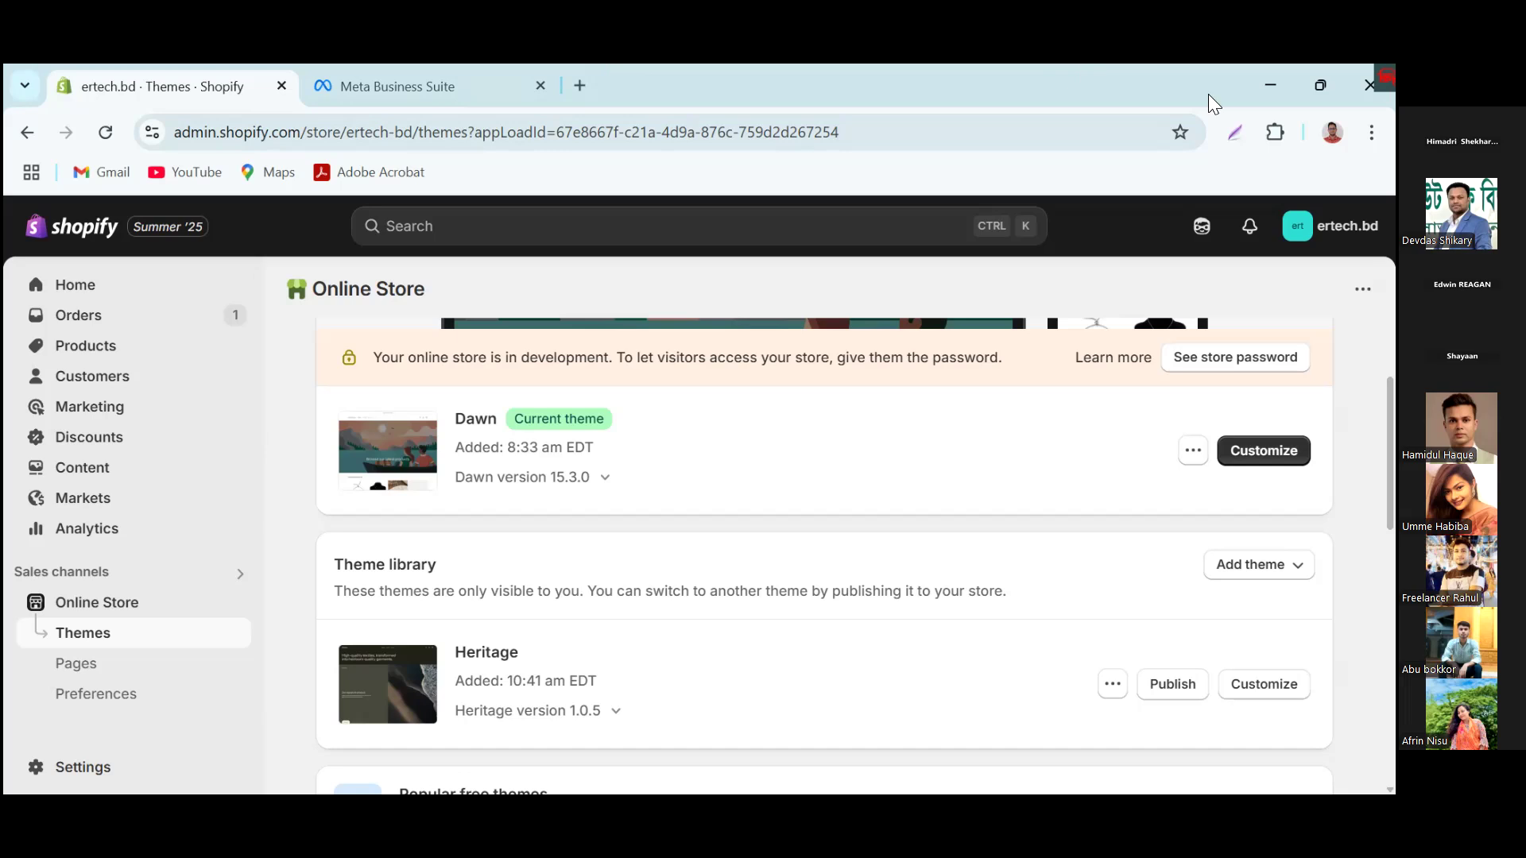
{"action": "scroll", "coordinate": [184, 603], "scroll_direction": "down", "scroll_amount": 1}
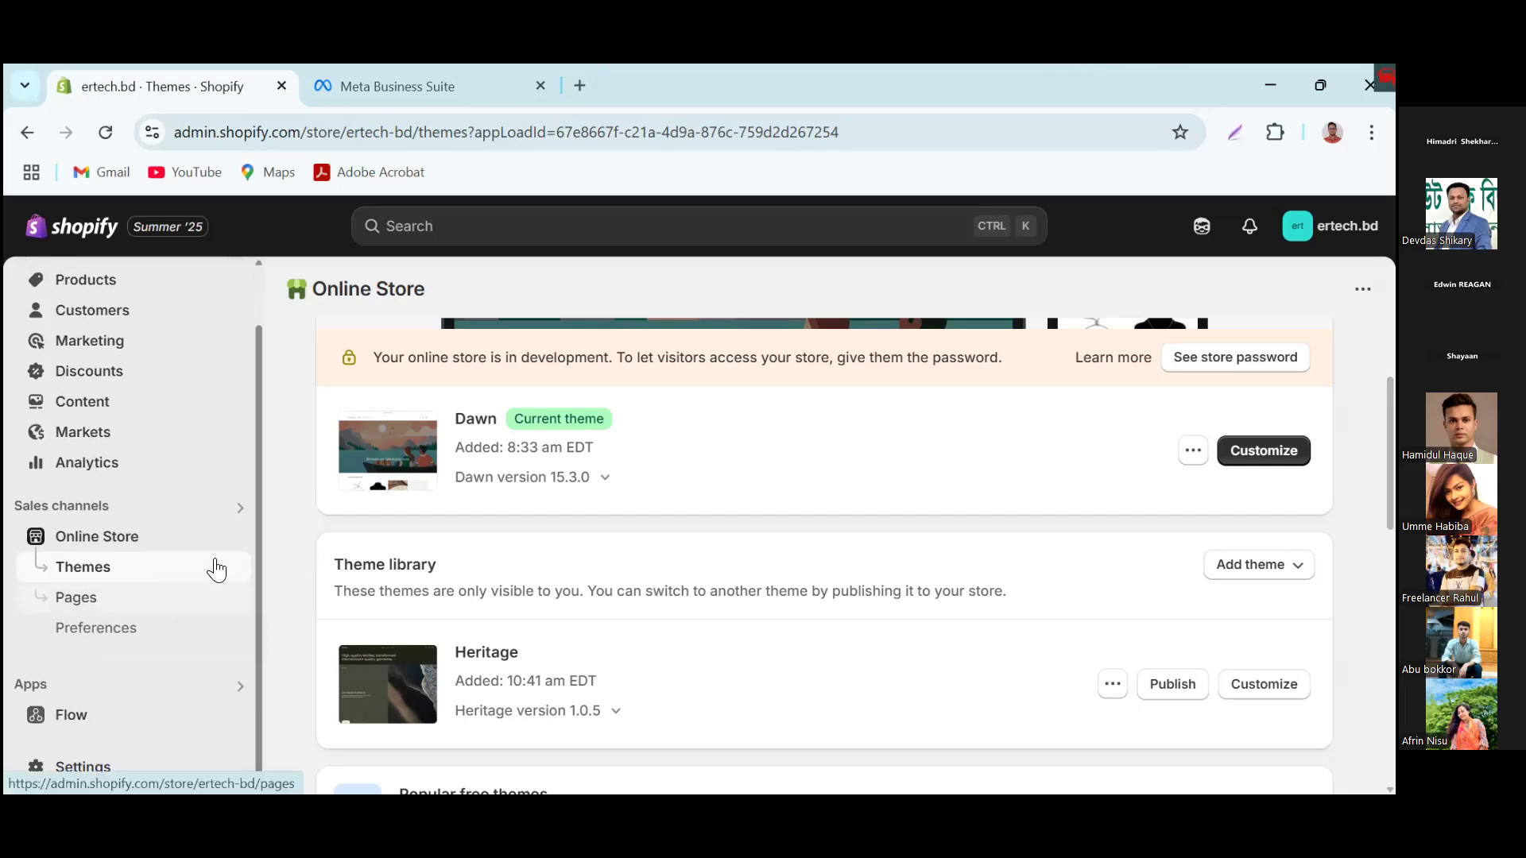
{"action": "scroll", "coordinate": [215, 569], "scroll_direction": "up", "scroll_amount": 1}
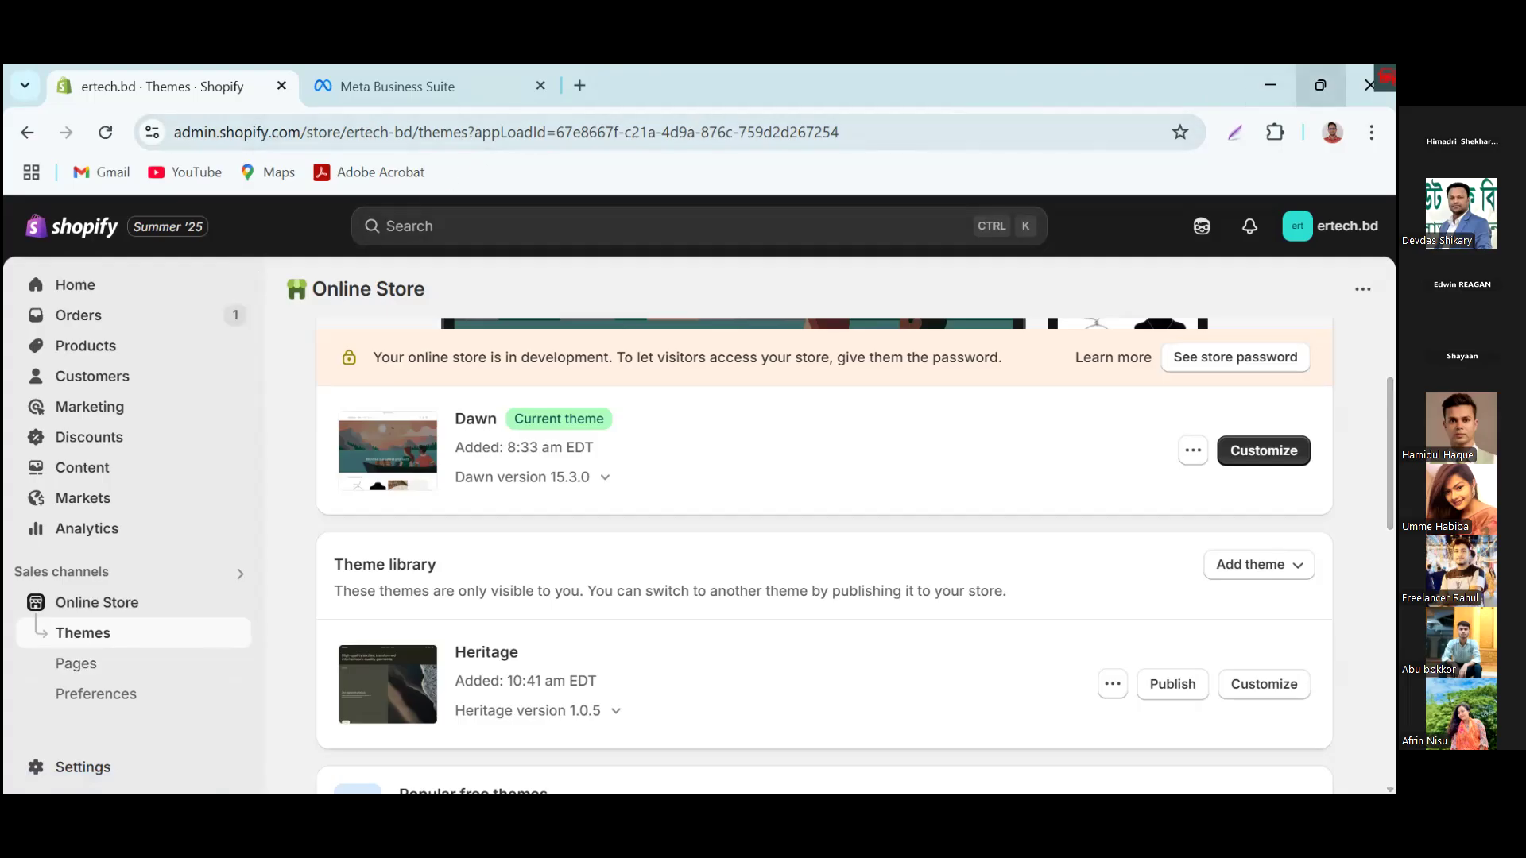
{"action": "left_click", "coordinate": [1321, 85]}
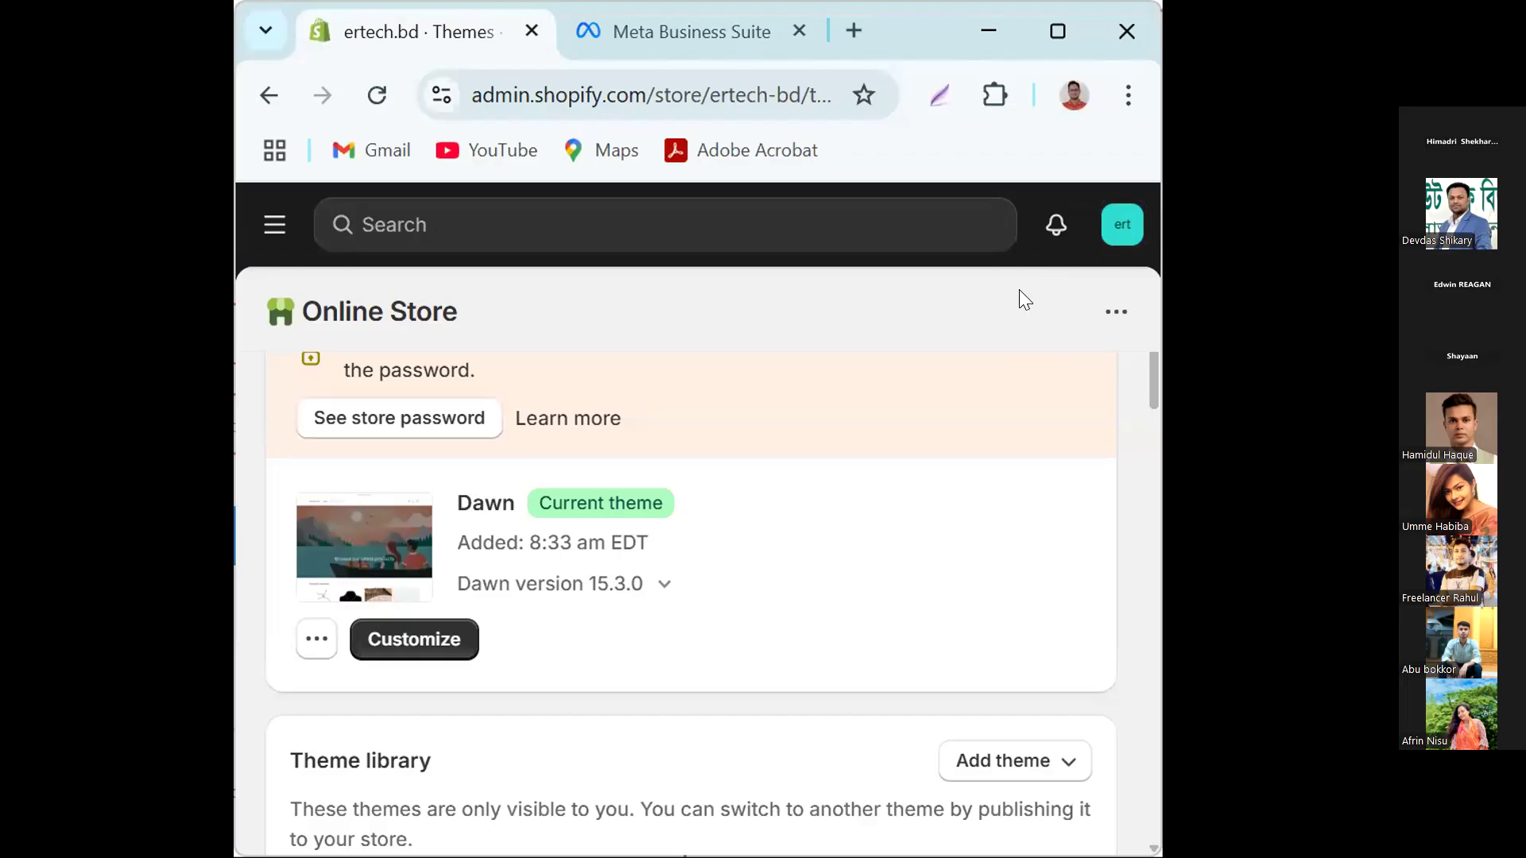
{"action": "left_click", "coordinate": [596, 38]}
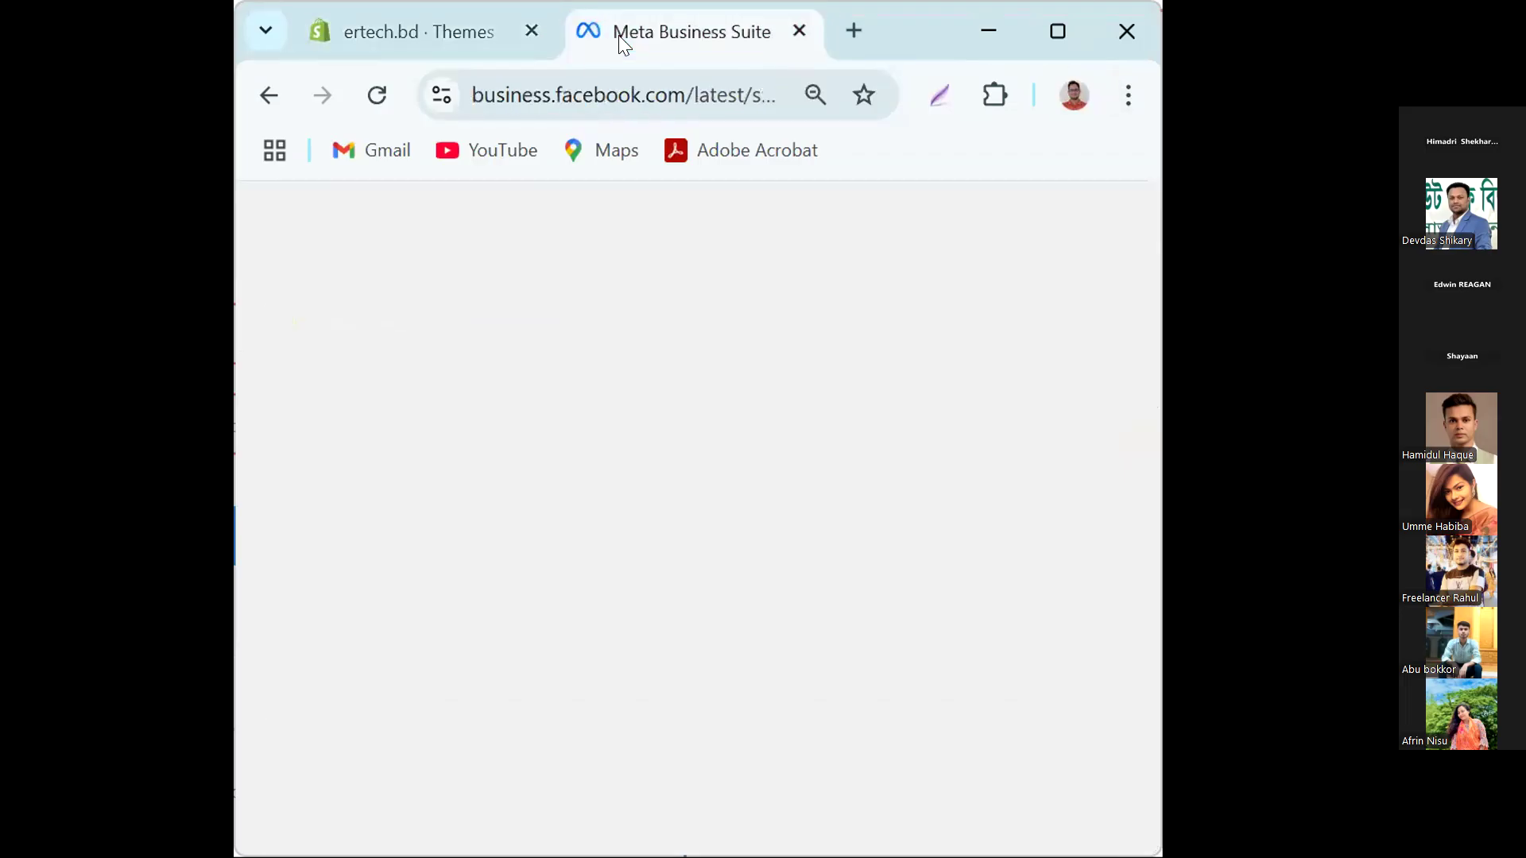
{"action": "left_click", "coordinate": [1057, 32]}
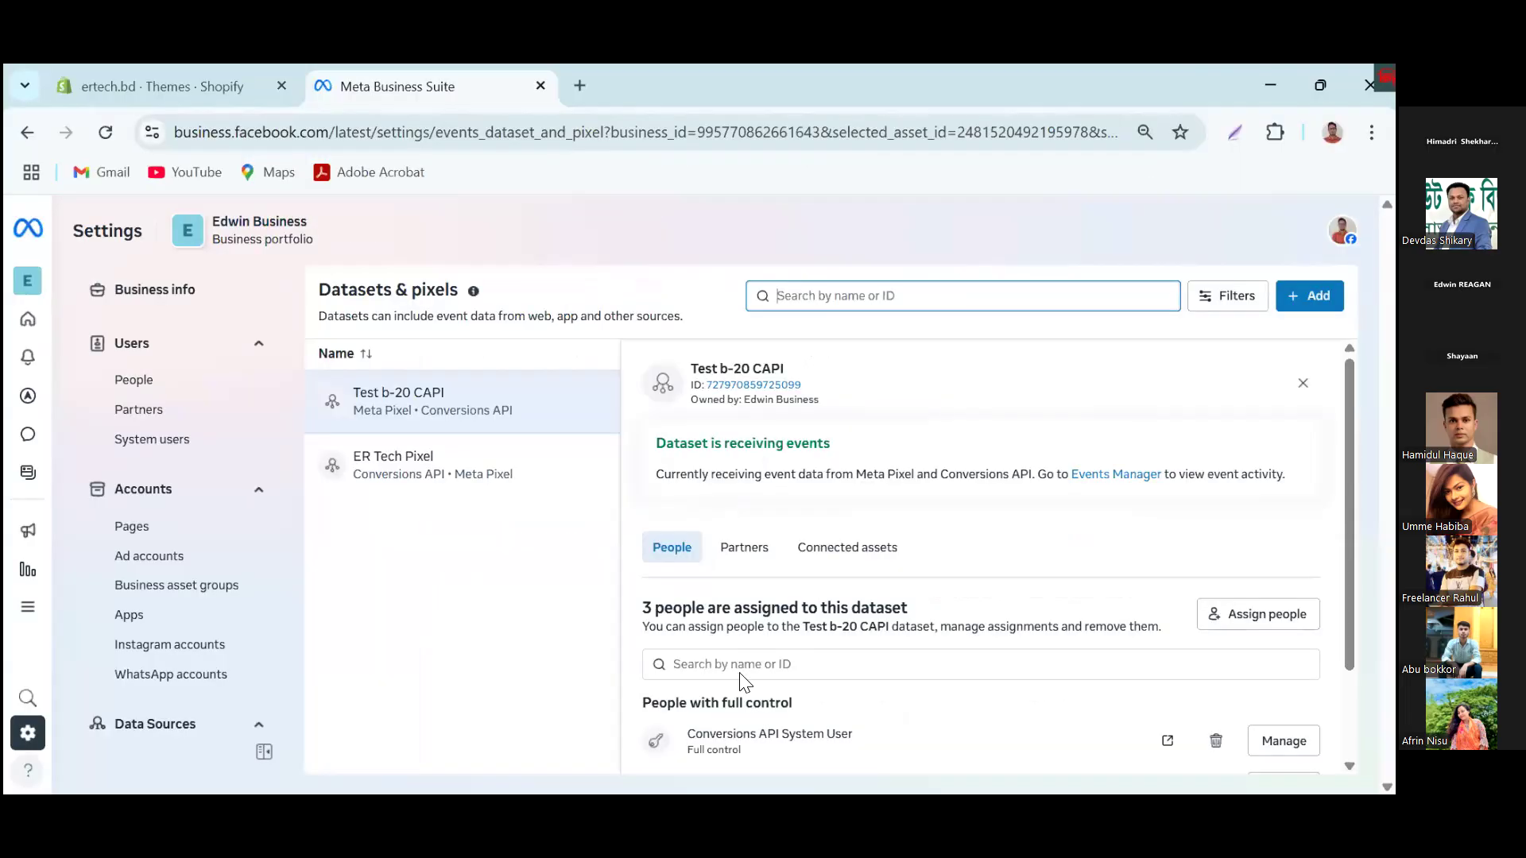
{"action": "left_click", "coordinate": [194, 85]}
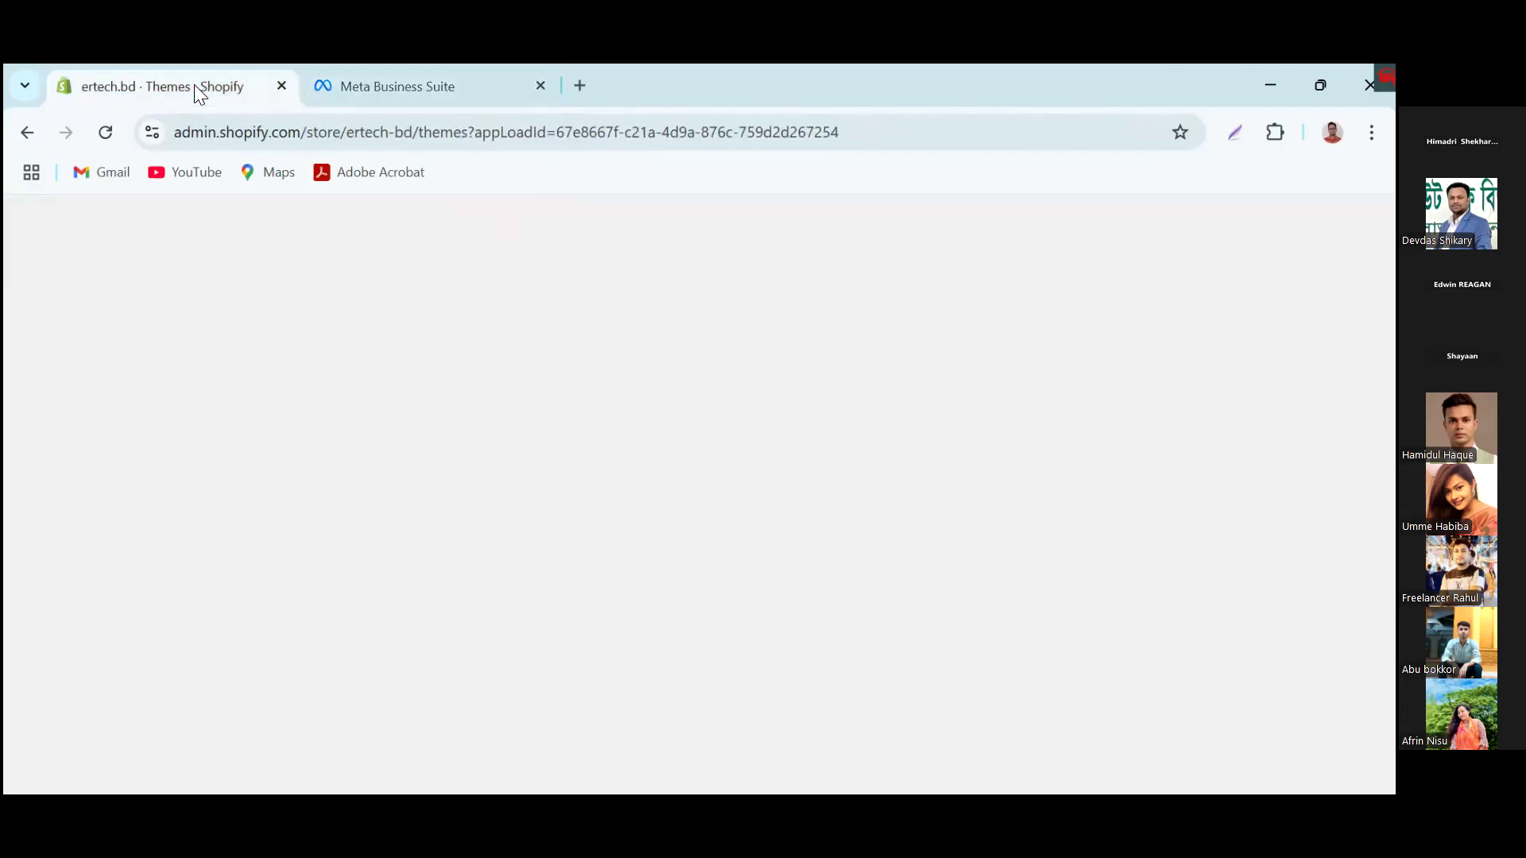
Step: Open the storefront at ertech-bd.myshopify.com in a new browser tab and look through the products on its home page
{"action": "left_click", "coordinate": [580, 86]}
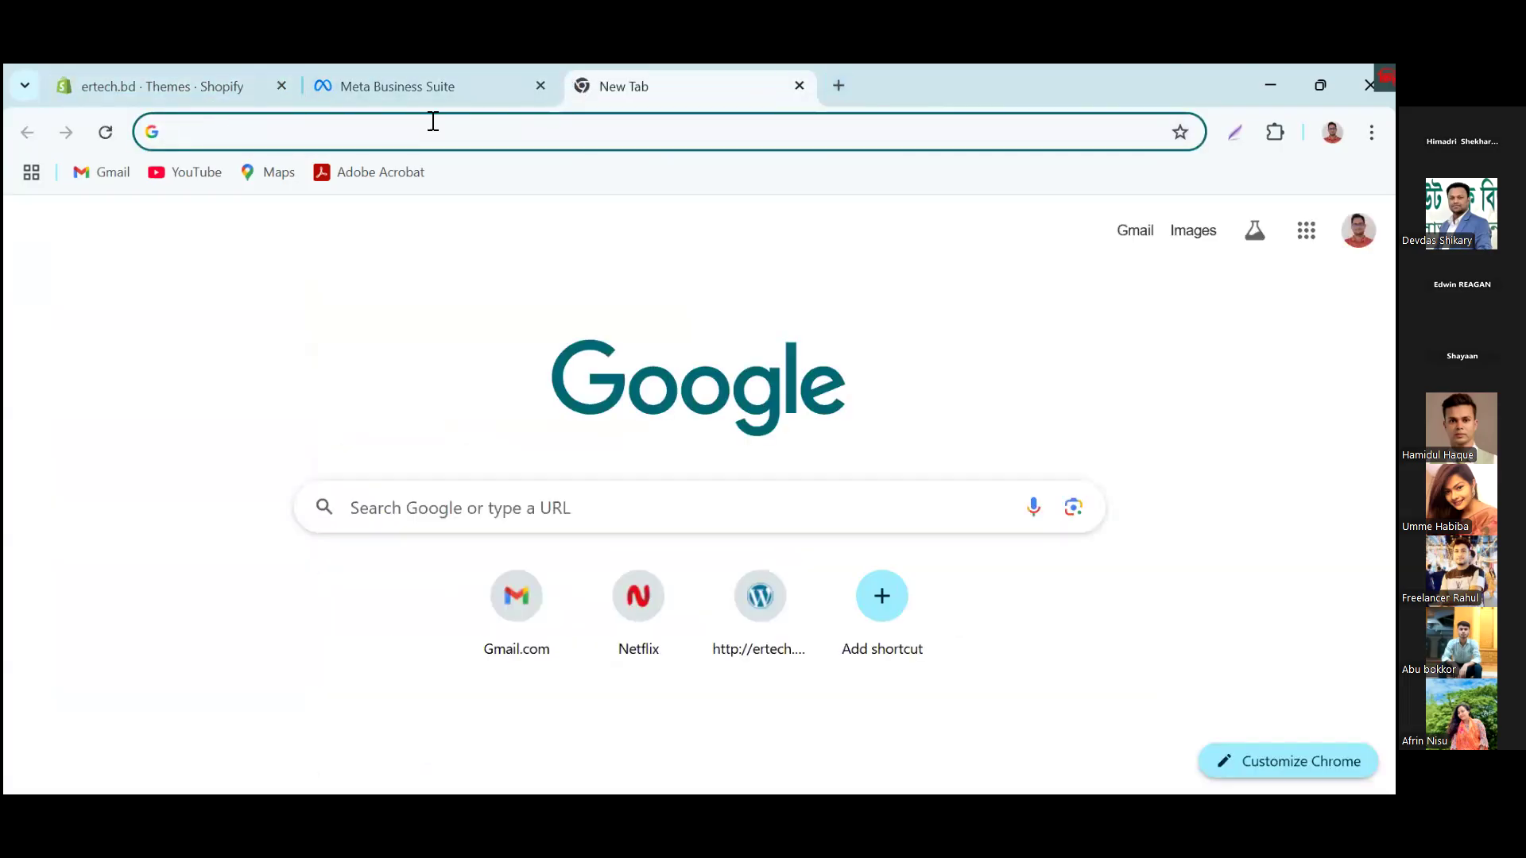
{"action": "type", "text": "e"}
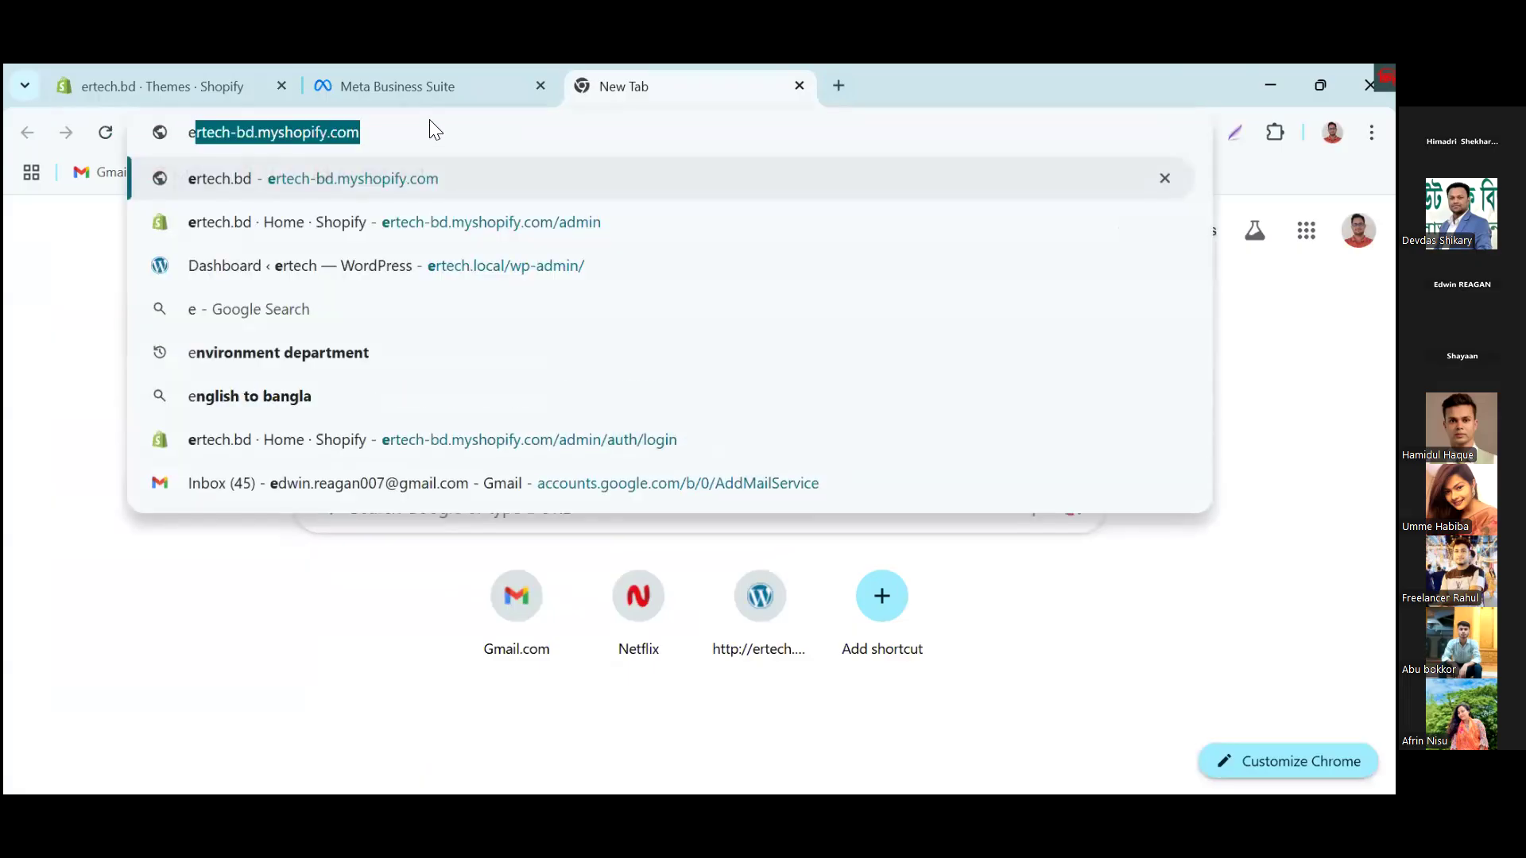
{"action": "key", "text": "Return"}
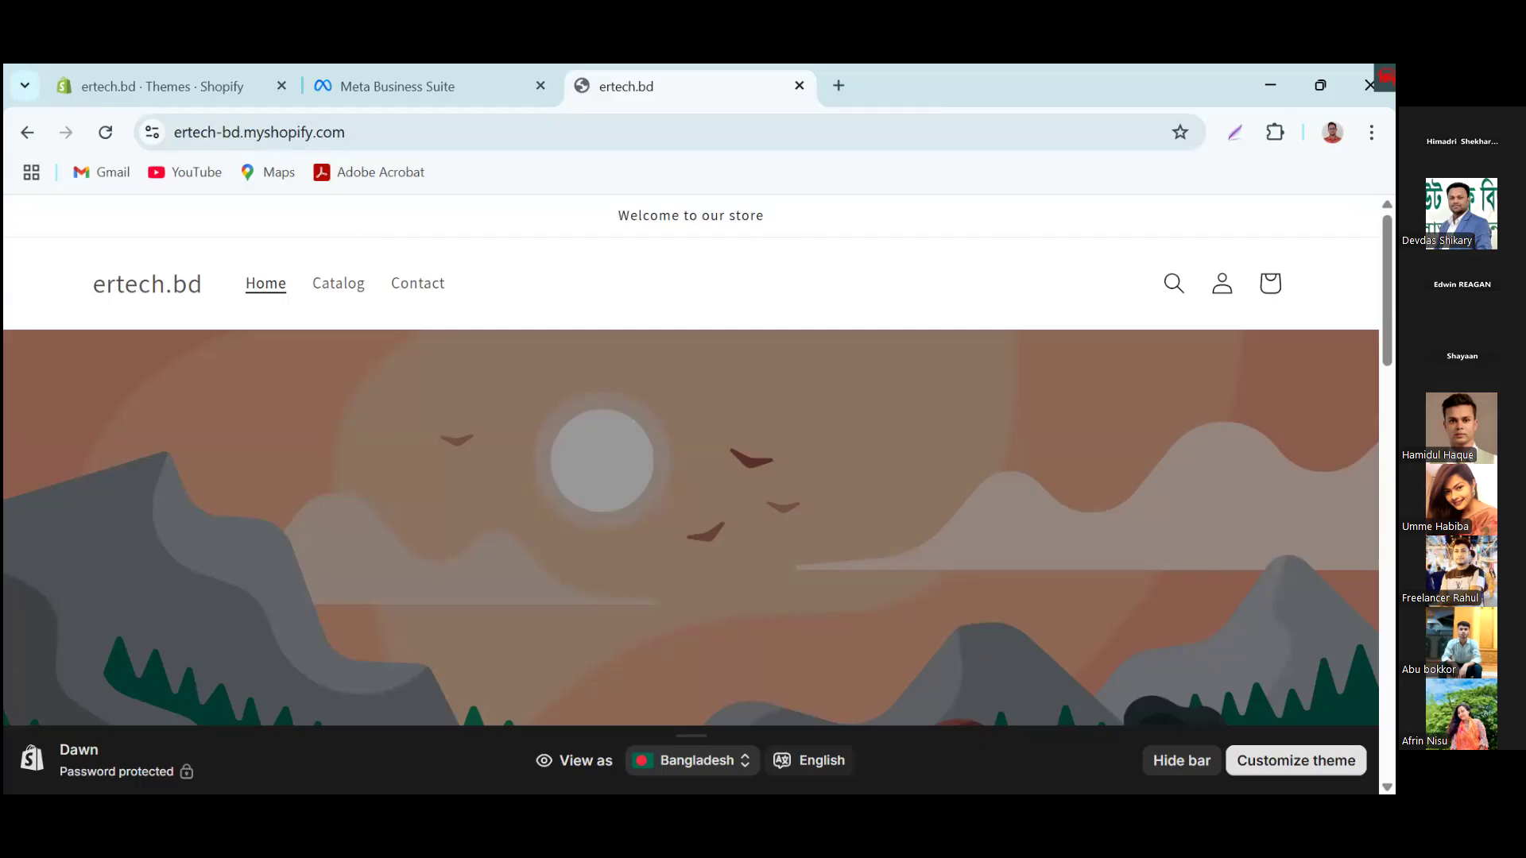
{"action": "scroll", "coordinate": [691, 461], "scroll_direction": "down", "scroll_amount": 8}
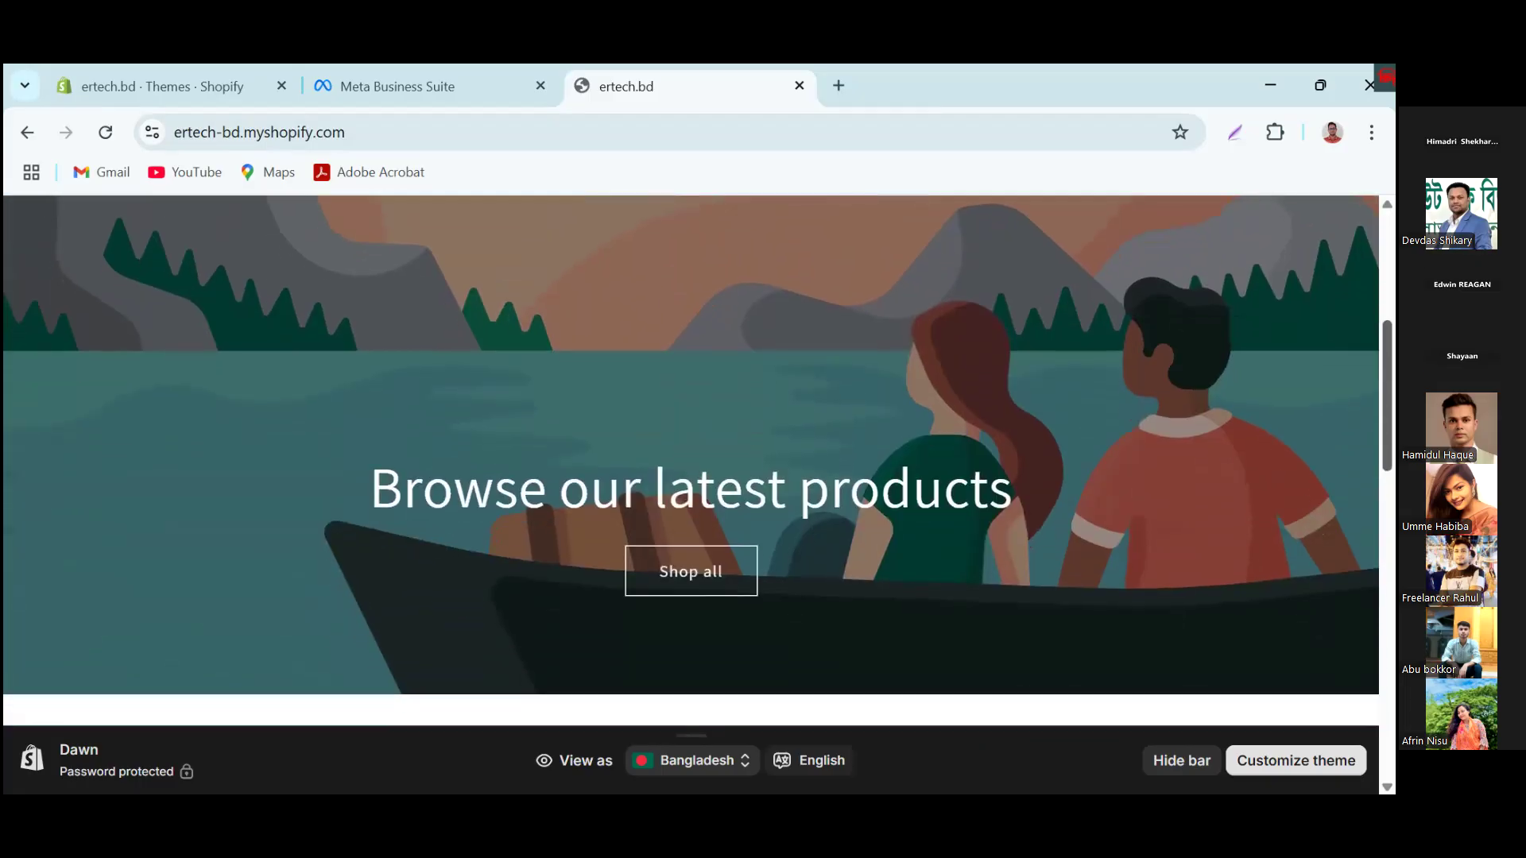
{"action": "scroll", "coordinate": [692, 461], "scroll_direction": "down", "scroll_amount": 4}
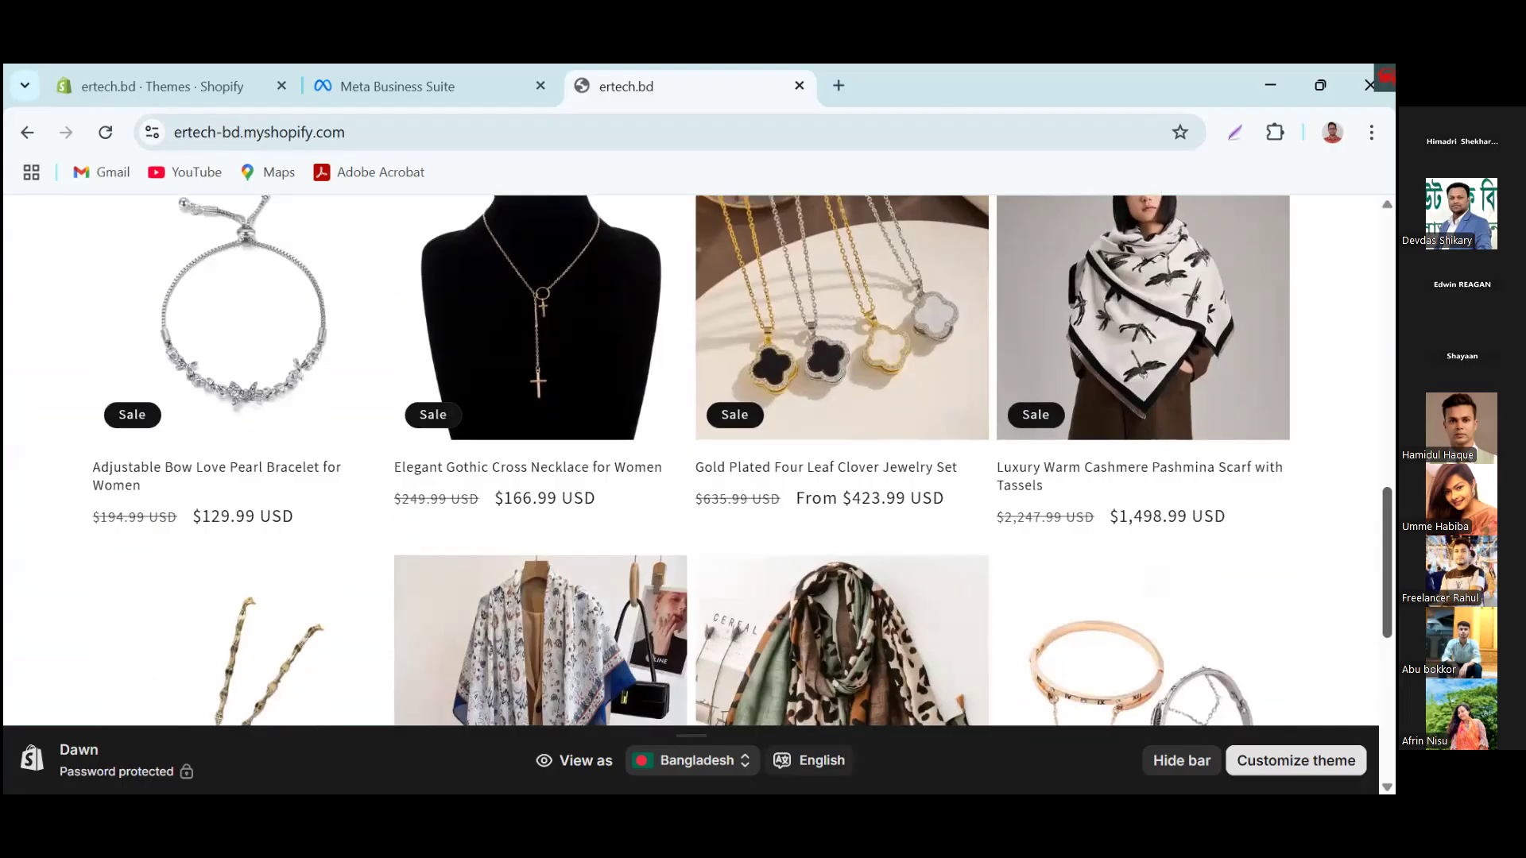
{"action": "scroll", "coordinate": [691, 461], "scroll_direction": "down", "scroll_amount": 4}
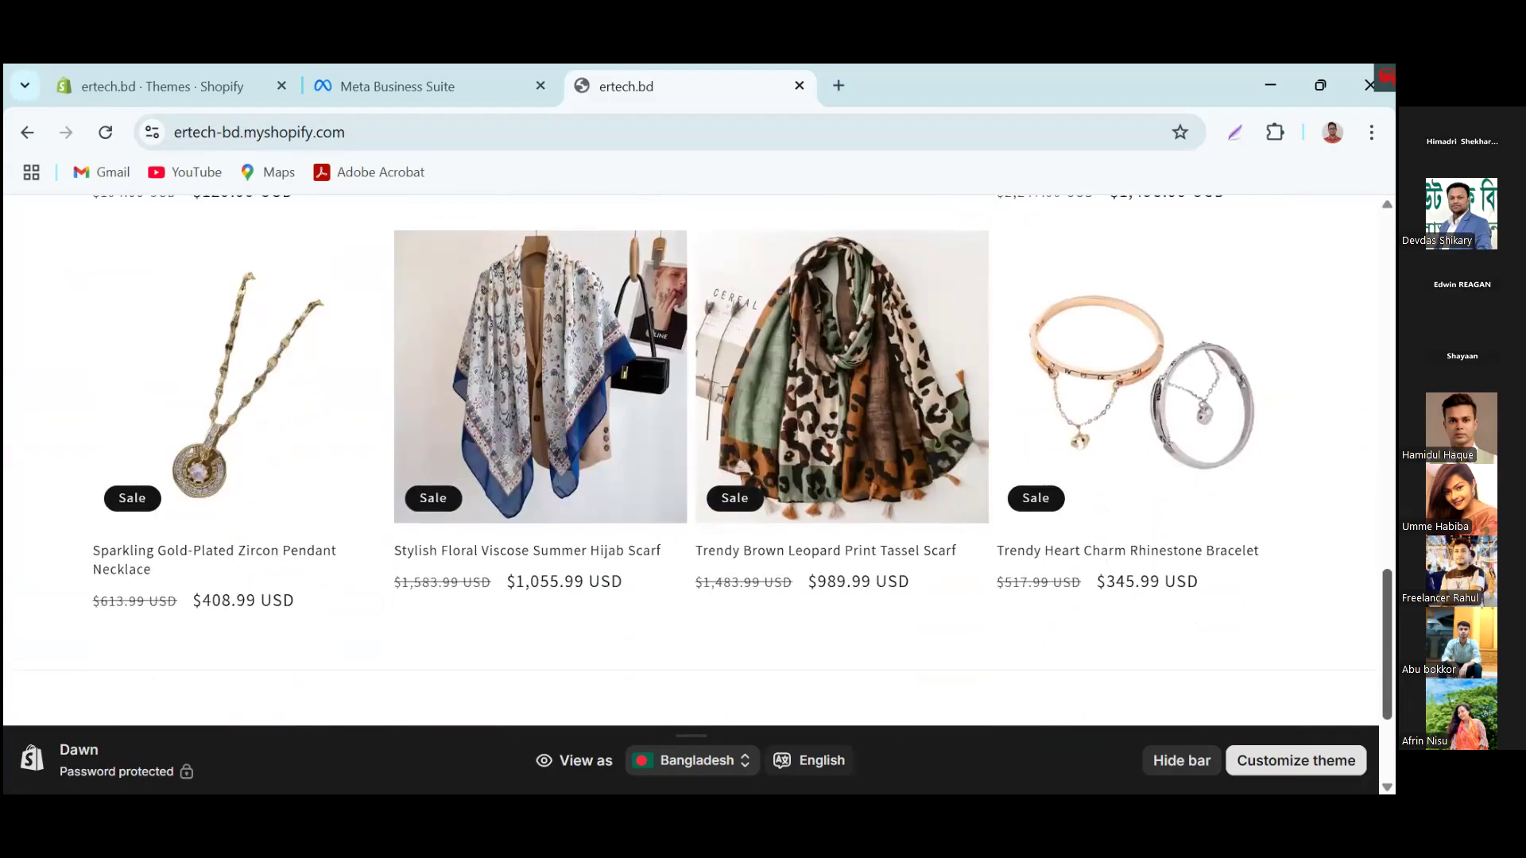
{"action": "scroll", "coordinate": [691, 461], "scroll_direction": "up", "scroll_amount": 4}
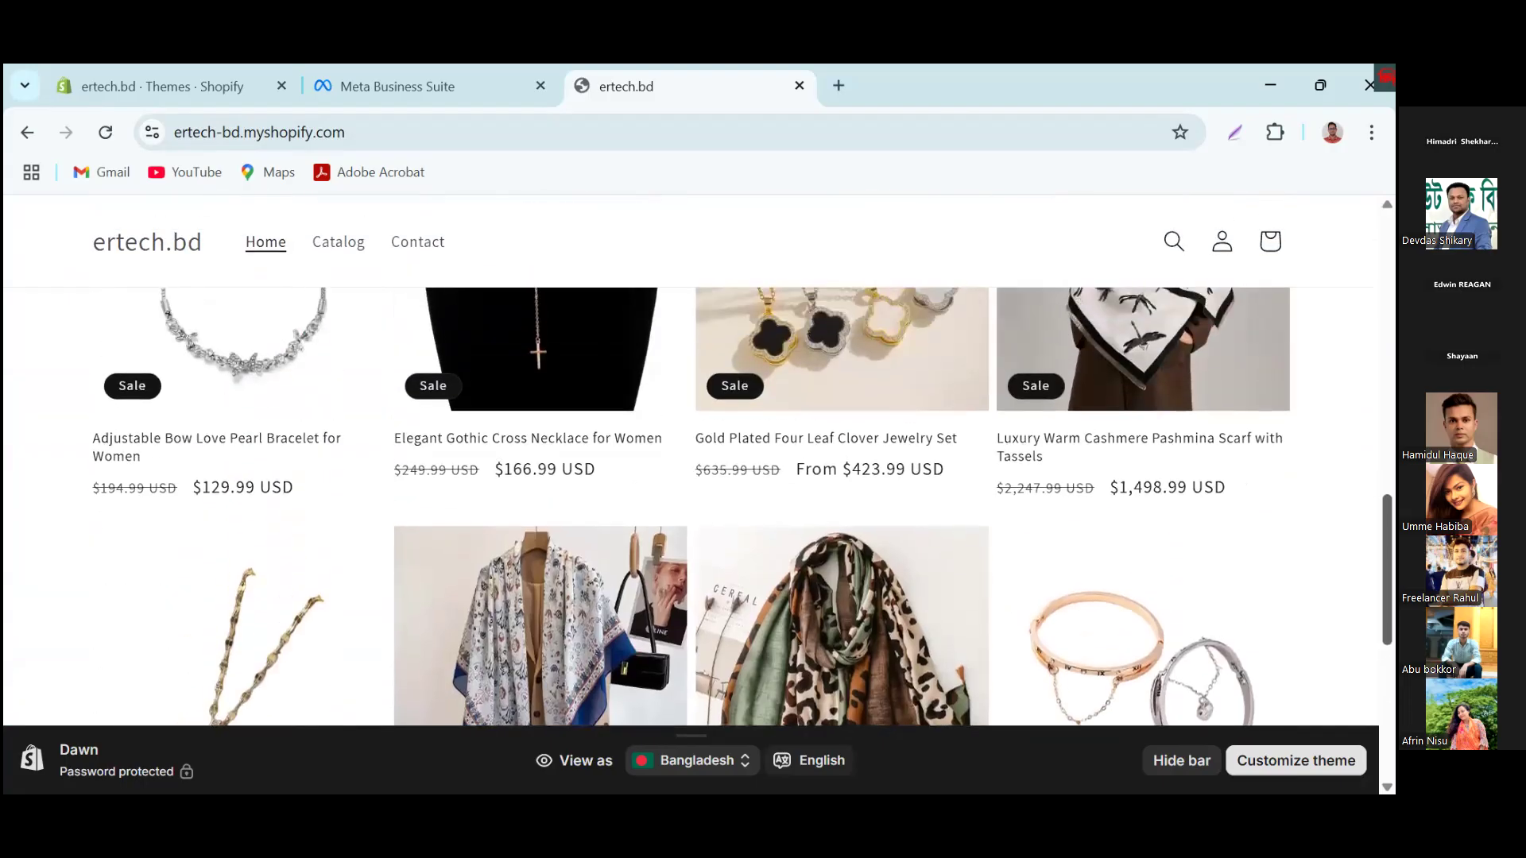
{"action": "left_click", "coordinate": [441, 86]}
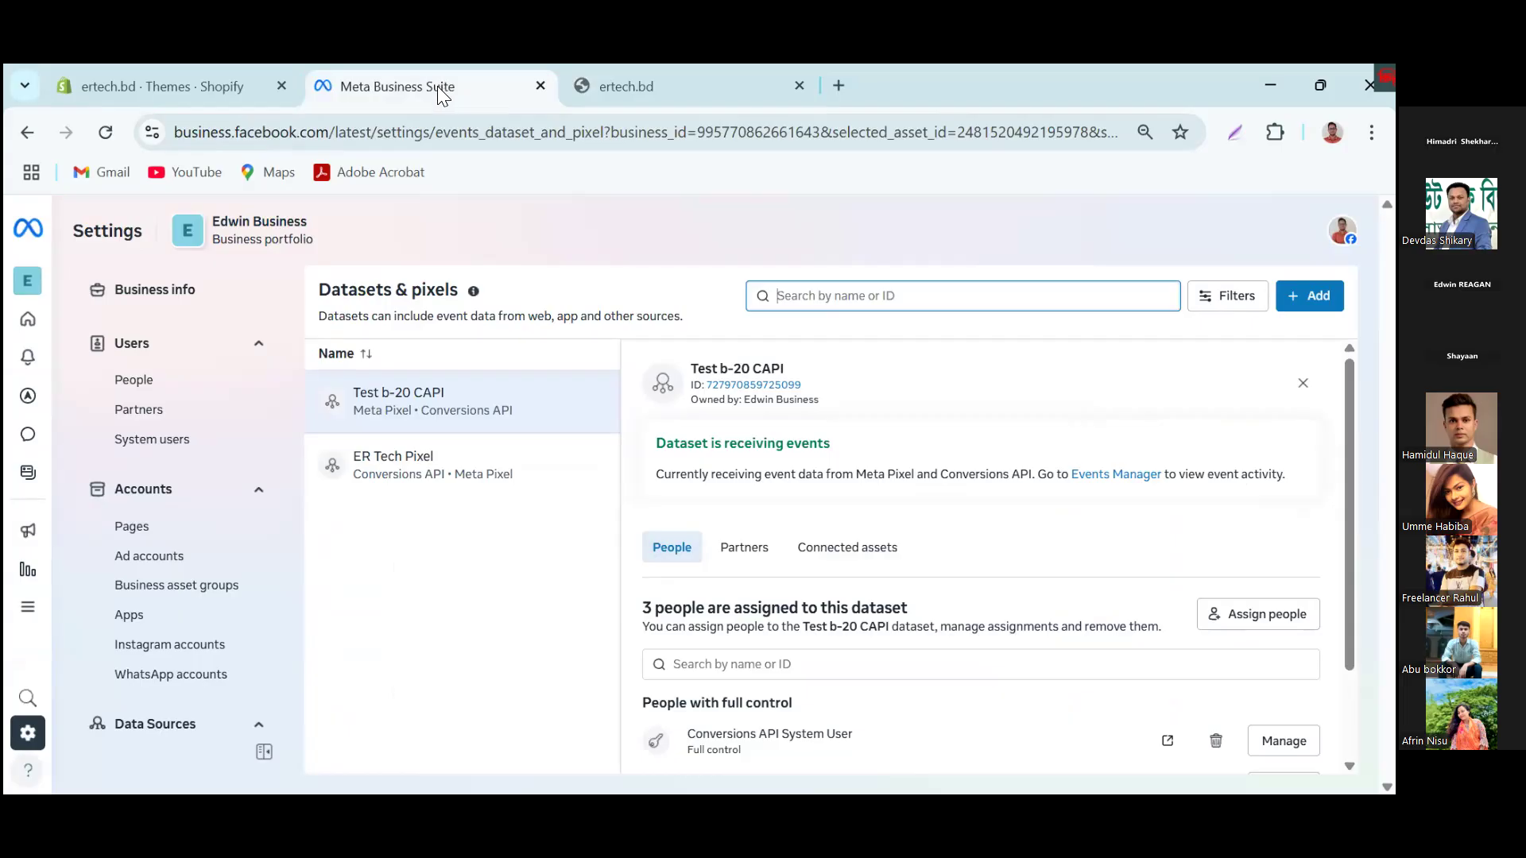
{"action": "left_click", "coordinate": [664, 90]}
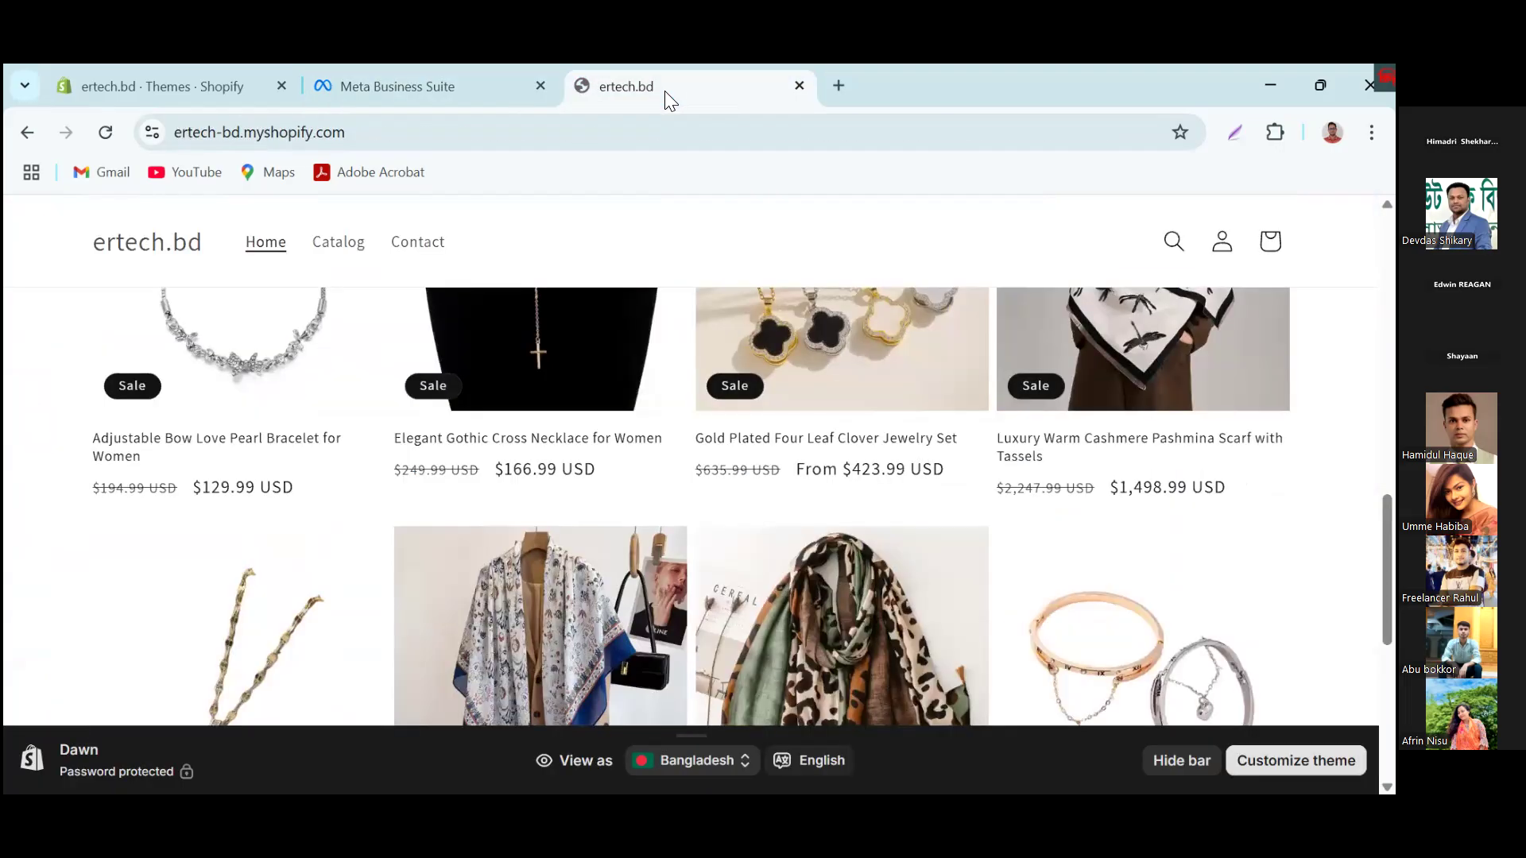
{"action": "left_click", "coordinate": [448, 132]}
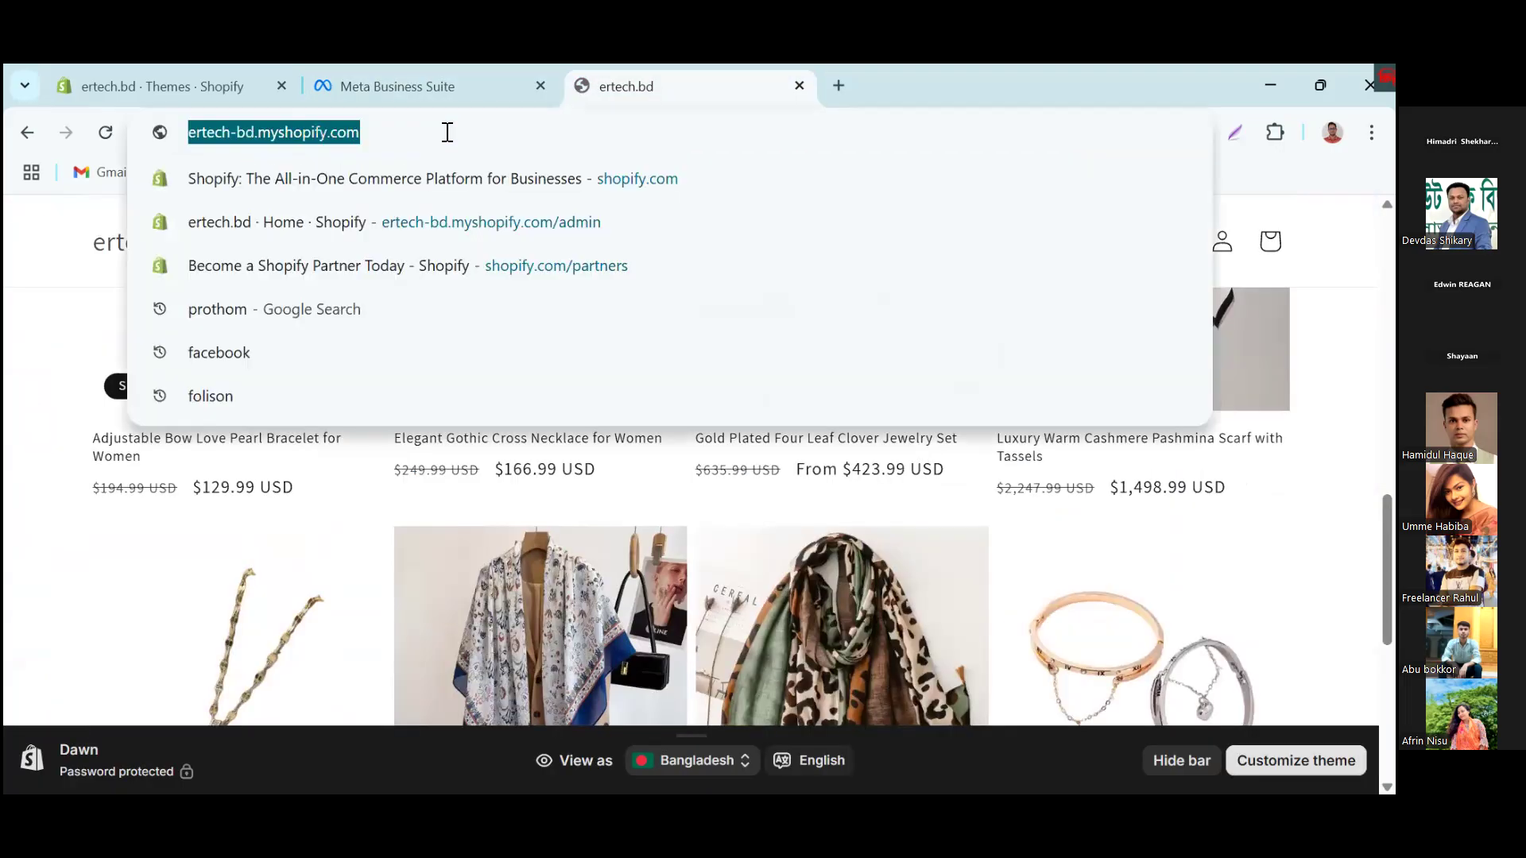
{"action": "left_click", "coordinate": [448, 132]}
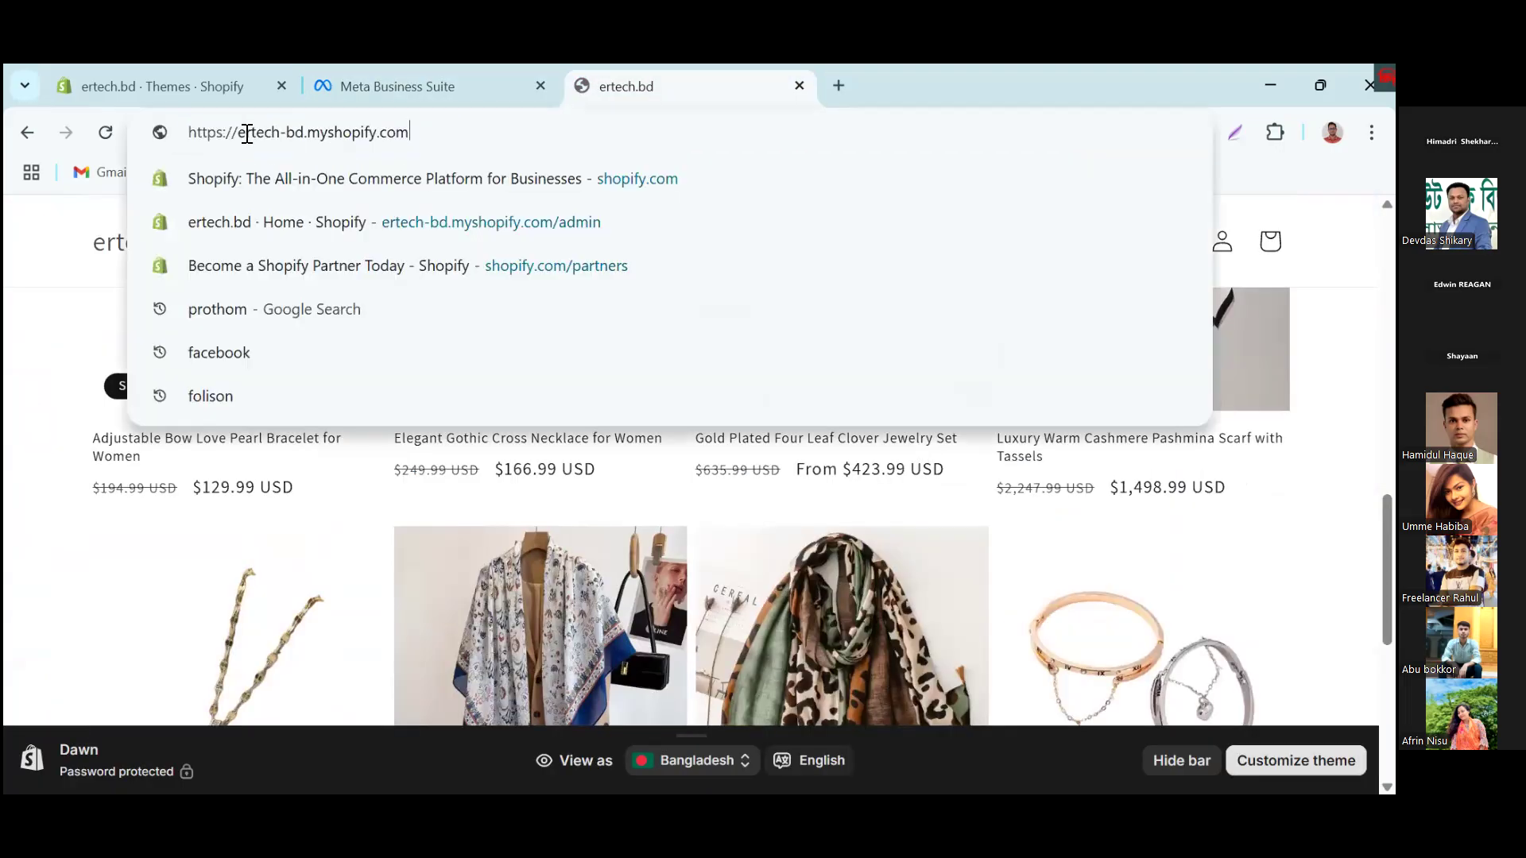
{"action": "type", "text": "/"}
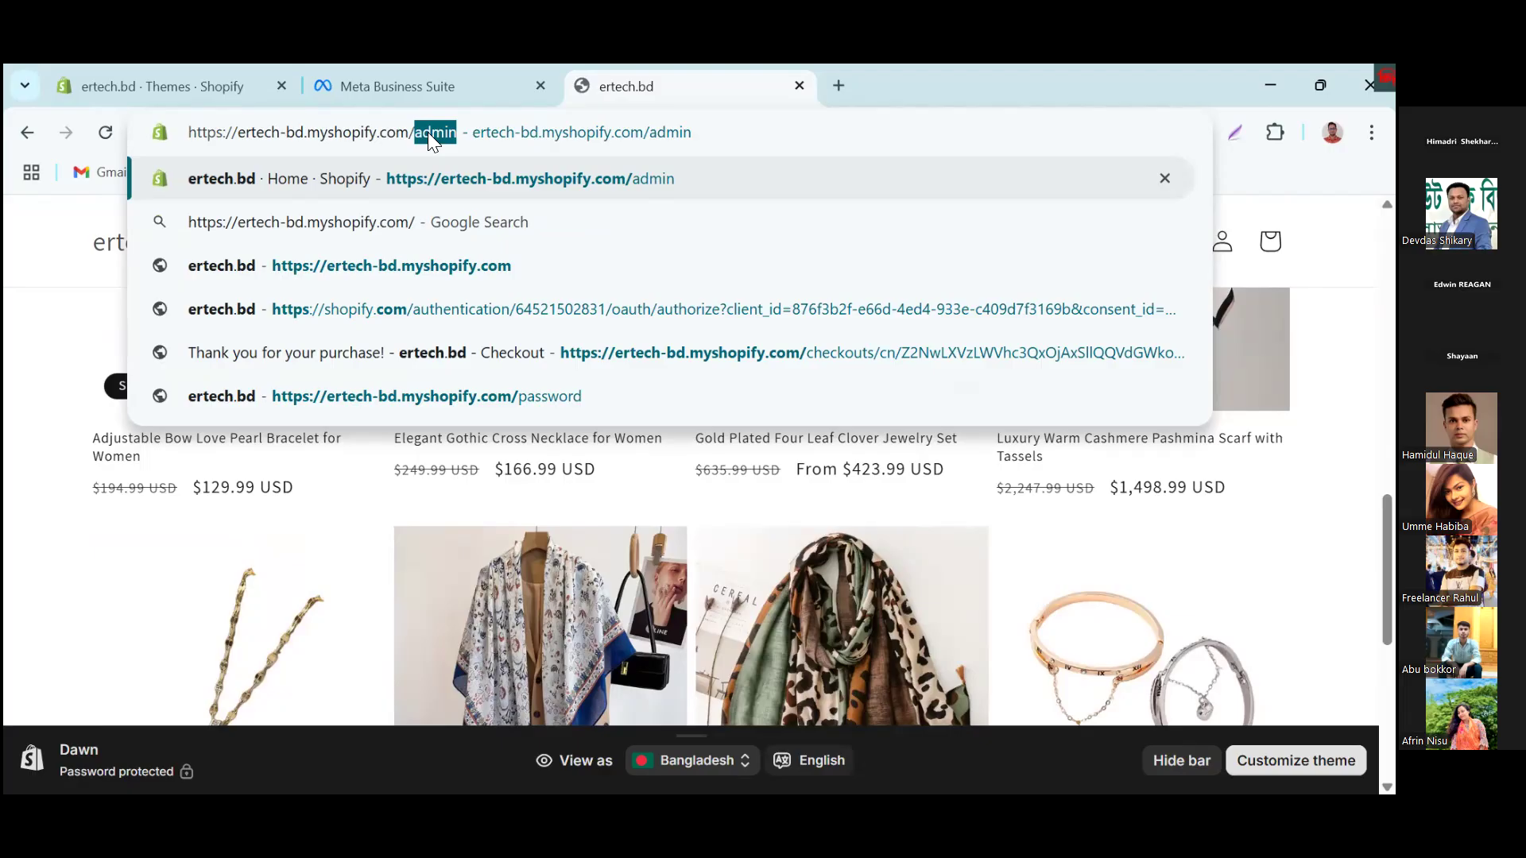
{"action": "type", "text": "a"}
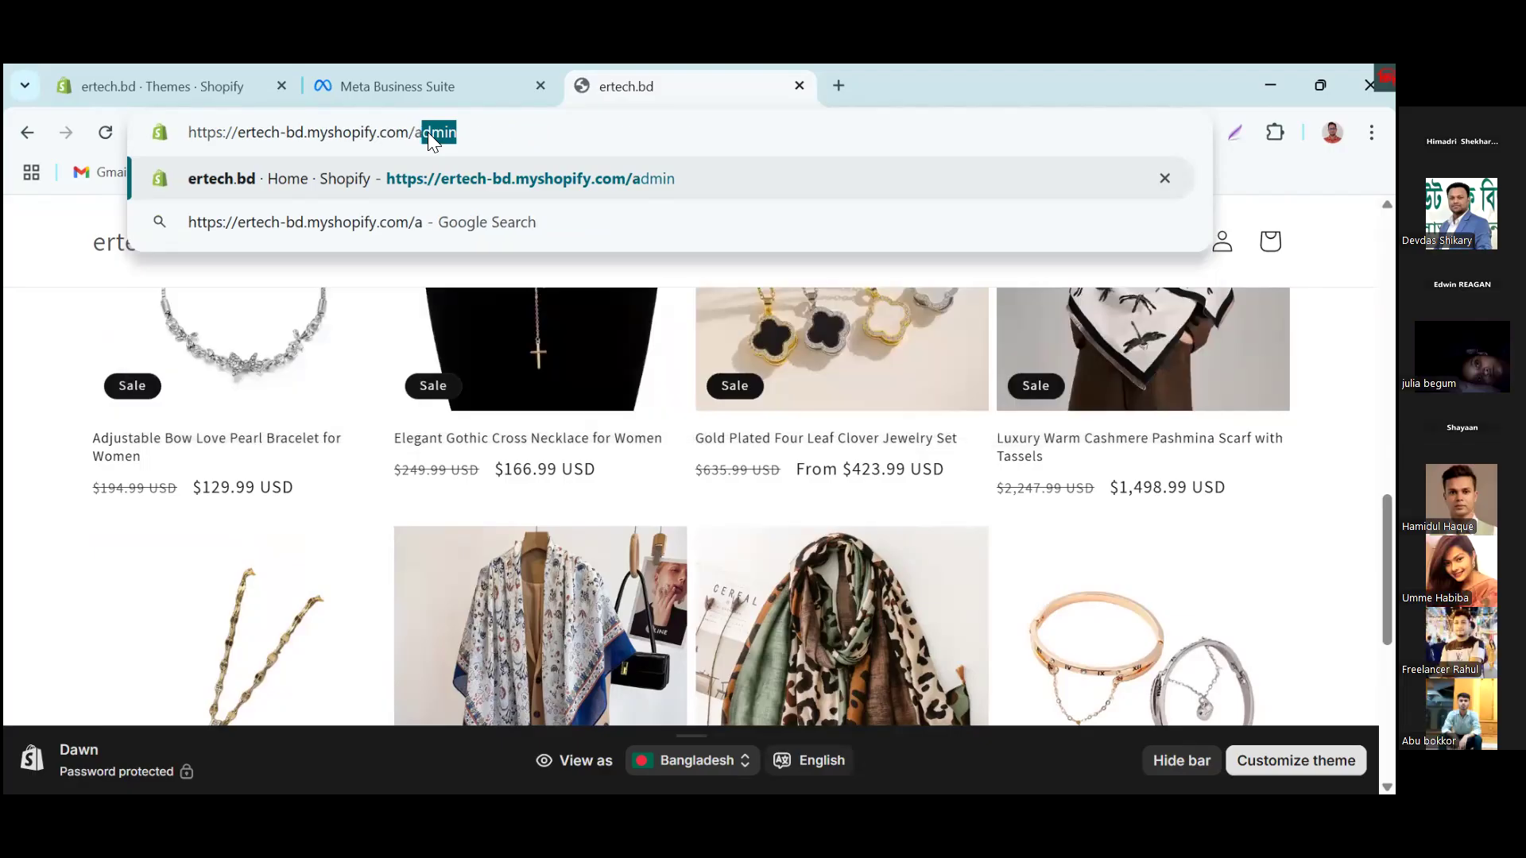
{"action": "key", "text": "Return"}
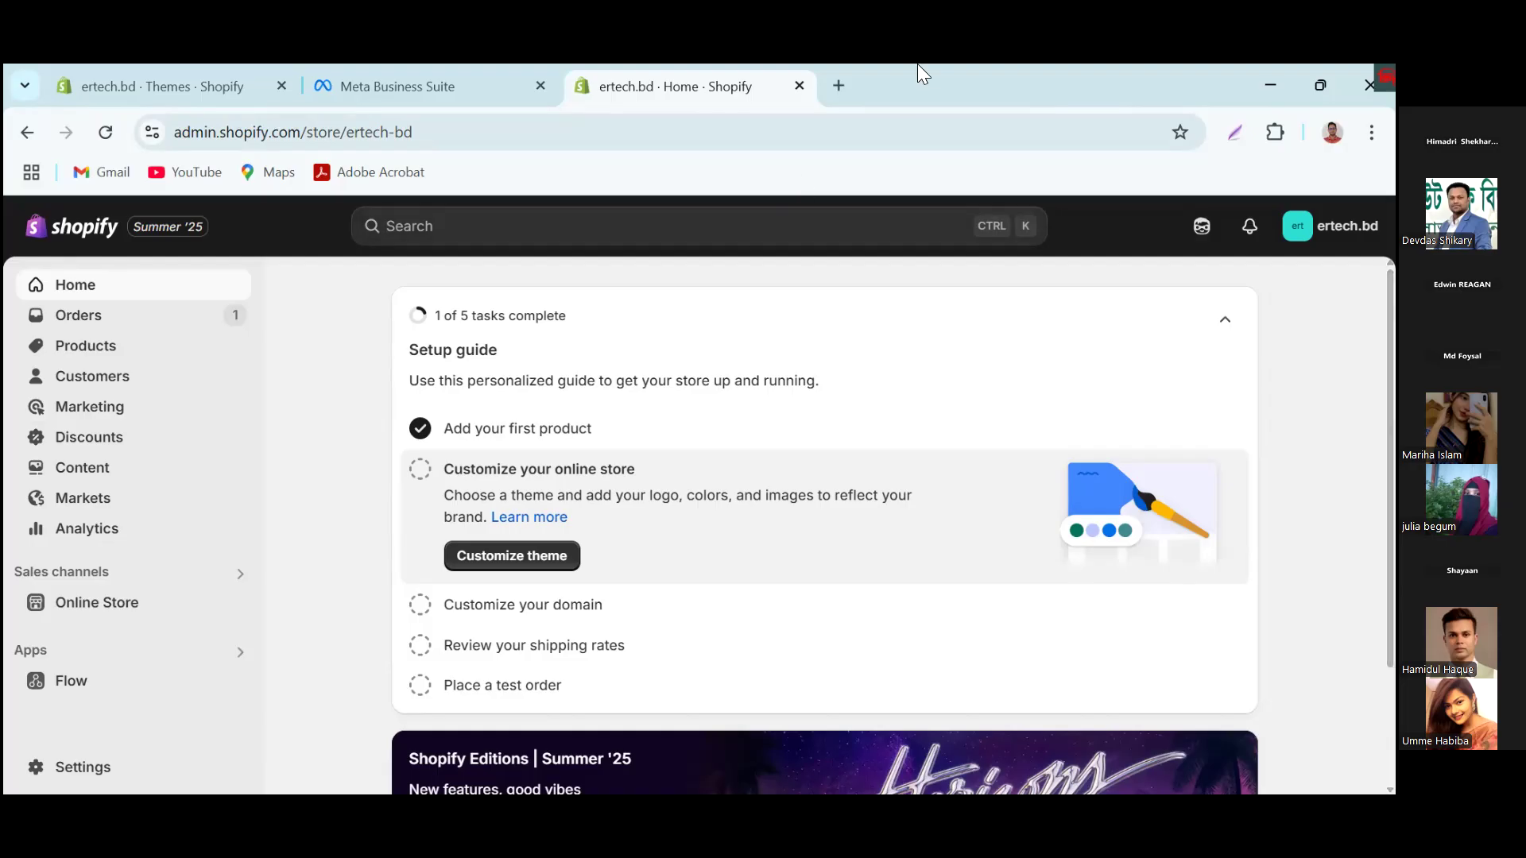
Step: Search Google for "cms detector" in a new browser tab, open the WhatCMS result, and return to the Shopify admin home page
{"action": "left_click", "coordinate": [840, 84]}
{"action": "type", "text": "cms"}
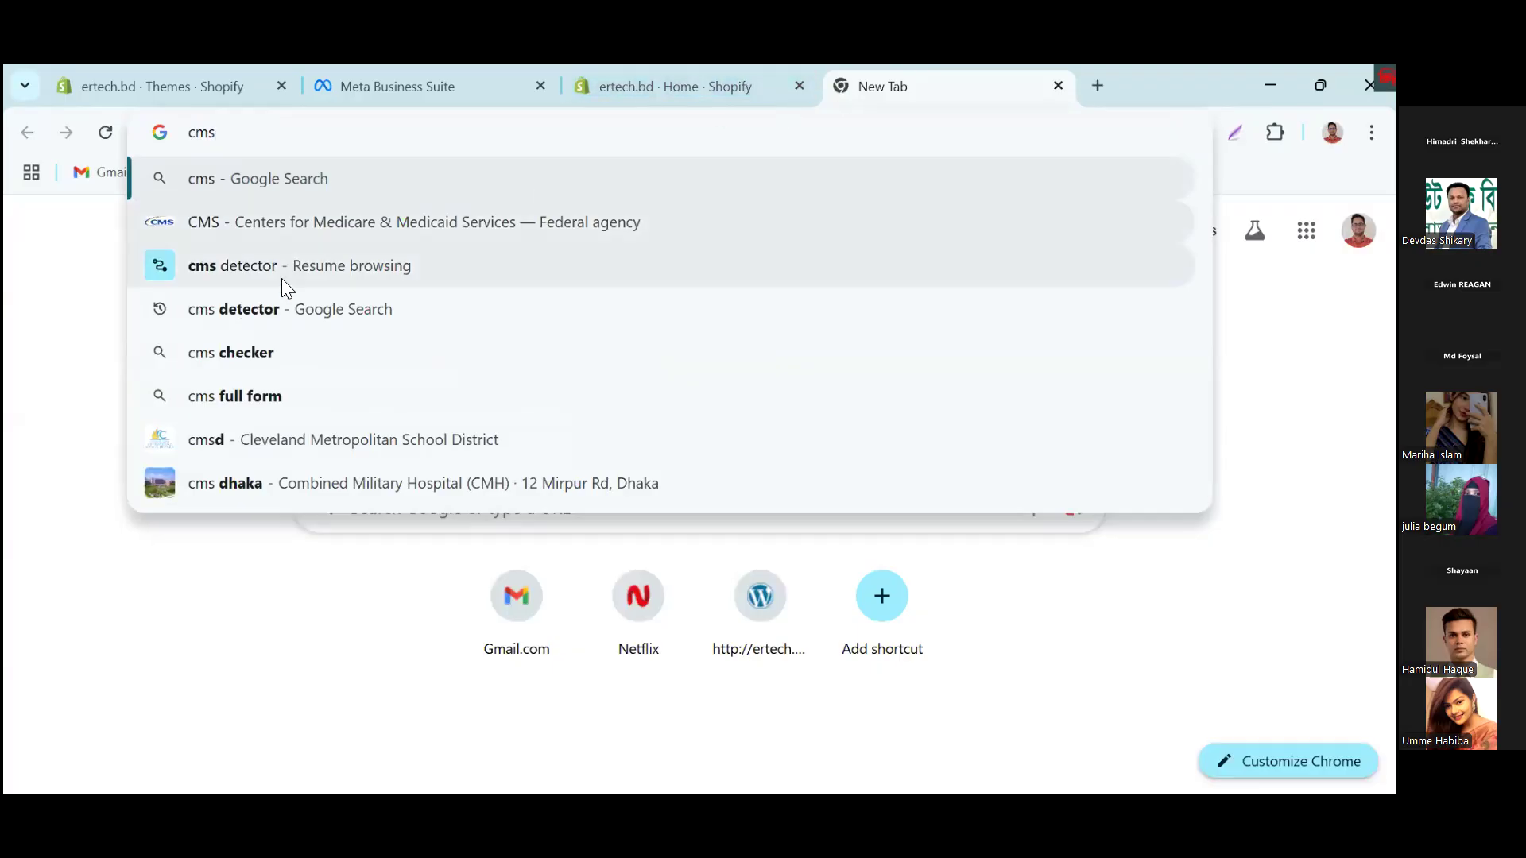
{"action": "left_click", "coordinate": [225, 315]}
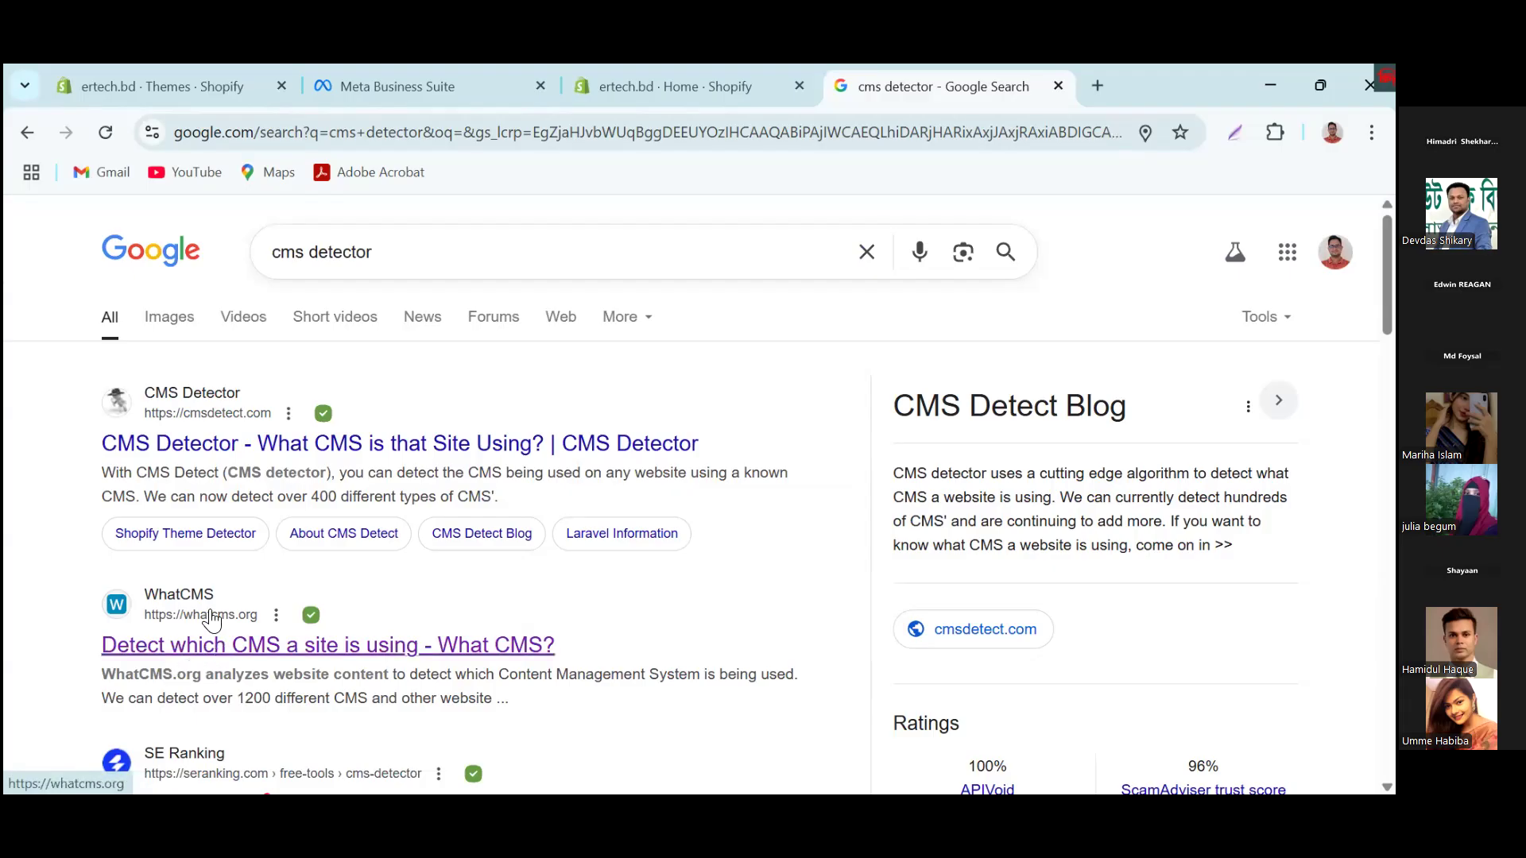
{"action": "left_click", "coordinate": [229, 652]}
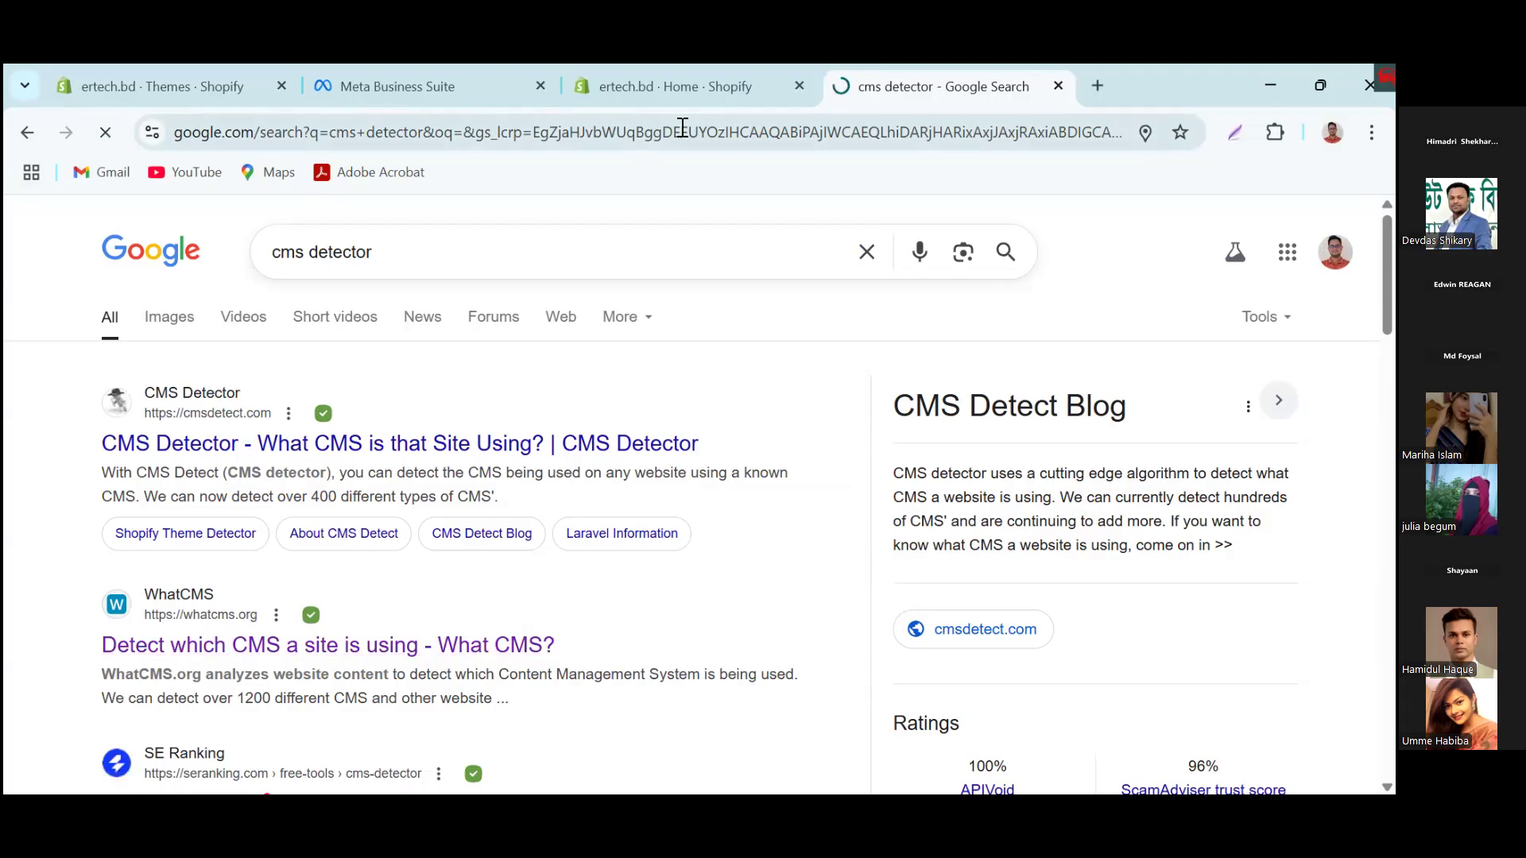
{"action": "left_click", "coordinate": [698, 87]}
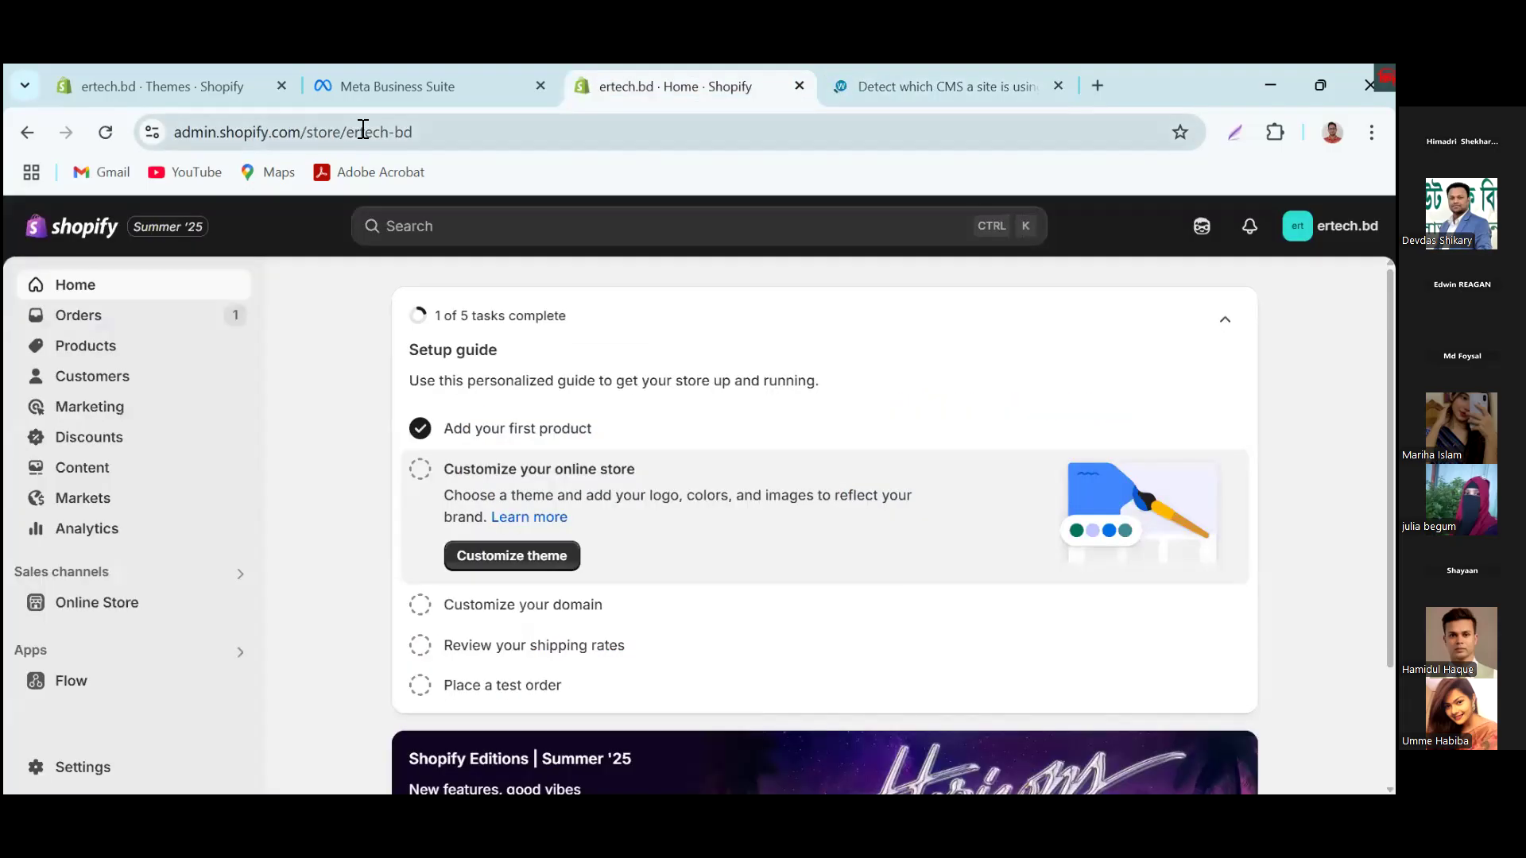
{"action": "left_click_drag", "start_coordinate": [300, 131], "coordinate": [106, 119]}
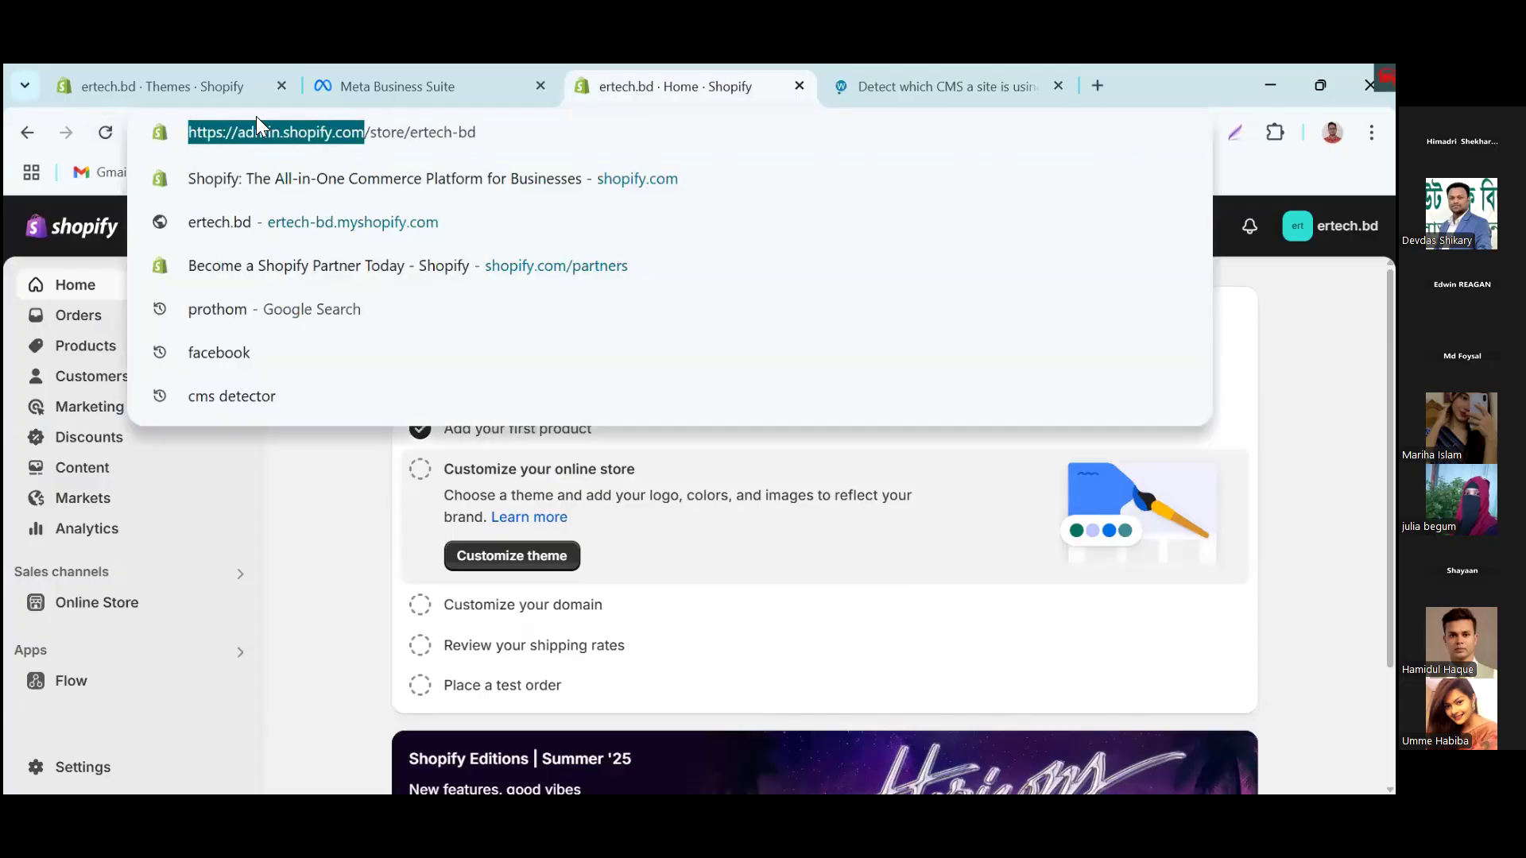
{"action": "left_click", "coordinate": [1138, 89]}
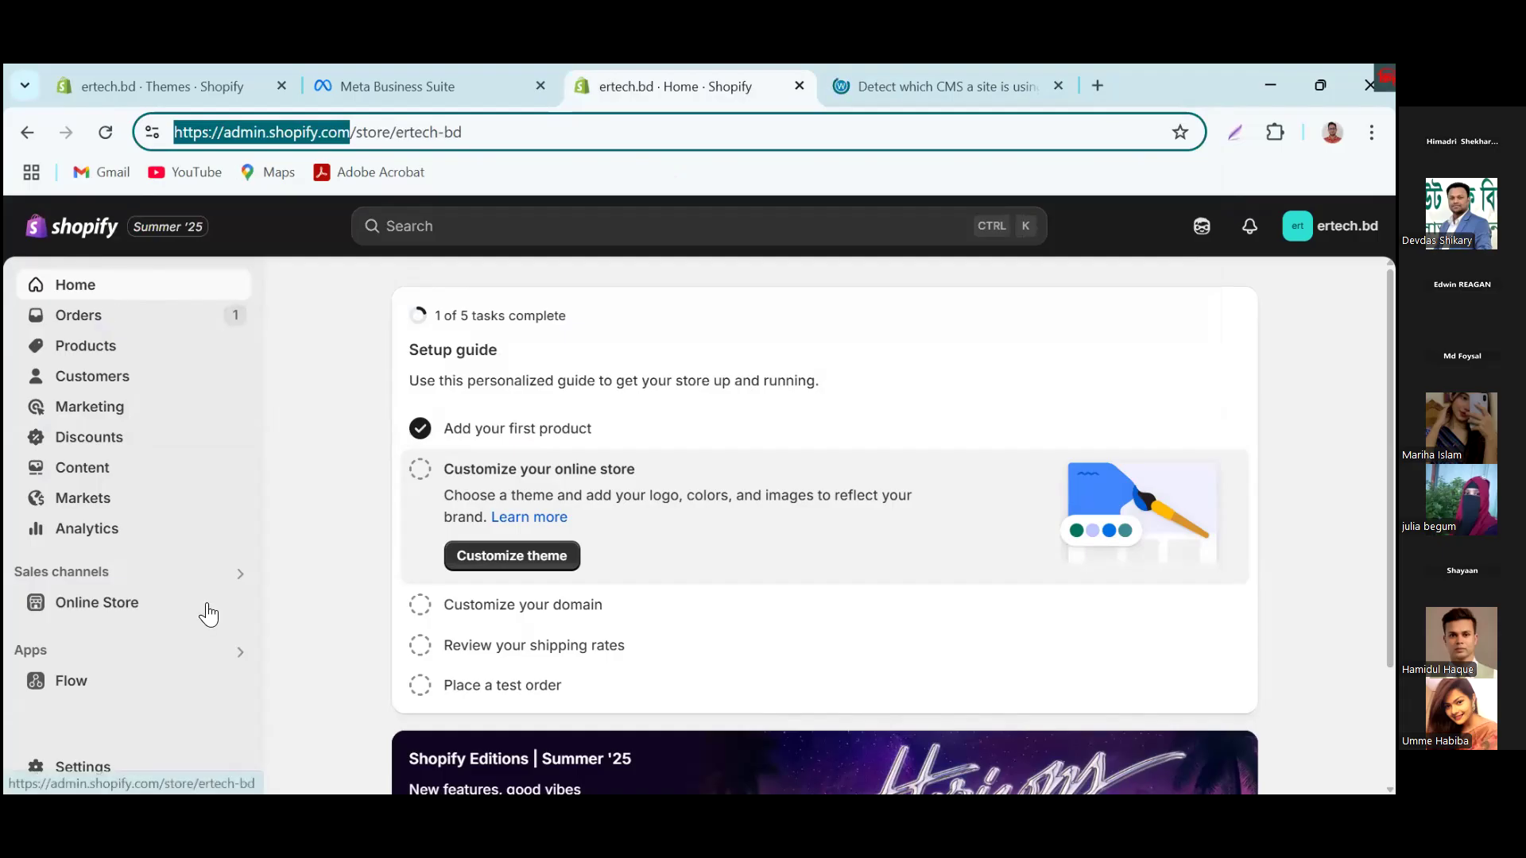
{"action": "right_click", "coordinate": [235, 606]}
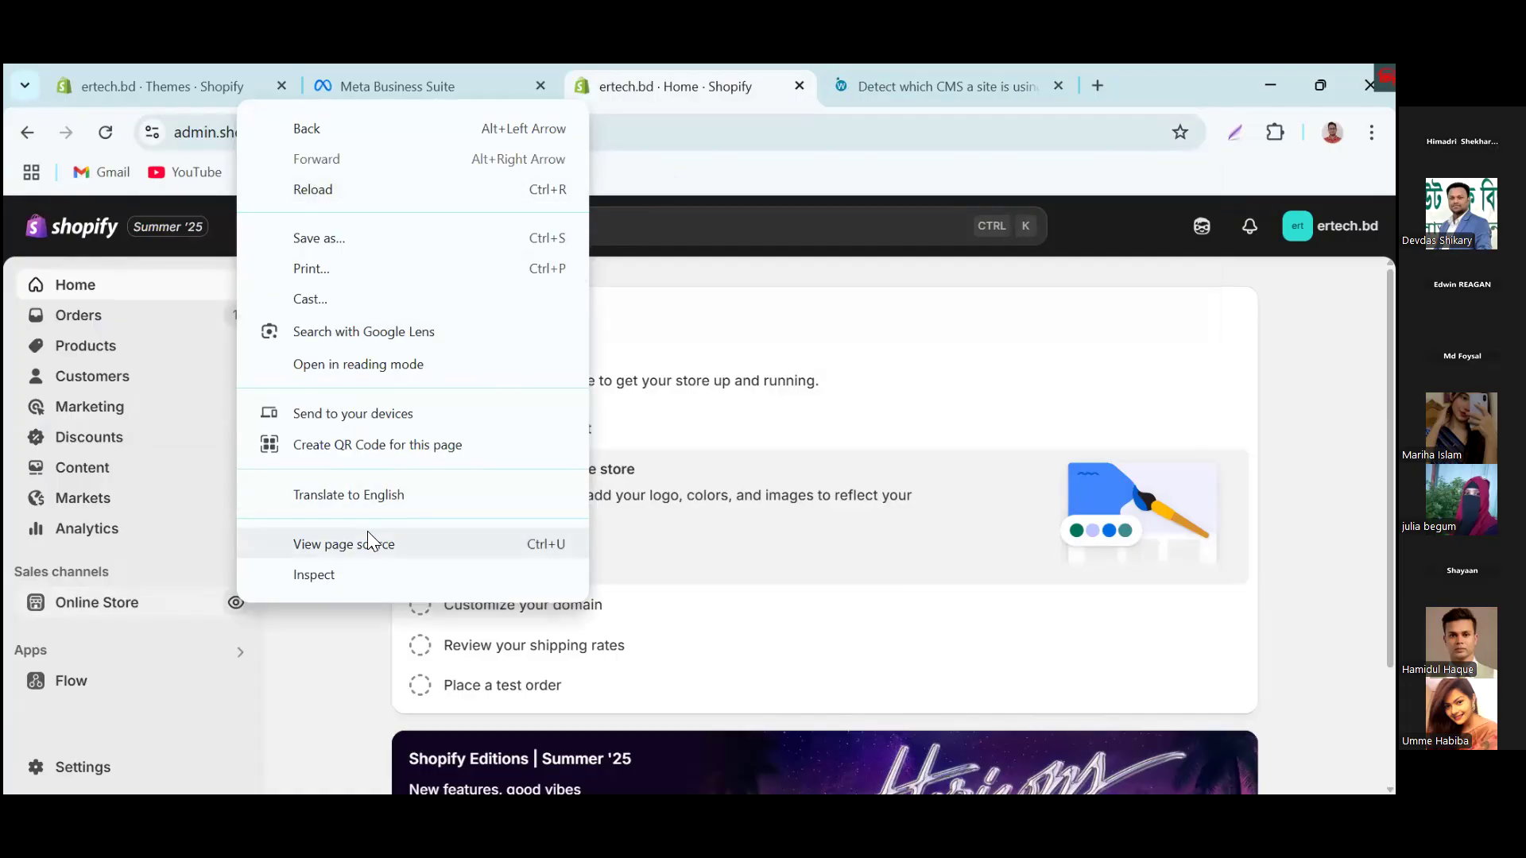
{"action": "right_click", "coordinate": [240, 606]}
{"action": "right_click", "coordinate": [237, 603]}
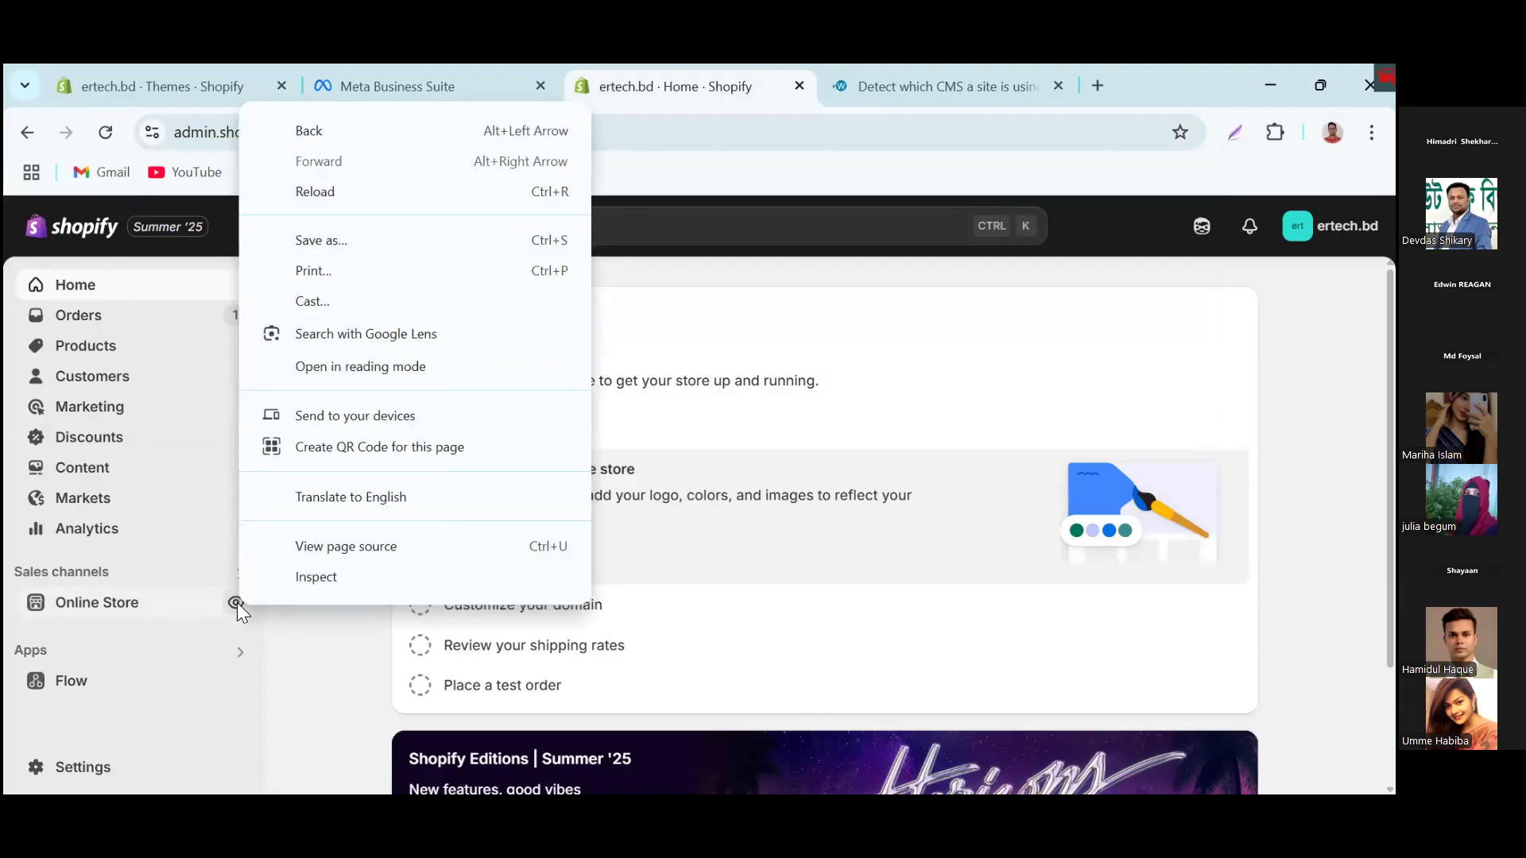
{"action": "left_click", "coordinate": [224, 599]}
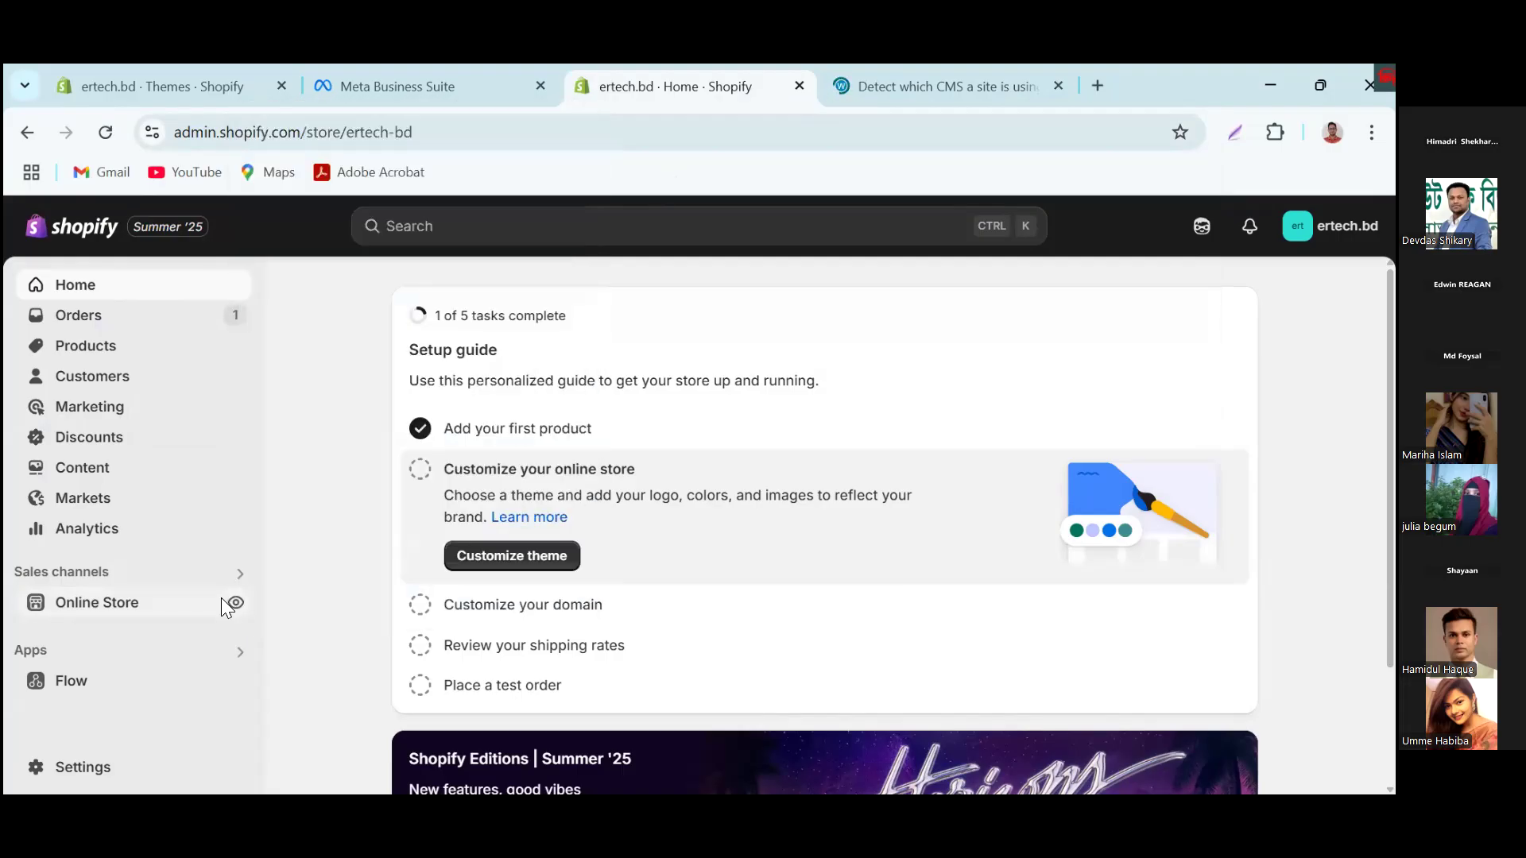
Step: View the online store from the Shopify admin and copy its web address, ertech-bd.myshopify.com
{"action": "left_click", "coordinate": [237, 602]}
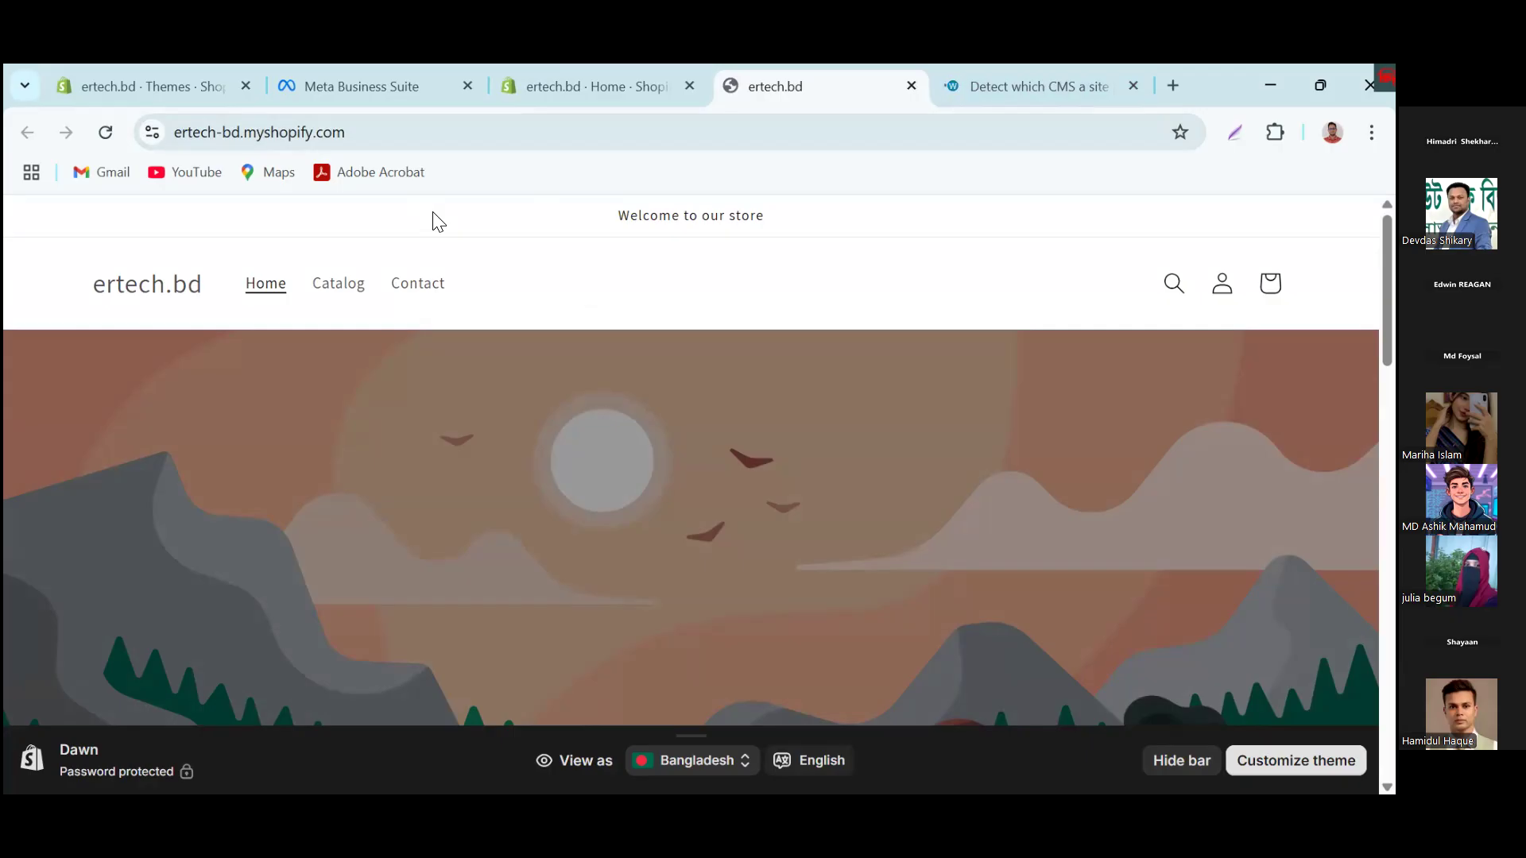
{"action": "left_click", "coordinate": [382, 137]}
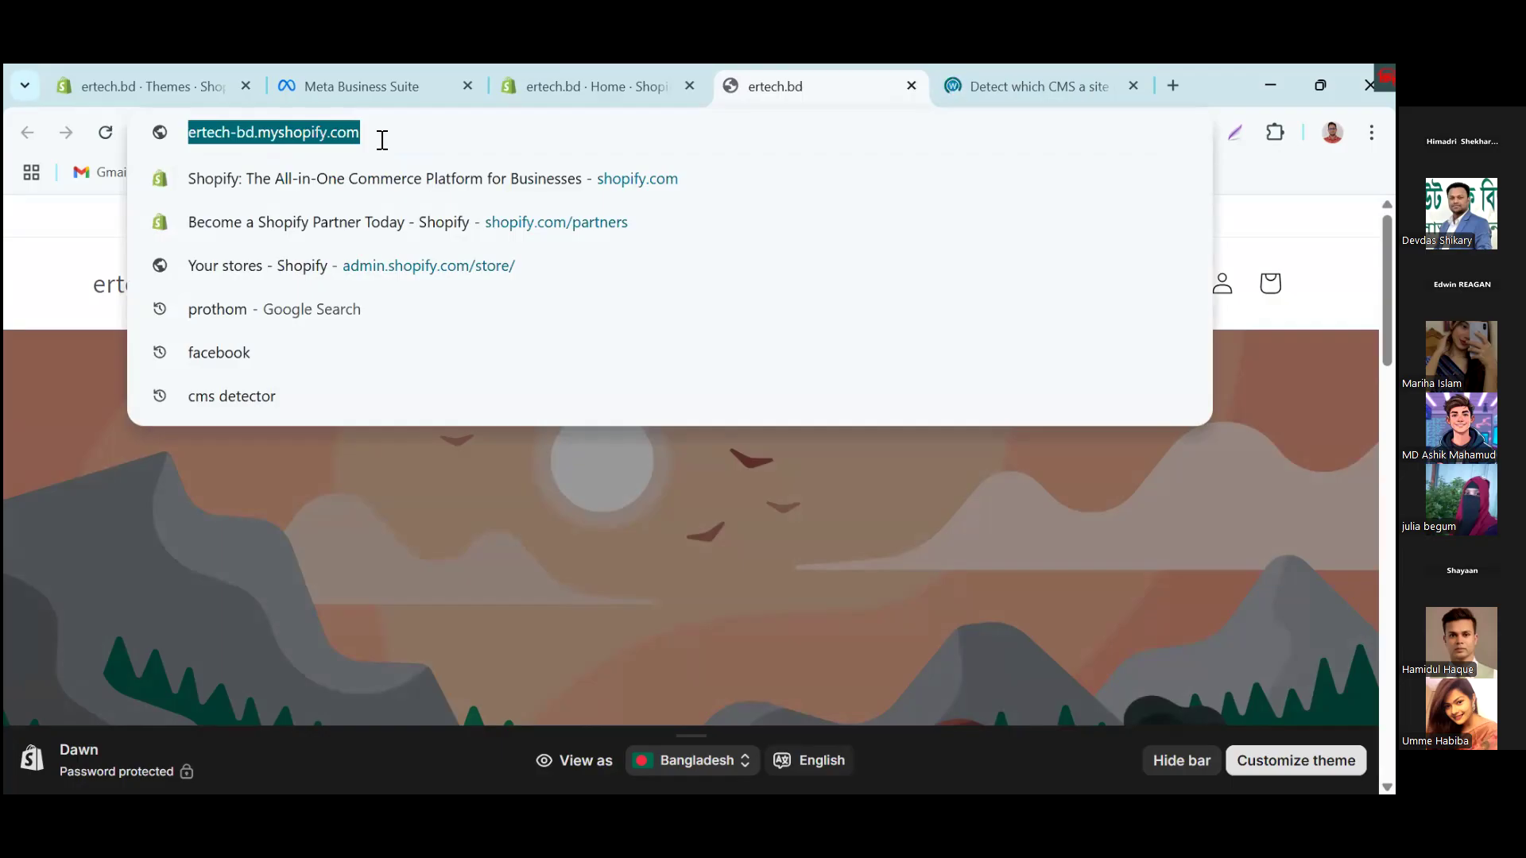
{"action": "right_click", "coordinate": [320, 132]}
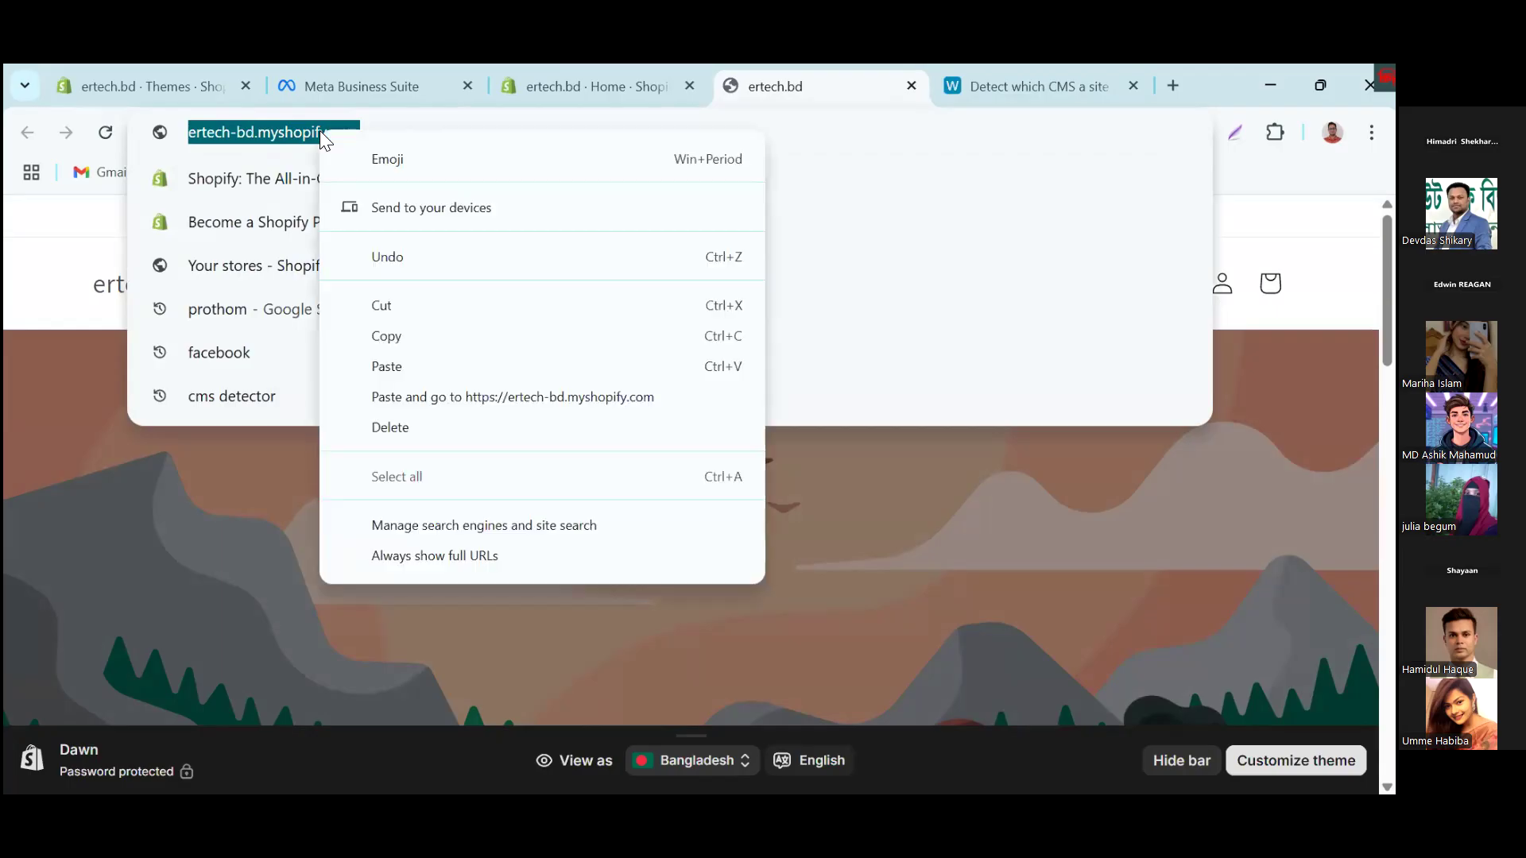
{"action": "left_click", "coordinate": [414, 336]}
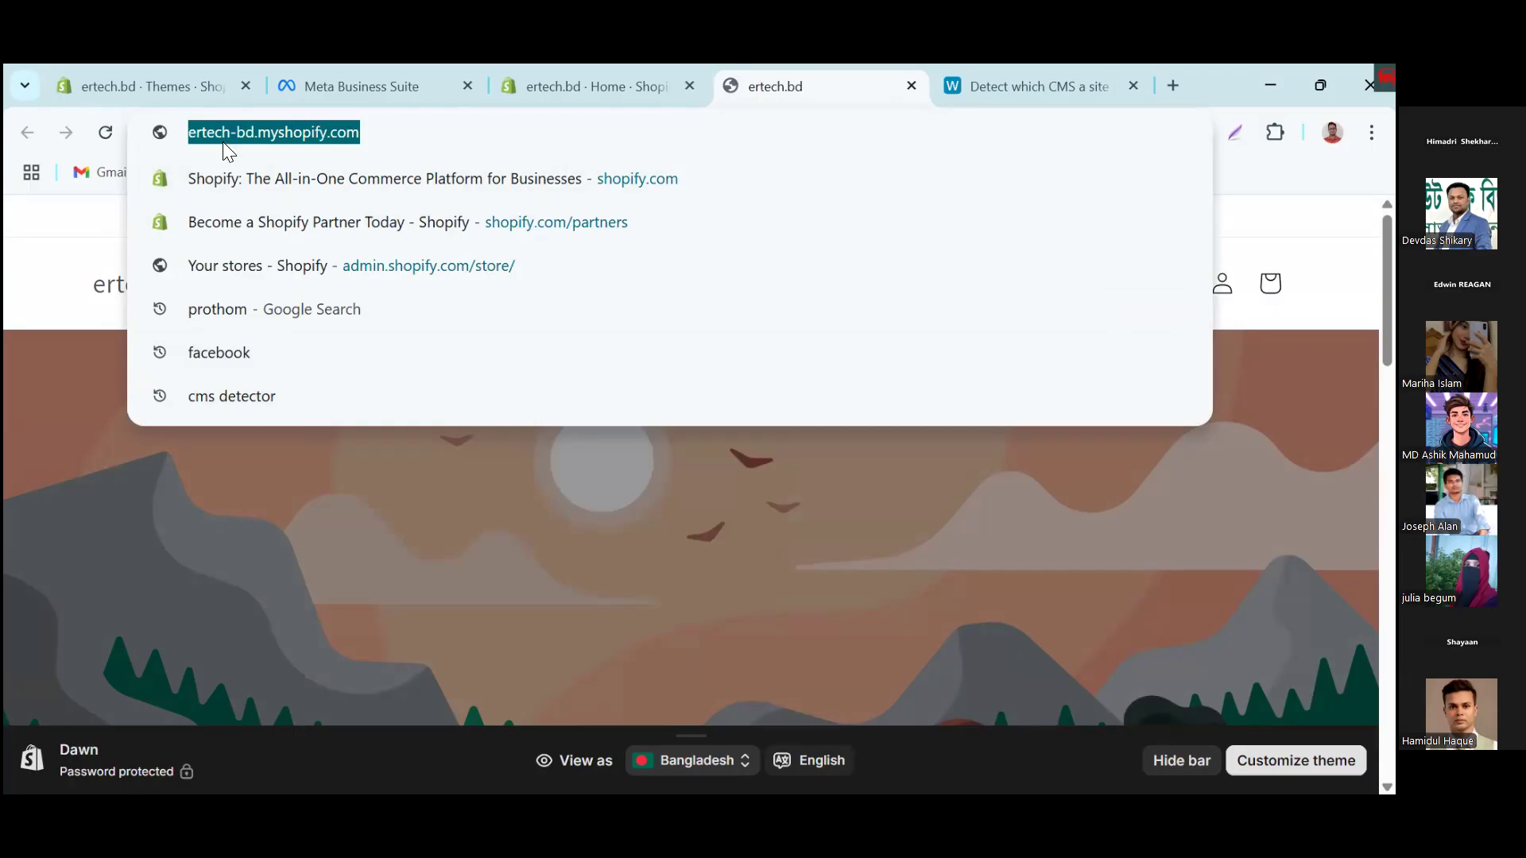
{"action": "left_click", "coordinate": [1034, 83]}
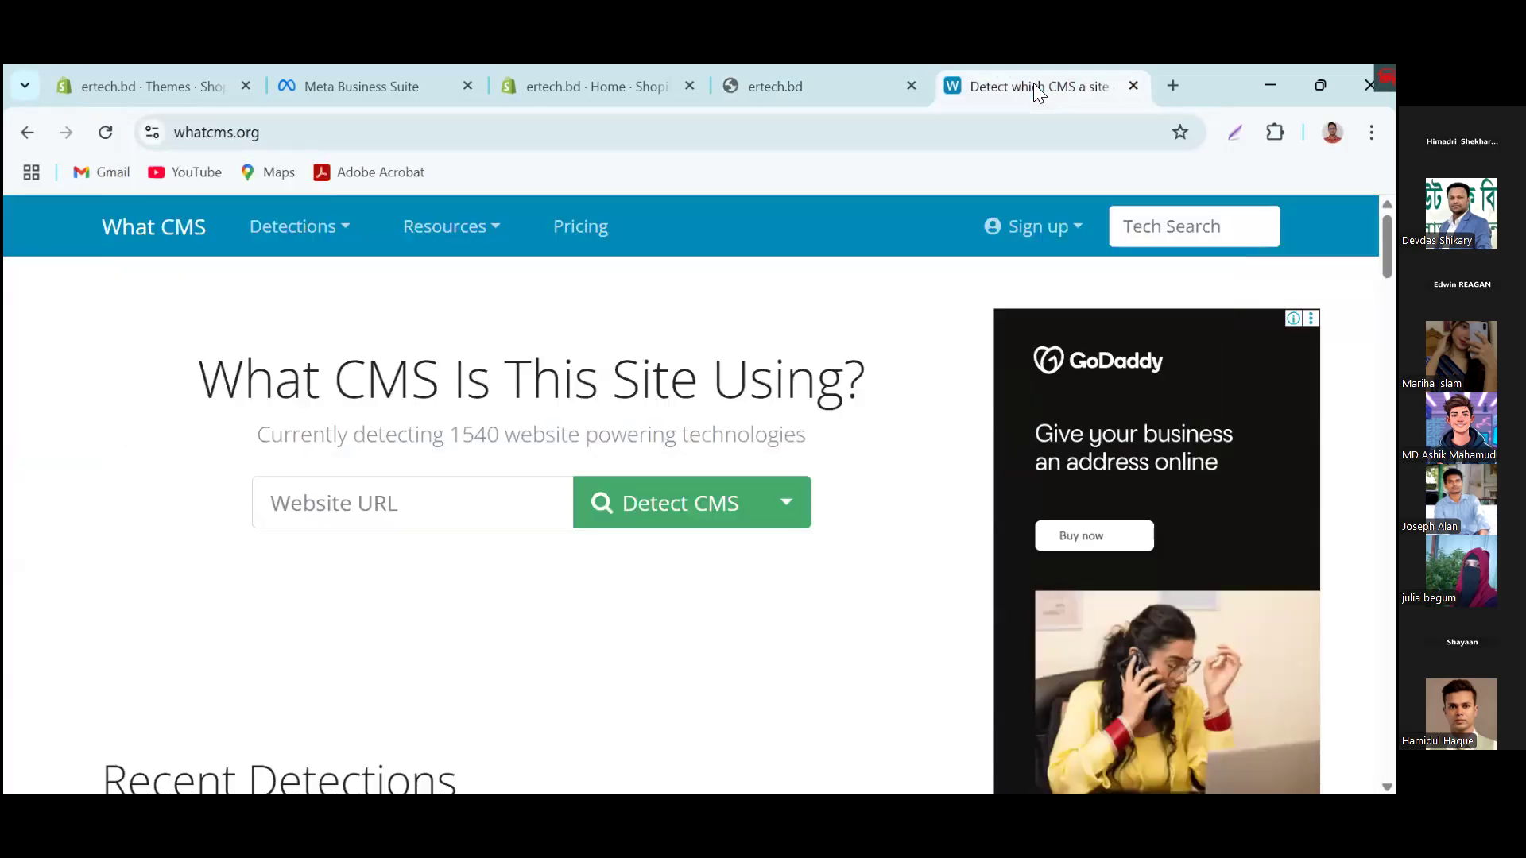
{"action": "left_click", "coordinate": [437, 490]}
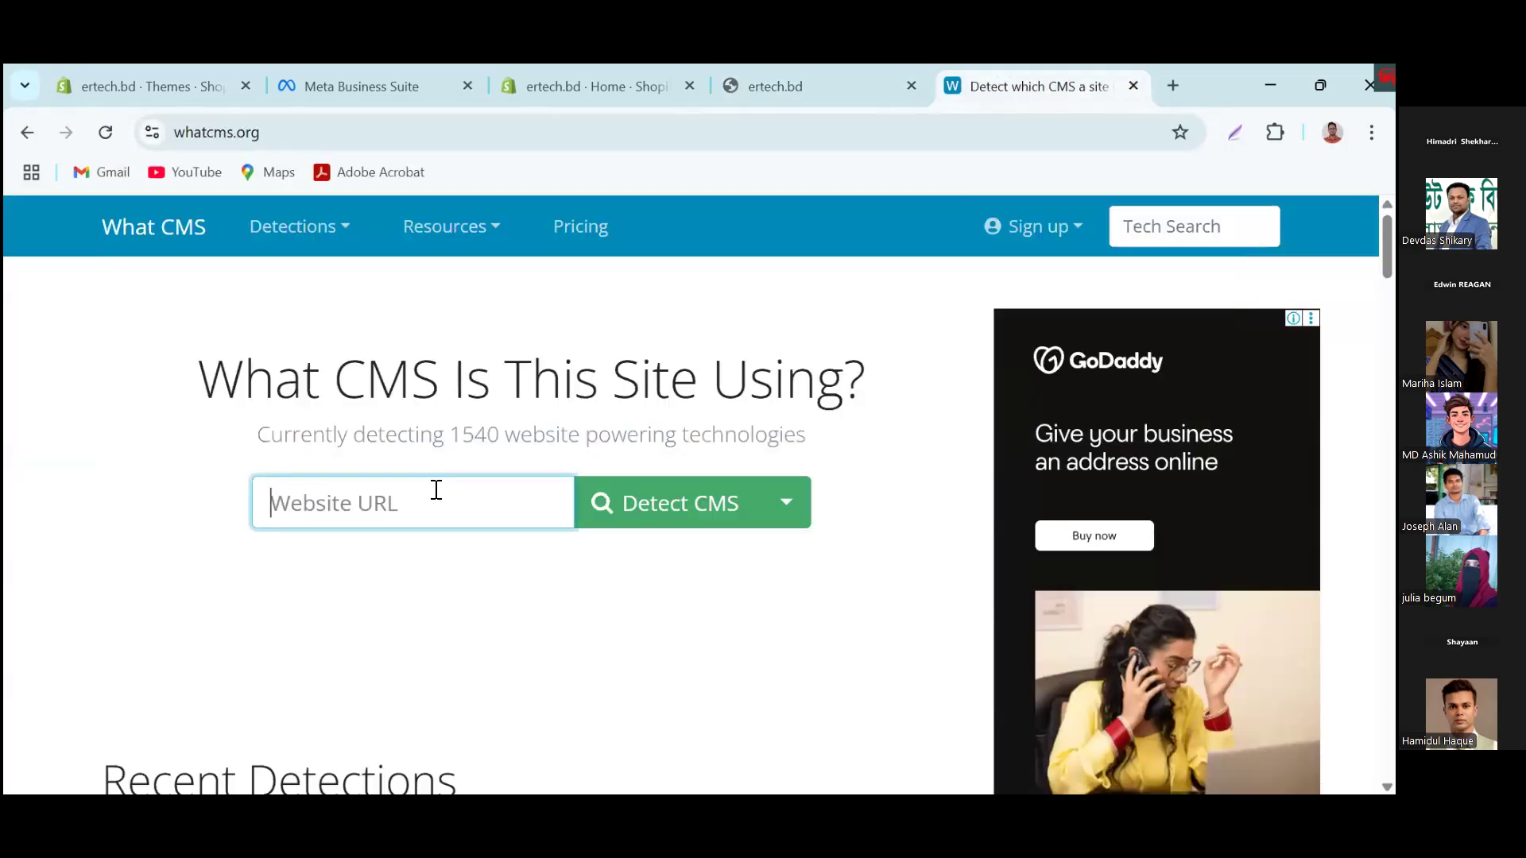
{"action": "key", "text": "ctrl+v"}
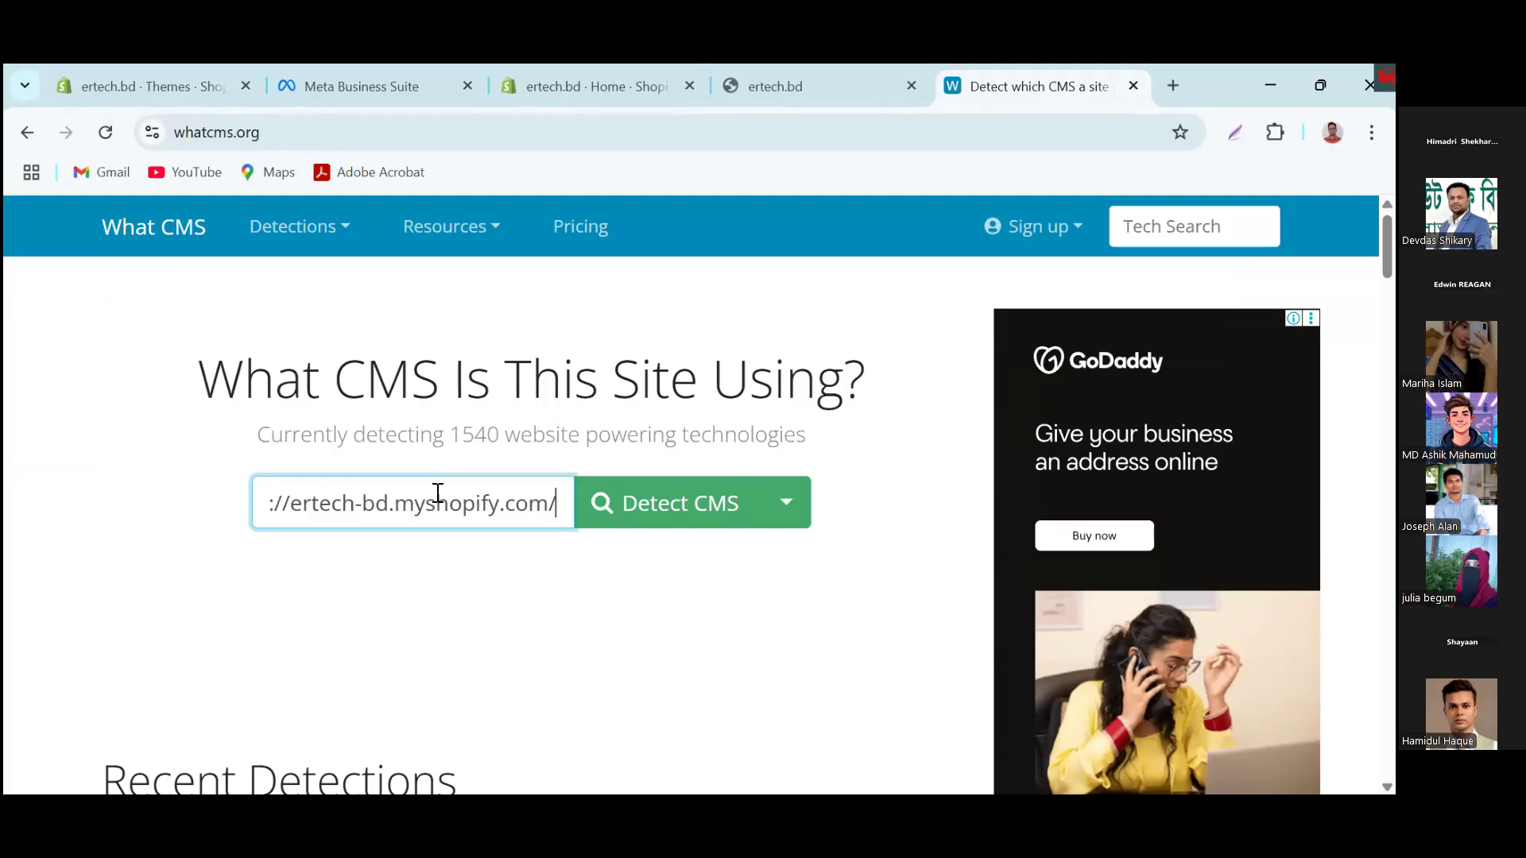
{"action": "key", "text": "Return"}
{"action": "scroll", "coordinate": [513, 627], "scroll_direction": "down", "scroll_amount": 4}
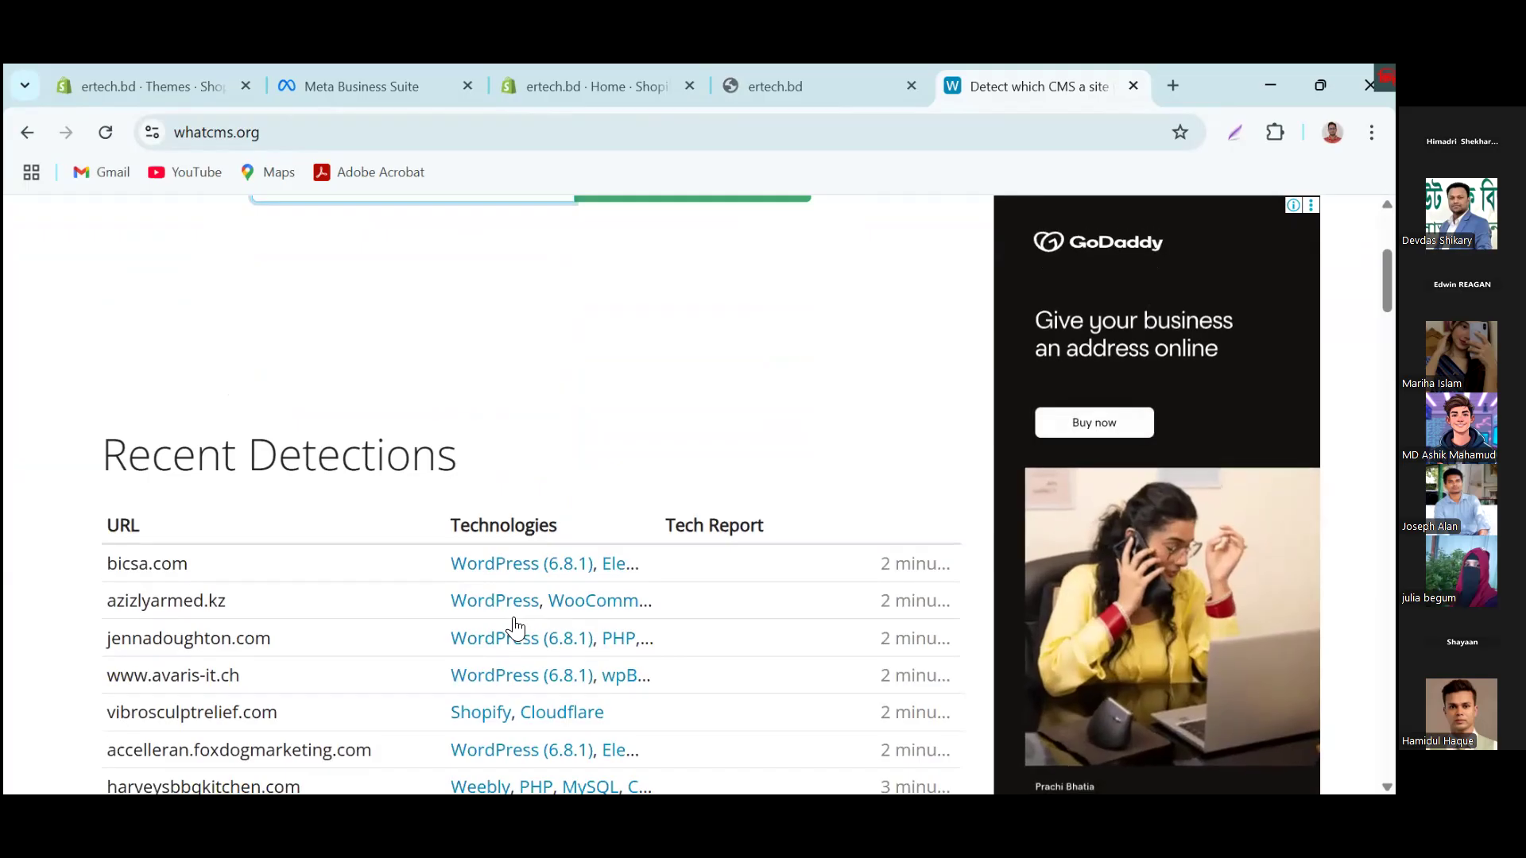
{"action": "scroll", "coordinate": [514, 628], "scroll_direction": "down", "scroll_amount": 3}
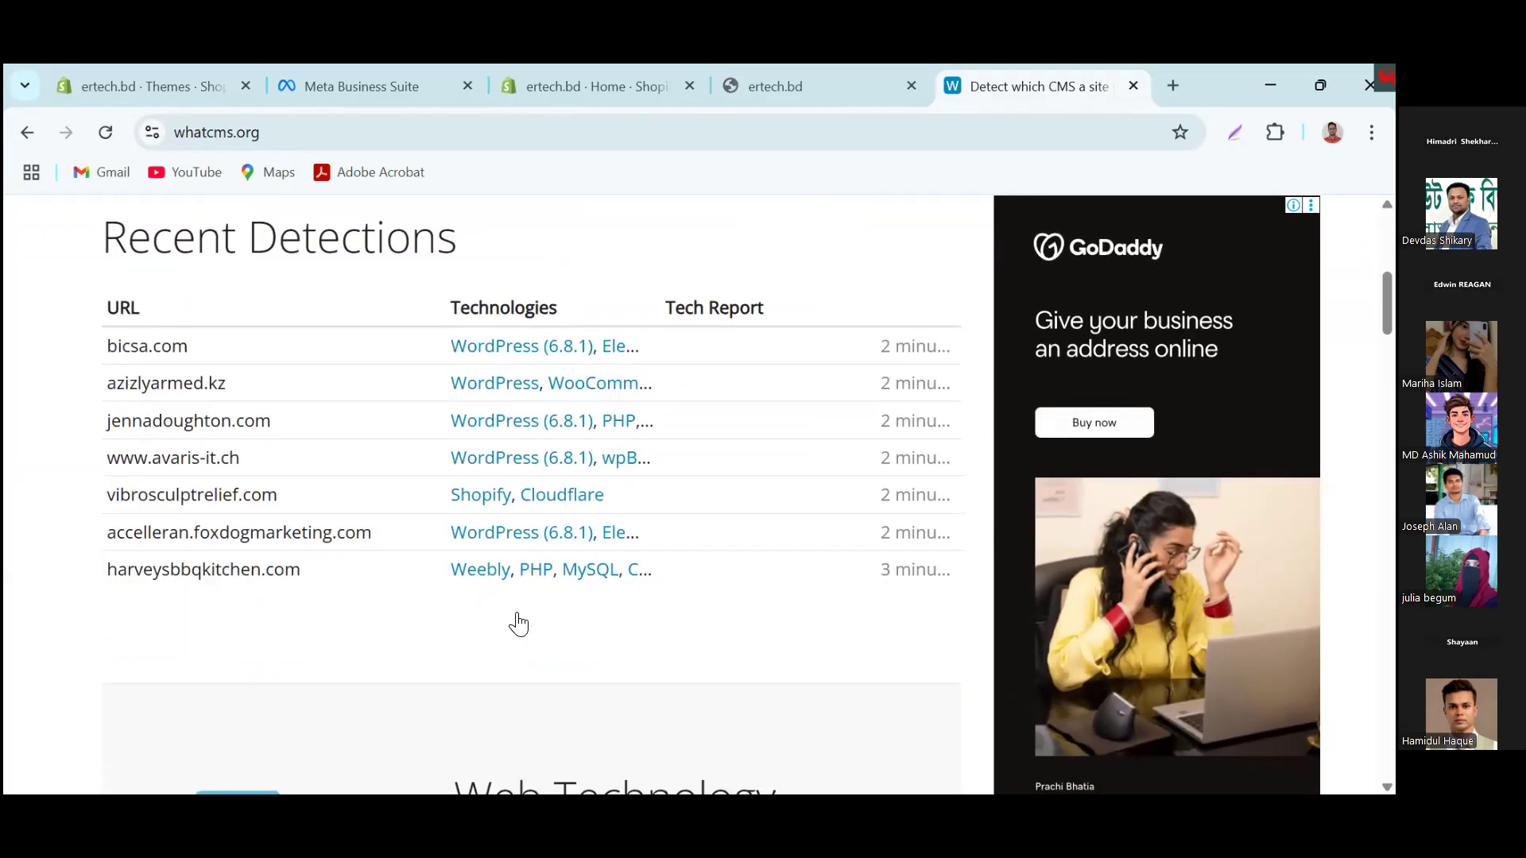
{"action": "scroll", "coordinate": [519, 625], "scroll_direction": "up", "scroll_amount": 5}
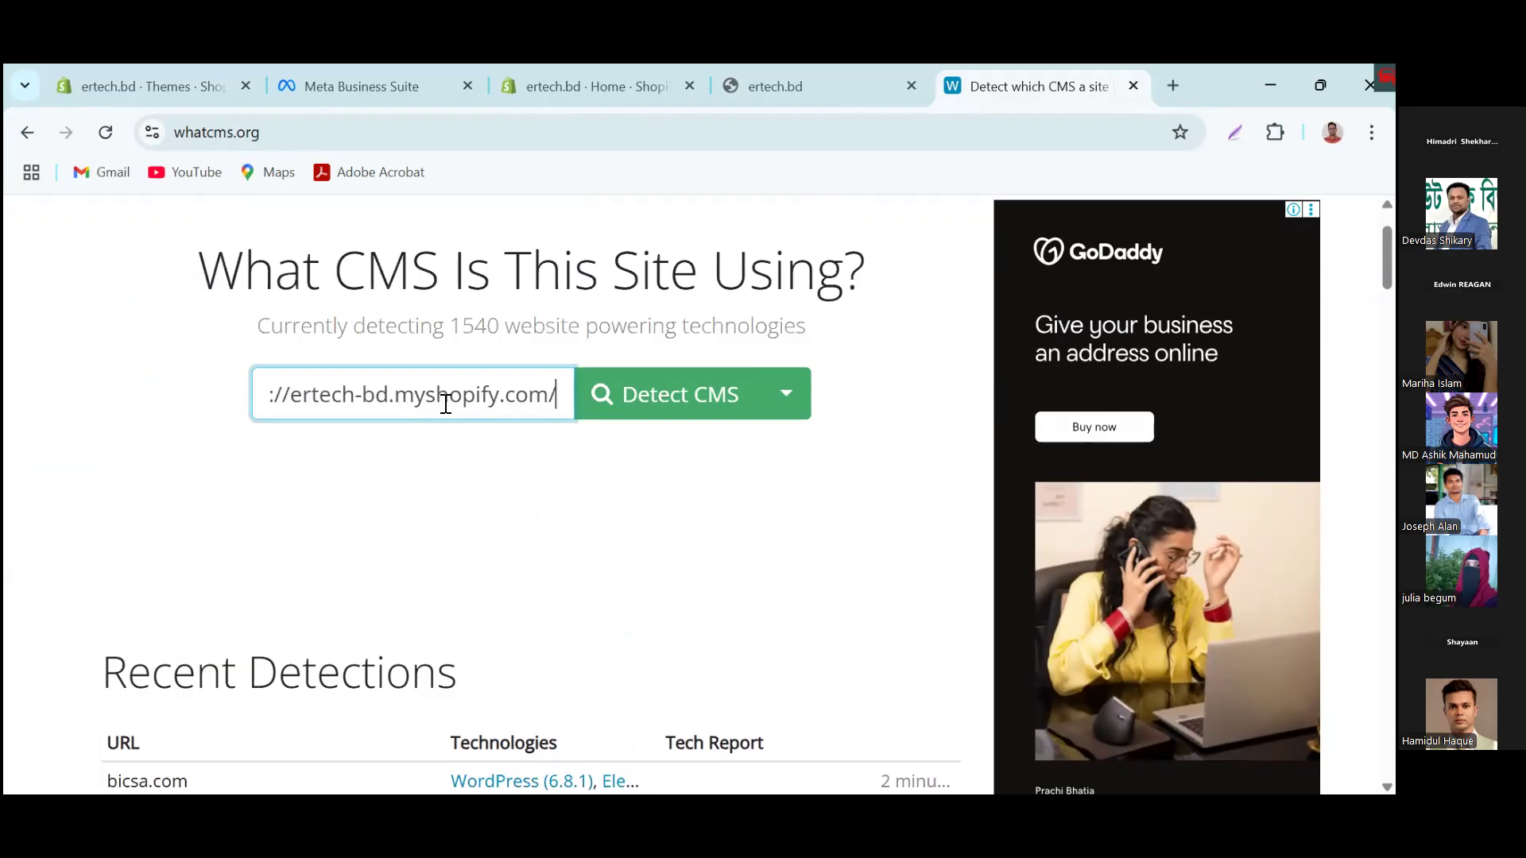
{"action": "left_click", "coordinate": [104, 132]}
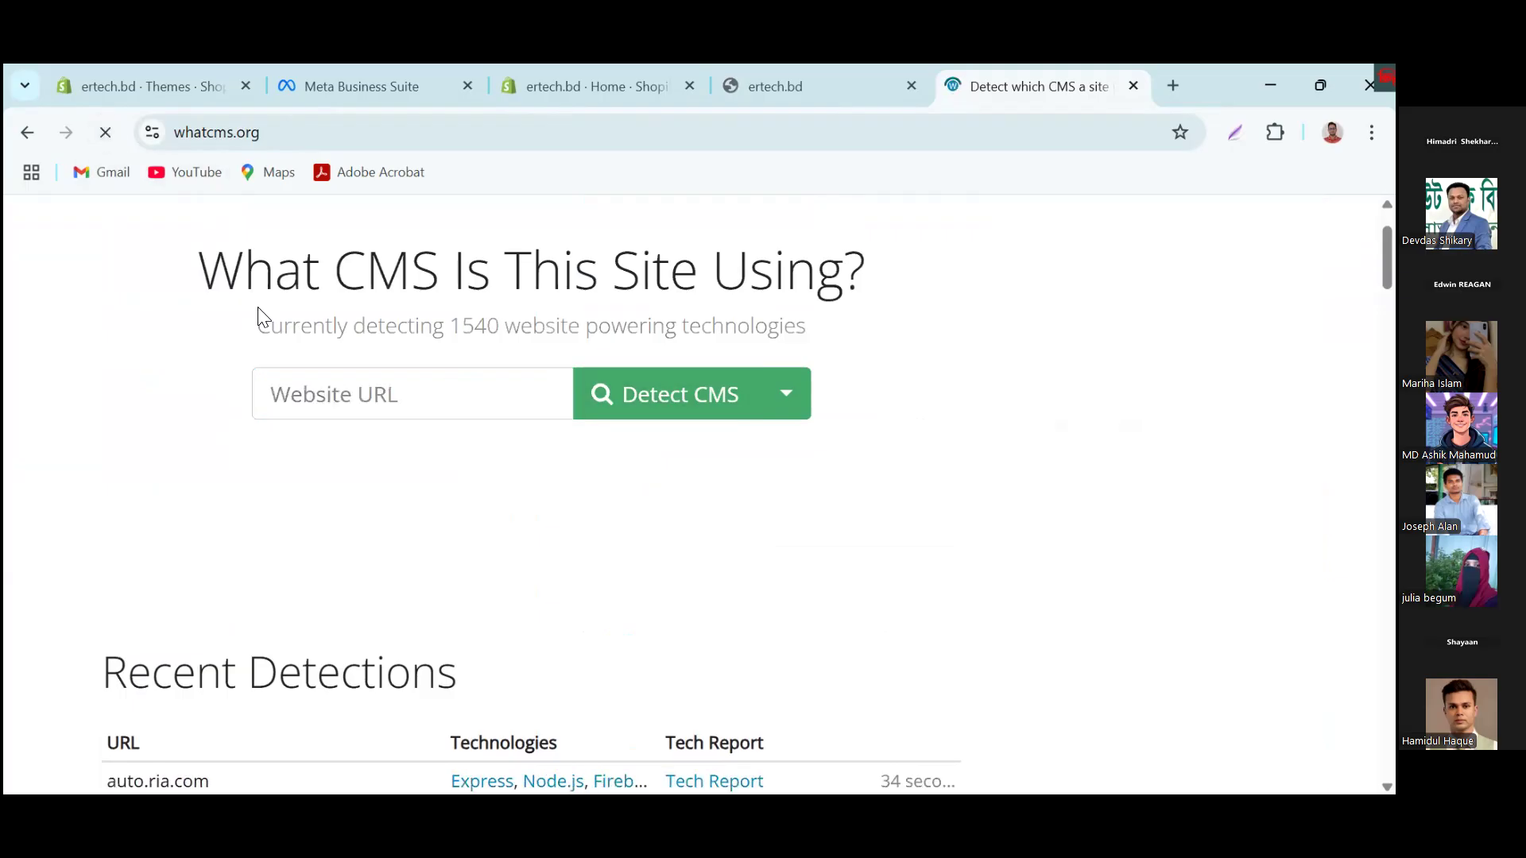
{"action": "left_click", "coordinate": [427, 399]}
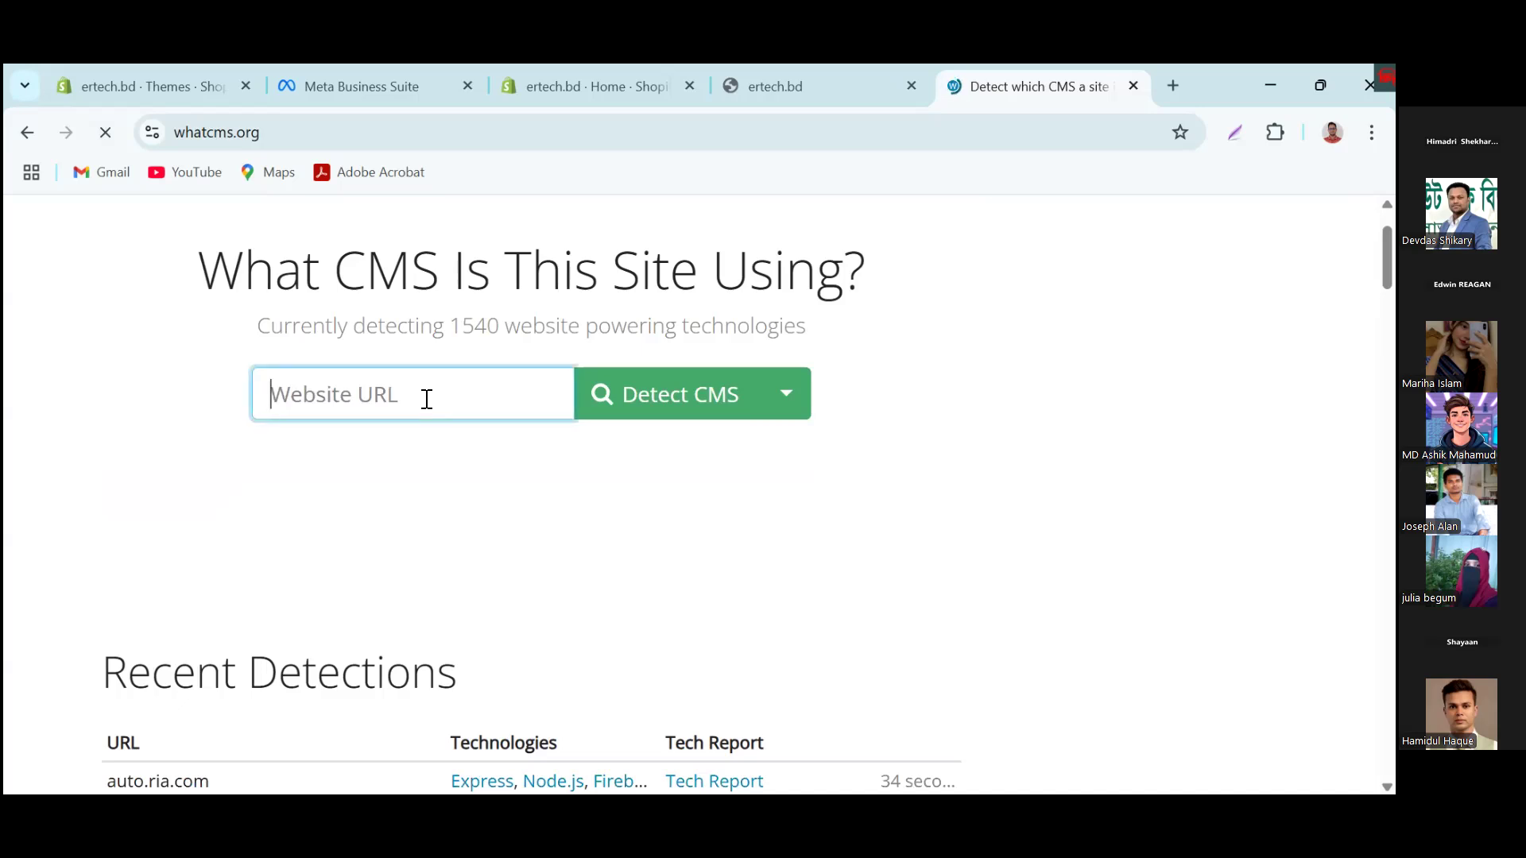
{"action": "key", "text": "ctrl+v"}
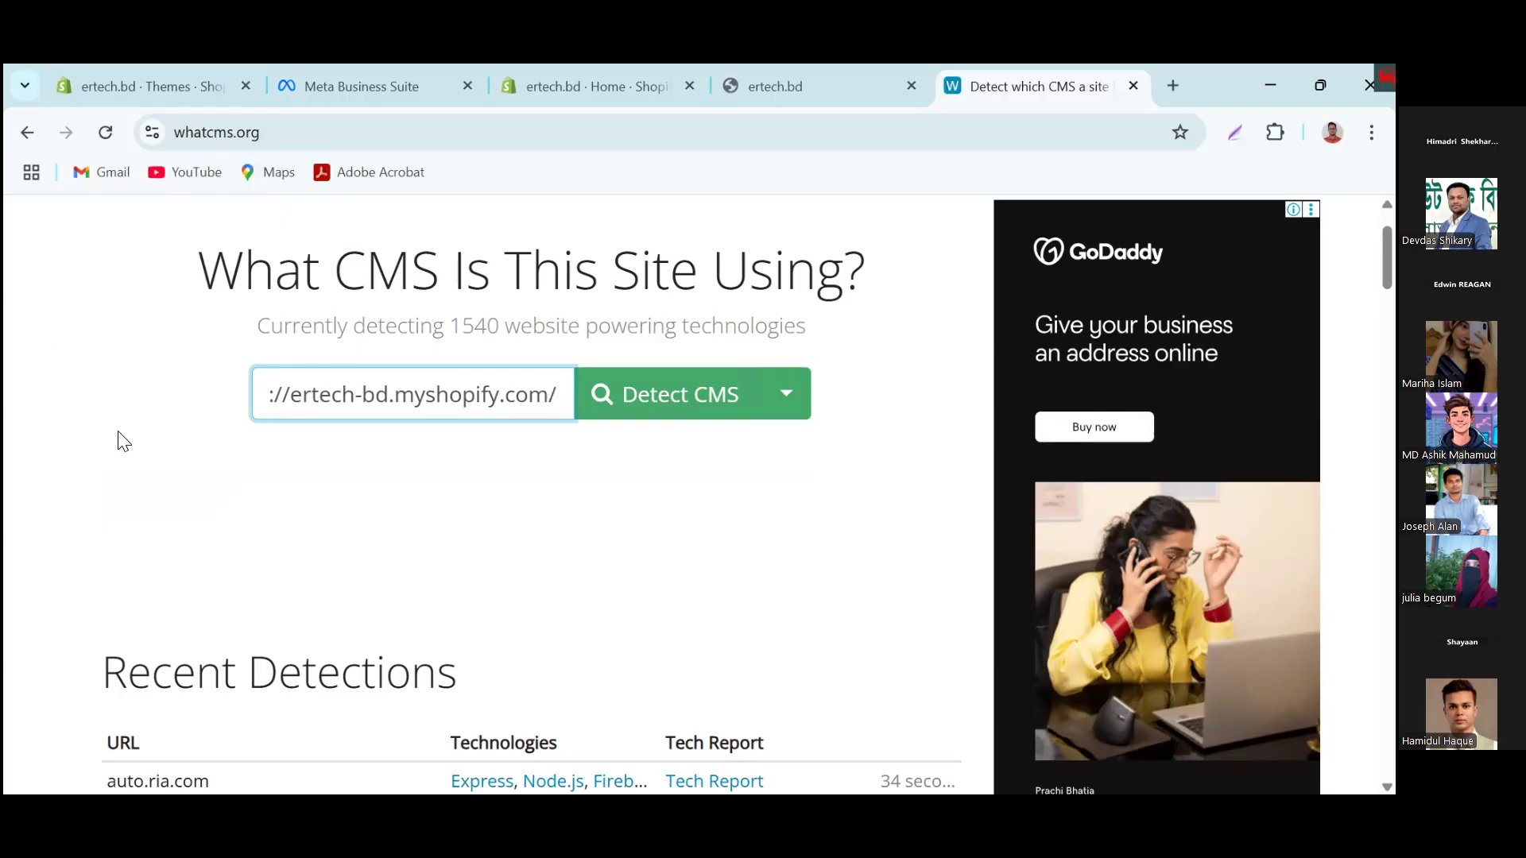
{"action": "right_click", "coordinate": [27, 132]}
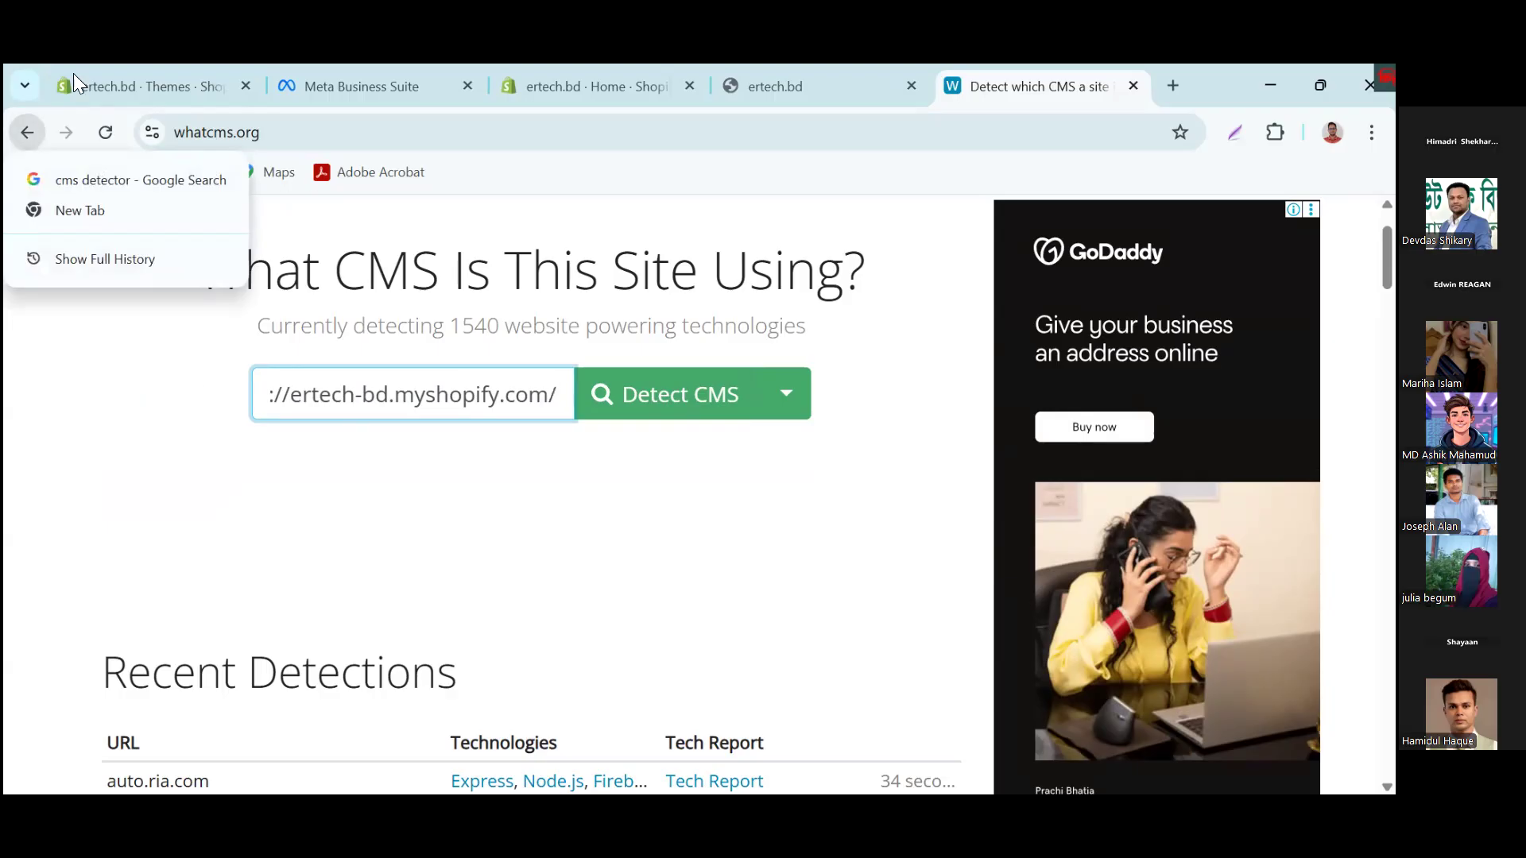
{"action": "left_click", "coordinate": [26, 132]}
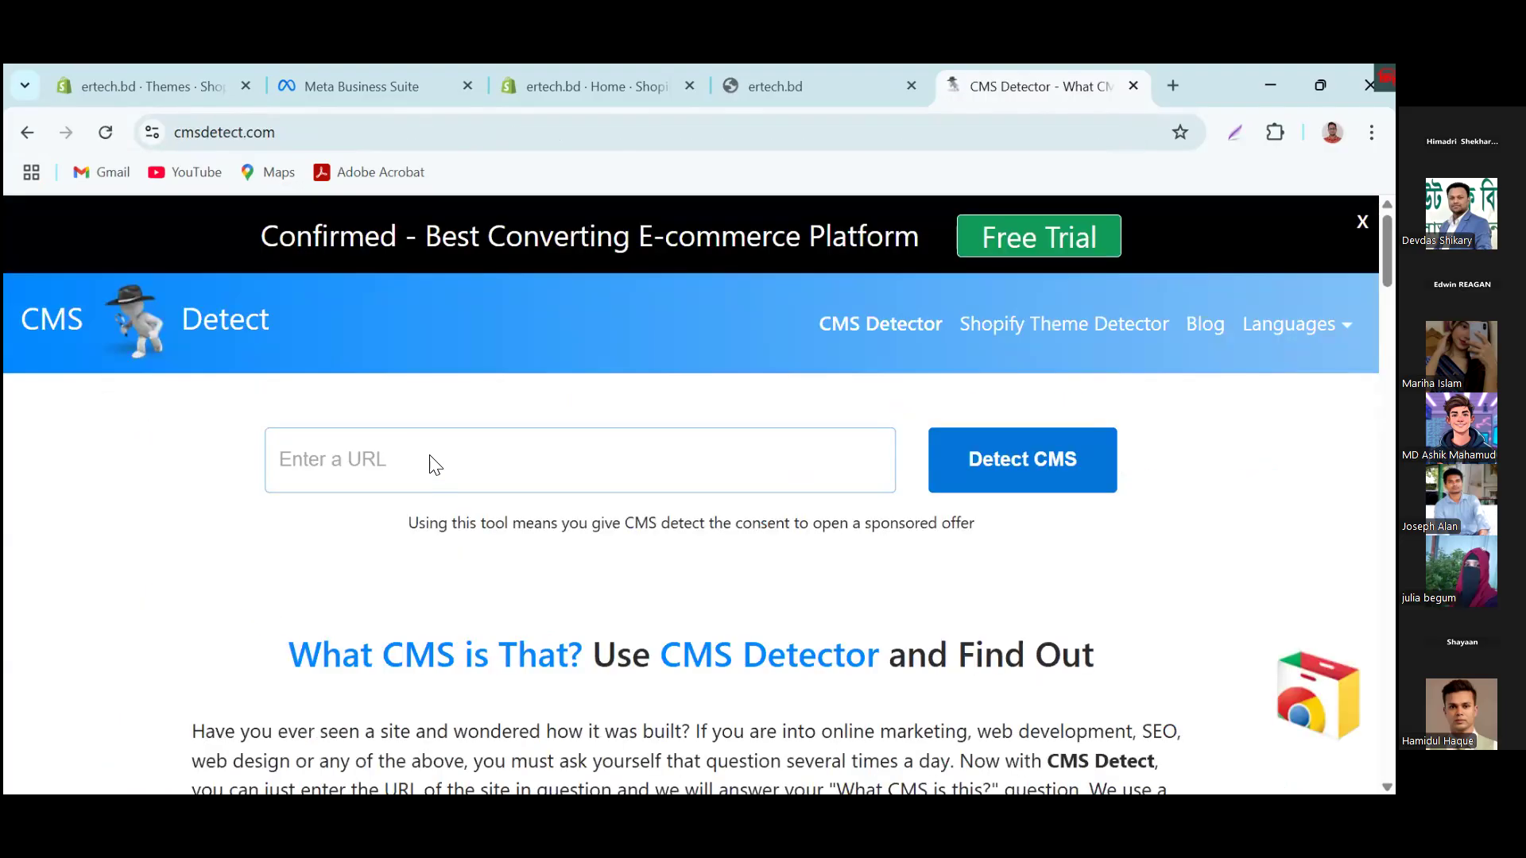
{"action": "type", "text": "https://ertech-bd.myshopify.com/"}
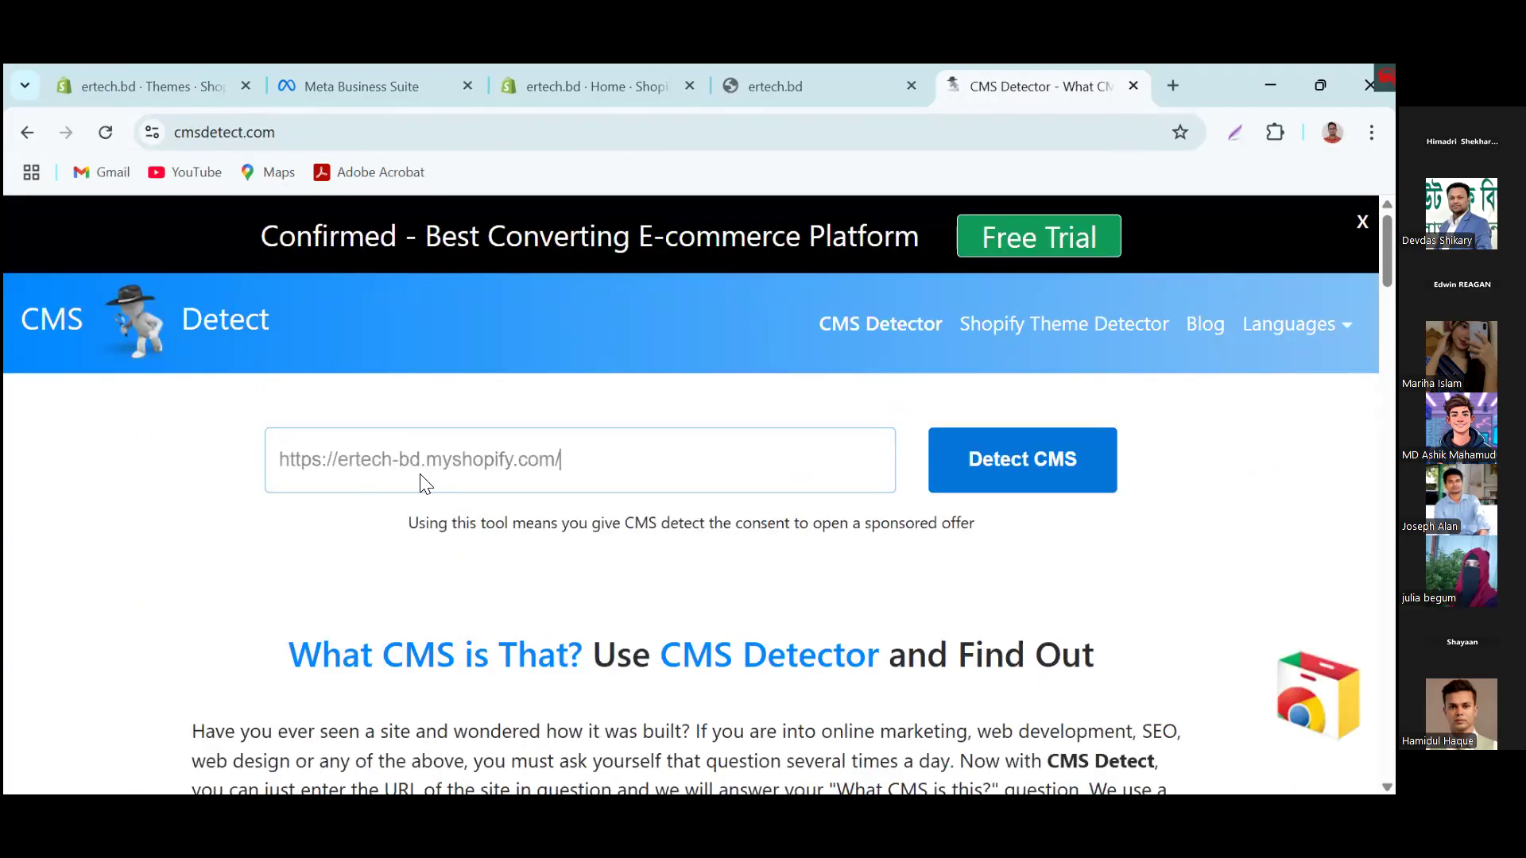
{"action": "left_click", "coordinate": [969, 458]}
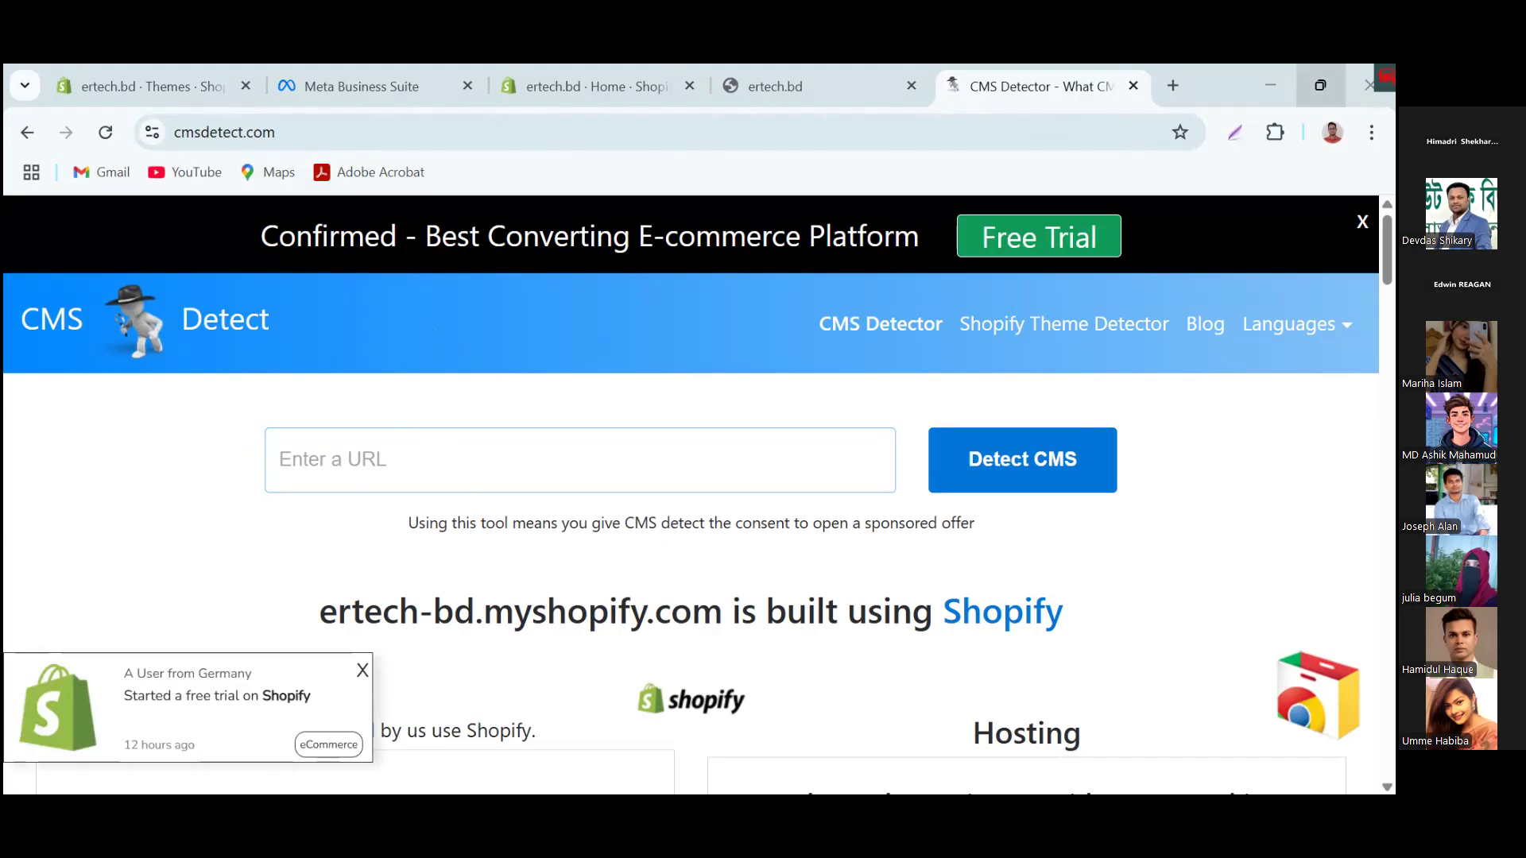
{"action": "left_click", "coordinate": [1320, 85]}
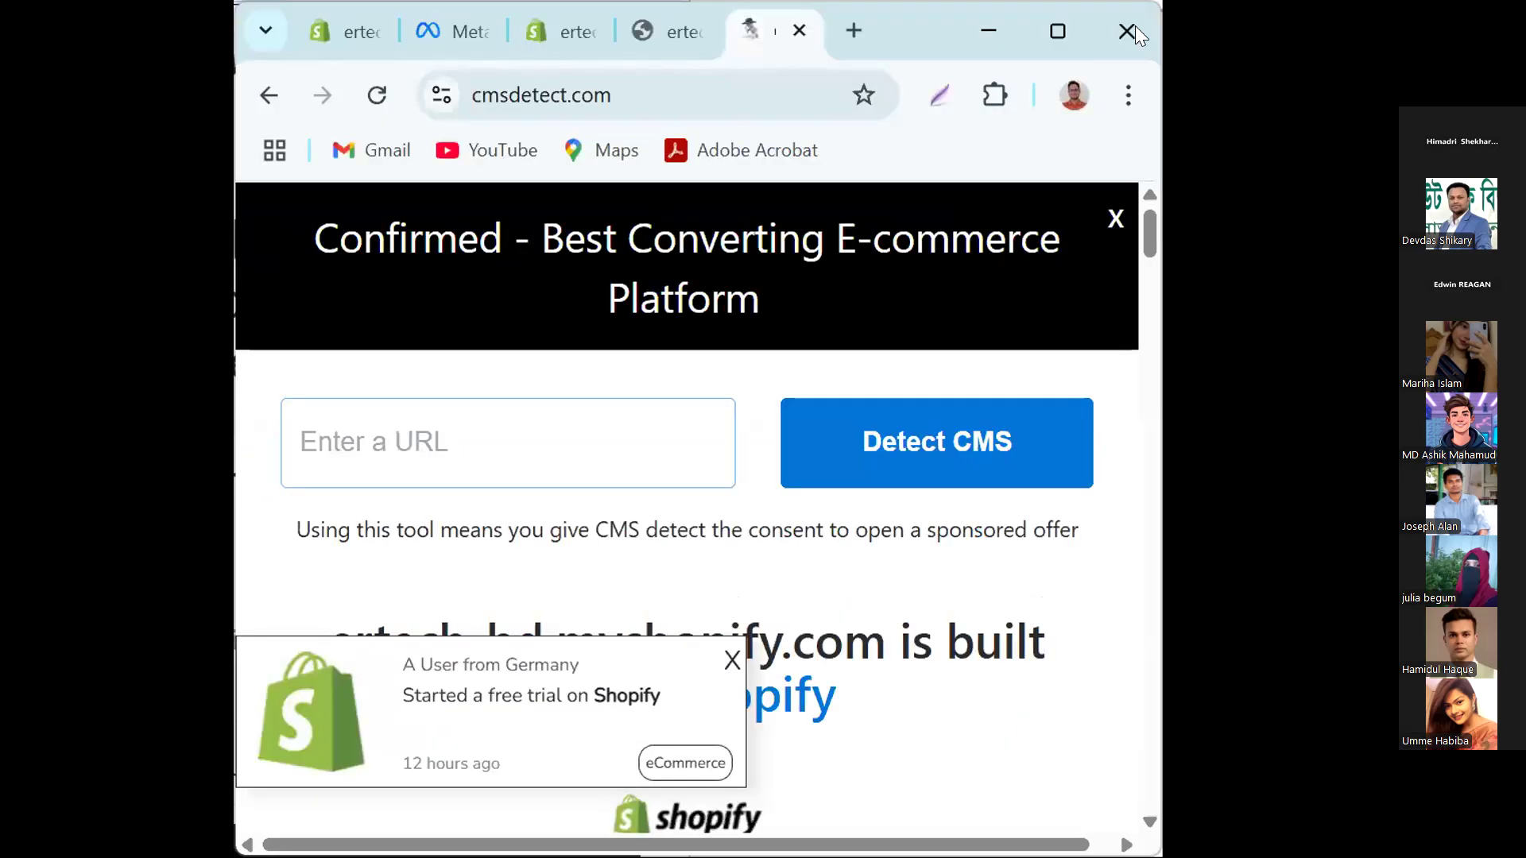
{"action": "left_click", "coordinate": [1056, 31]}
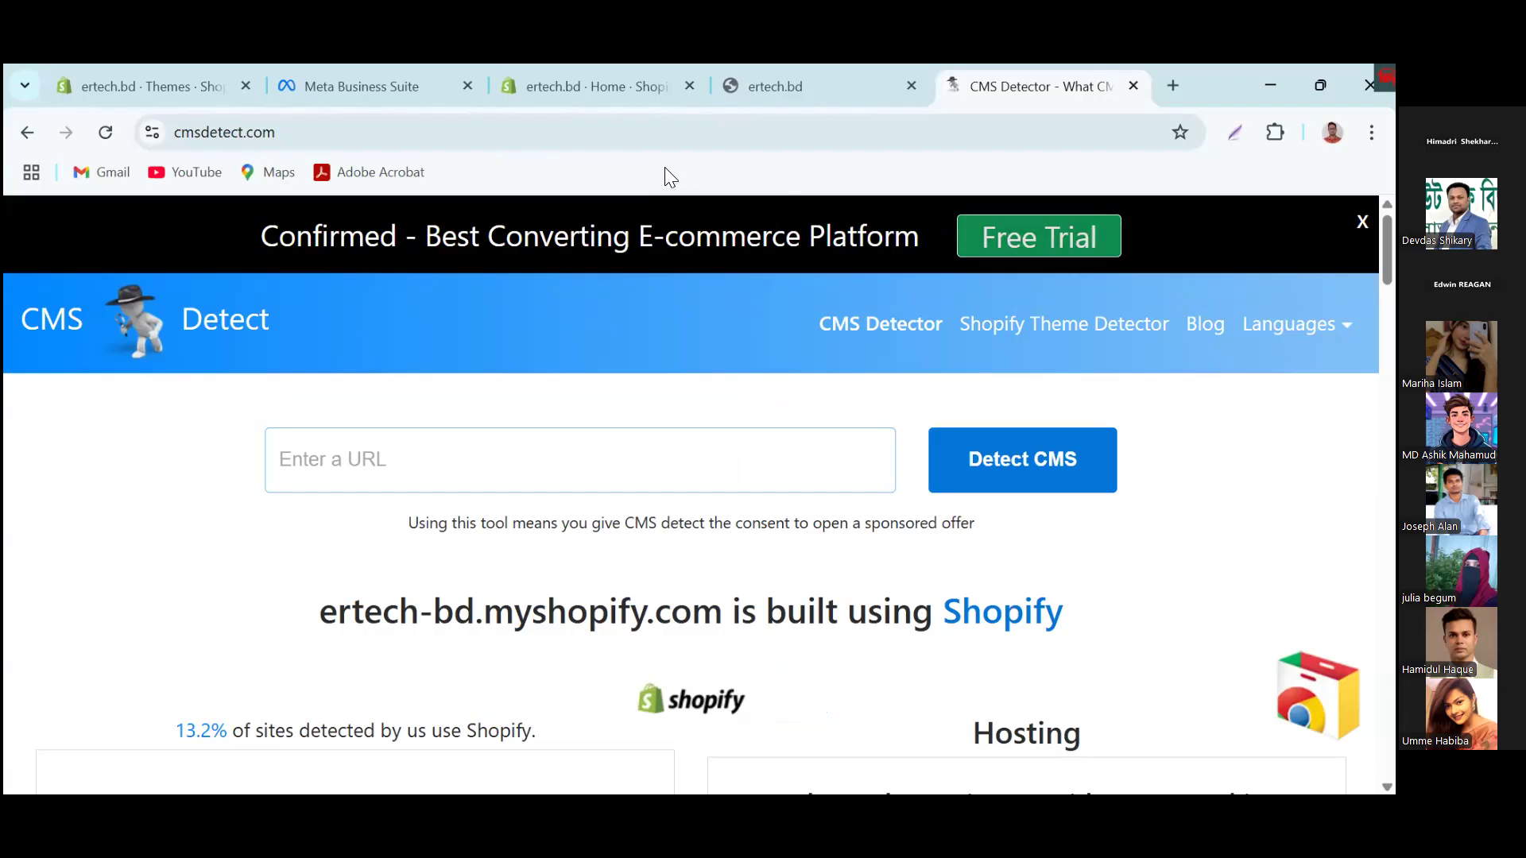
Step: Switch to Meta Business Suite and display the full Datasets & pixels list in the business settings
{"action": "left_click", "coordinate": [619, 81]}
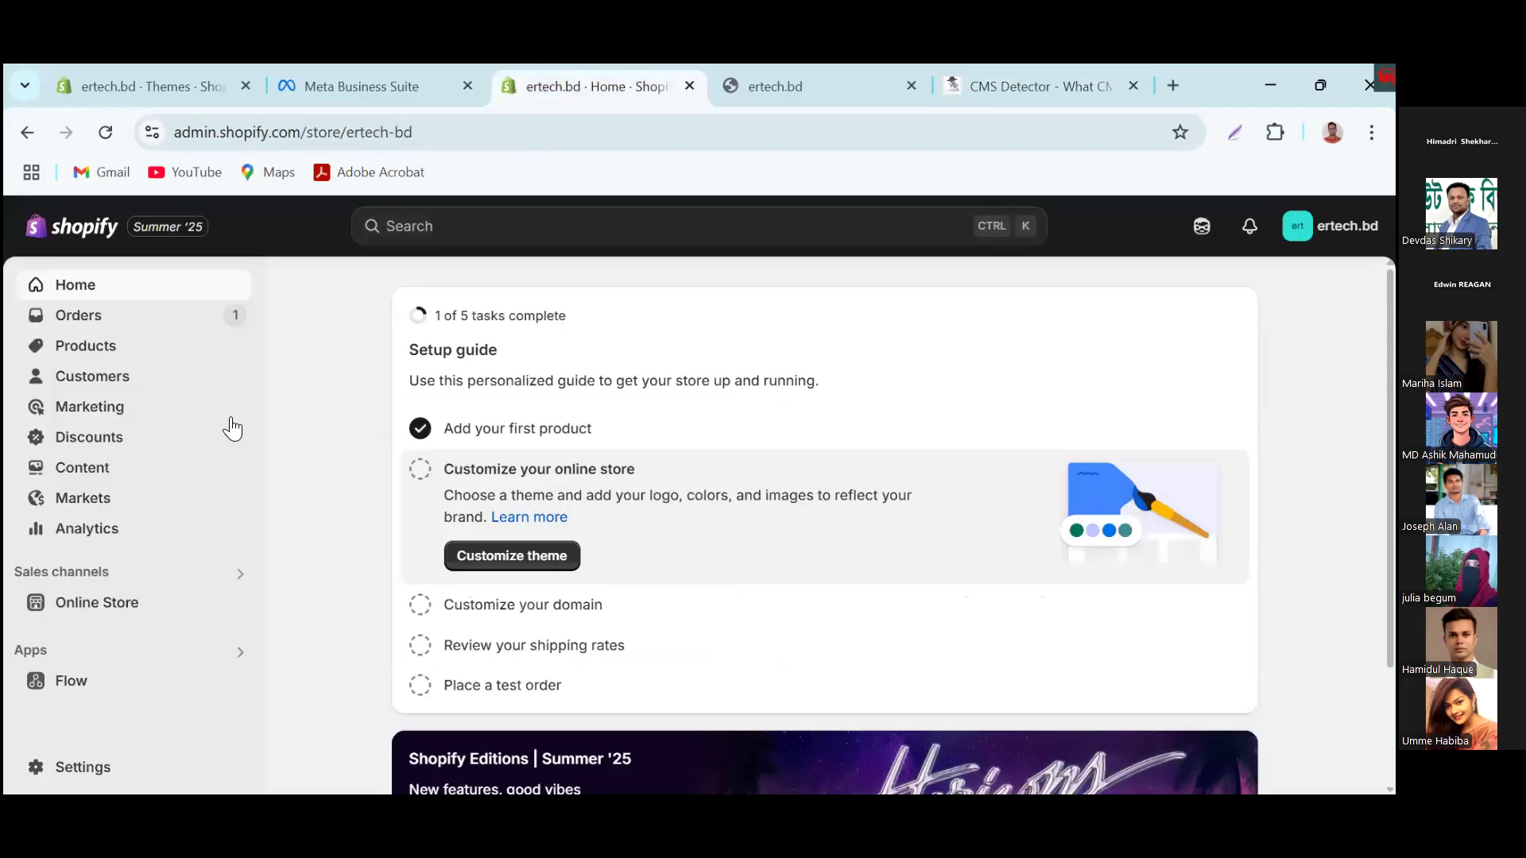
{"action": "left_click", "coordinate": [360, 85]}
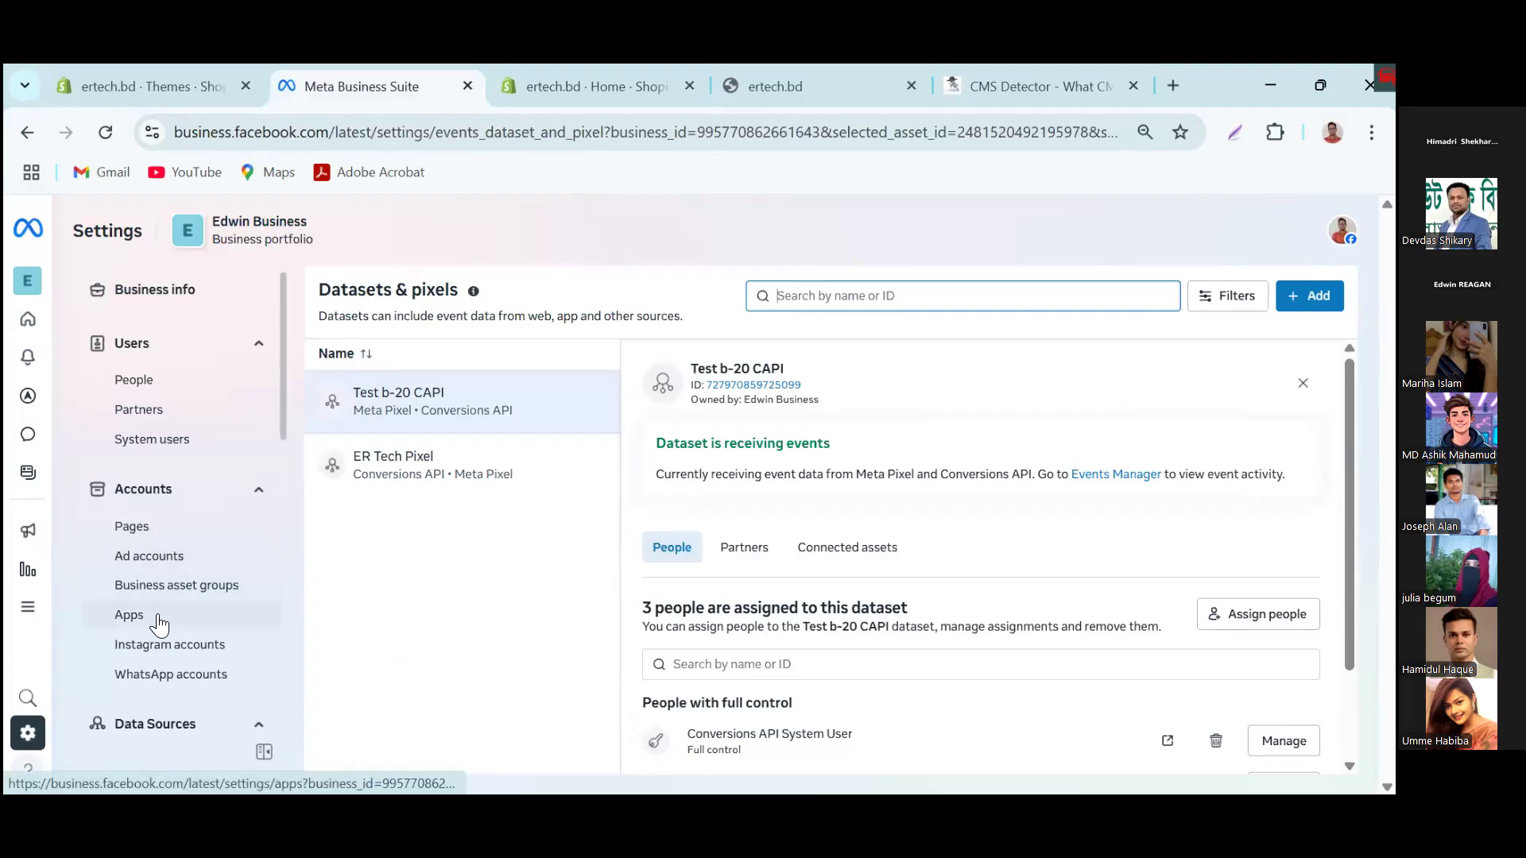
{"action": "scroll", "coordinate": [162, 660], "scroll_direction": "down", "scroll_amount": 2}
{"action": "scroll", "coordinate": [163, 691], "scroll_direction": "down", "scroll_amount": 1}
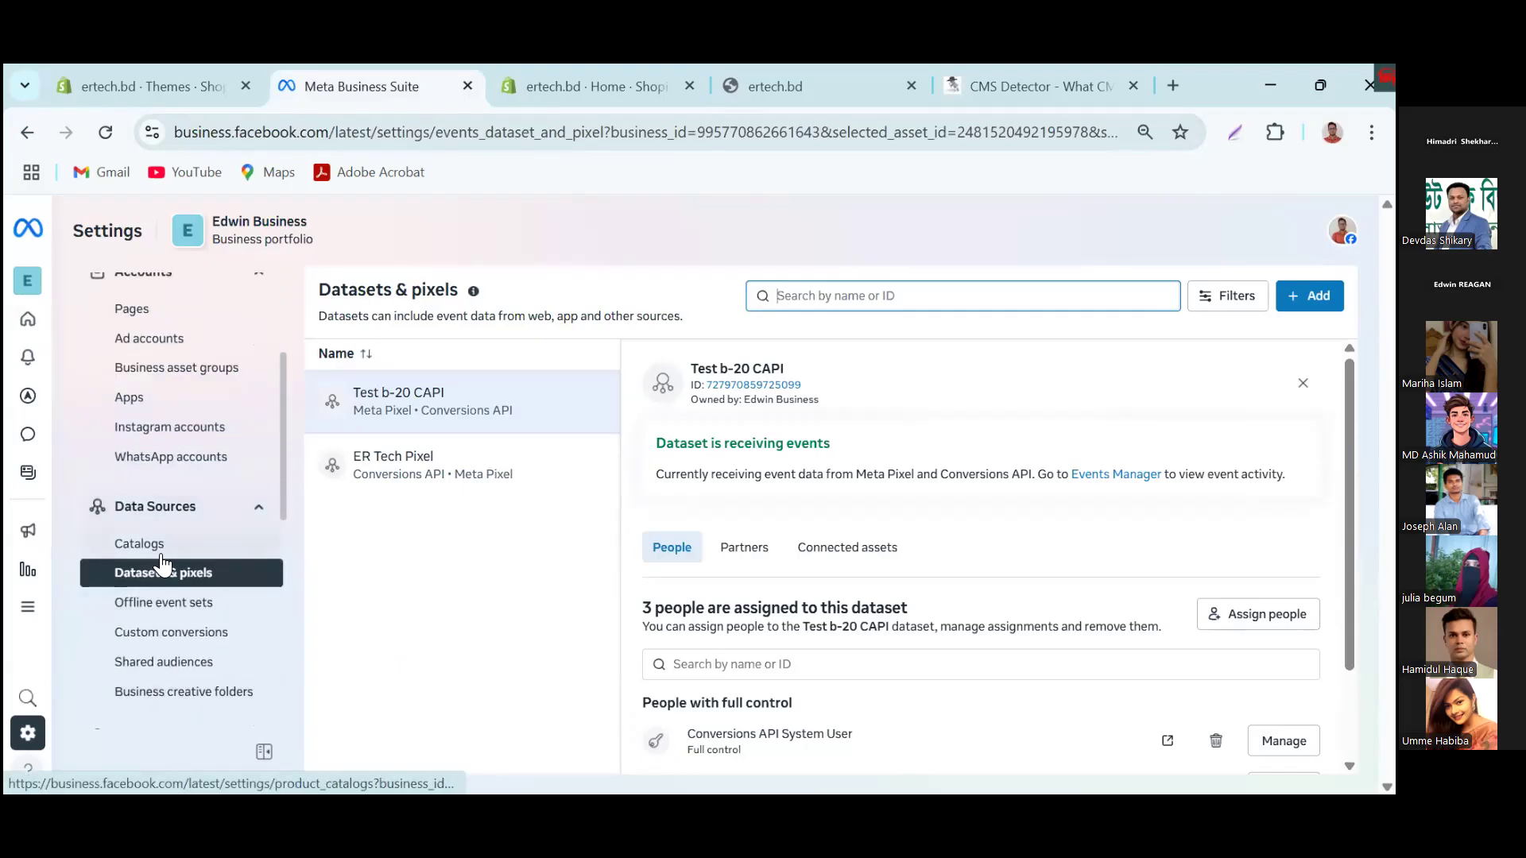
{"action": "left_click", "coordinate": [189, 583]}
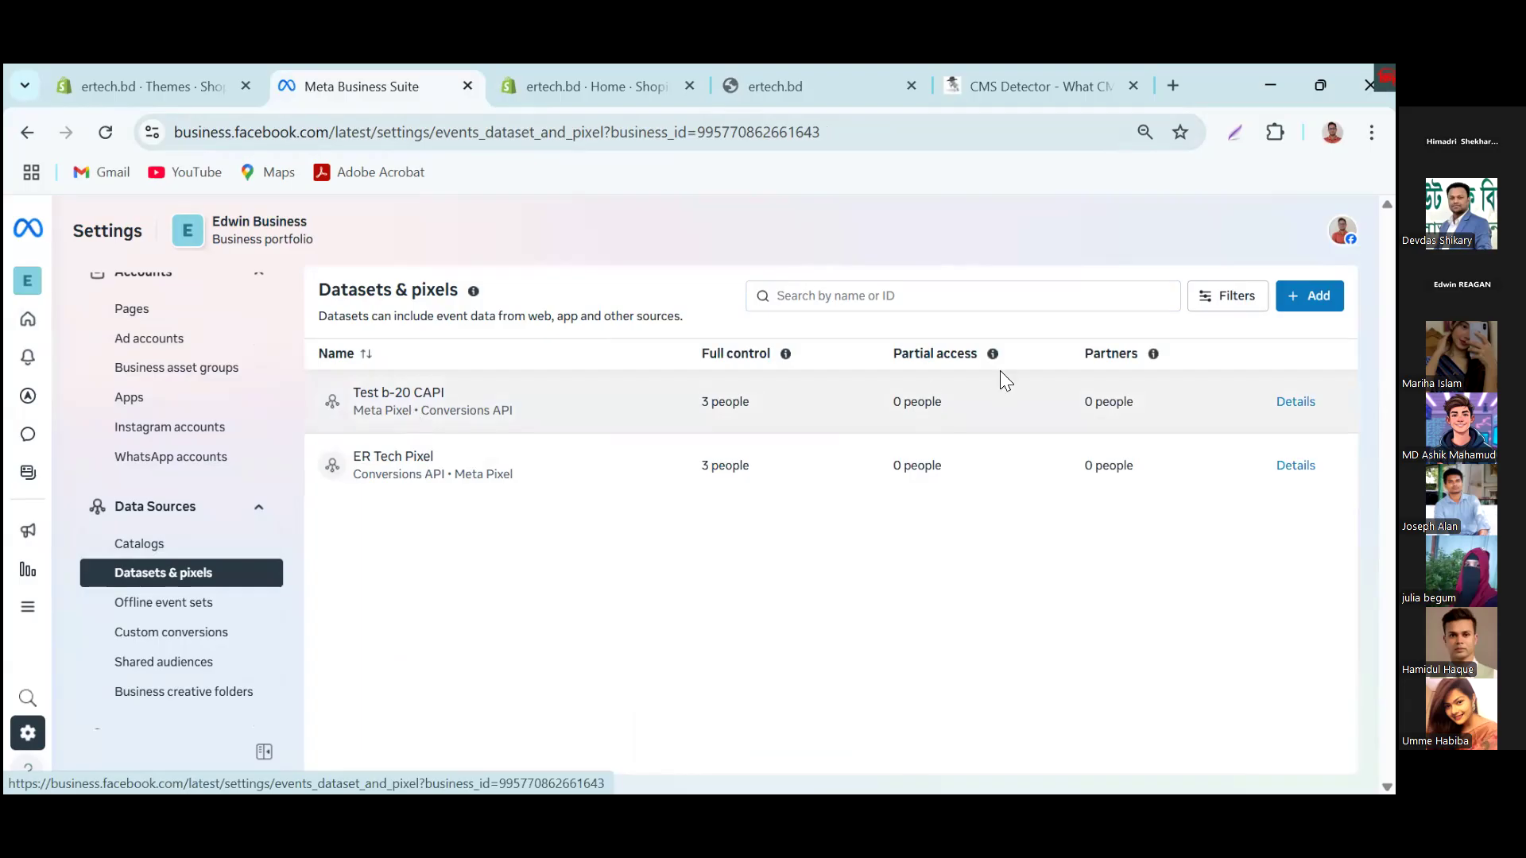
Step: Create a new dataset named "Batch-20 shpify"
{"action": "left_click", "coordinate": [1310, 296]}
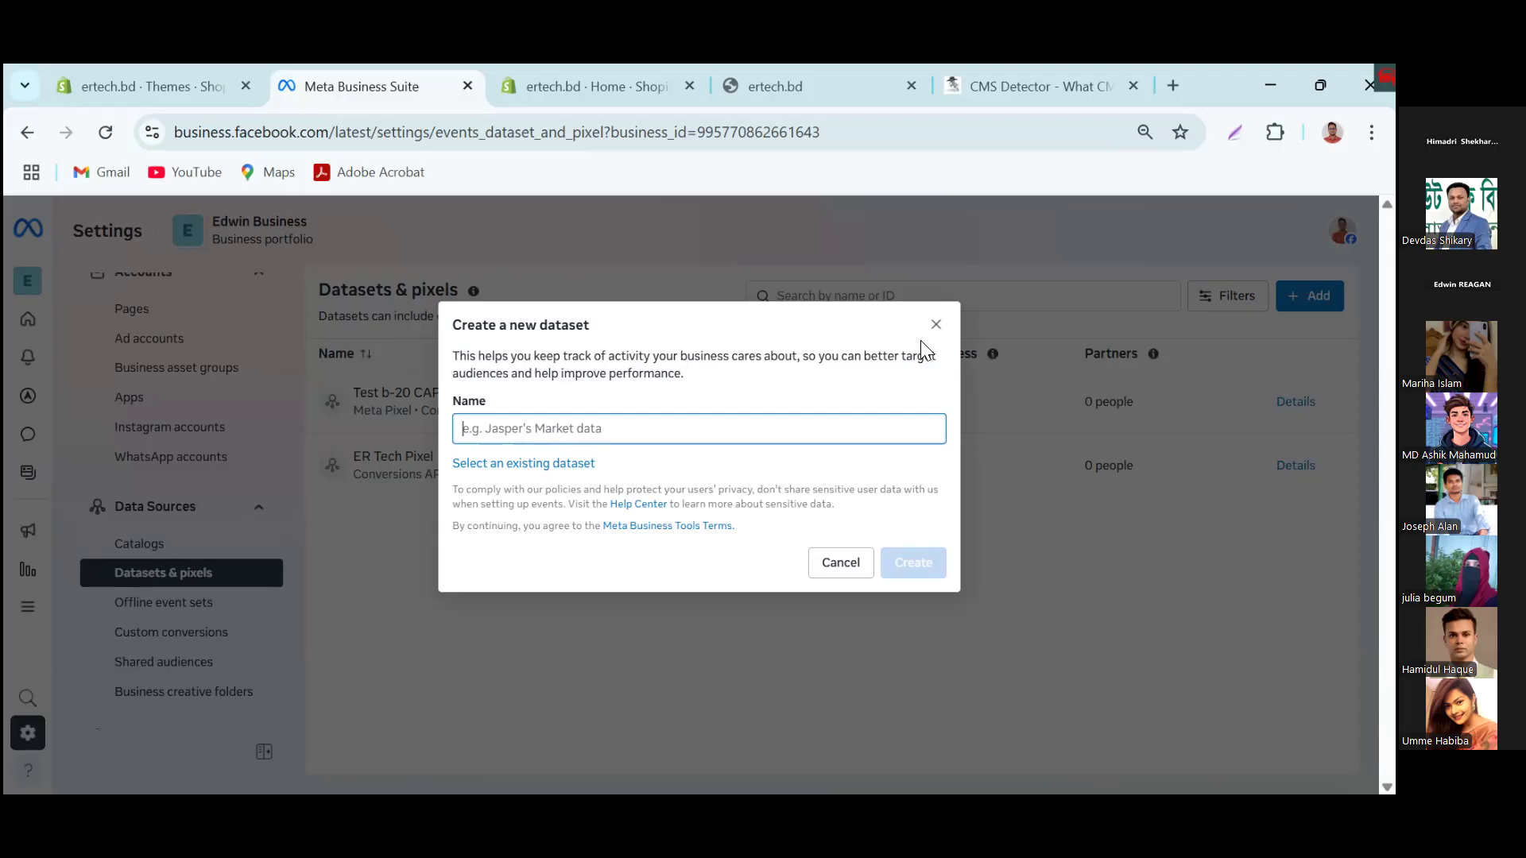
{"action": "type", "text": "BTaet"}
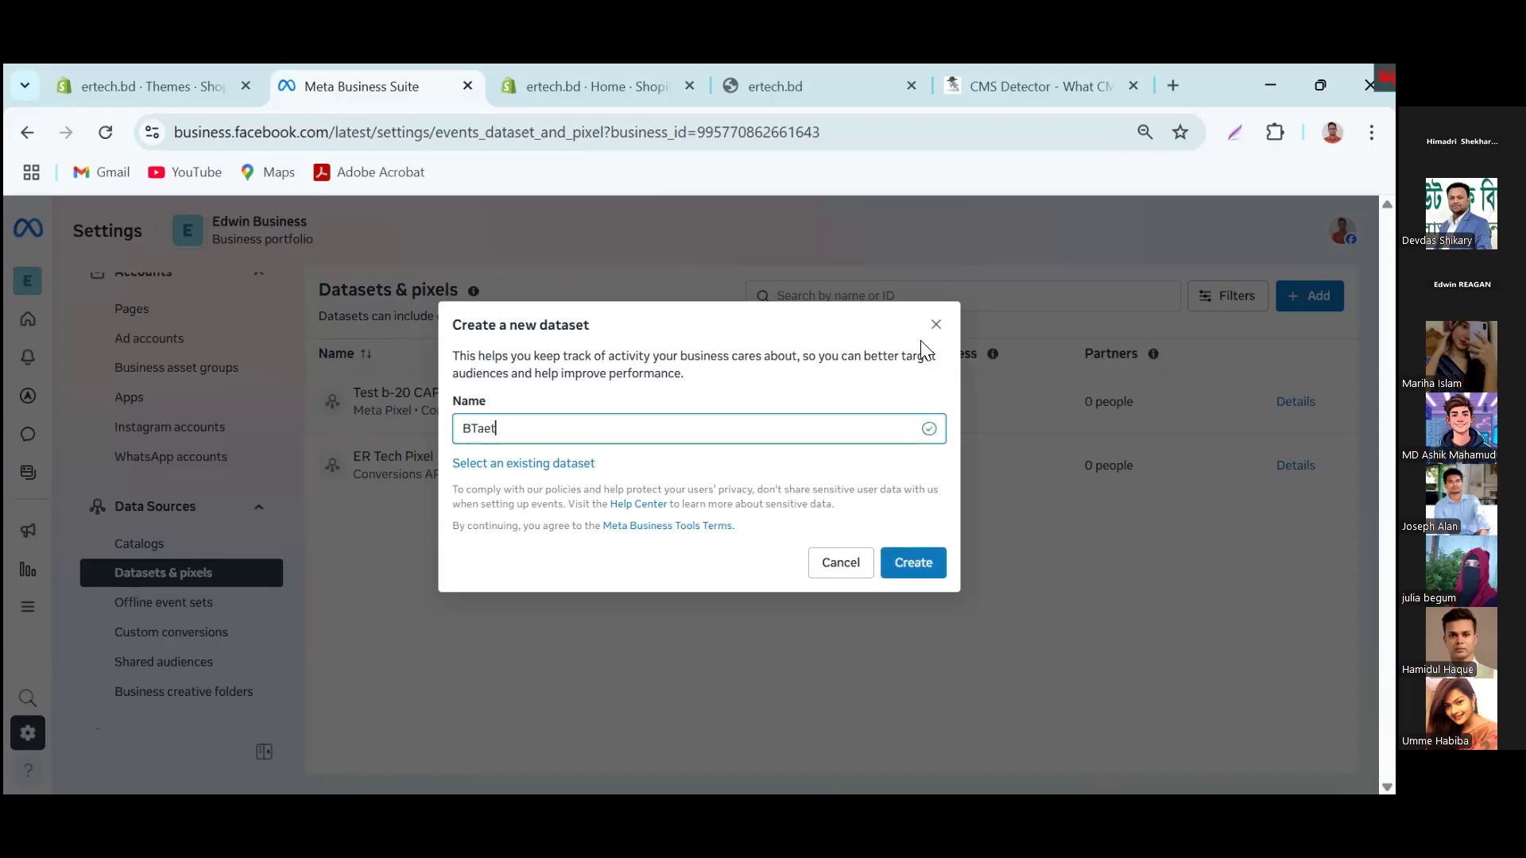
{"action": "key", "text": "BackSpace"}
{"action": "key", "text": "BackSpace"}
{"action": "key", "text": "BackSpace"}
{"action": "key", "text": "BackSpace"}
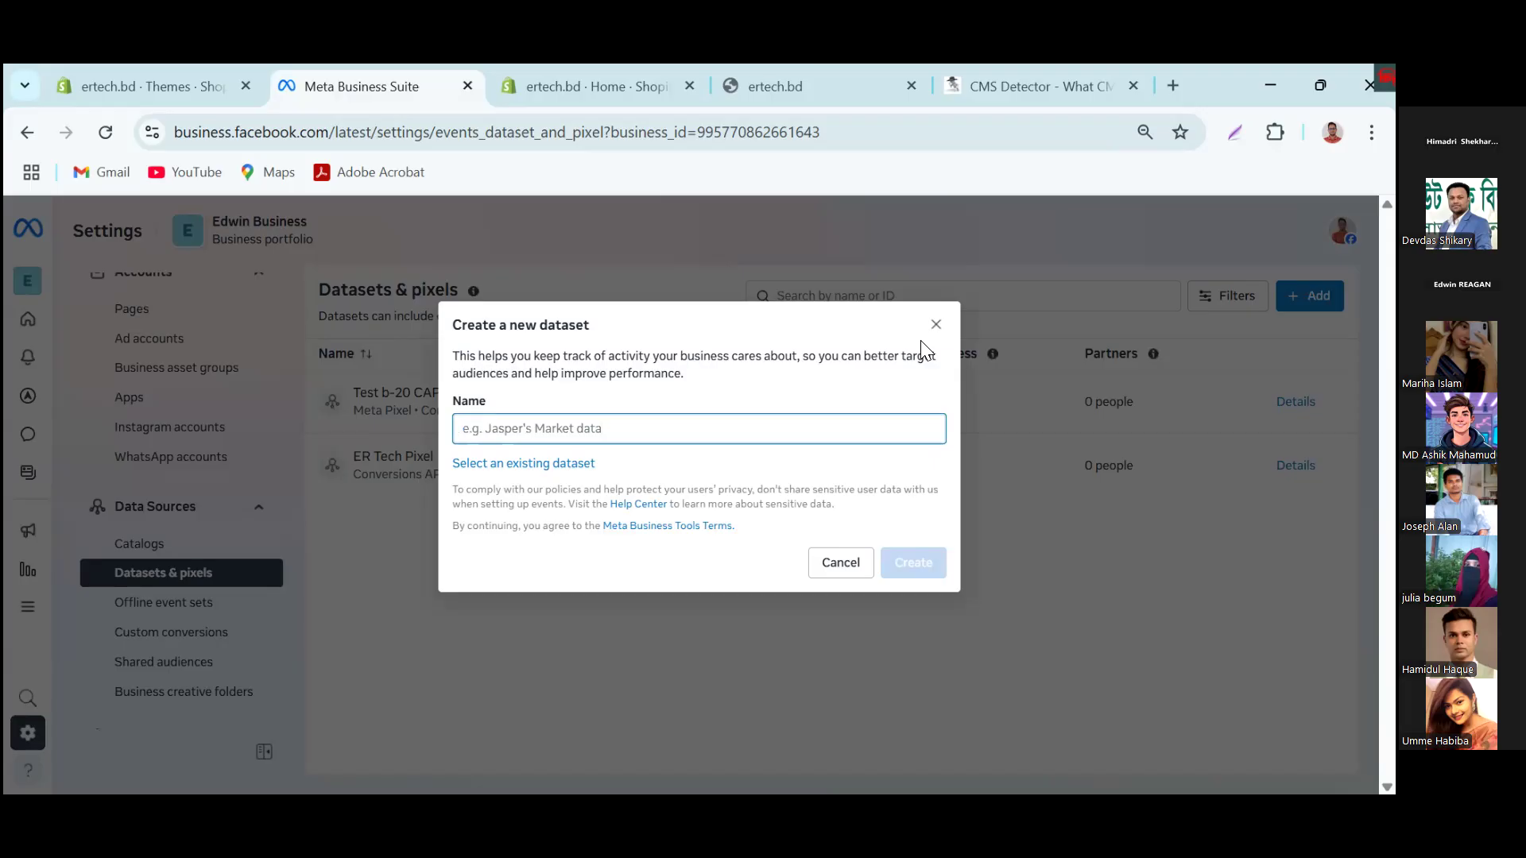
{"action": "type", "text": "Batc"}
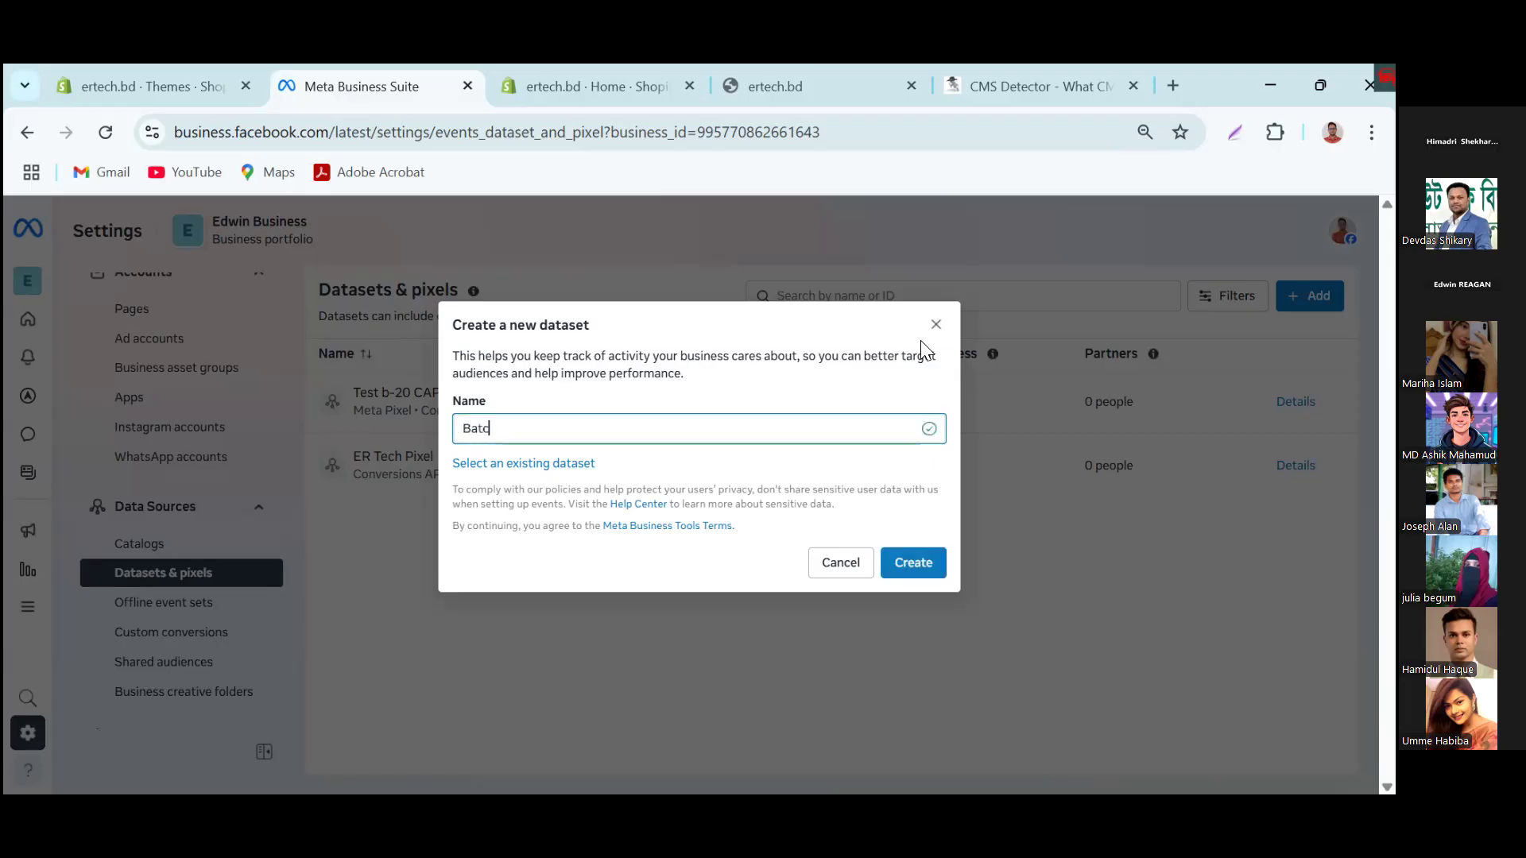
{"action": "type", "text": "h-20 shpify"}
{"action": "left_click", "coordinate": [914, 563]}
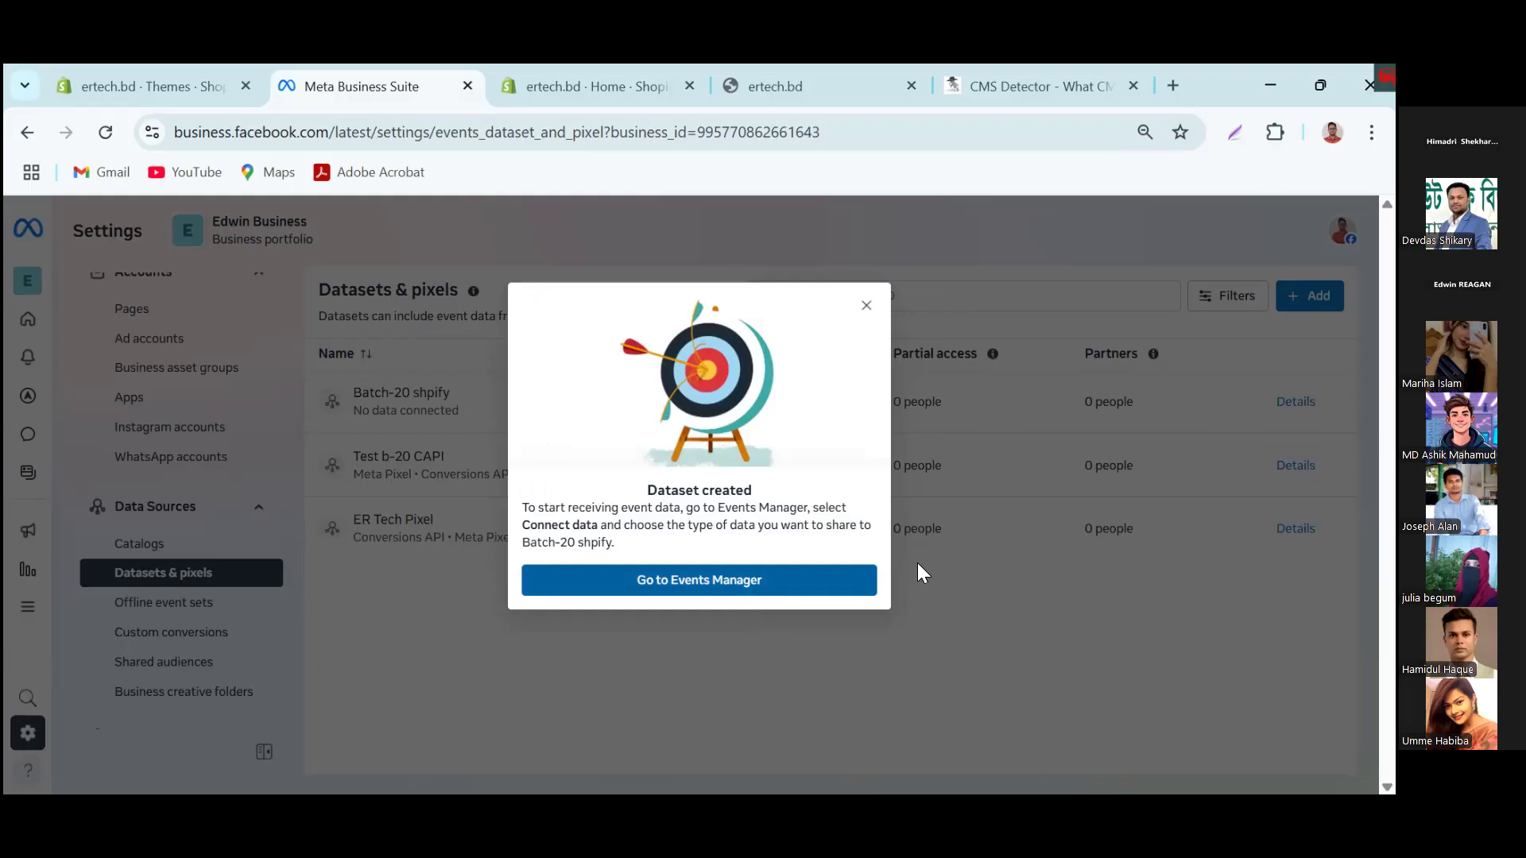
Step: Open the Batch-20 shpify dataset in Events Manager, set up its Meta Pixel, and copy the pixel base code
{"action": "left_click", "coordinate": [769, 594]}
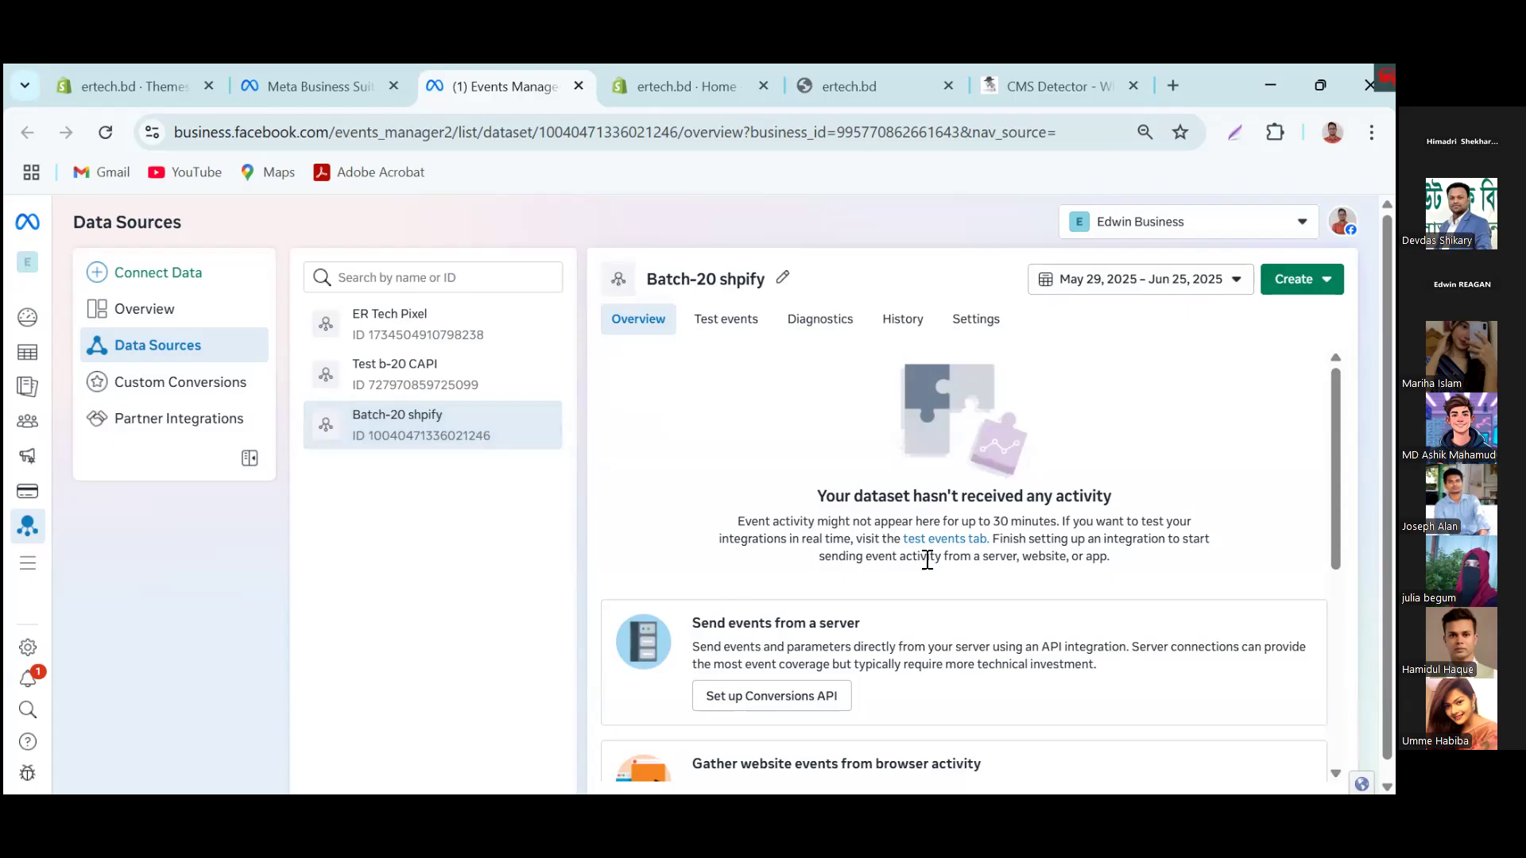
{"action": "scroll", "coordinate": [927, 555], "scroll_direction": "down", "scroll_amount": 3}
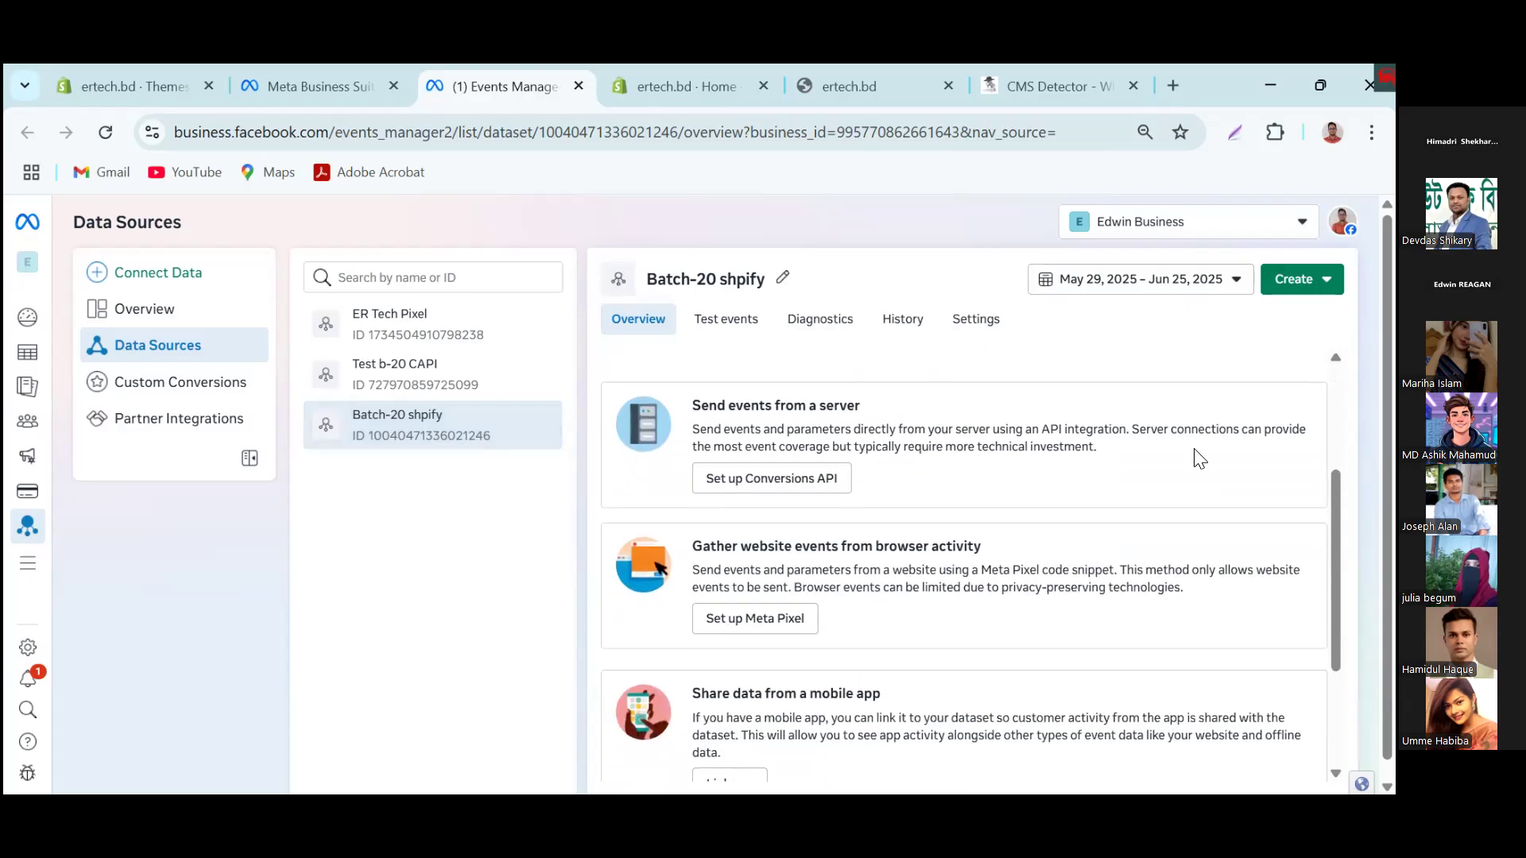
{"action": "left_click", "coordinate": [761, 620]}
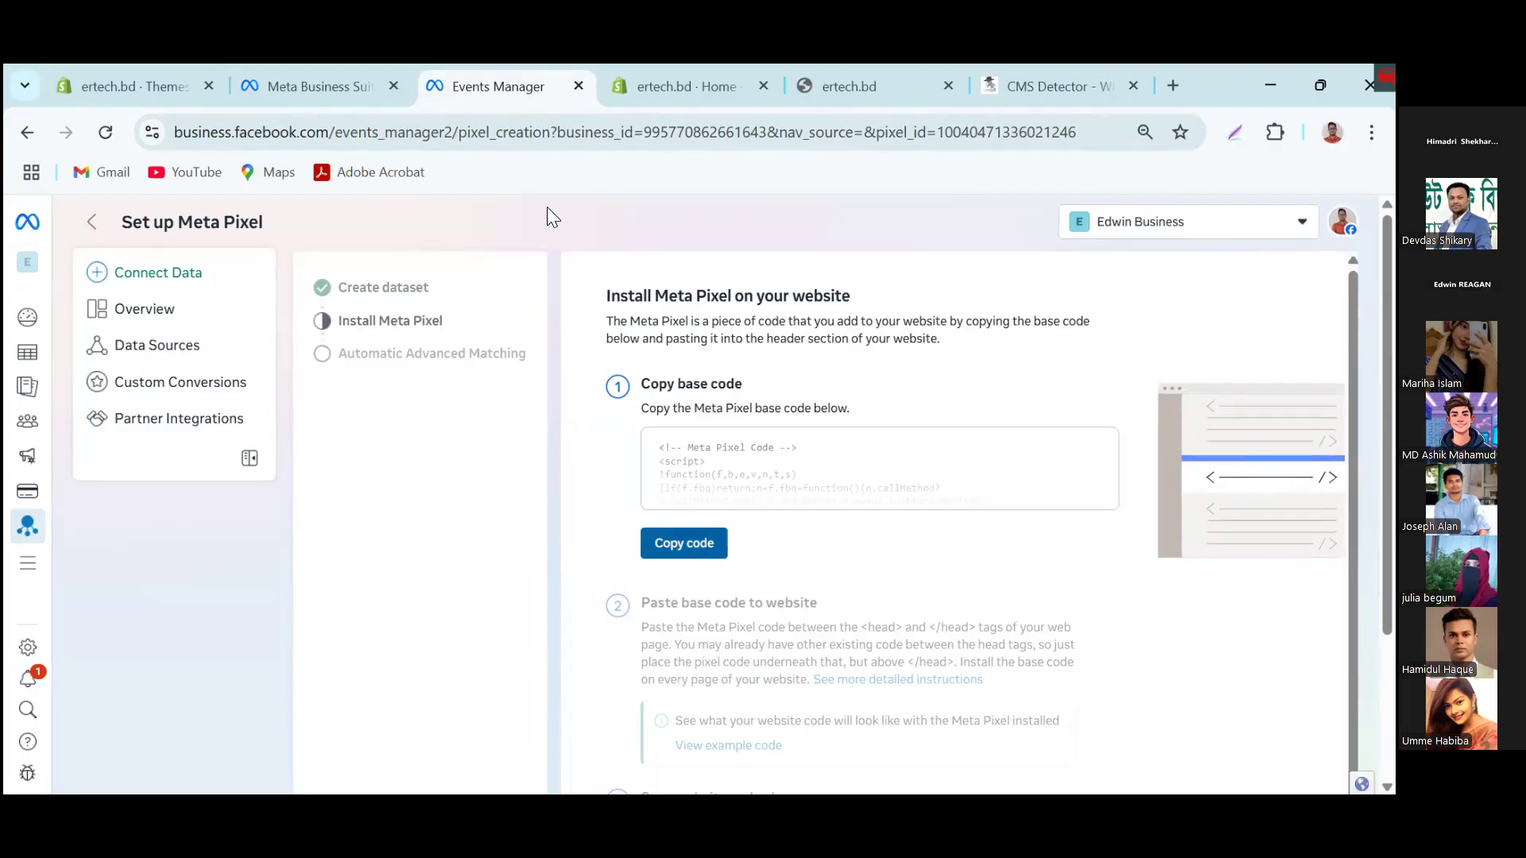
{"action": "key", "text": "Return"}
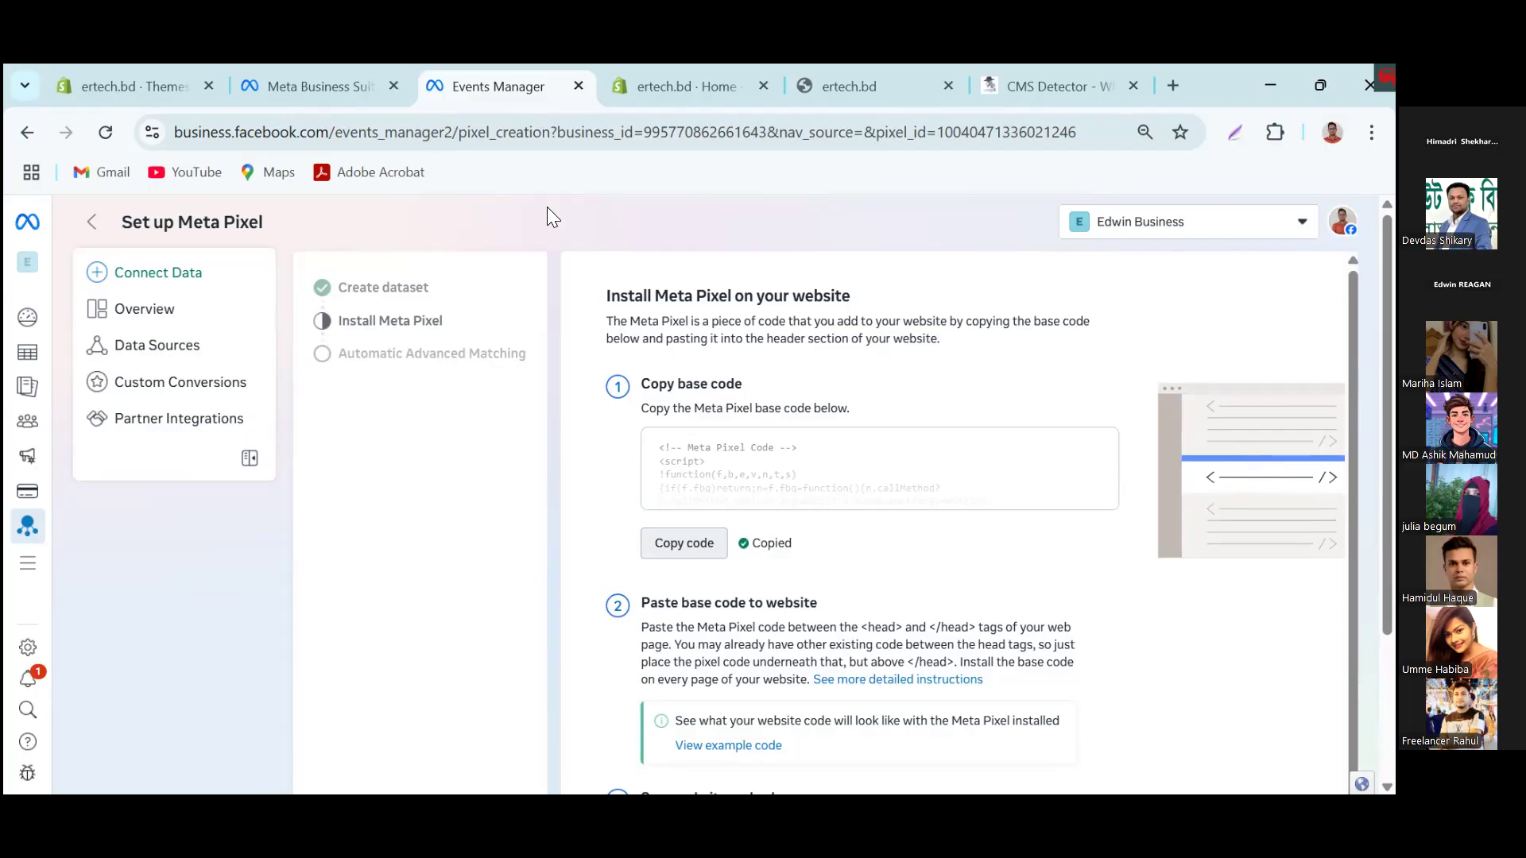
Step: Return to the Shopify admin and open the layout file theme.liquid in the code editor of the current Dawn theme
{"action": "left_click", "coordinate": [689, 89]}
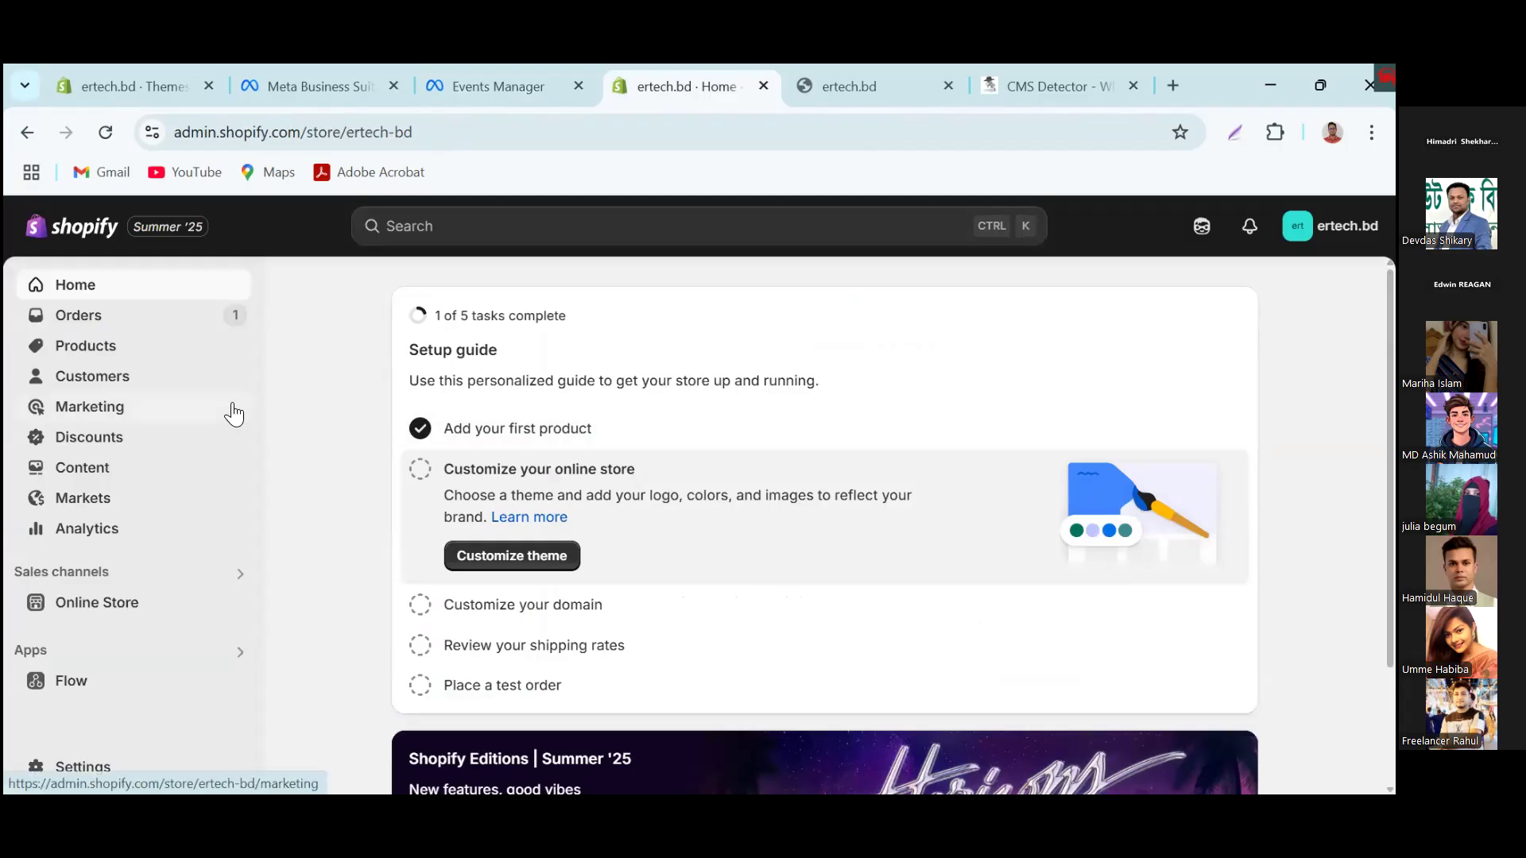
{"action": "left_click", "coordinate": [72, 606]}
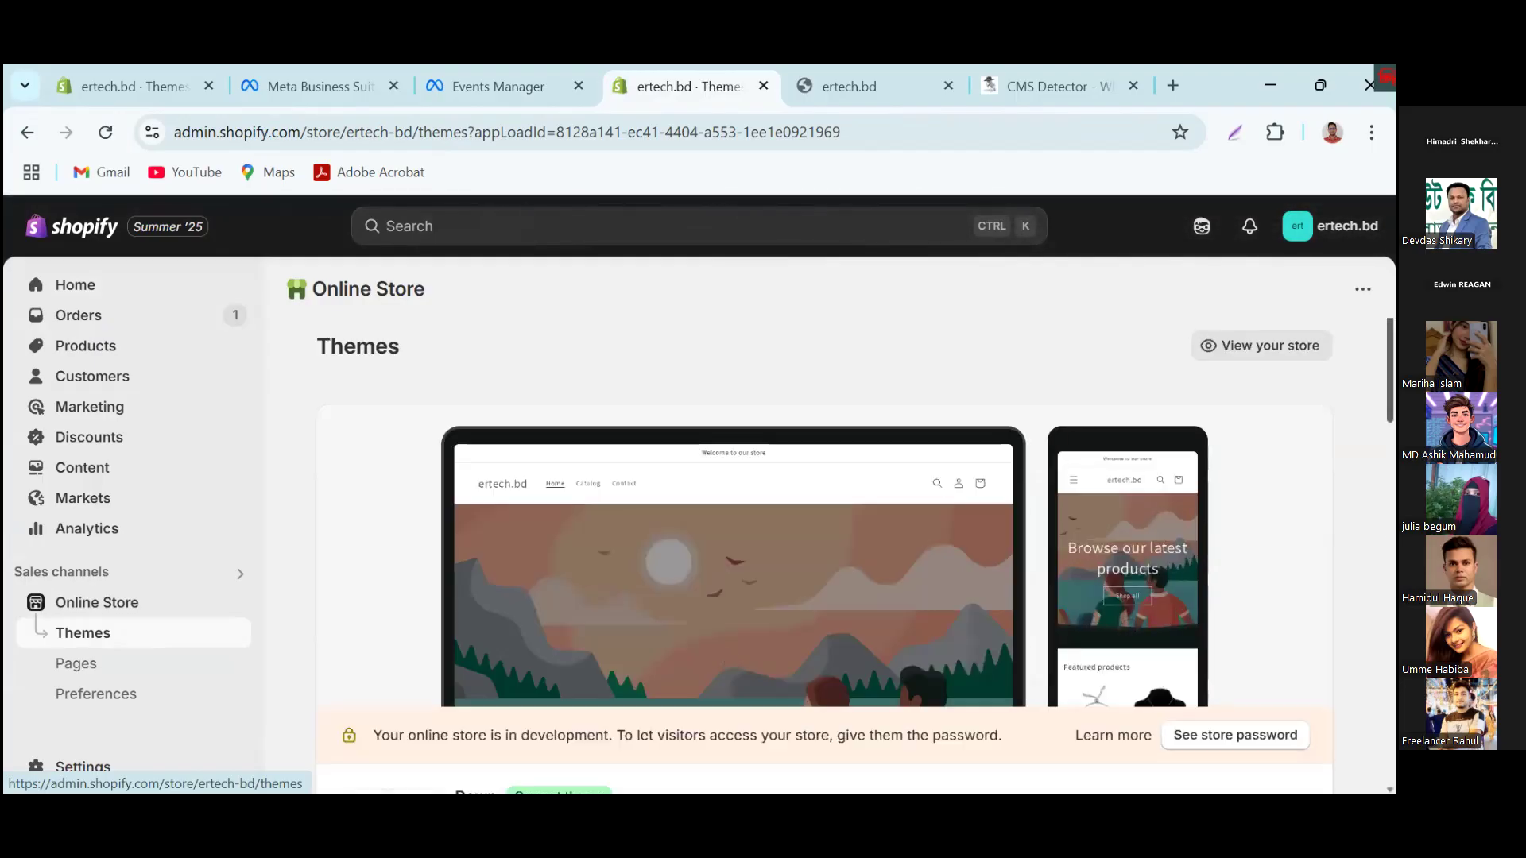
{"action": "scroll", "coordinate": [856, 556], "scroll_direction": "down", "scroll_amount": 3}
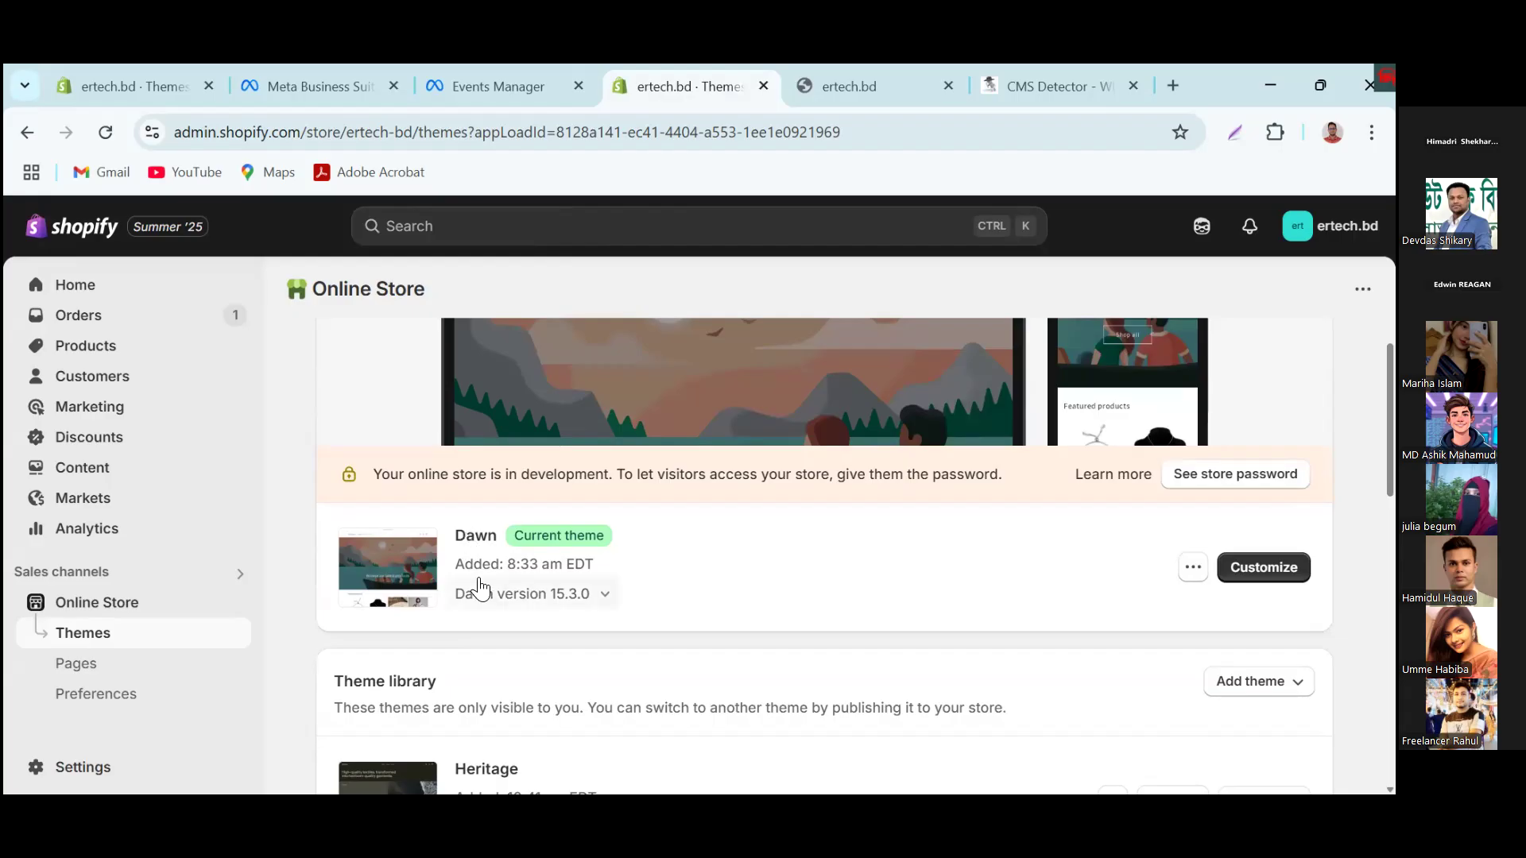
{"action": "left_click", "coordinate": [1193, 574]}
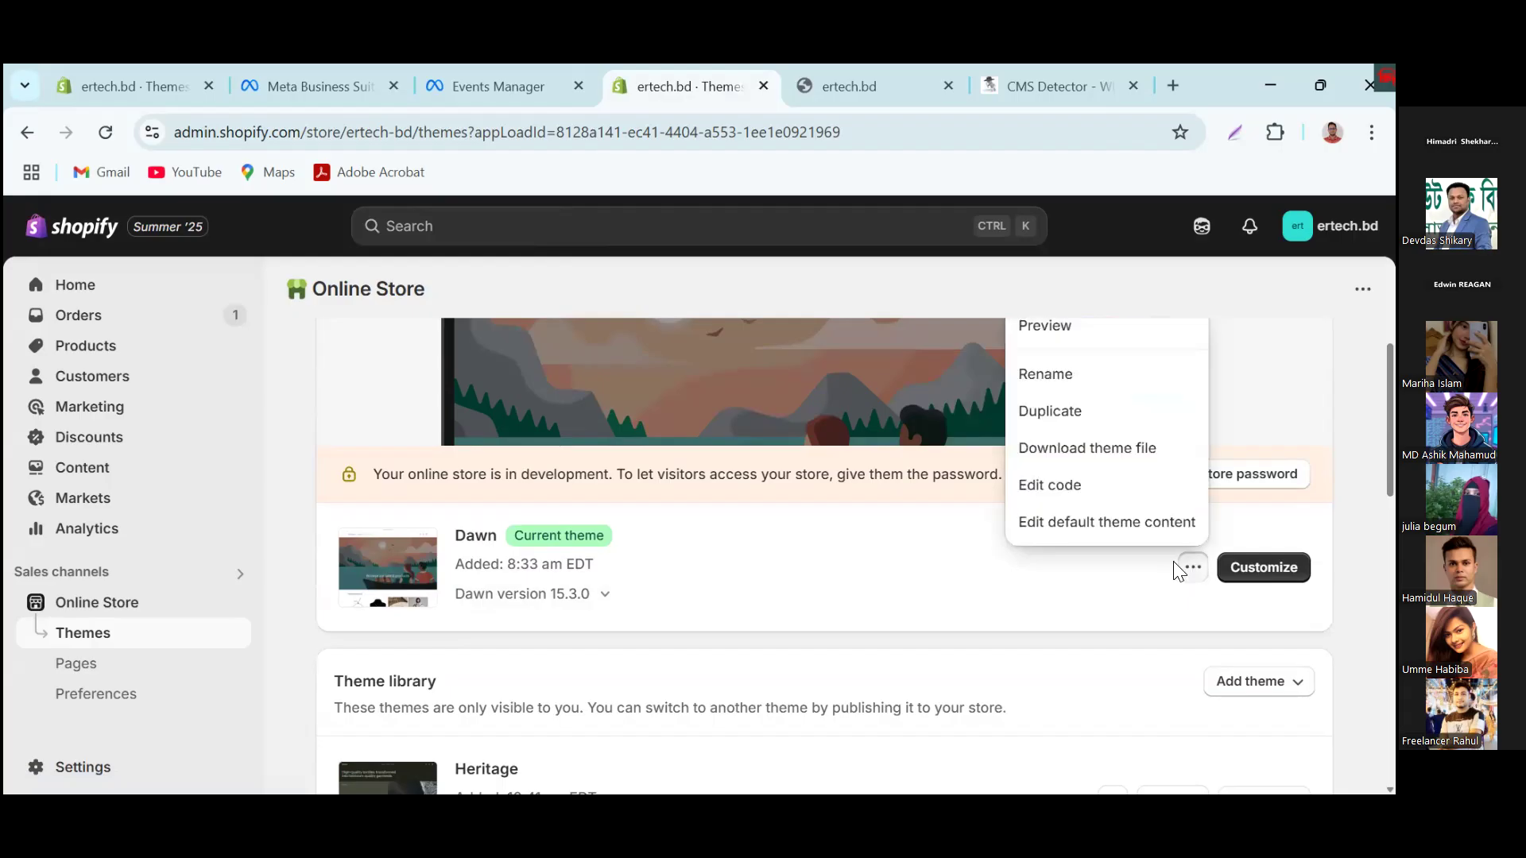
{"action": "left_click", "coordinate": [1062, 485]}
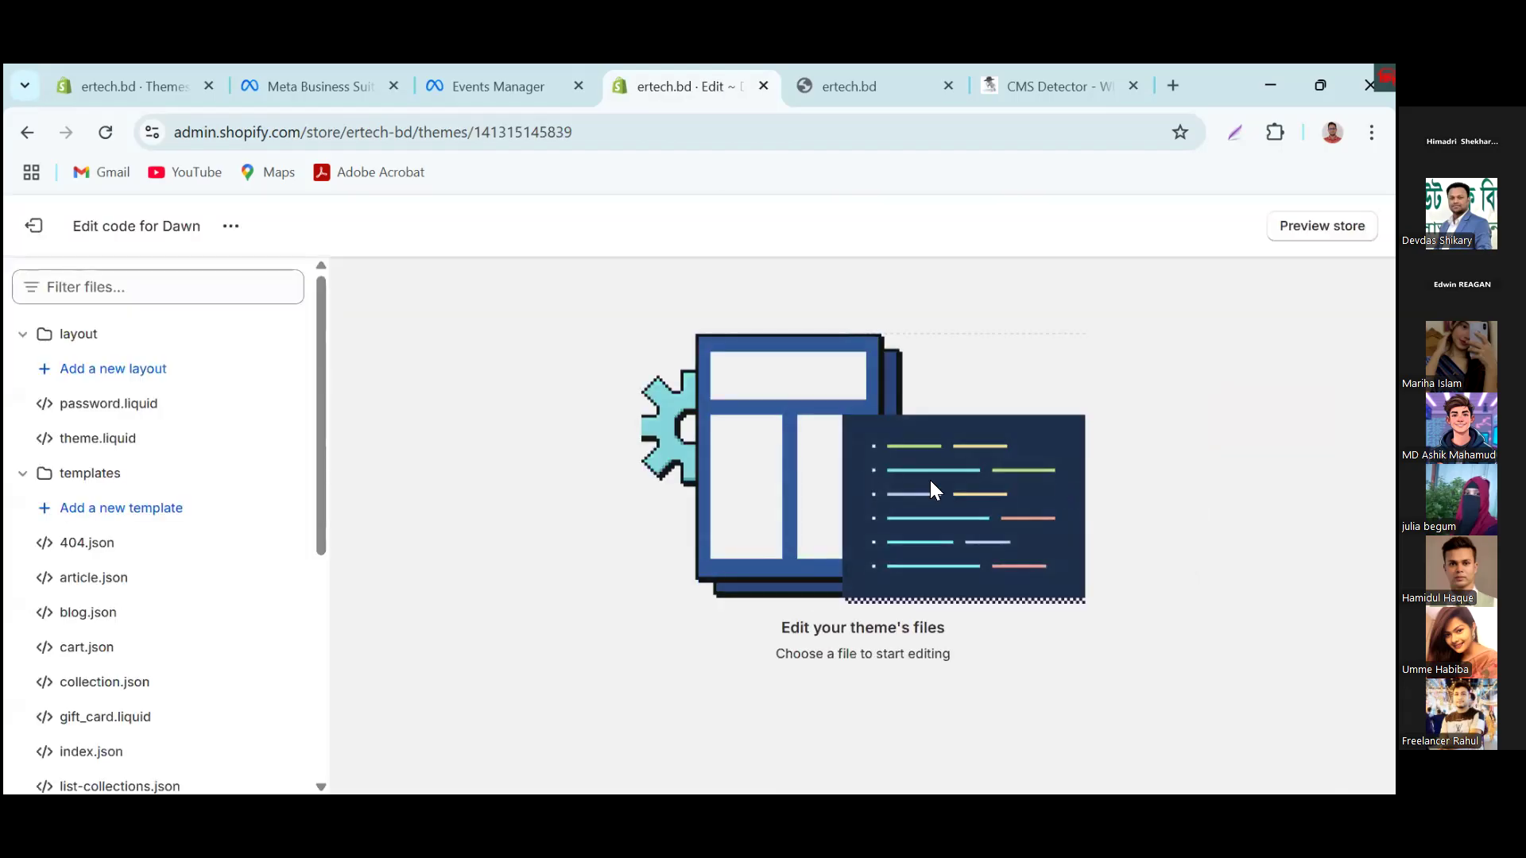
{"action": "left_click", "coordinate": [125, 443]}
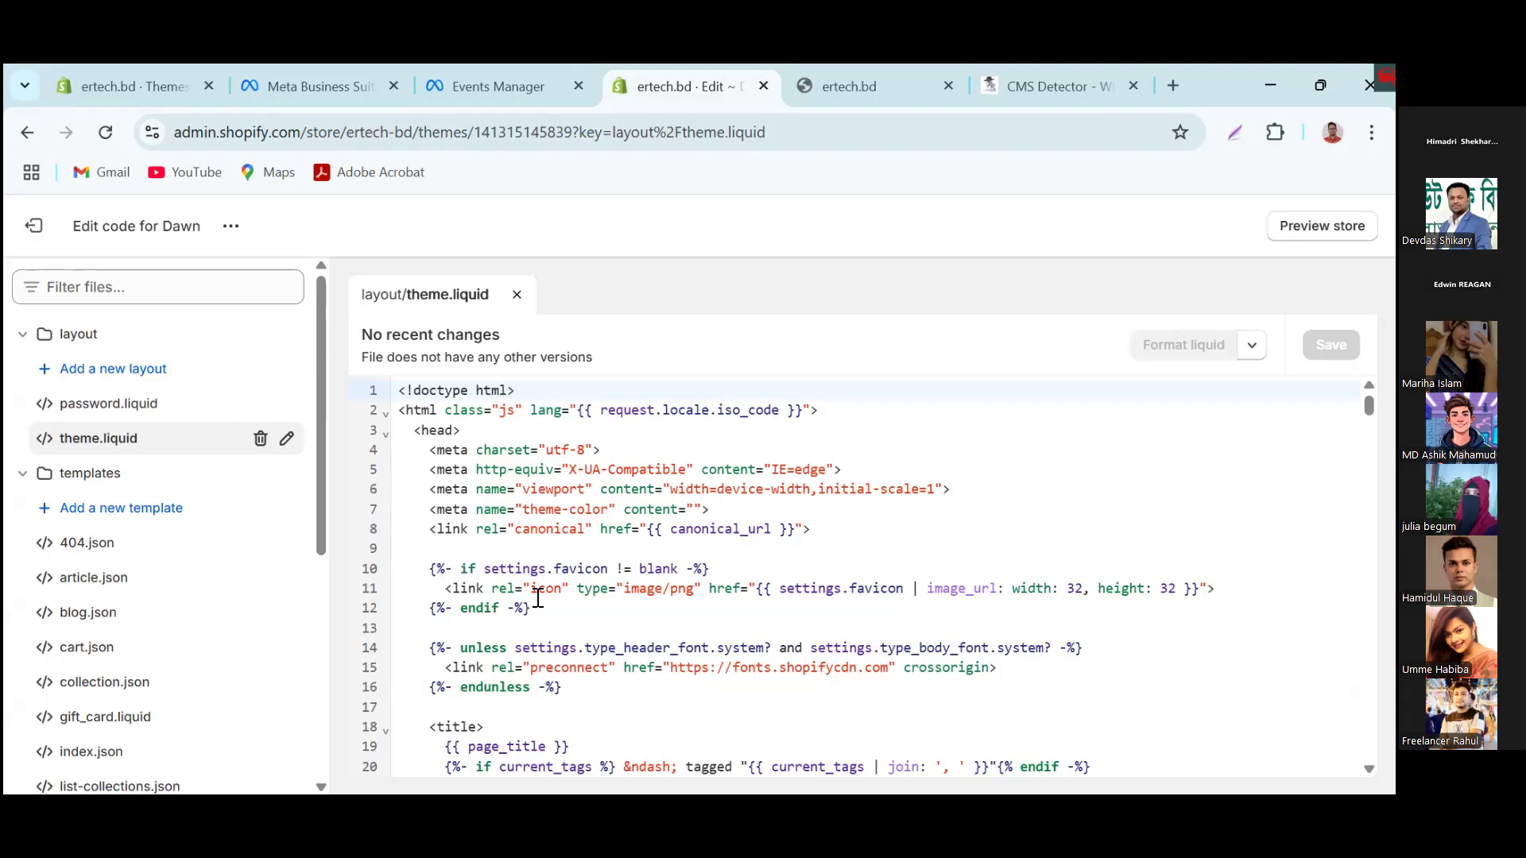
{"action": "left_click", "coordinate": [515, 685]}
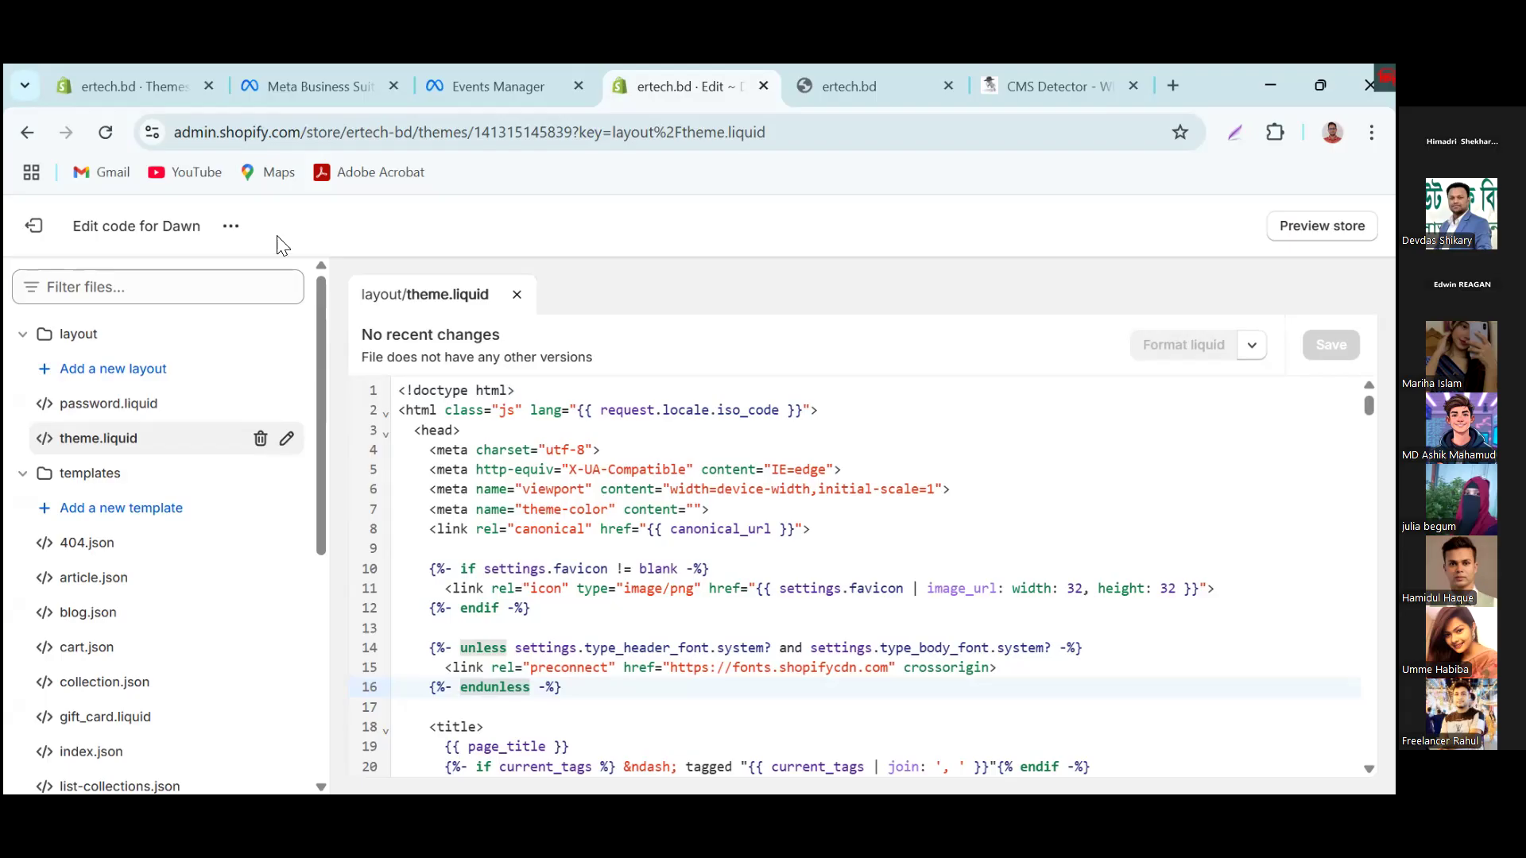
Step: Leave the code editor, return to the store's theme list and duplicate the current Dawn theme
{"action": "left_click", "coordinate": [40, 229]}
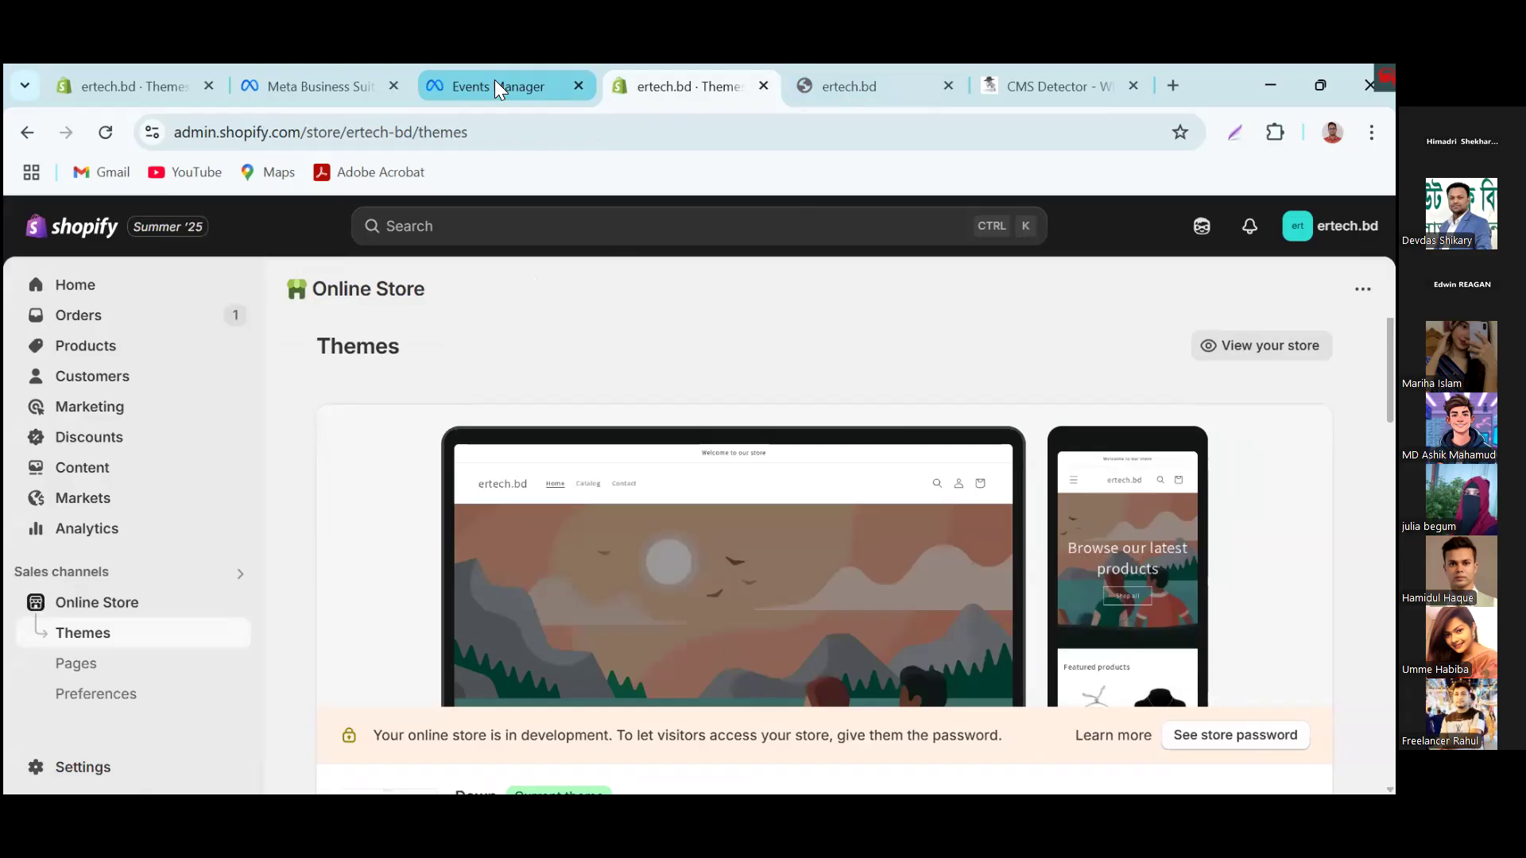
{"action": "left_click", "coordinate": [495, 82]}
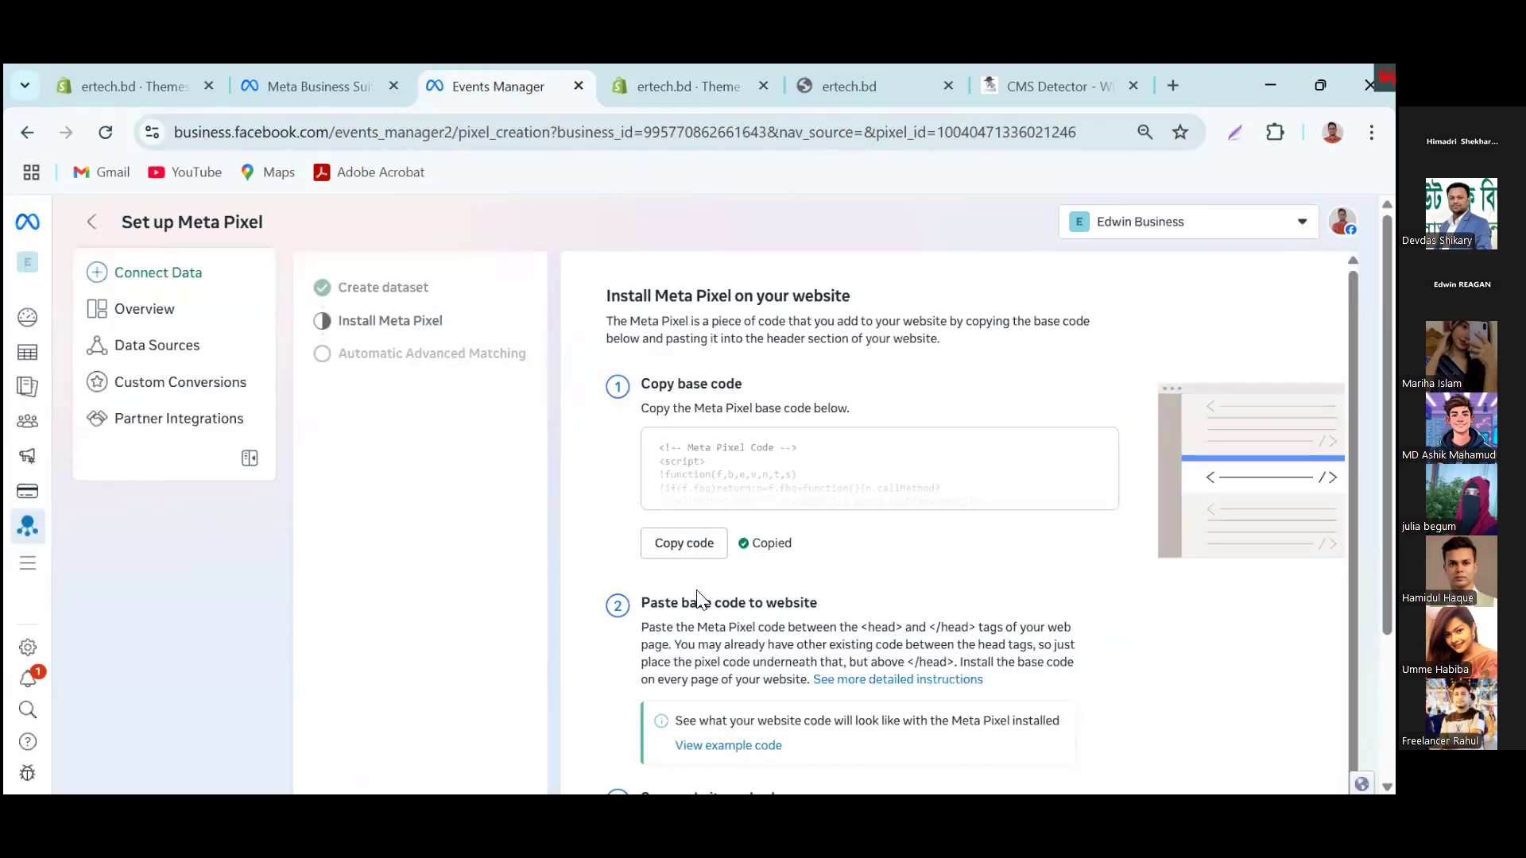
{"action": "left_click", "coordinate": [661, 70]}
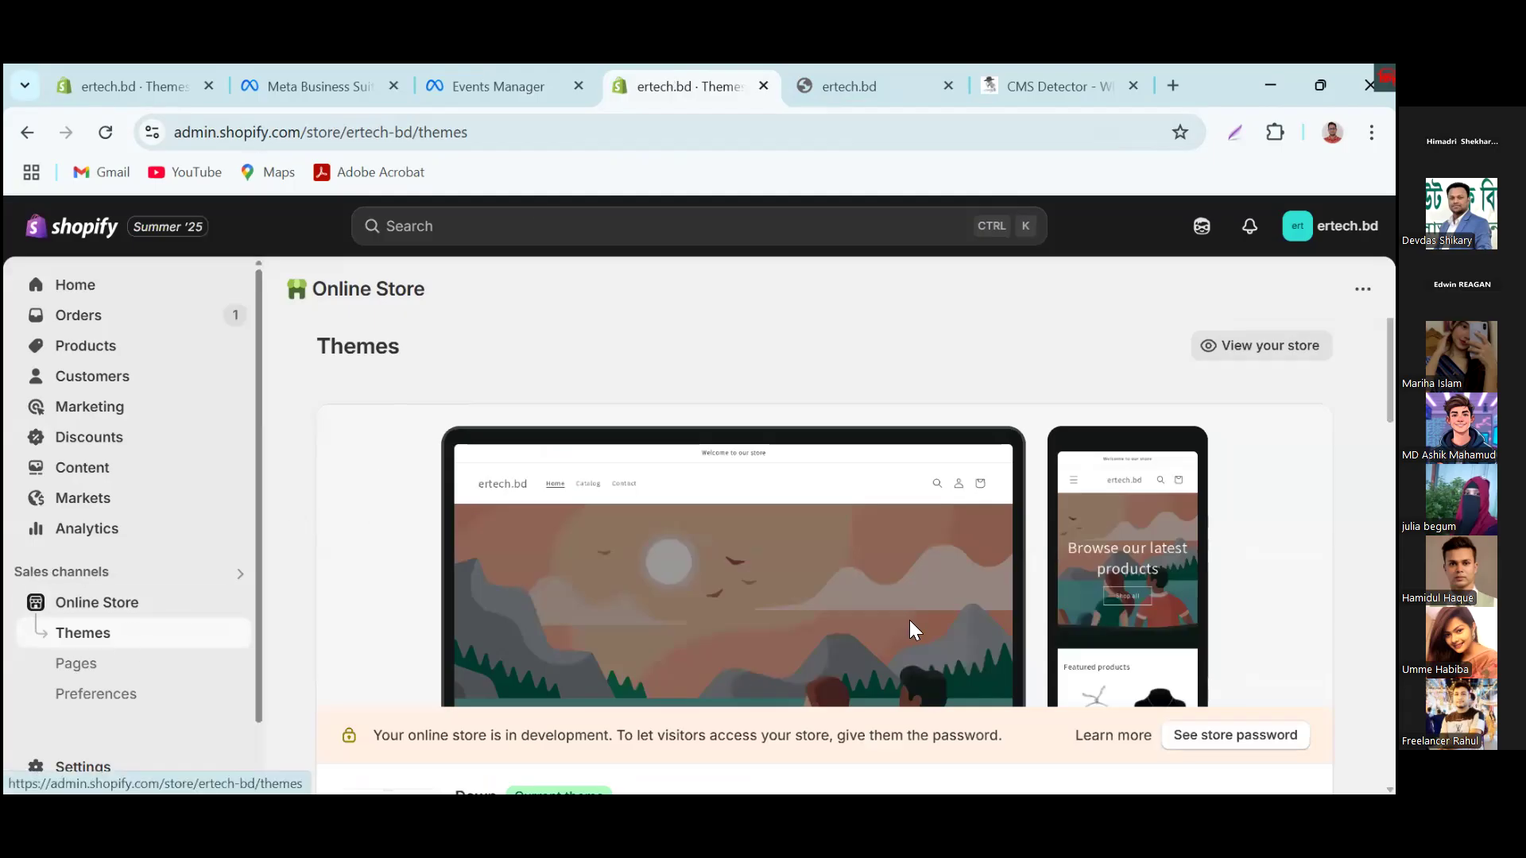
{"action": "scroll", "coordinate": [910, 620], "scroll_direction": "down", "scroll_amount": 5}
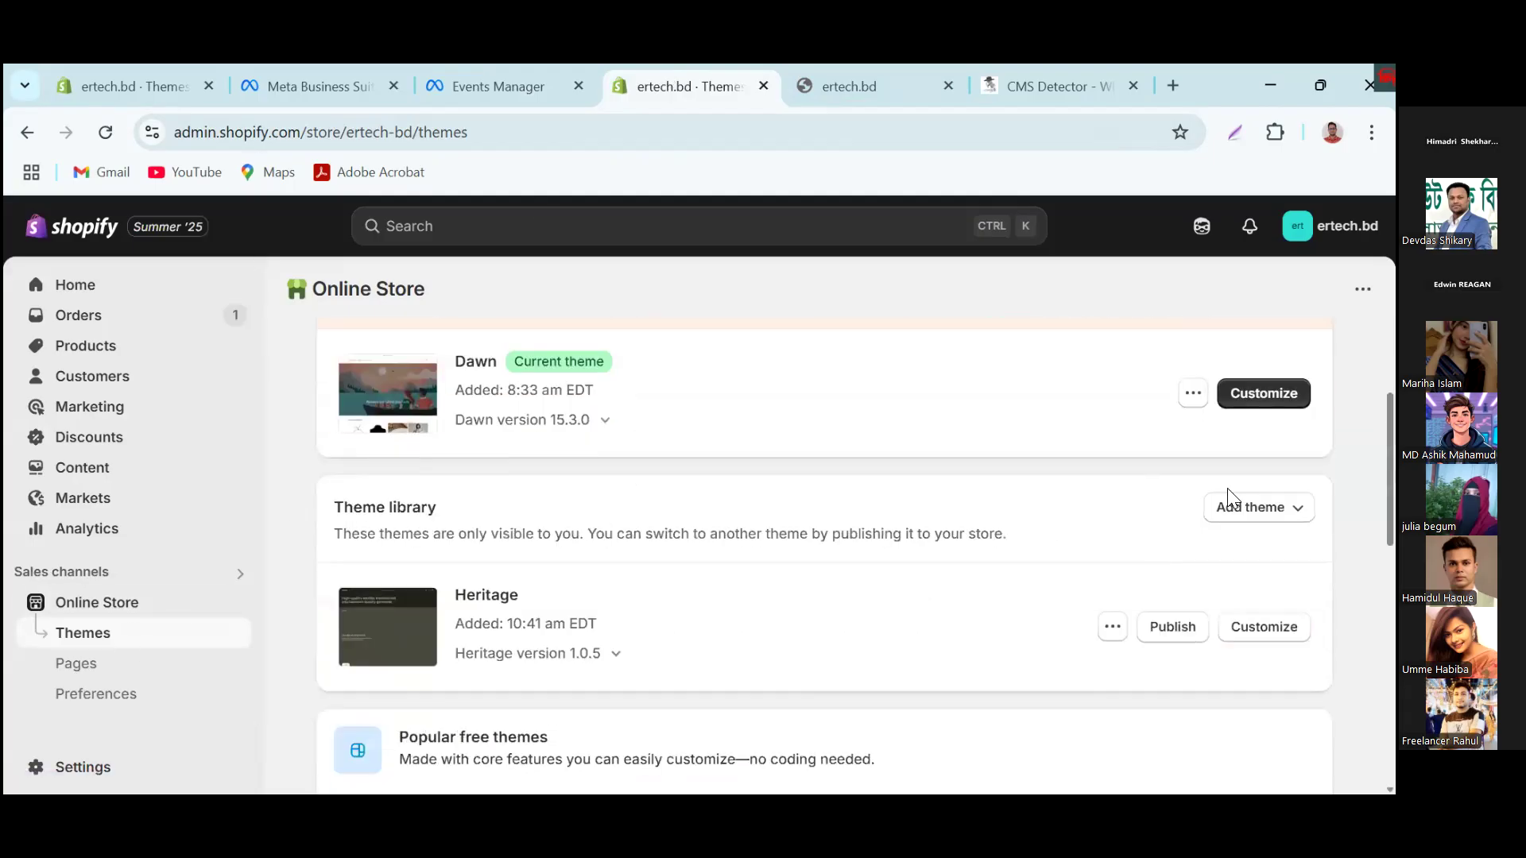
{"action": "left_click", "coordinate": [1192, 397]}
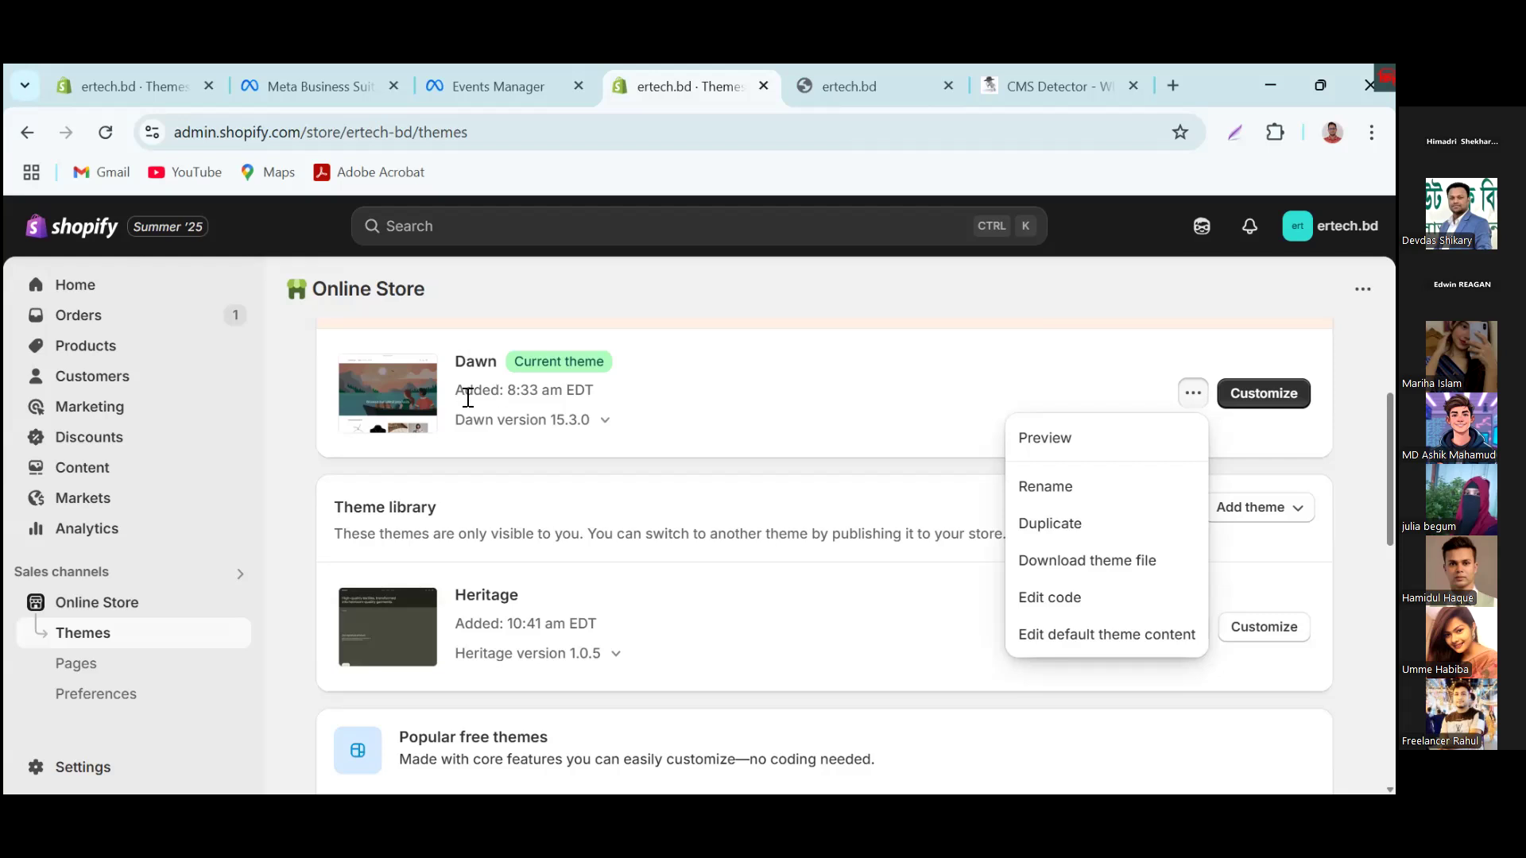
{"action": "left_click", "coordinate": [1057, 529]}
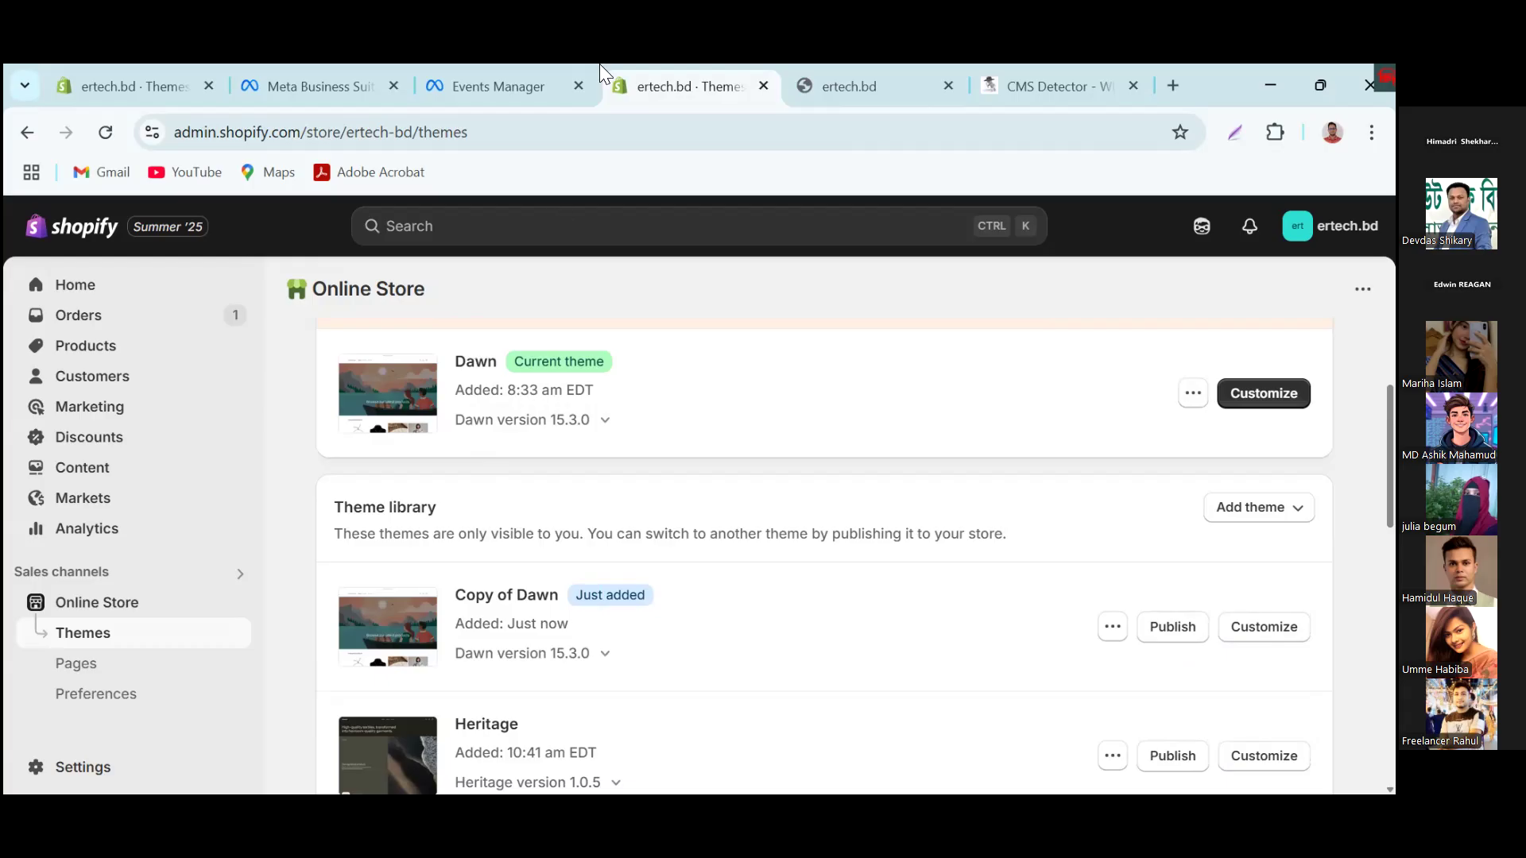
Step: Check the pixel setup page in Events Manager, then reopen layout file theme.liquid in the current Dawn theme's code editor
{"action": "left_click", "coordinate": [492, 83]}
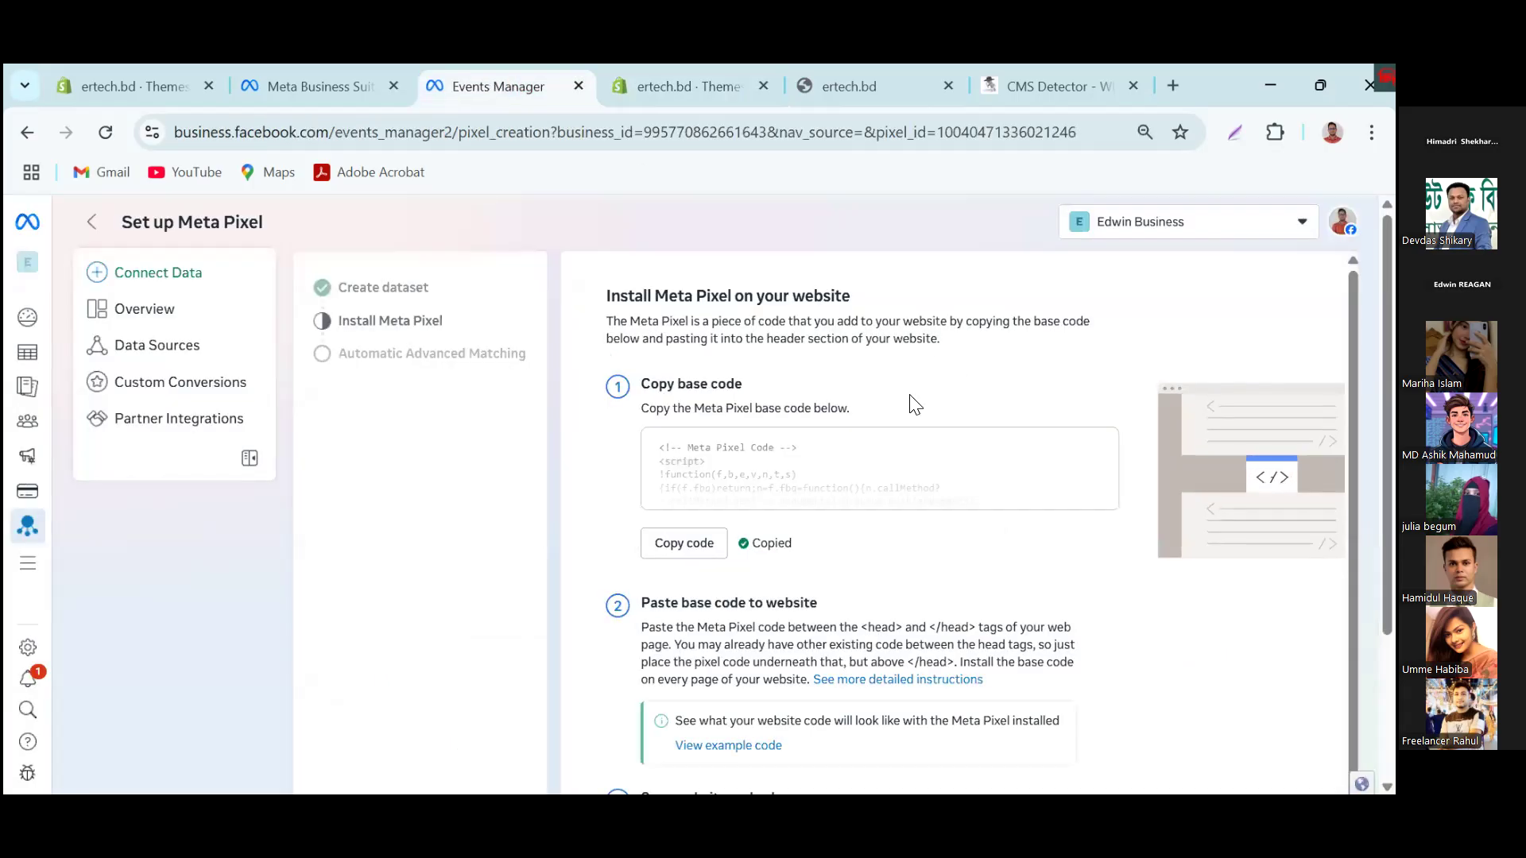
{"action": "left_click", "coordinate": [707, 87]}
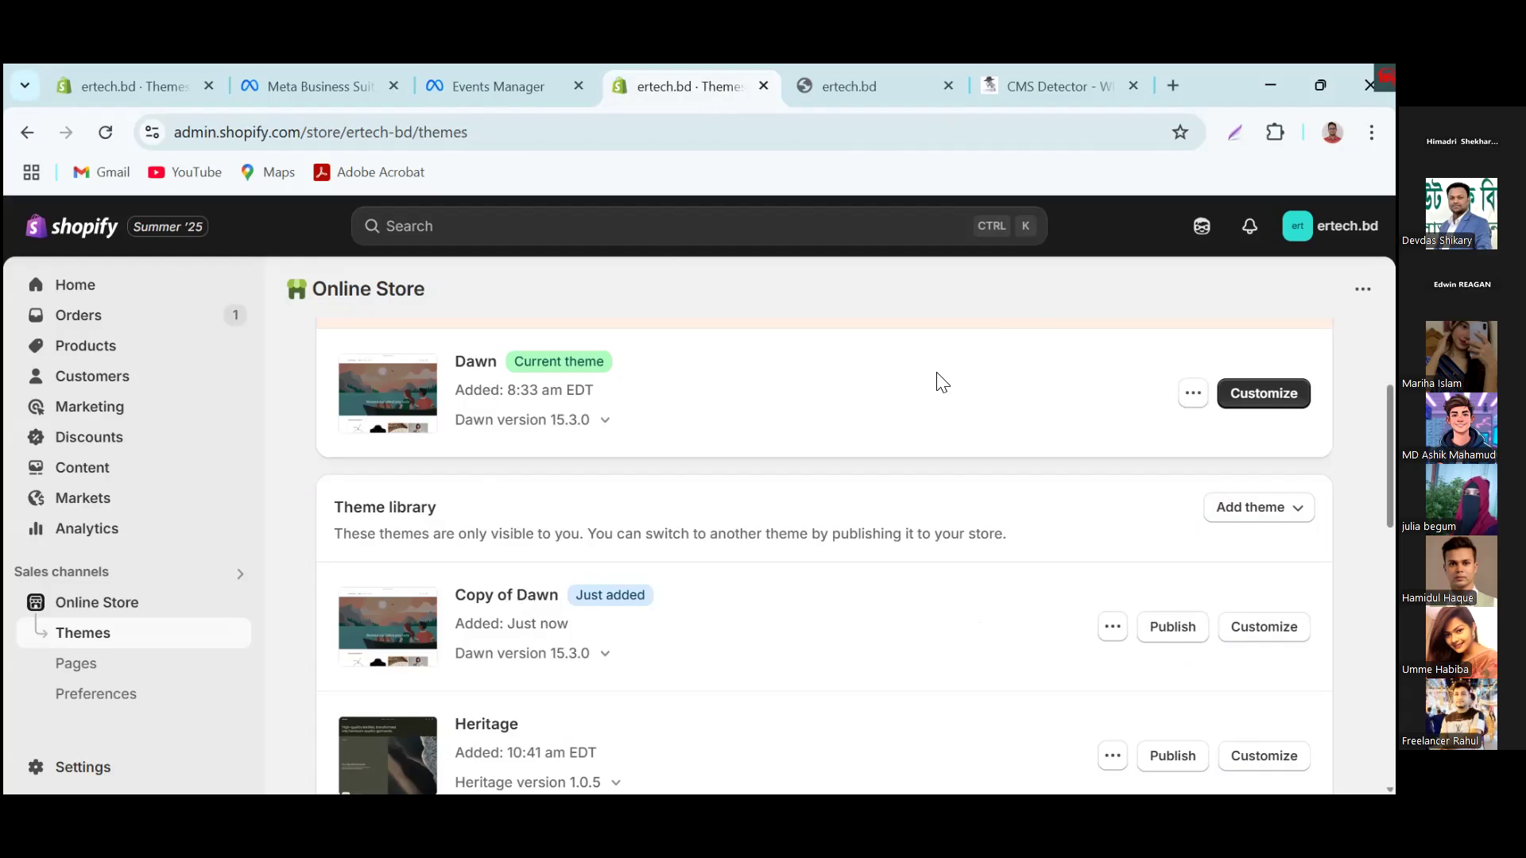
{"action": "left_click", "coordinate": [1192, 393]}
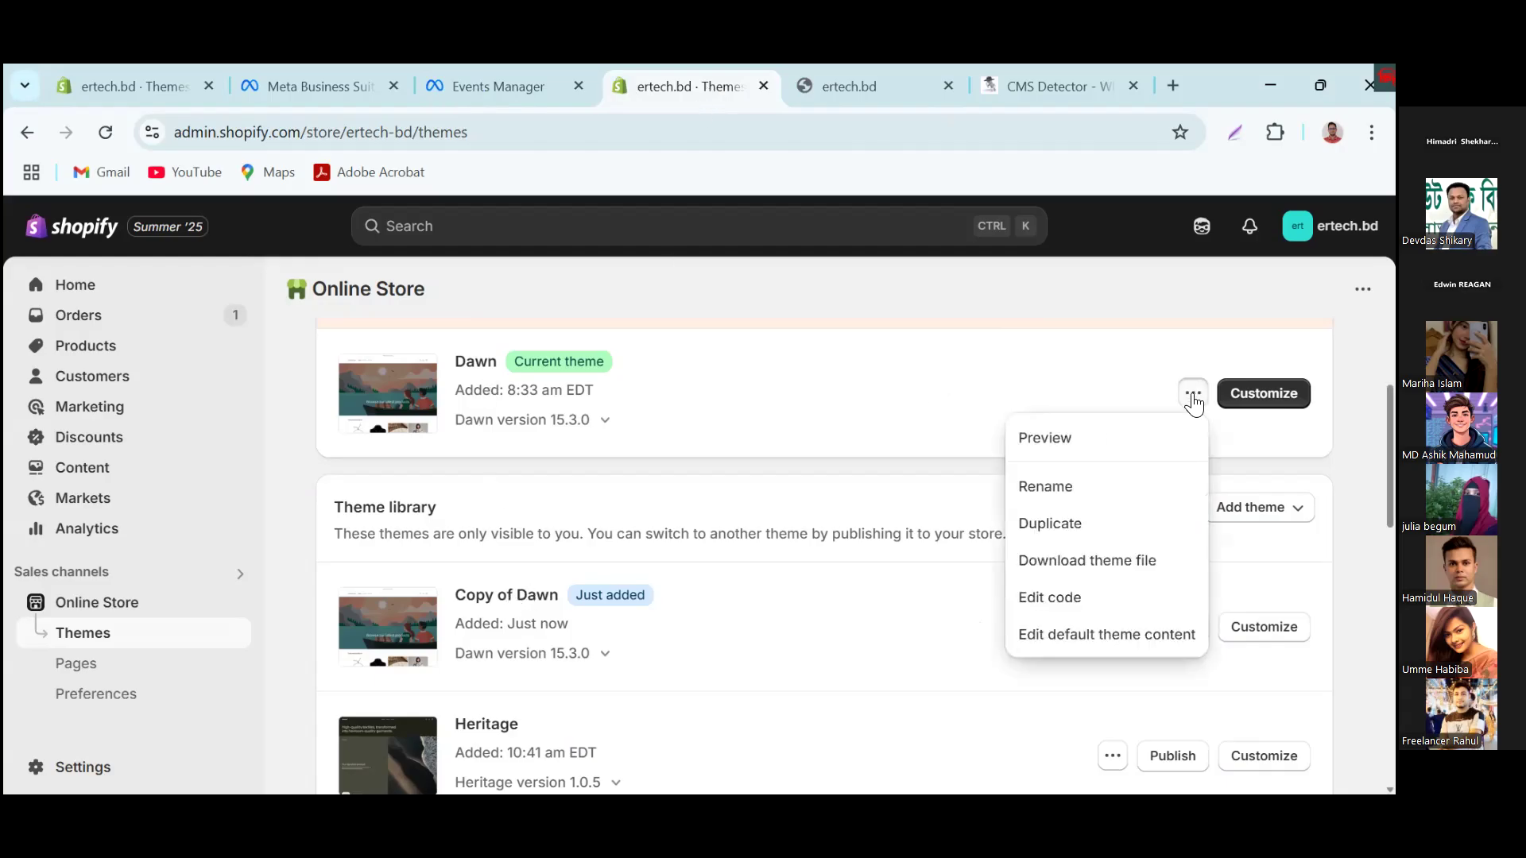
{"action": "left_click", "coordinate": [1043, 598]}
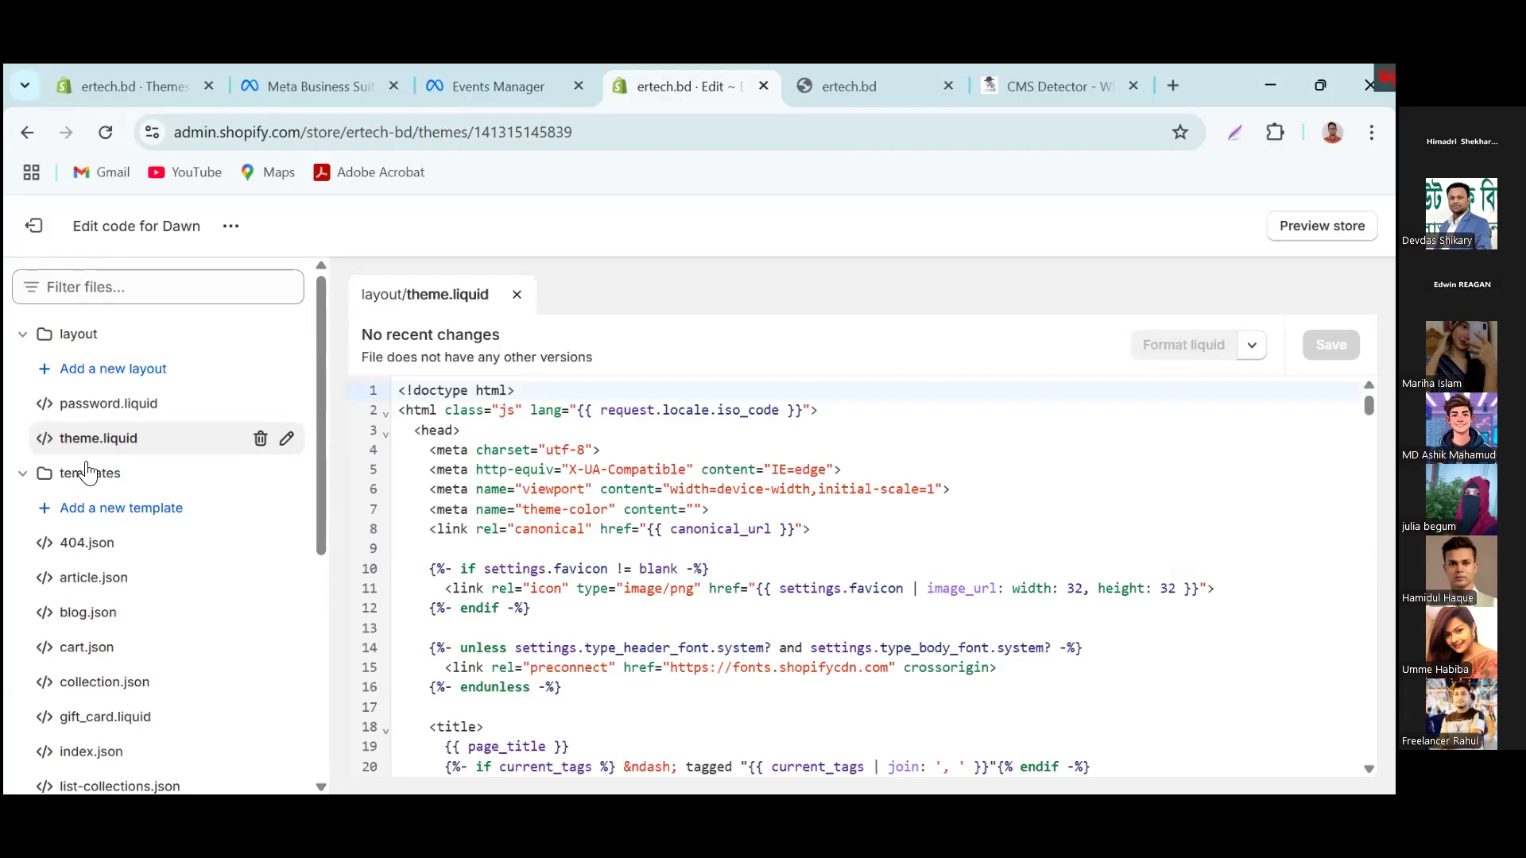
{"action": "left_click", "coordinate": [117, 447]}
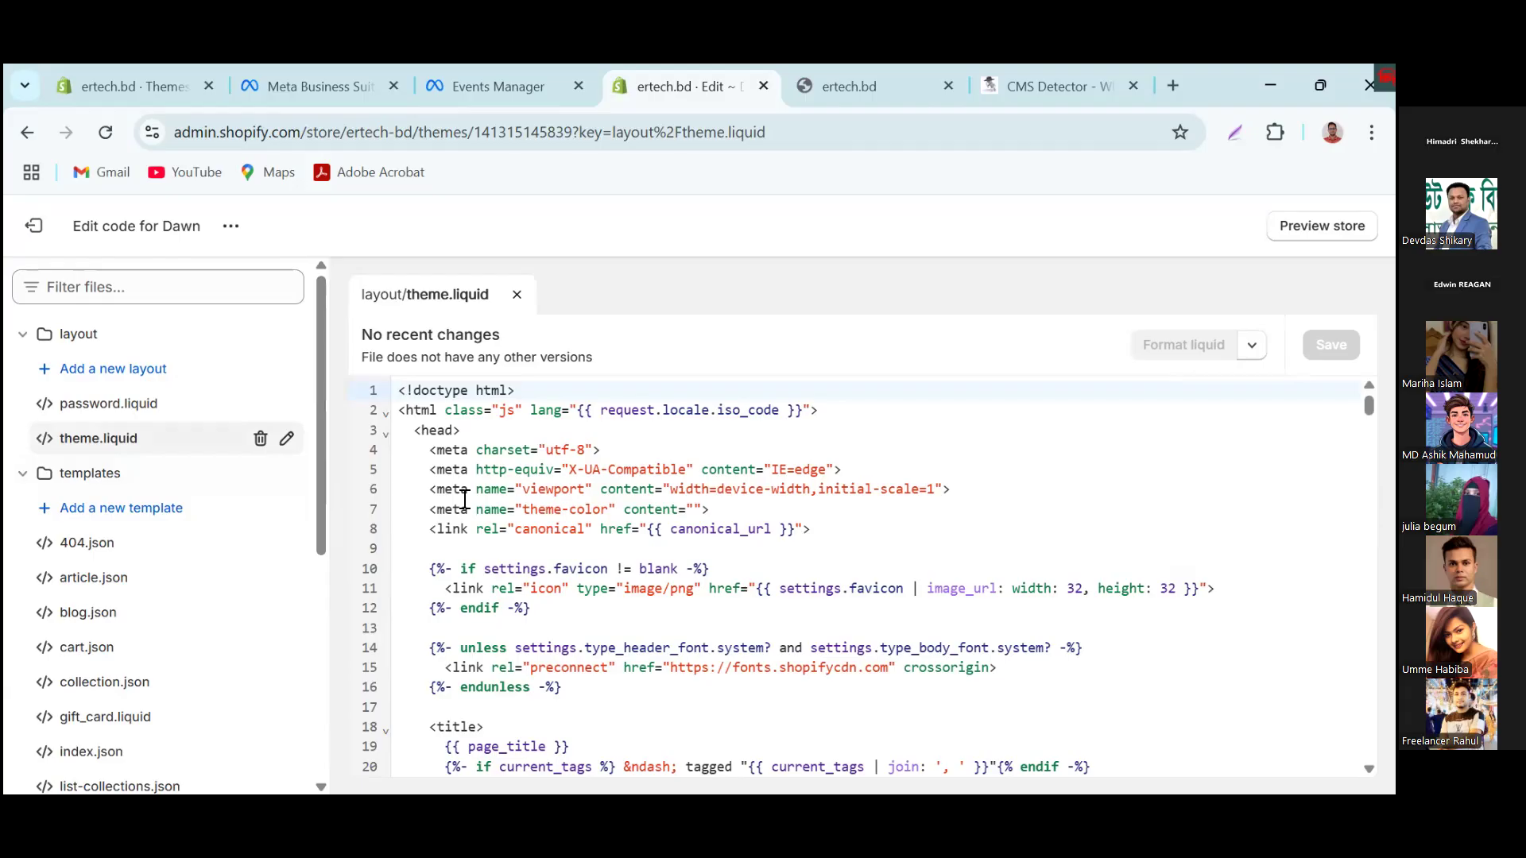
Step: Locate the opening <head> tag in theme.liquid and look through the code that follows it
{"action": "left_click_drag", "start_coordinate": [461, 431], "coordinate": [422, 425]}
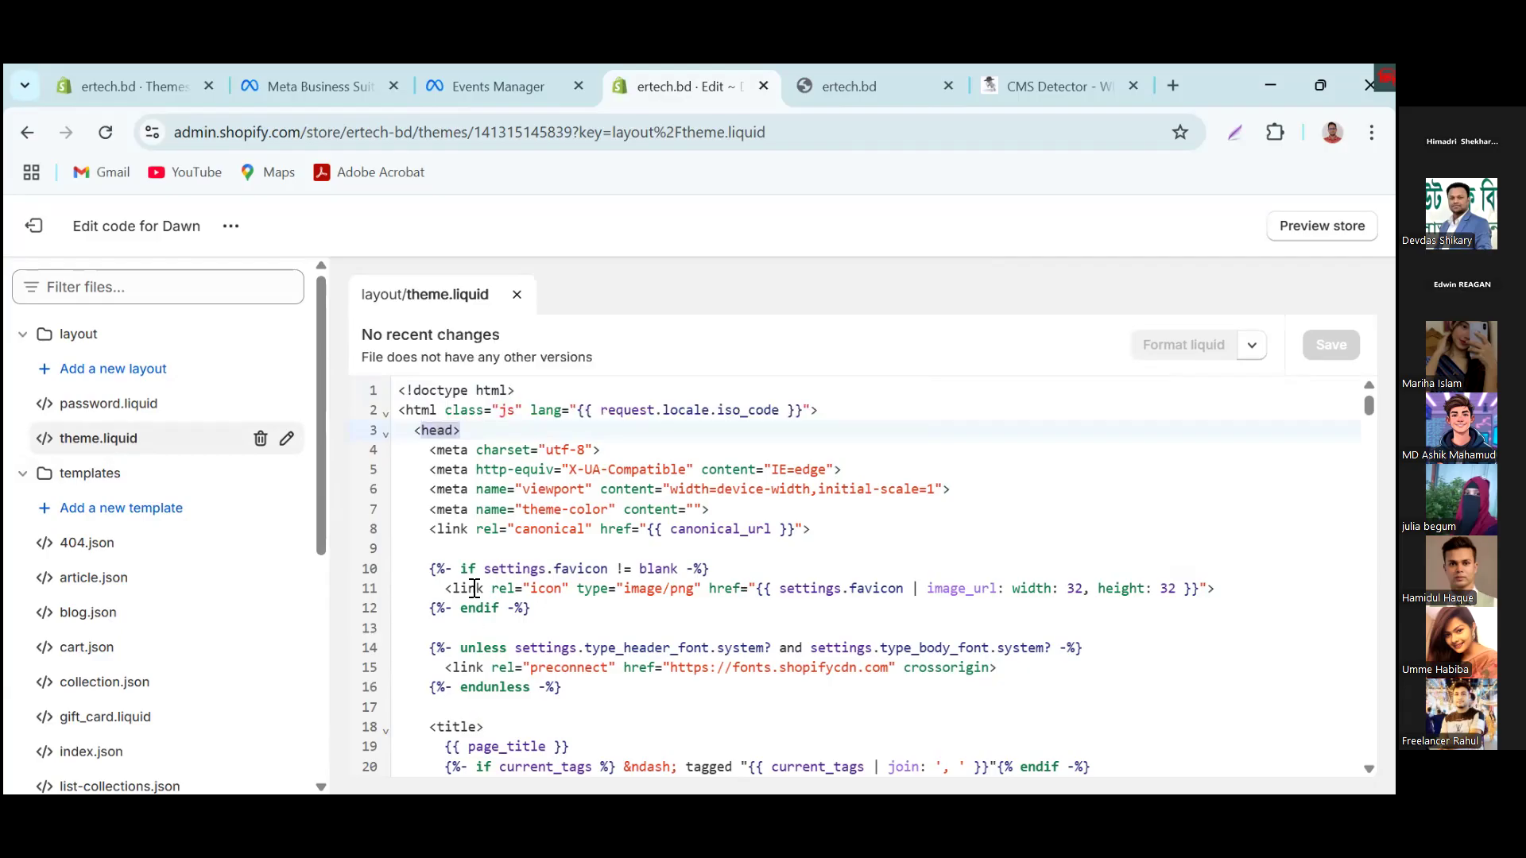
{"action": "left_click", "coordinate": [419, 430]}
{"action": "scroll", "coordinate": [787, 573], "scroll_direction": "down", "scroll_amount": 5}
{"action": "scroll", "coordinate": [787, 572], "scroll_direction": "down", "scroll_amount": 15}
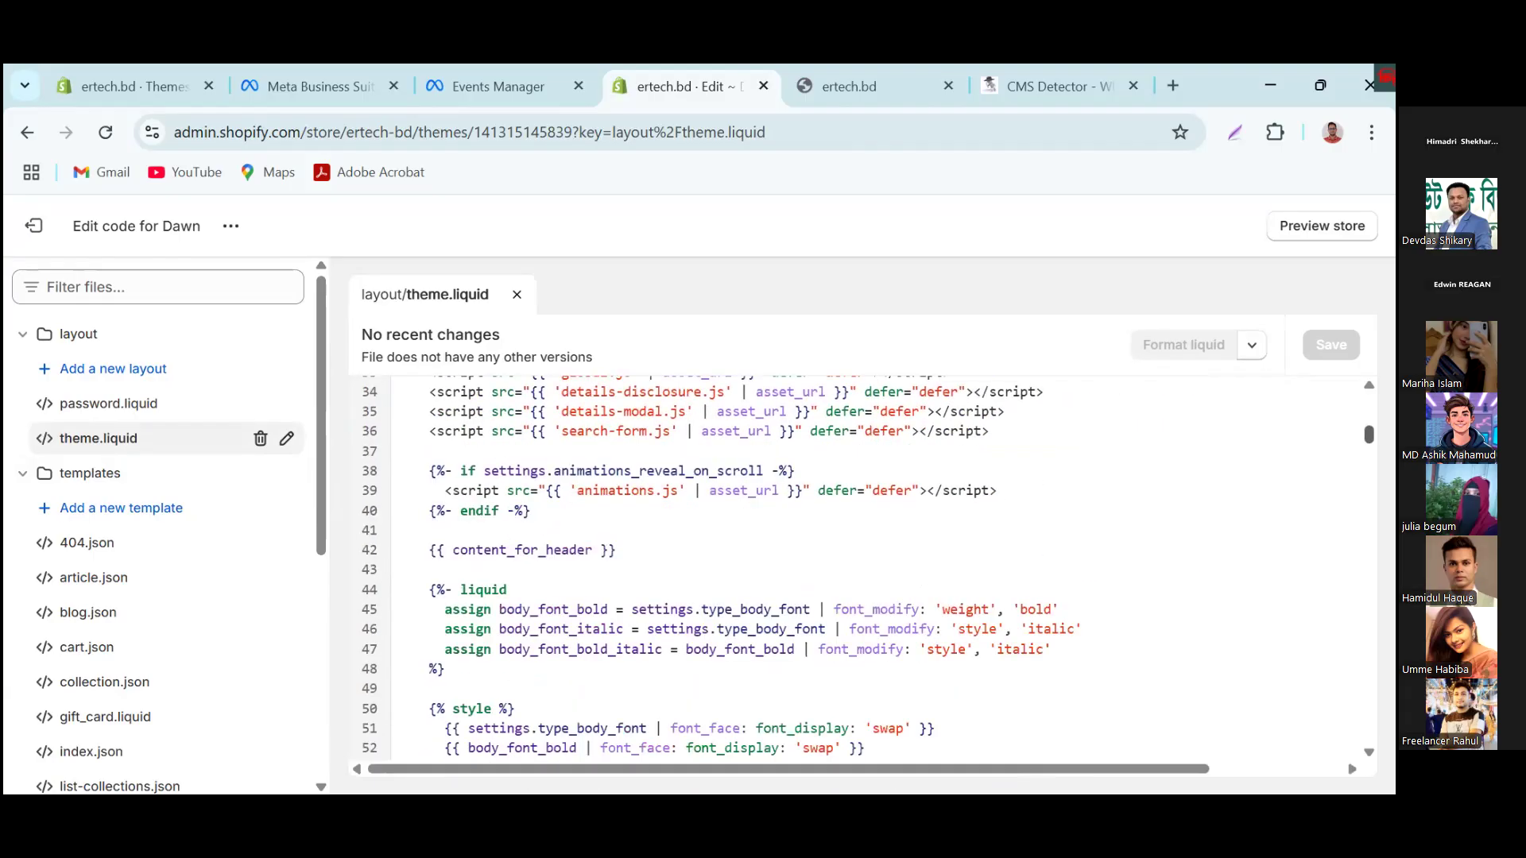
{"action": "scroll", "coordinate": [858, 568], "scroll_direction": "up", "scroll_amount": 18}
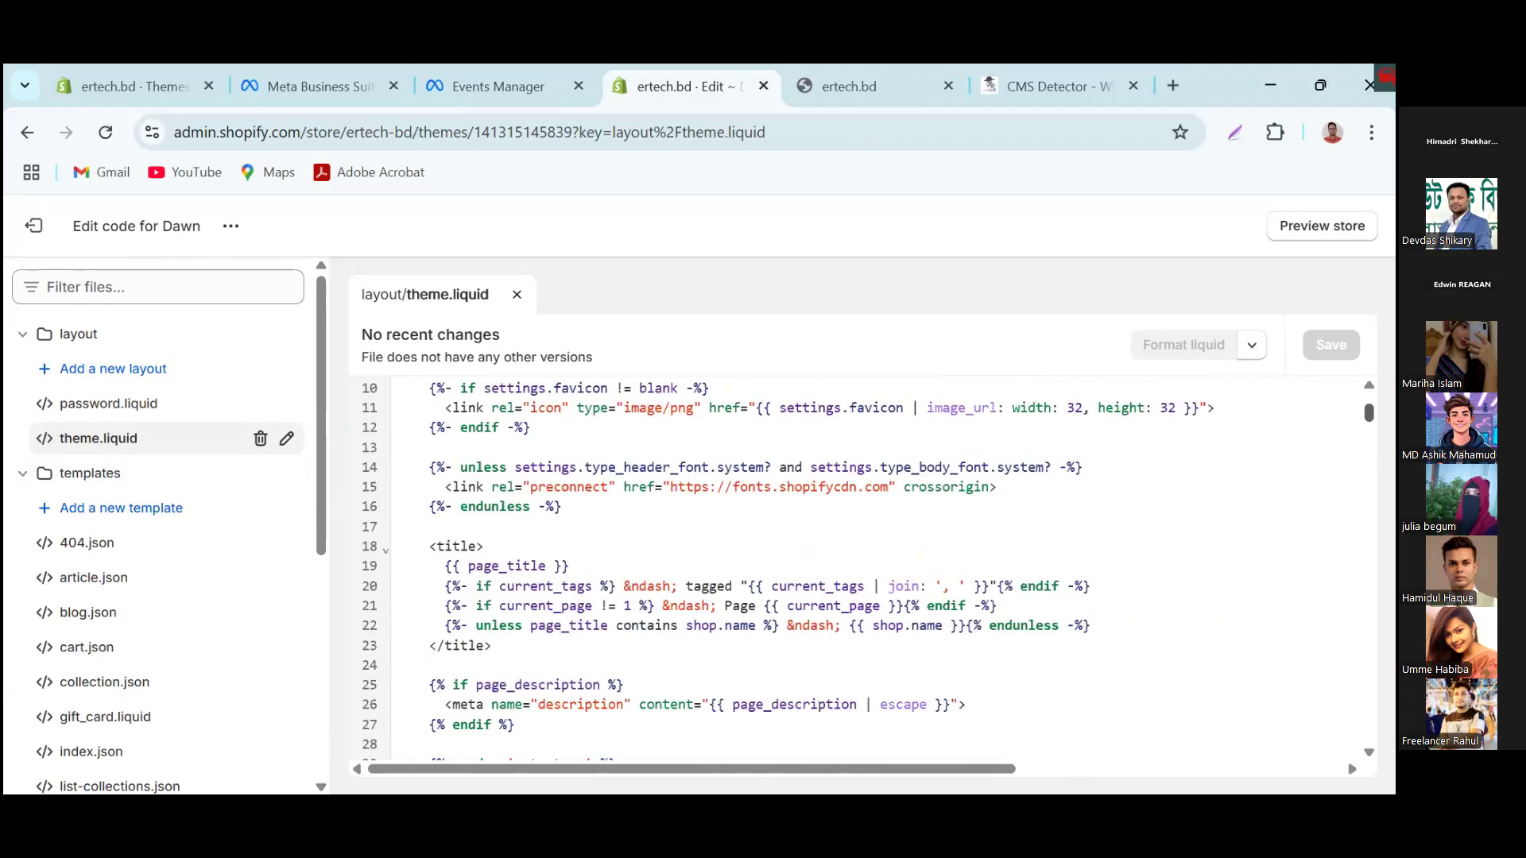
{"action": "scroll", "coordinate": [858, 569], "scroll_direction": "up", "scroll_amount": 3}
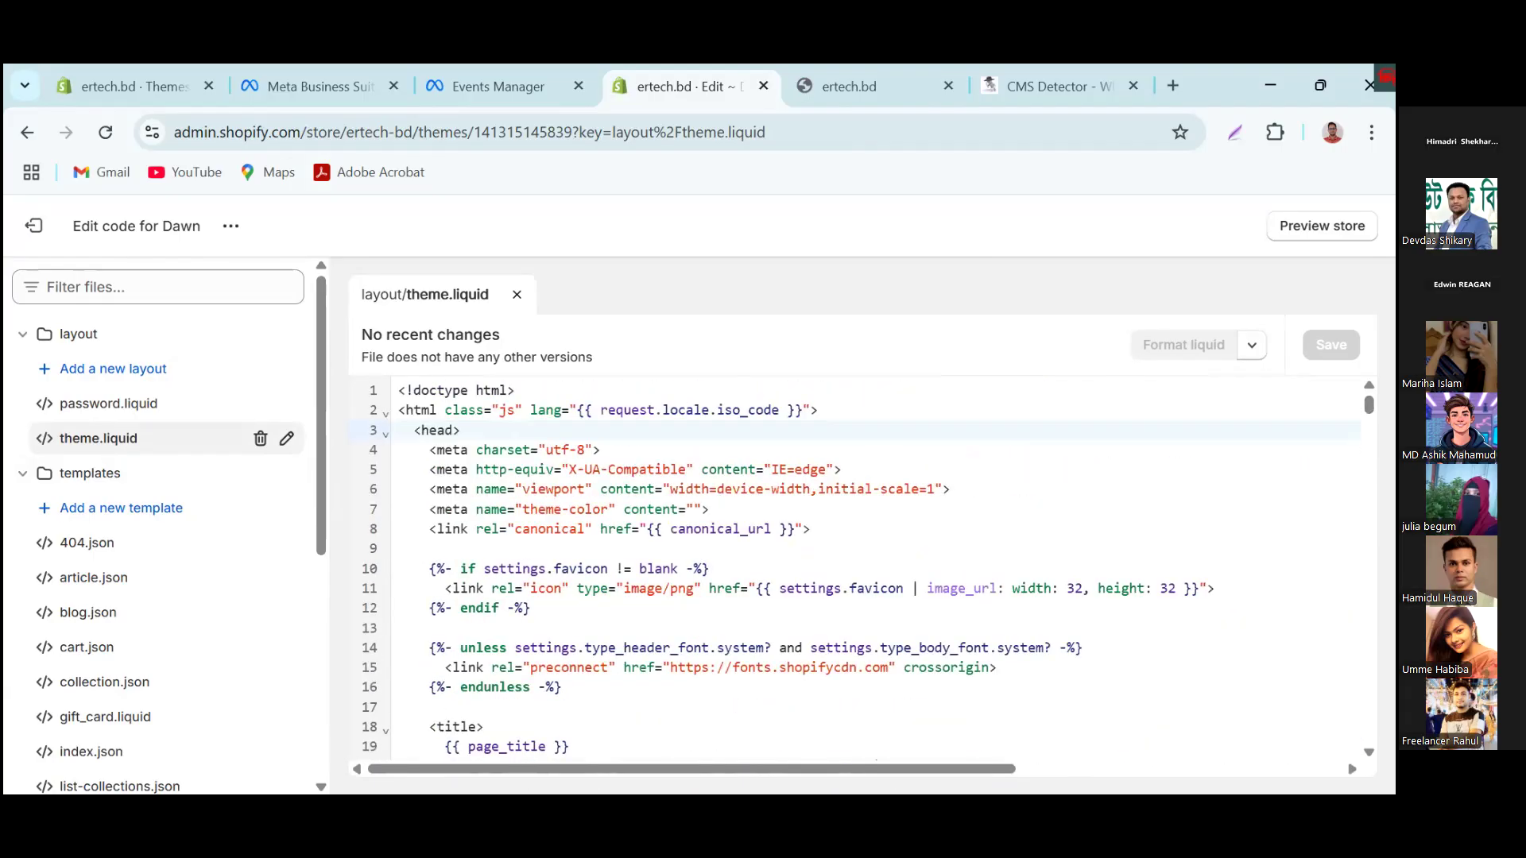
Step: Search the theme.liquid page for "Head" and step through the matches
{"action": "mouse_move", "coordinate": [486, 509]}
{"action": "key", "text": "ctrl+f"}
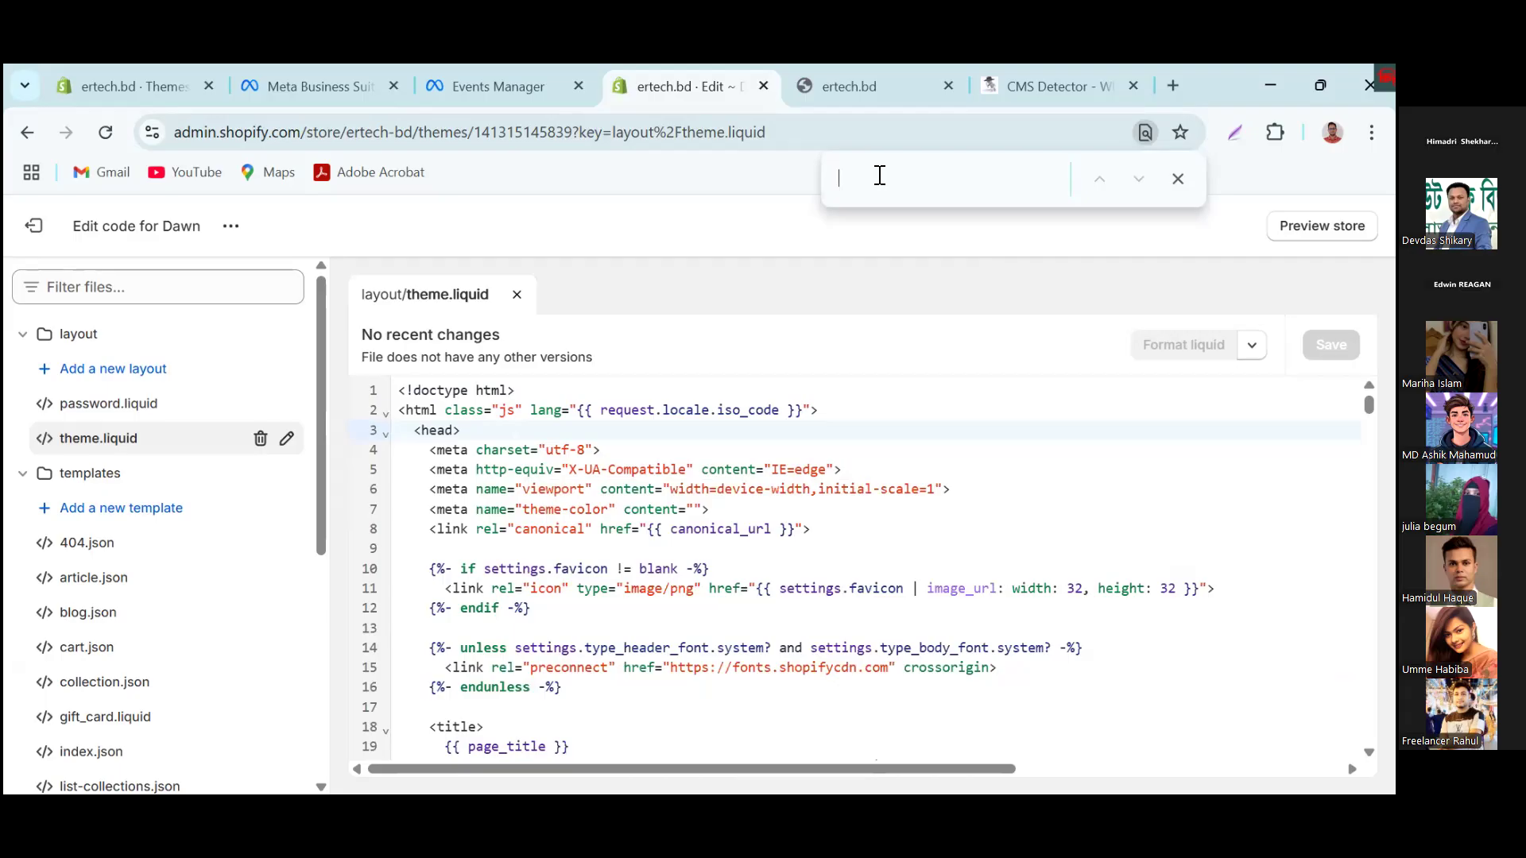
{"action": "type", "text": "Head"}
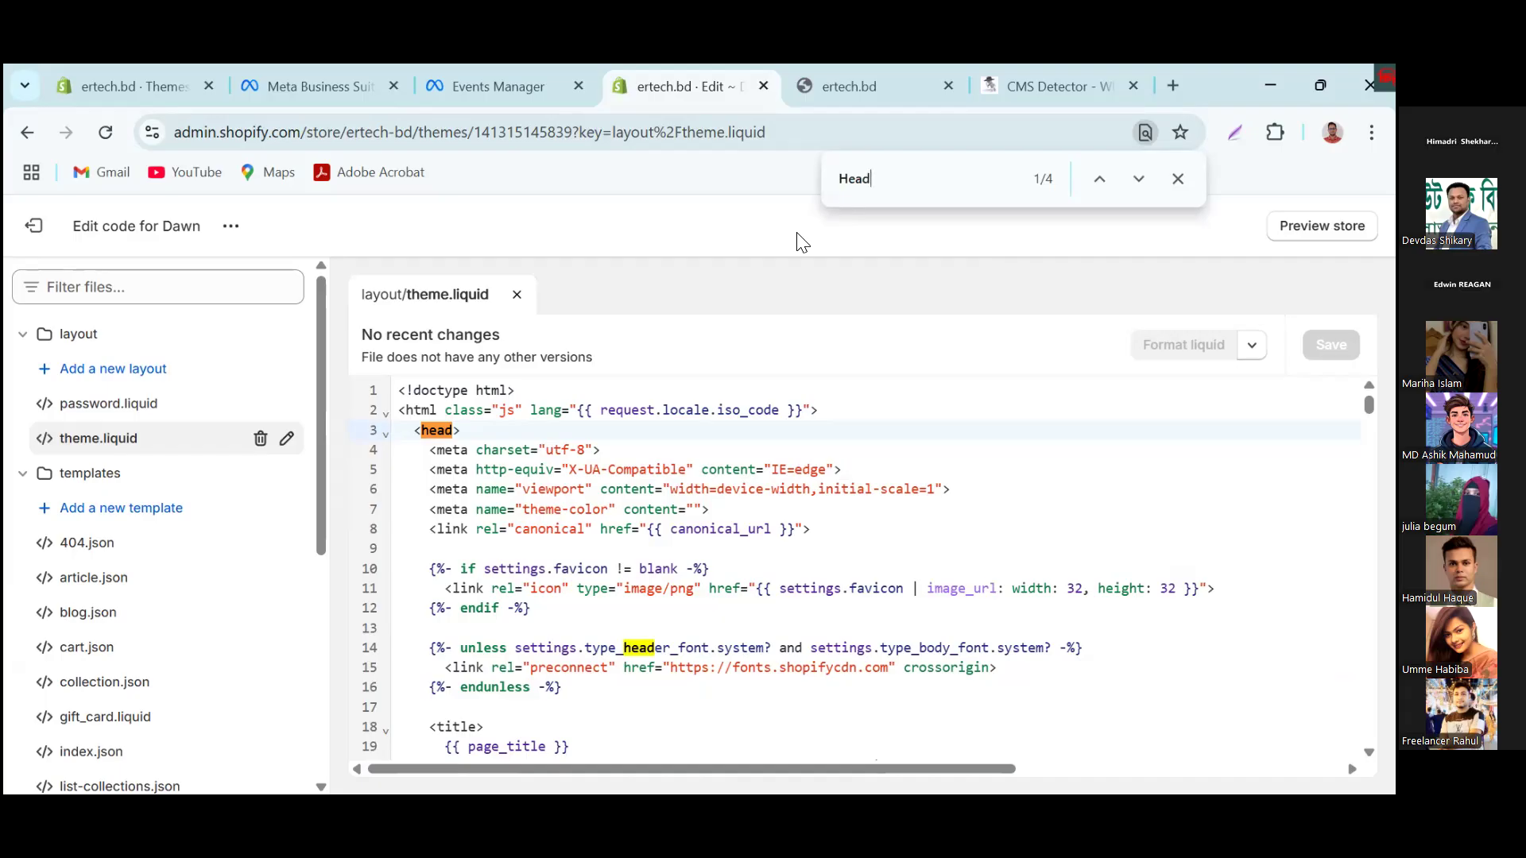
{"action": "key", "text": "Return"}
{"action": "mouse_move", "coordinate": [646, 669]}
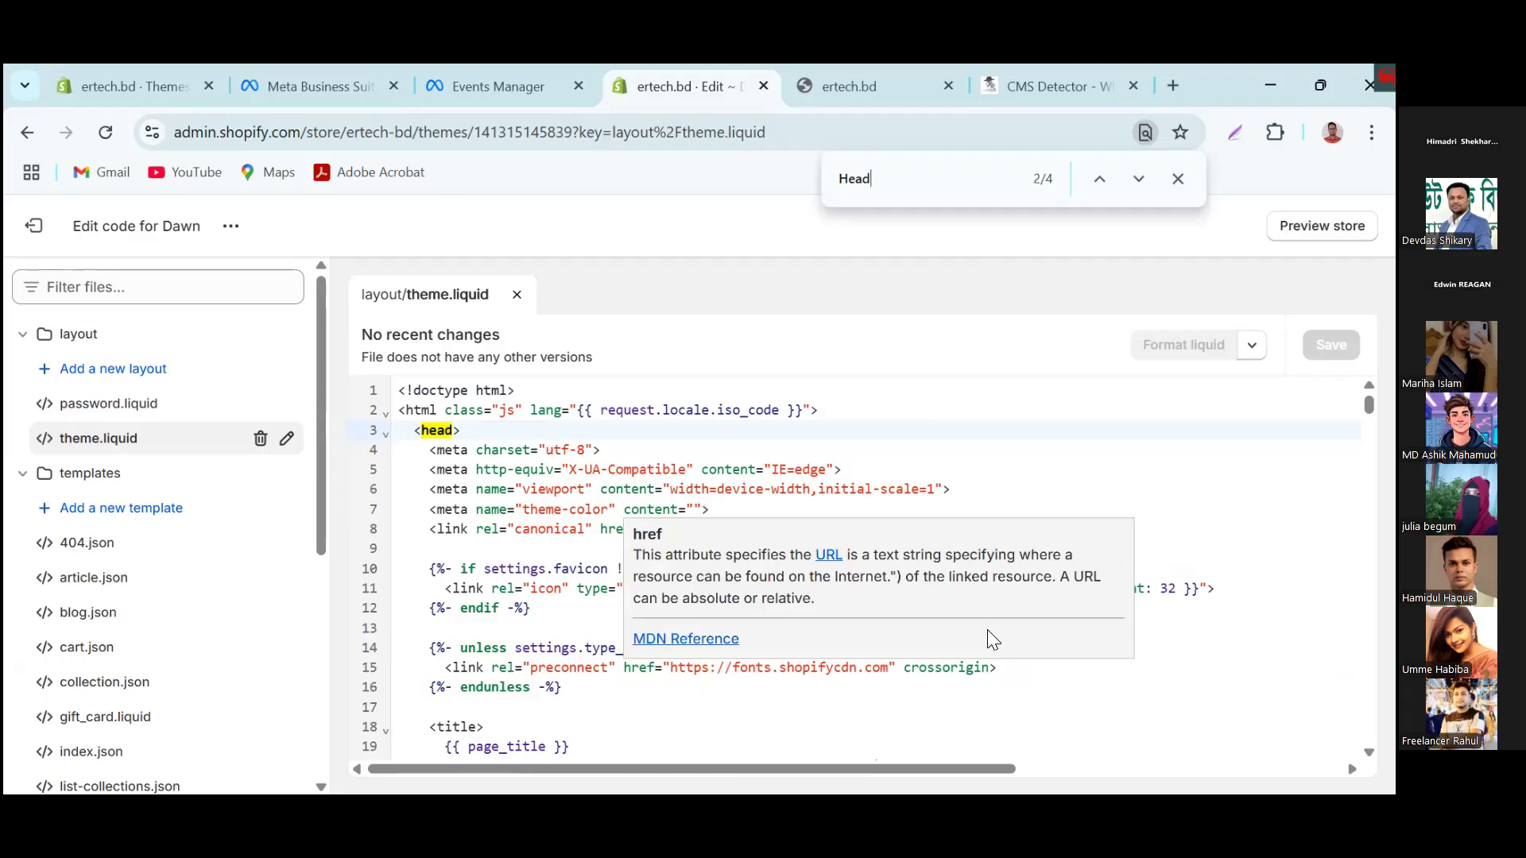
{"action": "key", "text": "Return"}
{"action": "key", "text": "Return"}
{"action": "key", "text": "Return"}
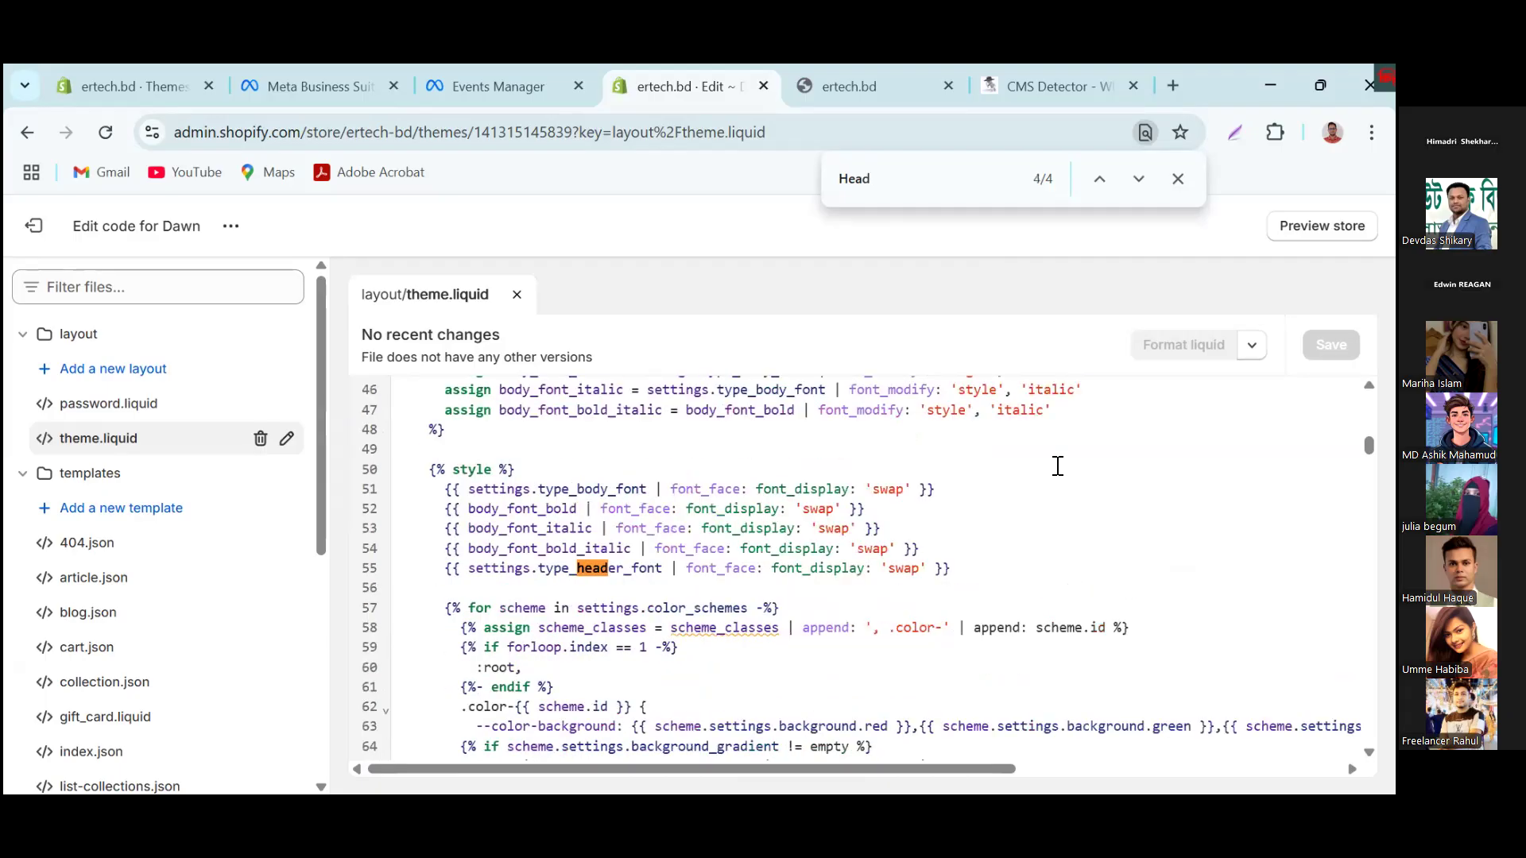
{"action": "key", "text": "Return"}
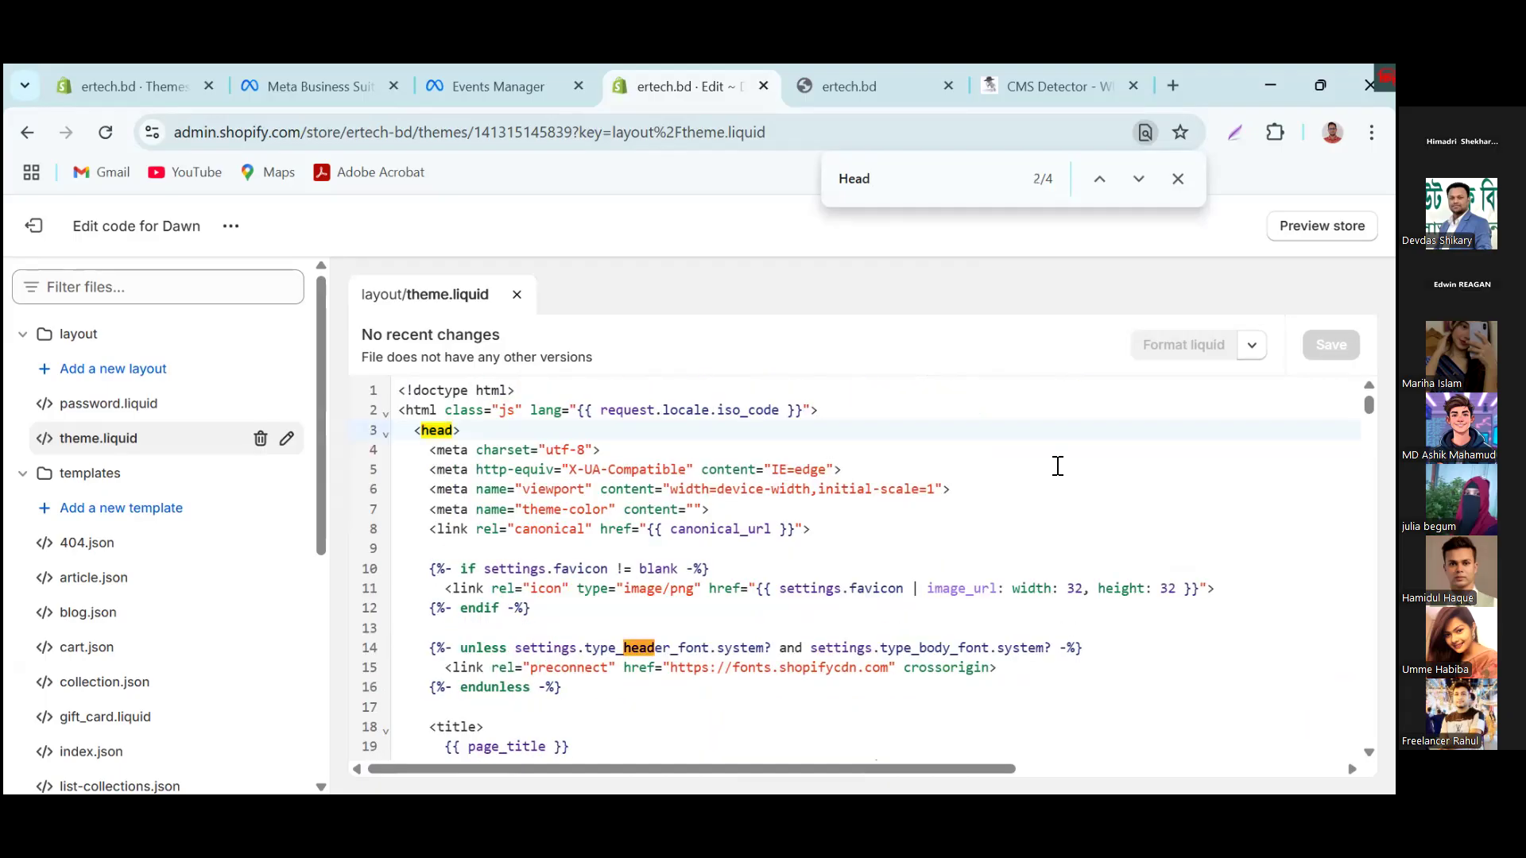
{"action": "key", "text": "Return"}
{"action": "key", "text": "Return"}
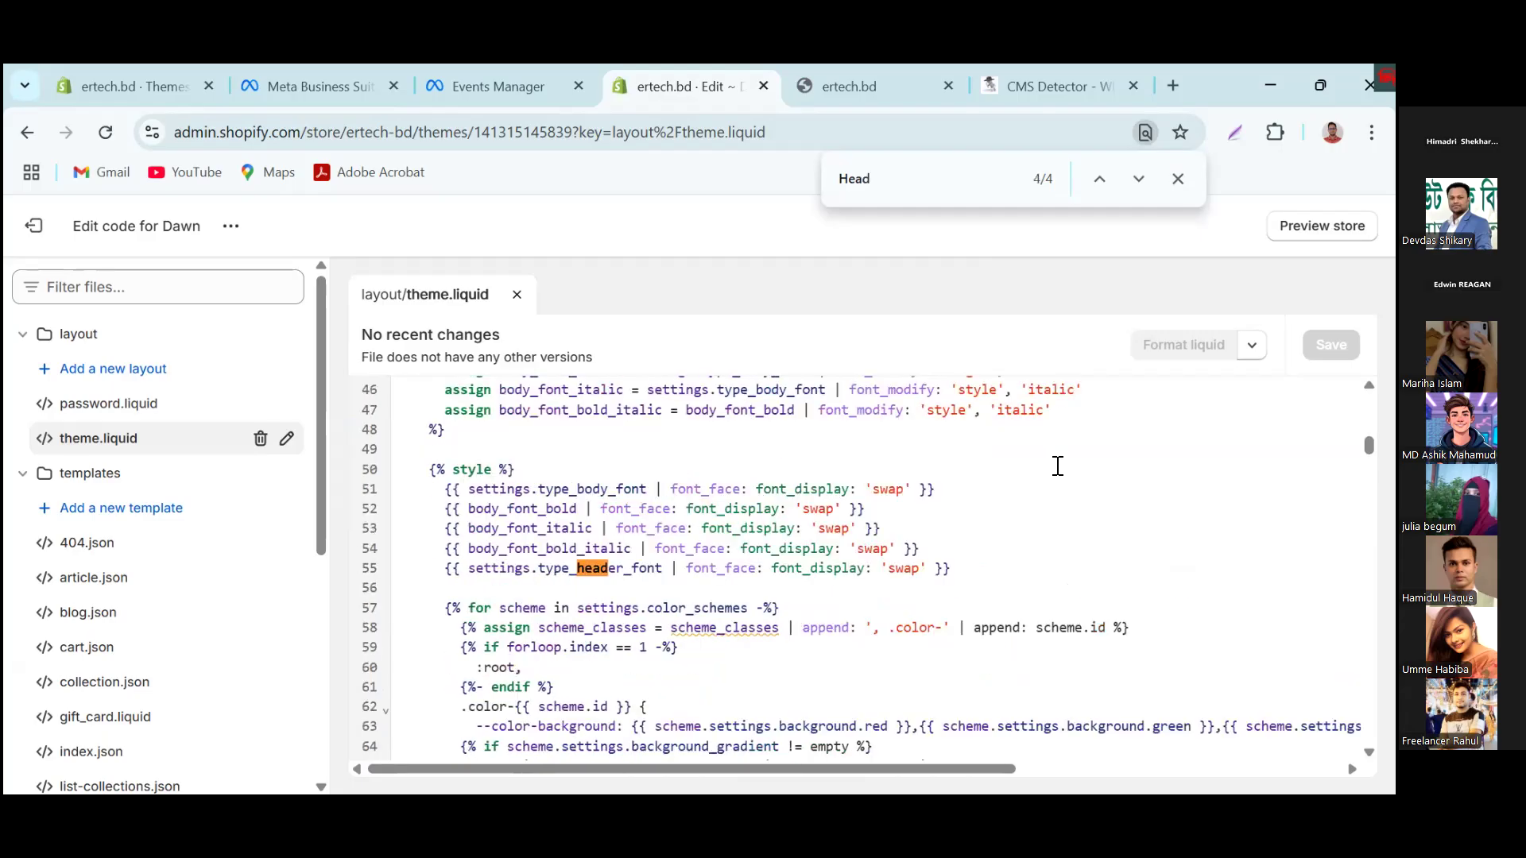
{"action": "key", "text": "Return"}
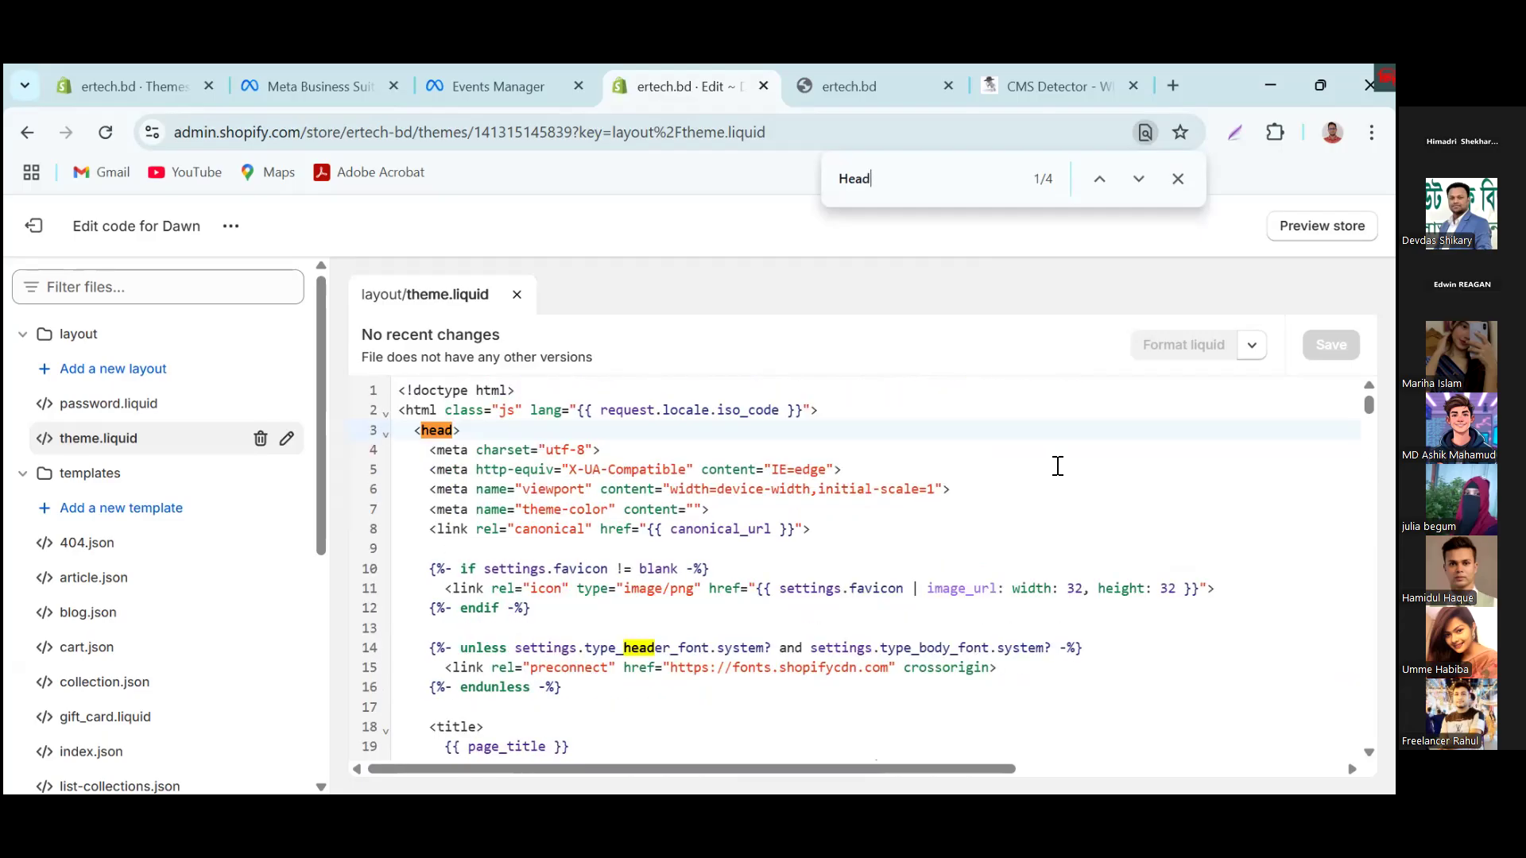
Step: Place the cursor directly before the closing </head> tag in theme.liquid and recheck the base code instructions in Events Manager
{"action": "scroll", "coordinate": [1058, 466], "scroll_direction": "down", "scroll_amount": 5}
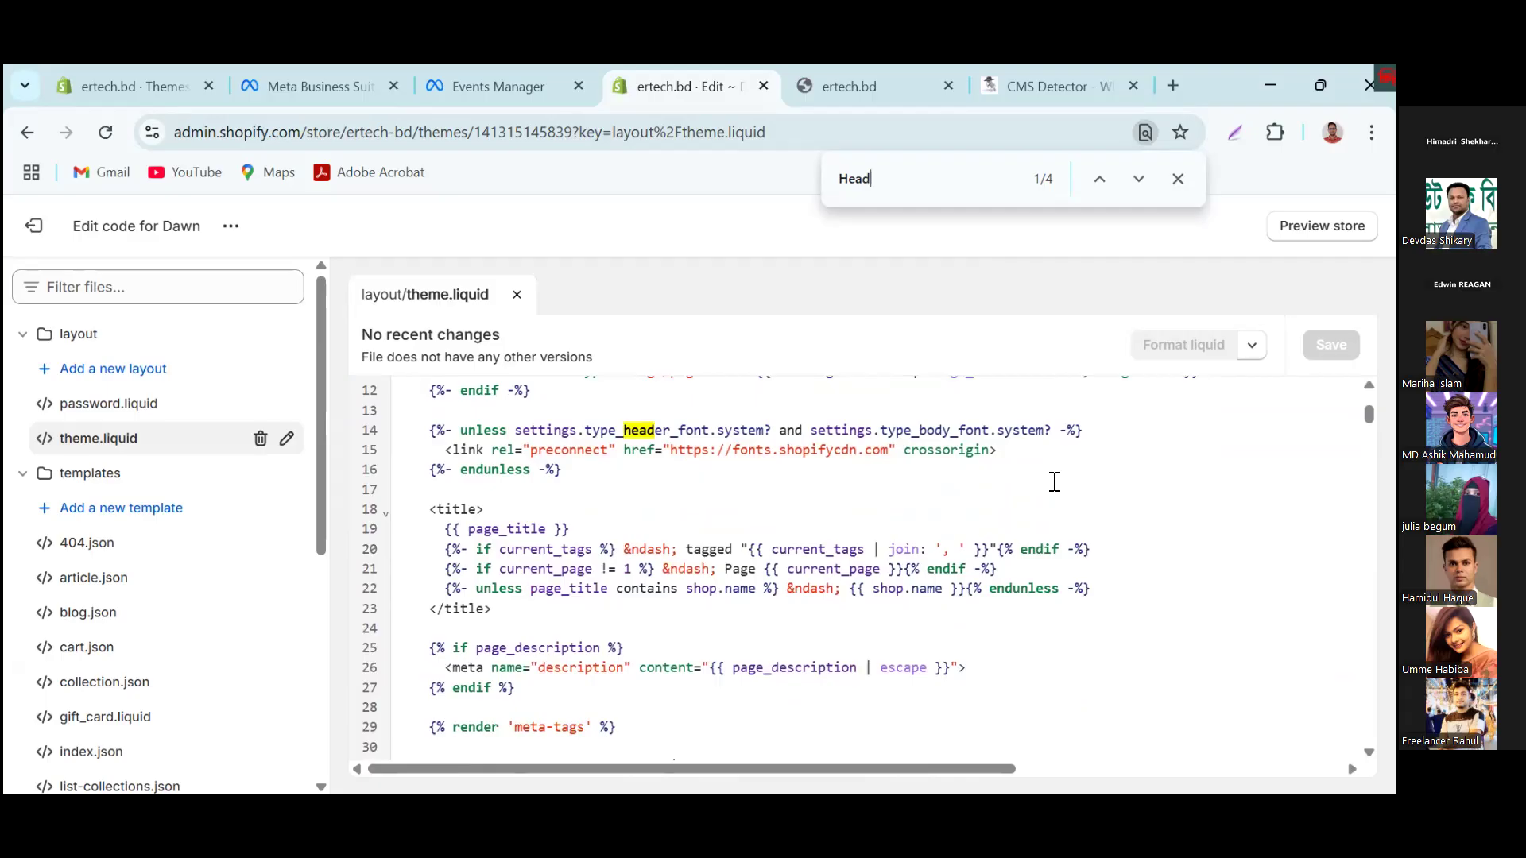
{"action": "scroll", "coordinate": [1050, 483], "scroll_direction": "down", "scroll_amount": 7}
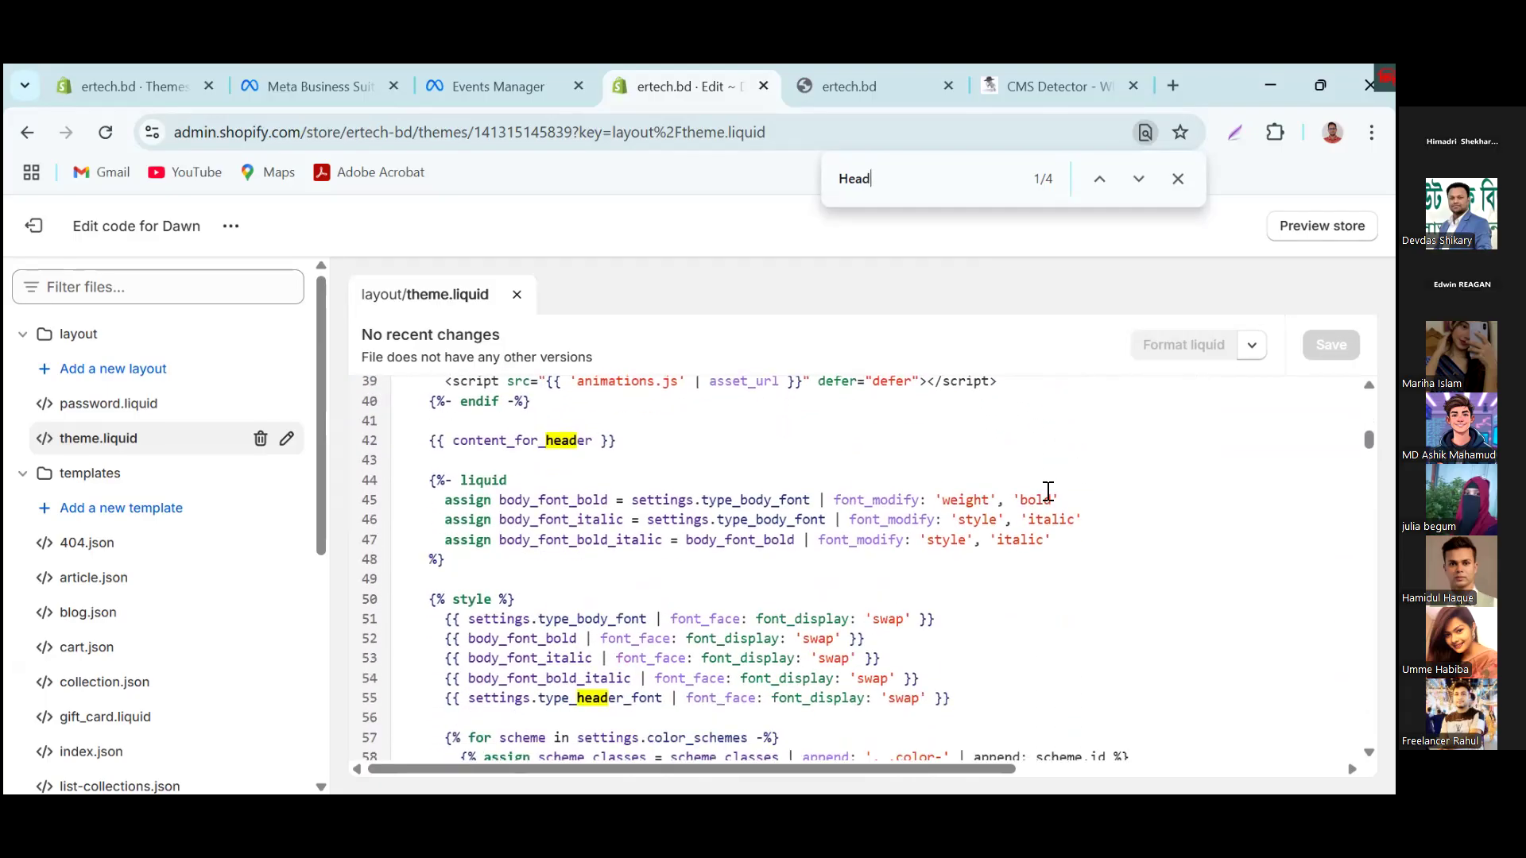
{"action": "scroll", "coordinate": [598, 661], "scroll_direction": "down", "scroll_amount": 2}
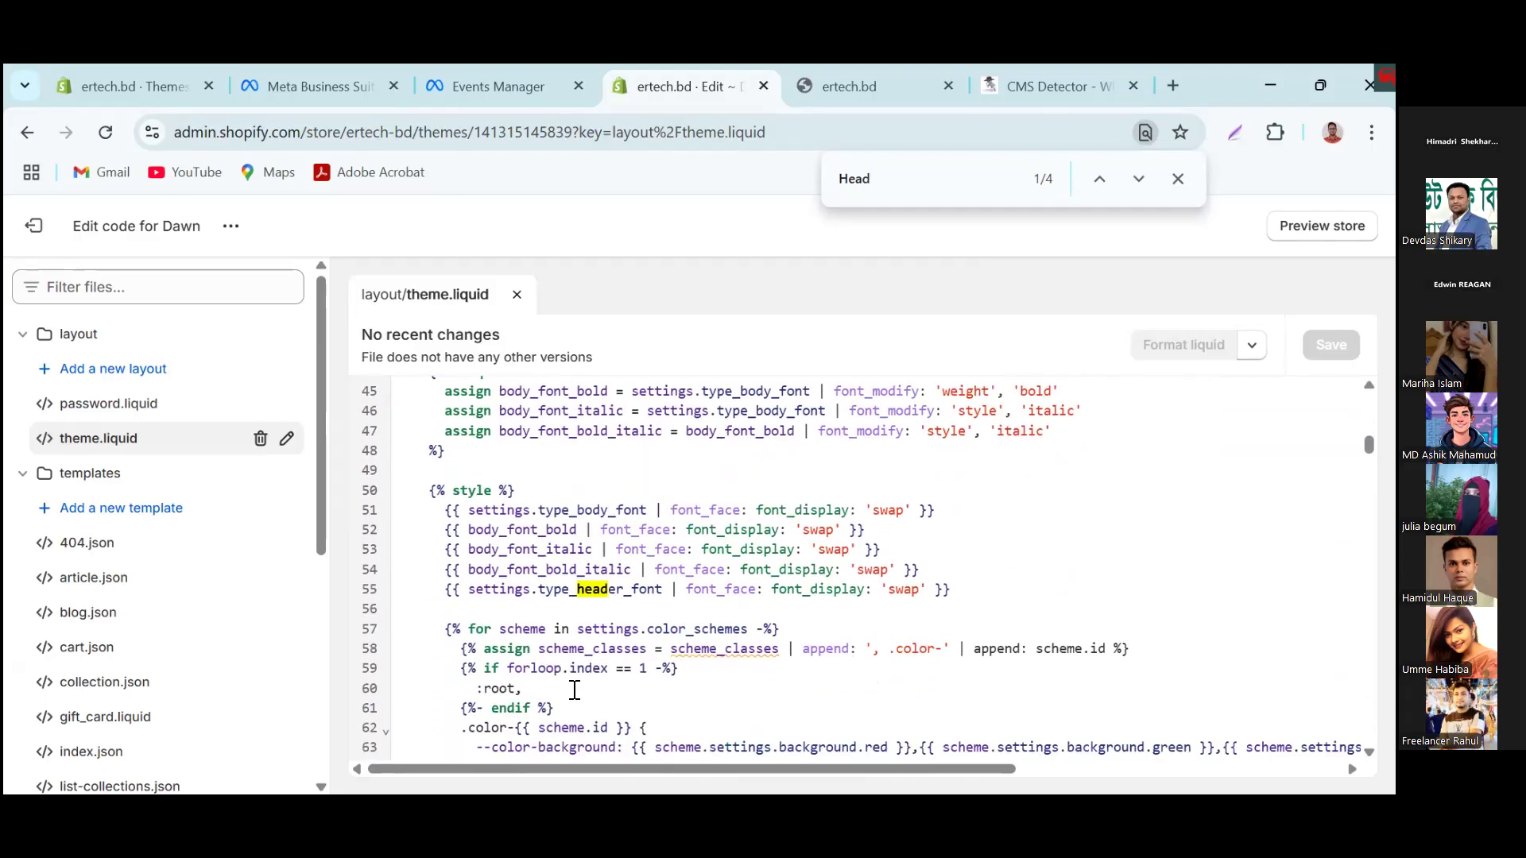
{"action": "scroll", "coordinate": [575, 690], "scroll_direction": "down", "scroll_amount": 9}
{"action": "scroll", "coordinate": [584, 682], "scroll_direction": "down", "scroll_amount": 7}
{"action": "scroll", "coordinate": [584, 682], "scroll_direction": "down", "scroll_amount": 8}
{"action": "scroll", "coordinate": [586, 682], "scroll_direction": "down", "scroll_amount": 10}
{"action": "scroll", "coordinate": [586, 682], "scroll_direction": "down", "scroll_amount": 9}
{"action": "scroll", "coordinate": [587, 683], "scroll_direction": "down", "scroll_amount": 8}
{"action": "scroll", "coordinate": [587, 683], "scroll_direction": "down", "scroll_amount": 7}
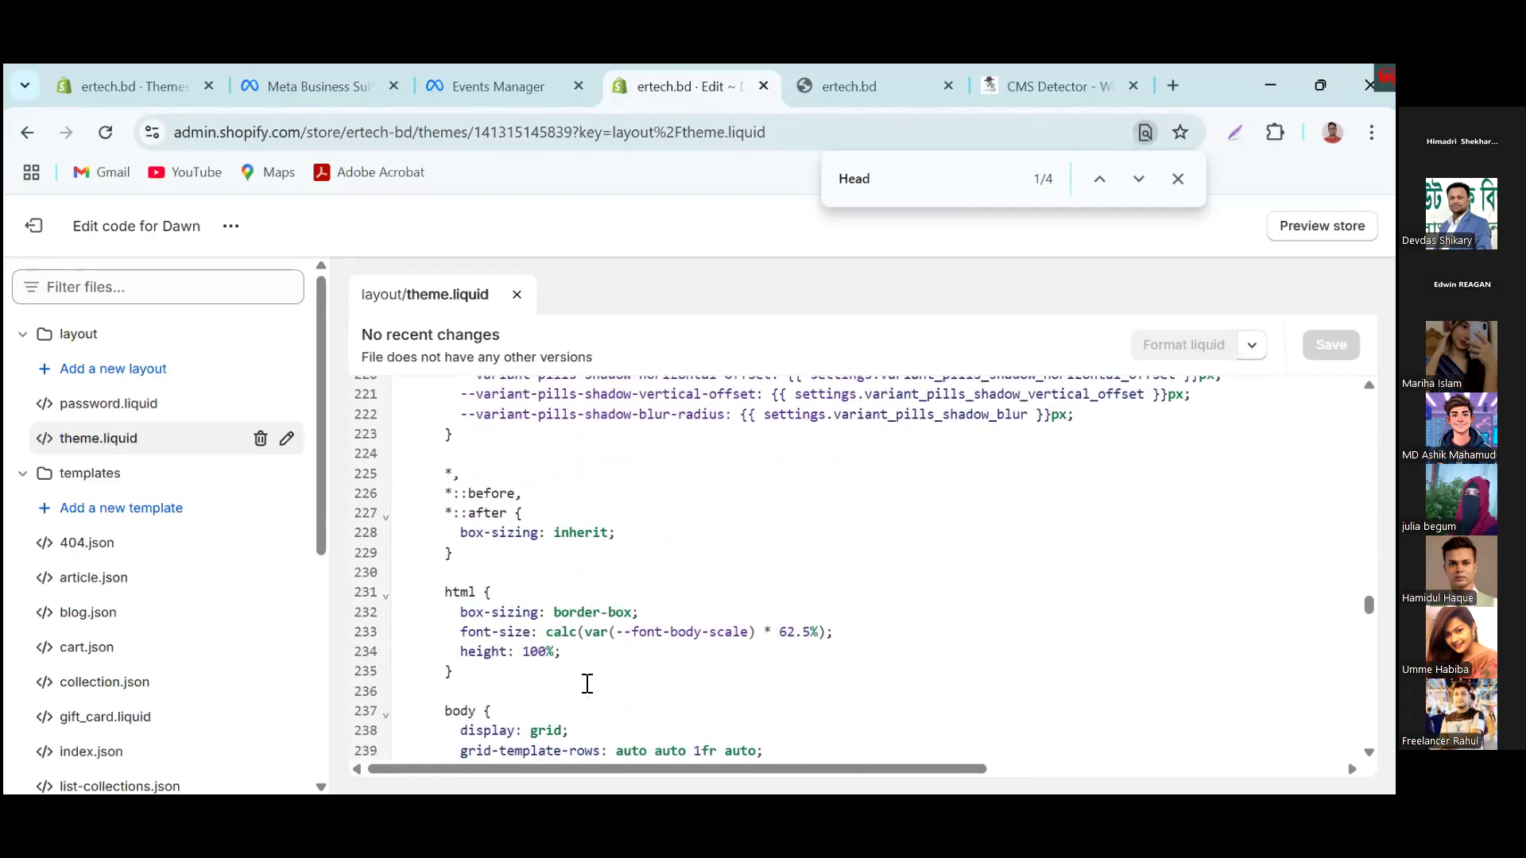
{"action": "scroll", "coordinate": [587, 684], "scroll_direction": "down", "scroll_amount": 8}
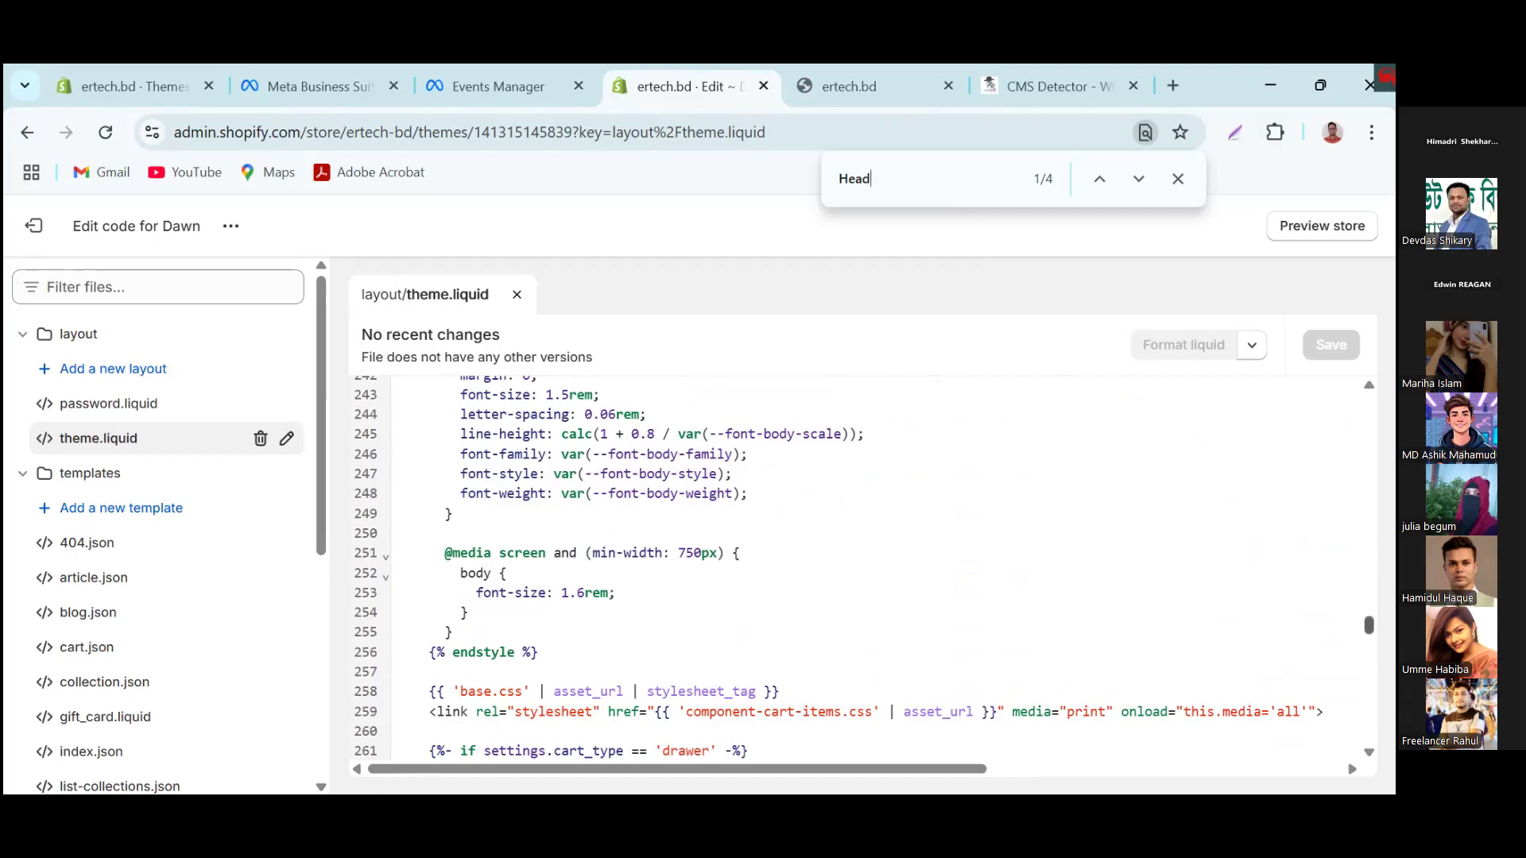
{"action": "scroll", "coordinate": [864, 568], "scroll_direction": "down", "scroll_amount": 1}
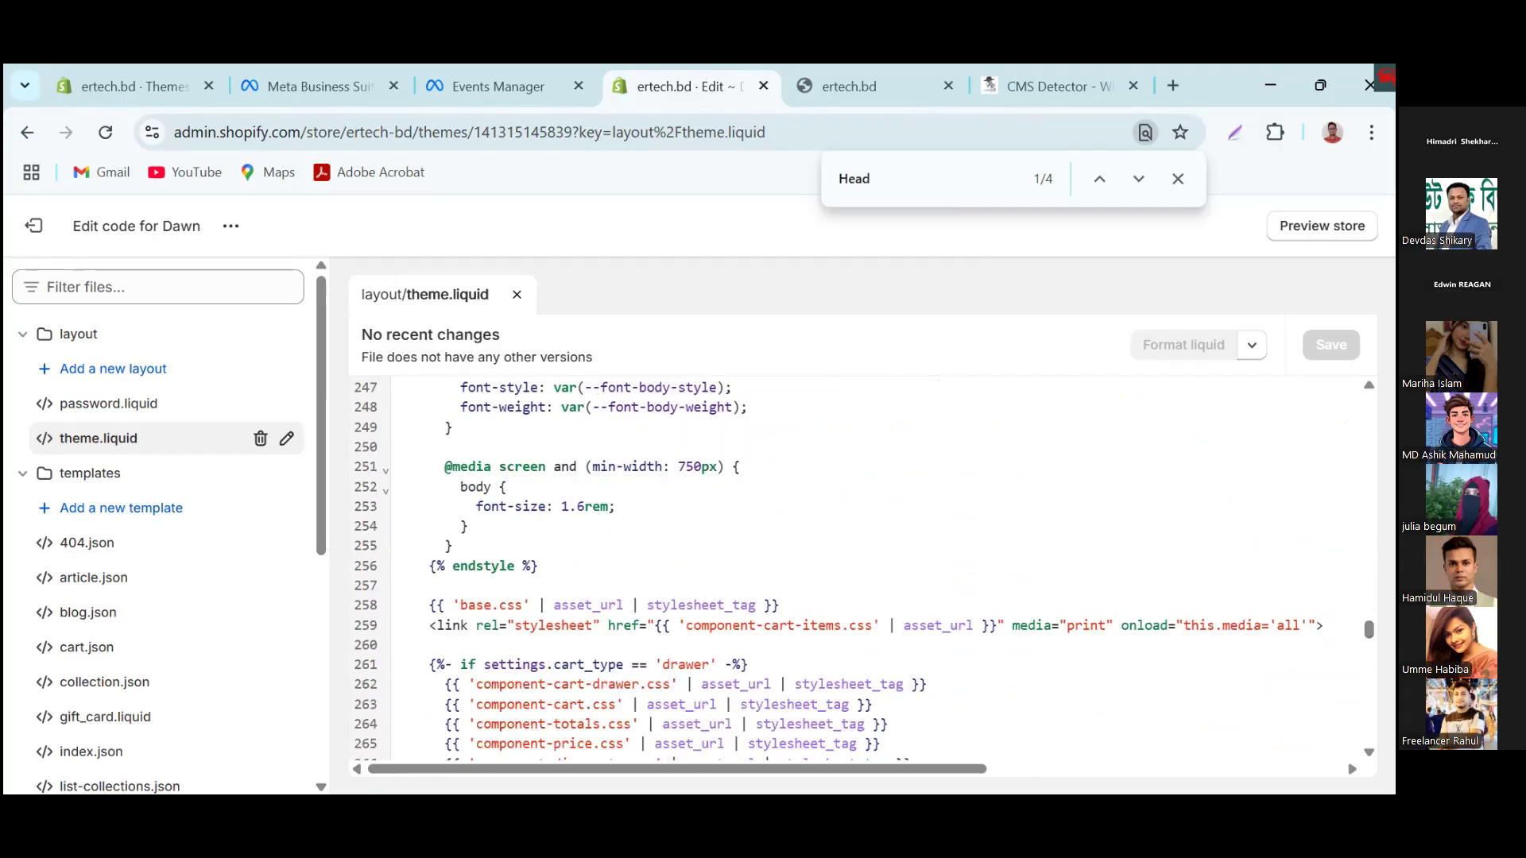
{"action": "scroll", "coordinate": [864, 568], "scroll_direction": "down", "scroll_amount": 3}
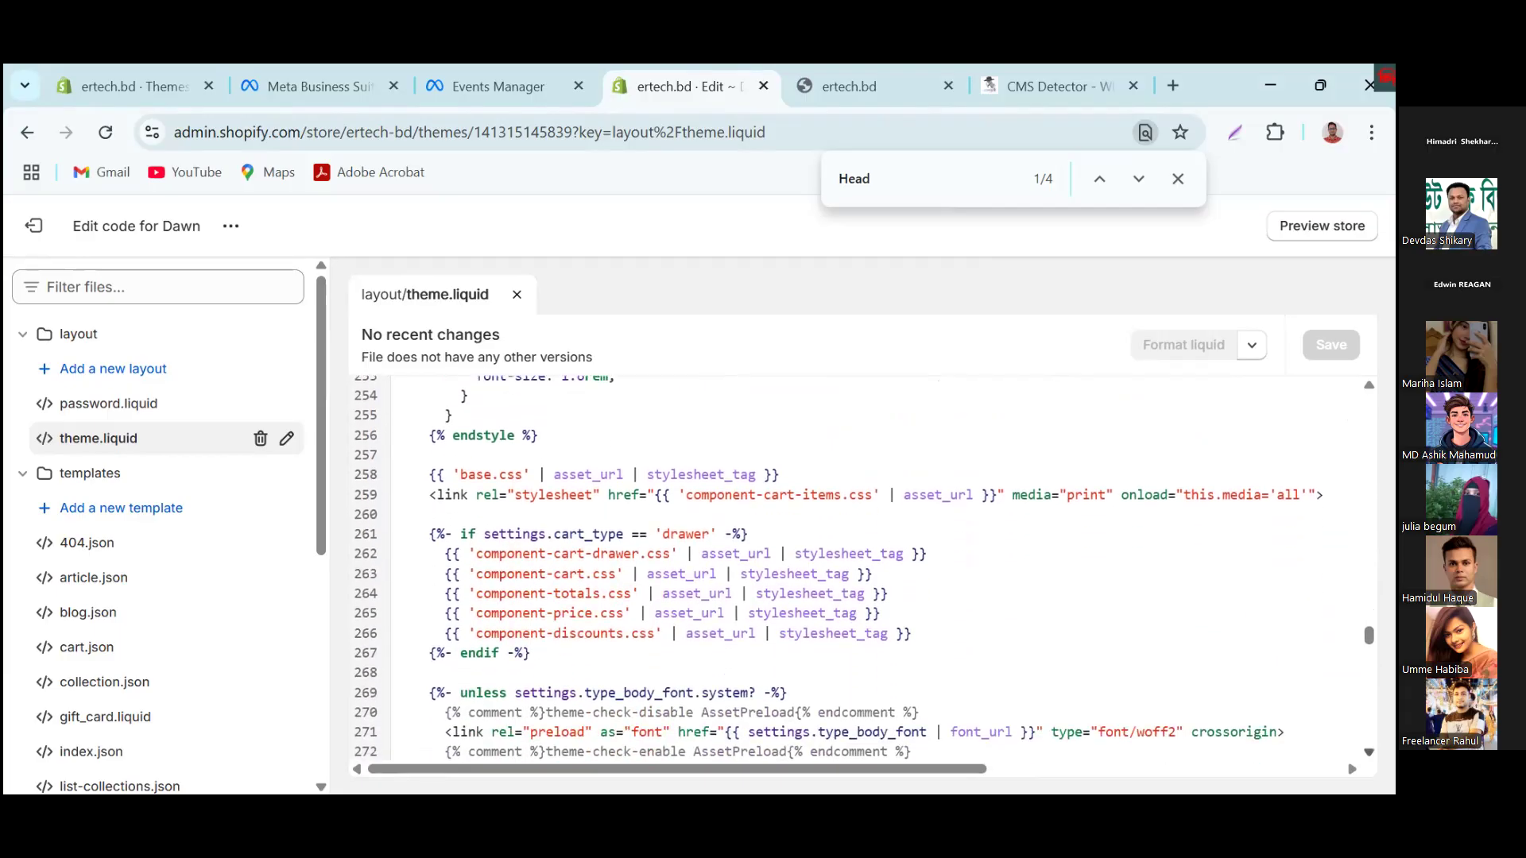
{"action": "scroll", "coordinate": [864, 568], "scroll_direction": "down", "scroll_amount": 4}
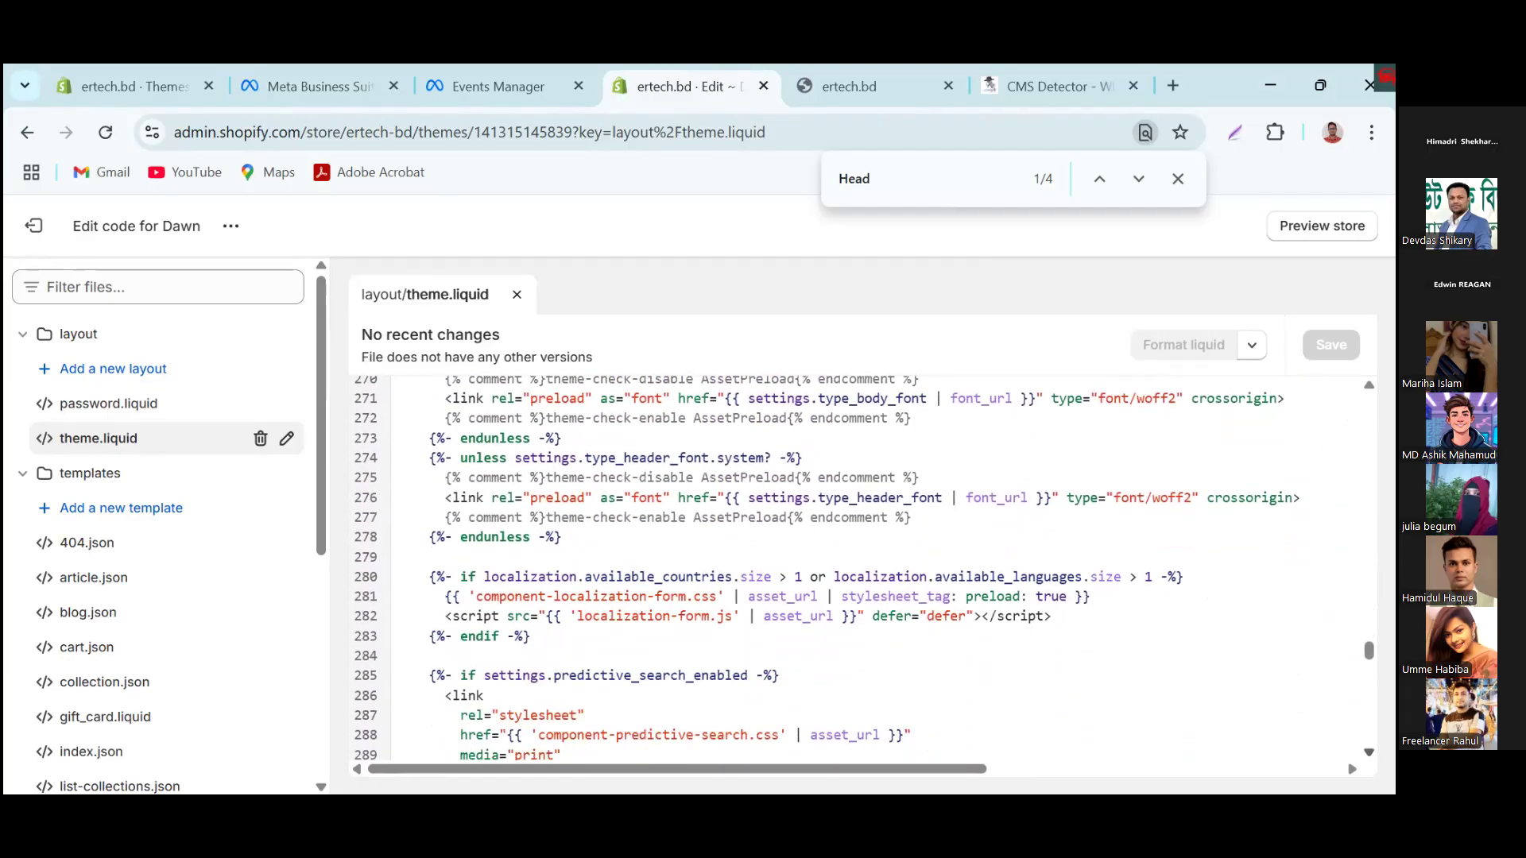
{"action": "scroll", "coordinate": [864, 568], "scroll_direction": "down", "scroll_amount": 2}
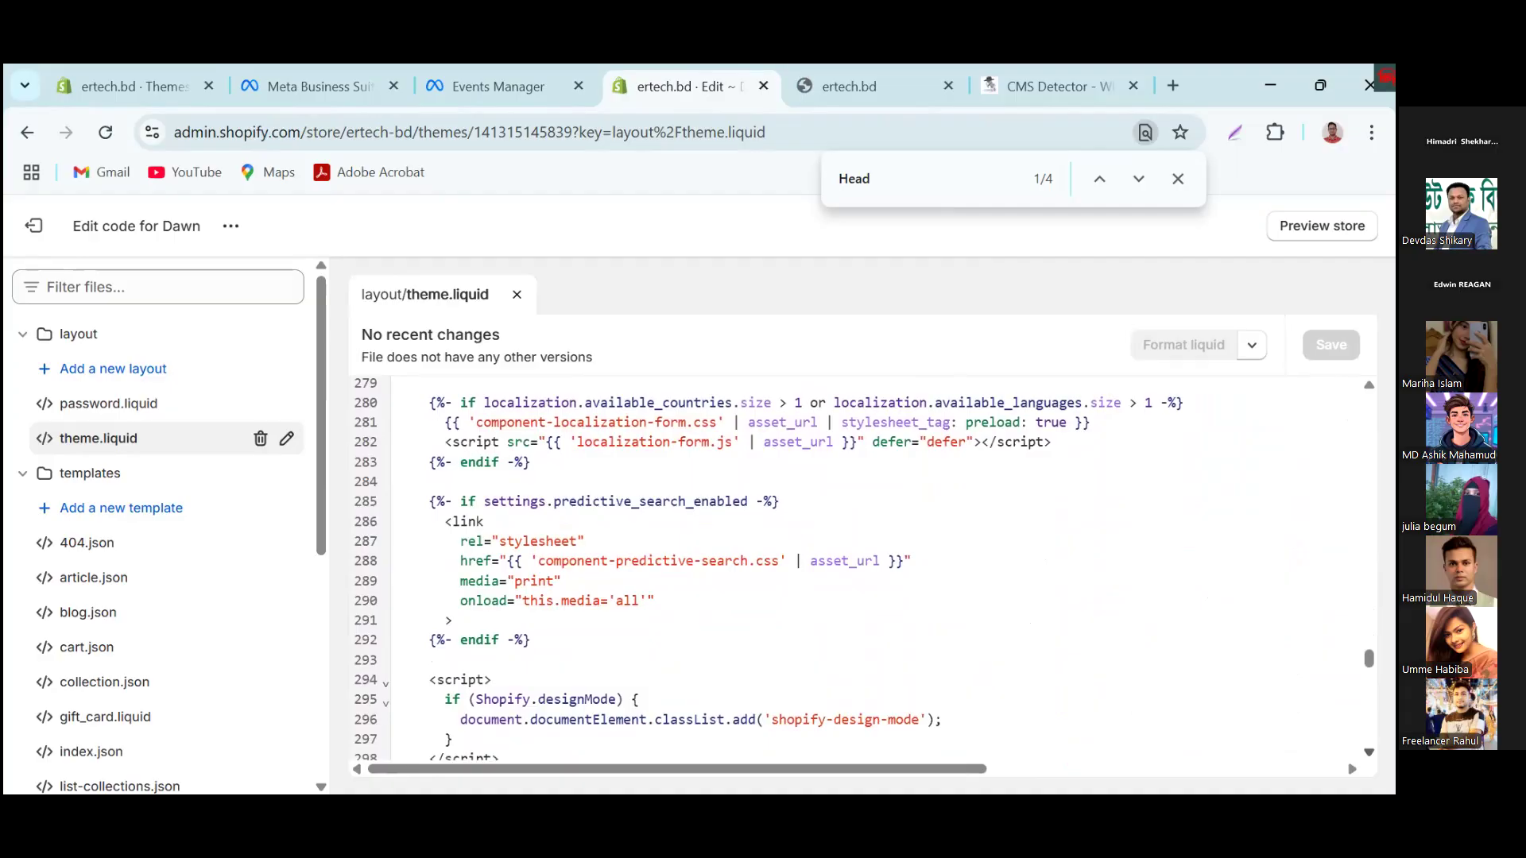
{"action": "scroll", "coordinate": [1008, 652], "scroll_direction": "down", "scroll_amount": 2}
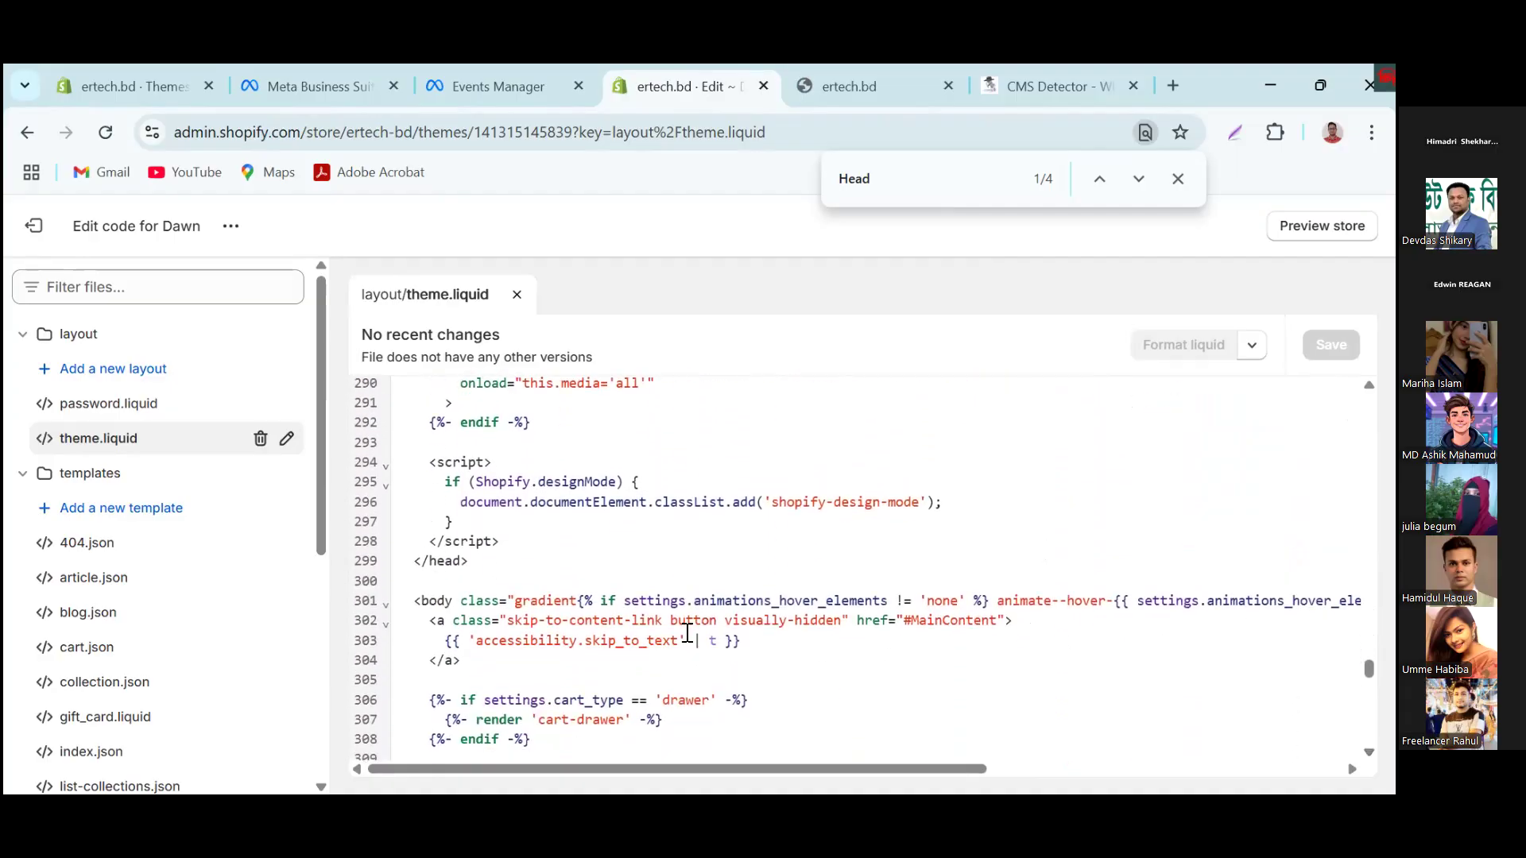
{"action": "left_click", "coordinate": [425, 562]}
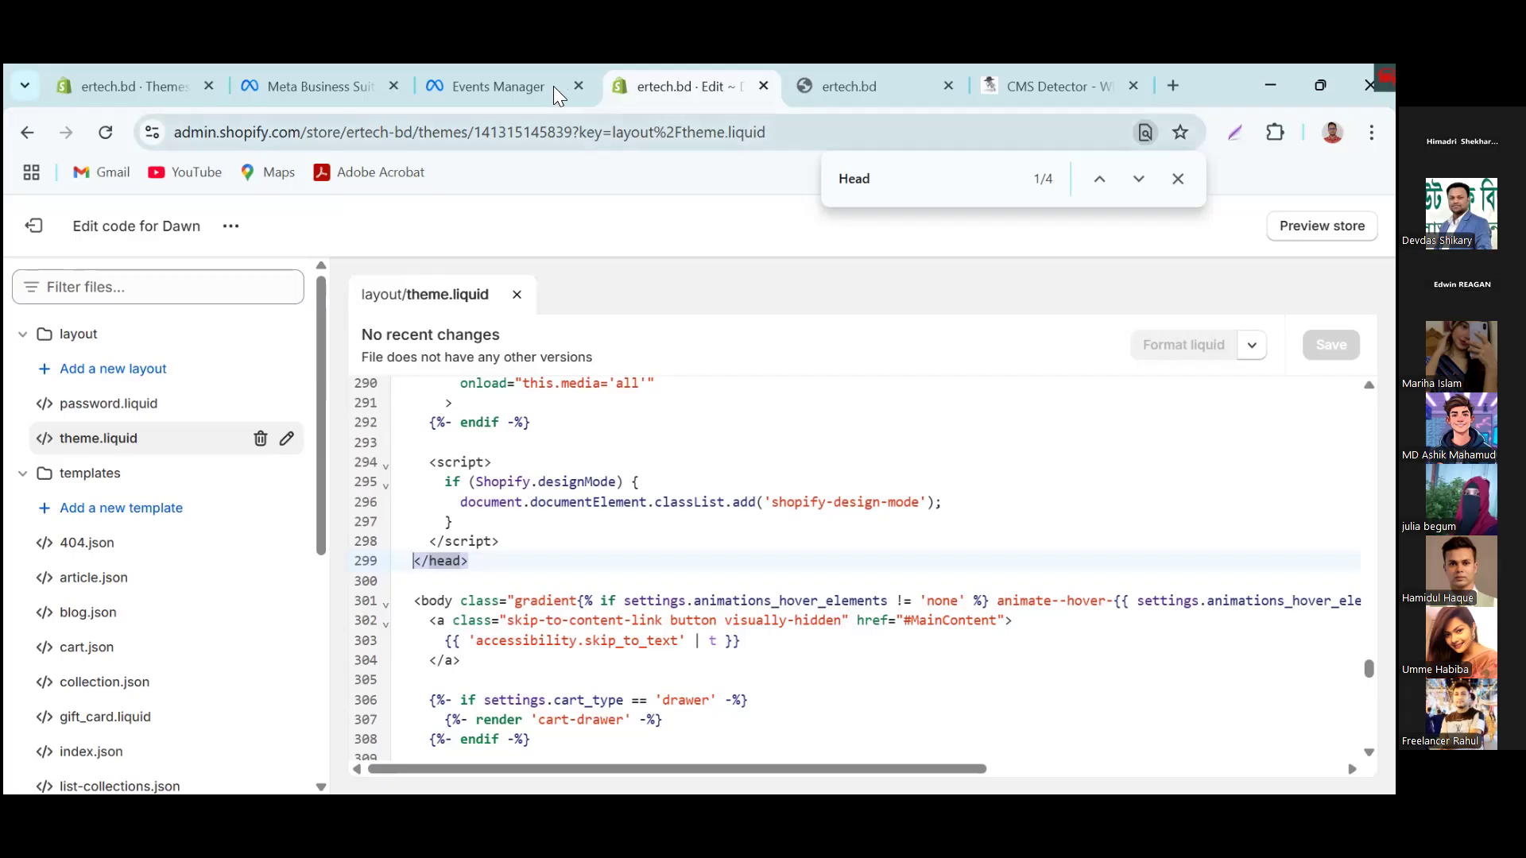
{"action": "left_click", "coordinate": [509, 86]}
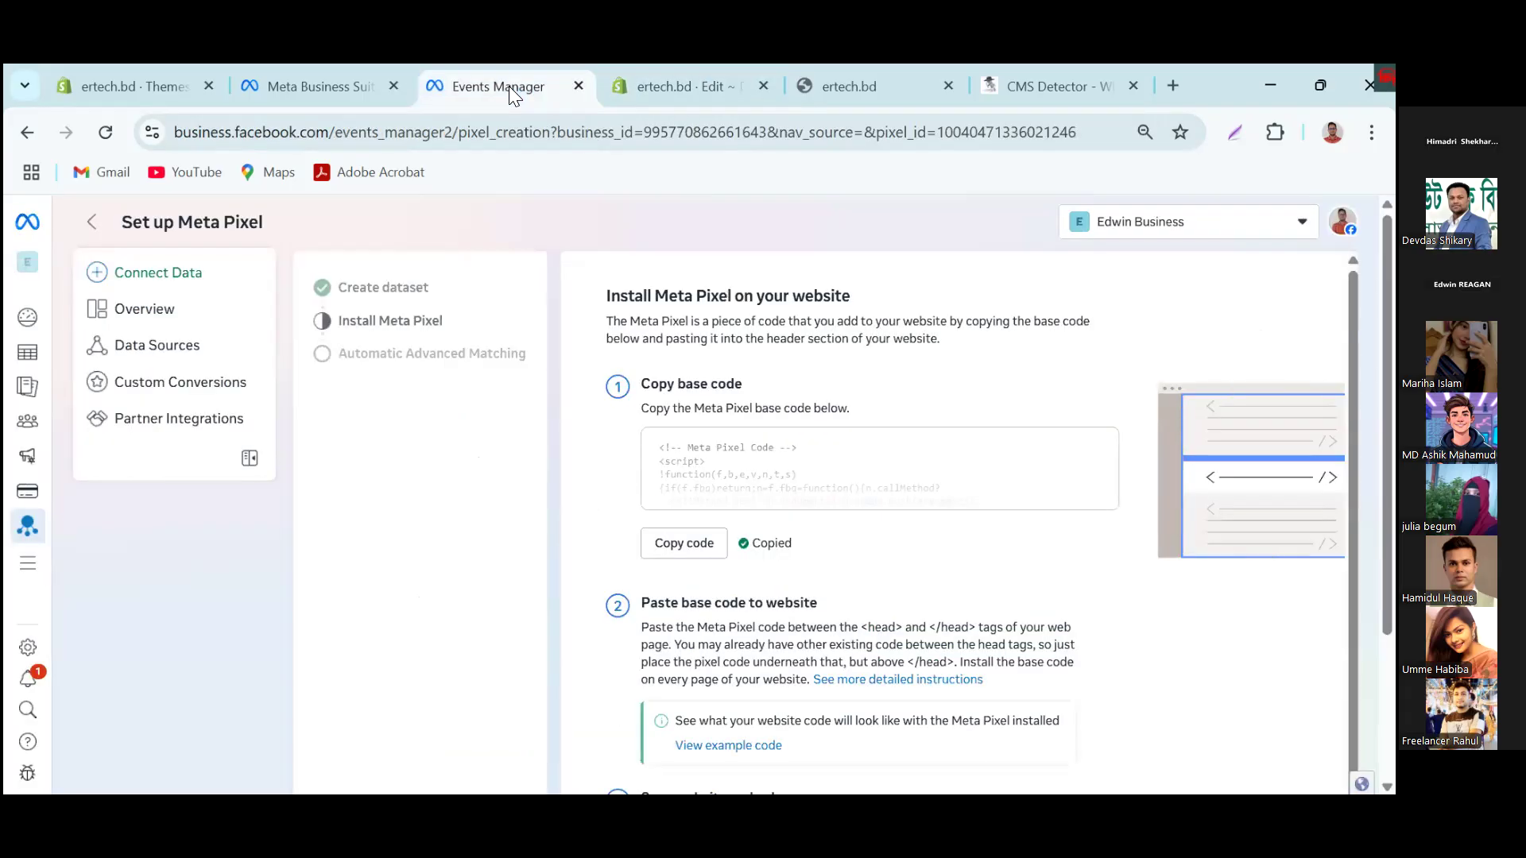
{"action": "left_click", "coordinate": [680, 80]}
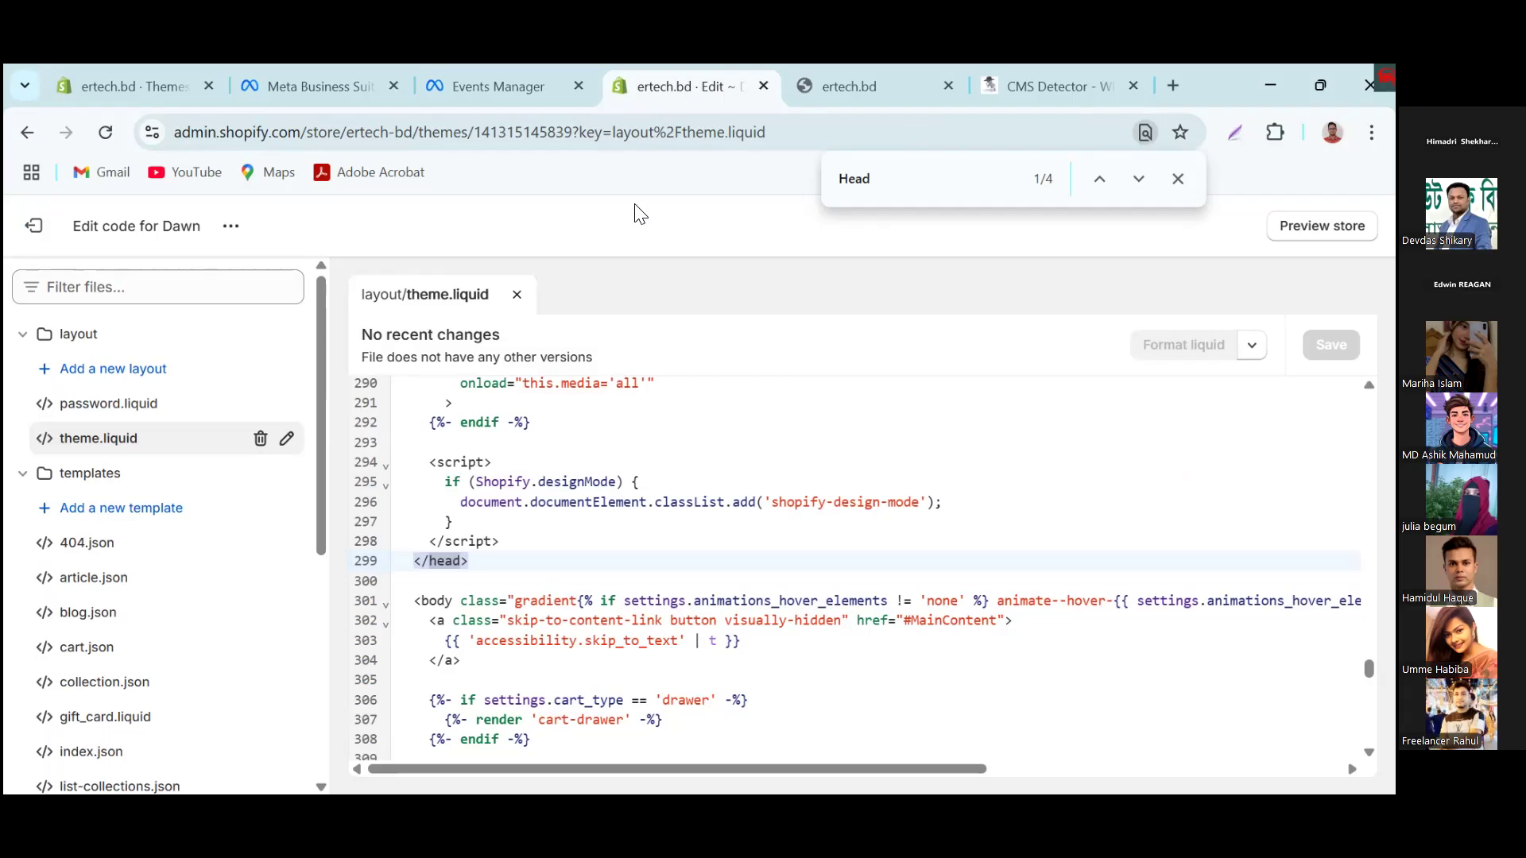
Step: Add blank lines above the closing </head> tag in theme.liquid, paste the Meta Pixel base code there, and review its placement
{"action": "left_click", "coordinate": [414, 561]}
{"action": "key", "text": "Return"}
{"action": "key", "text": "Return"}
{"action": "key", "text": "Return"}
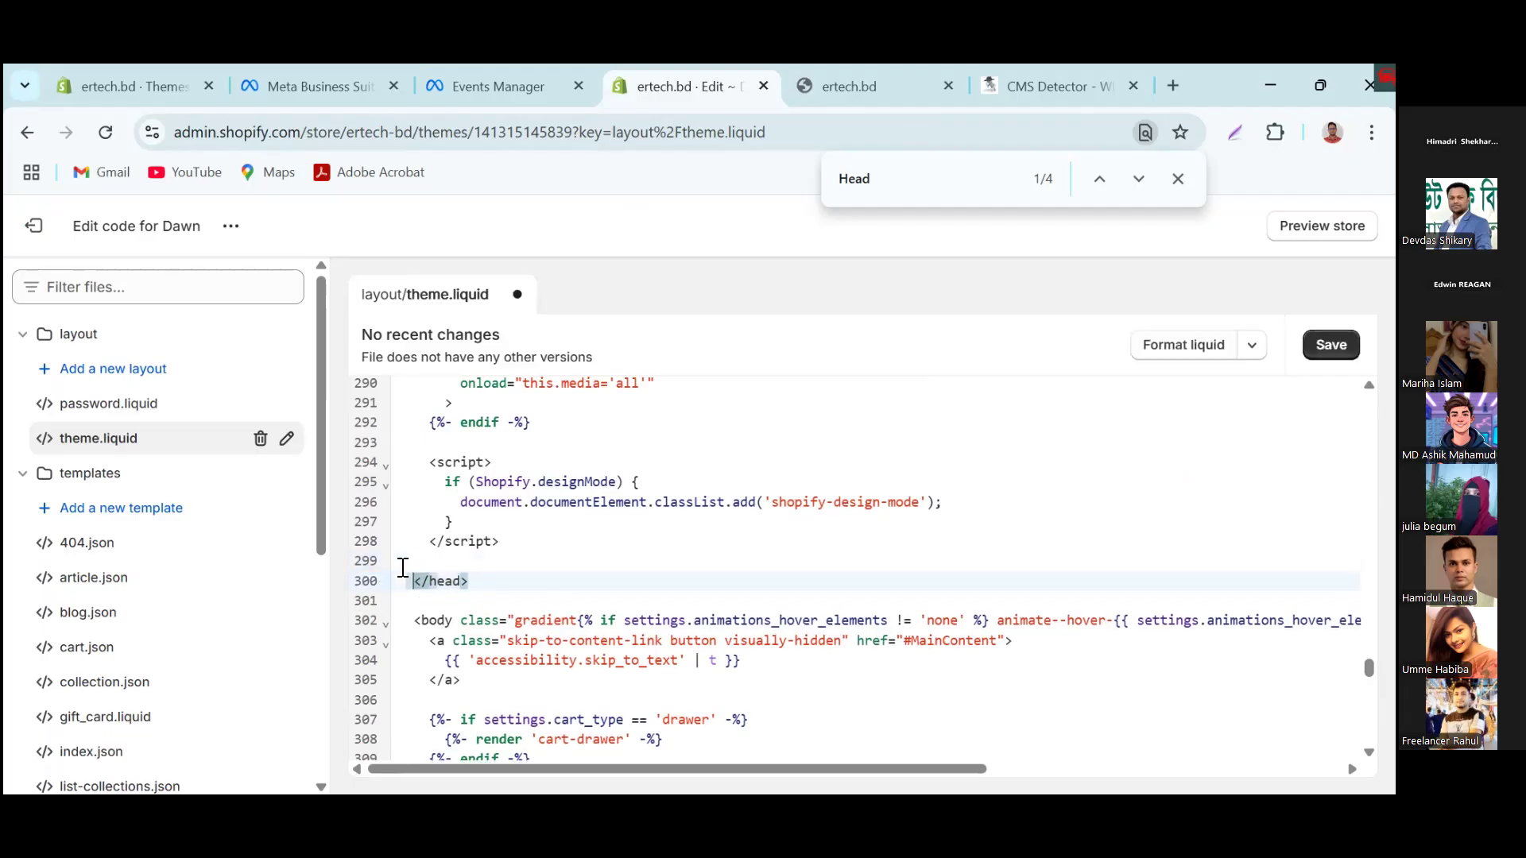
{"action": "left_click", "coordinate": [433, 578]}
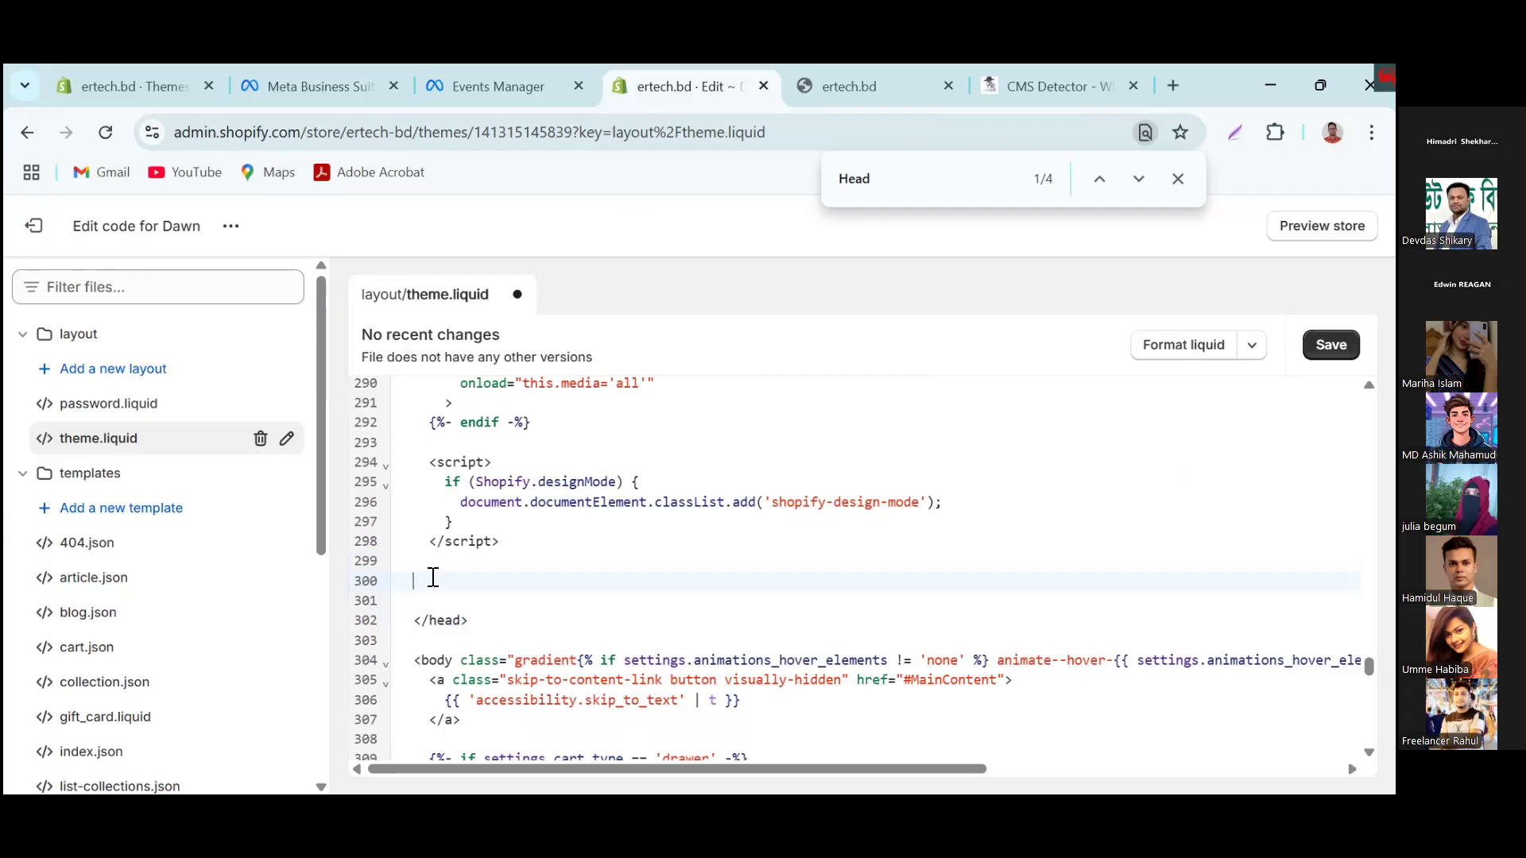
{"action": "right_click", "coordinate": [431, 577]}
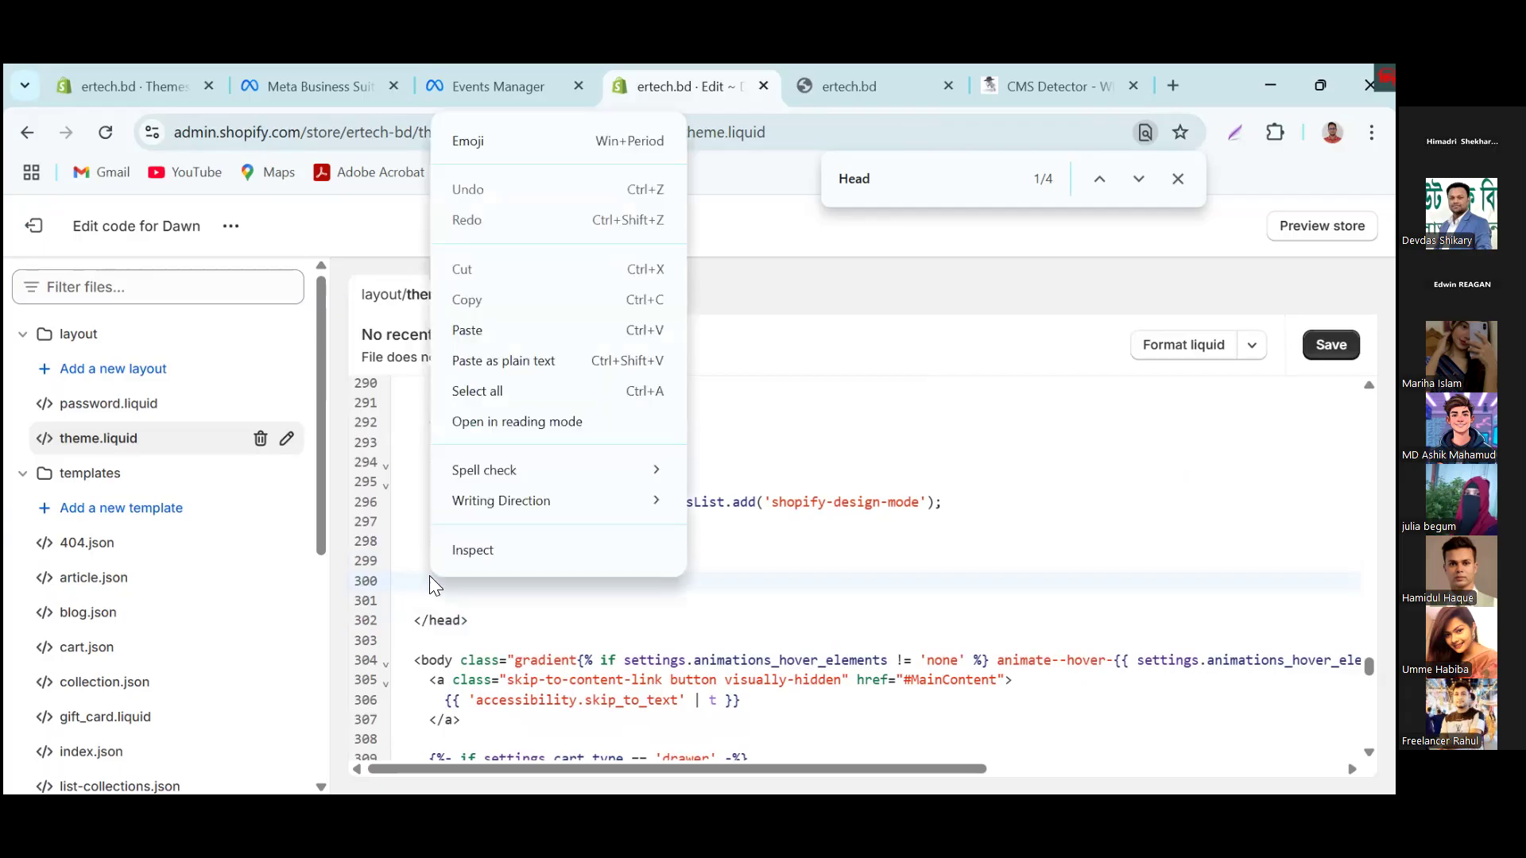
{"action": "left_click", "coordinate": [477, 330]}
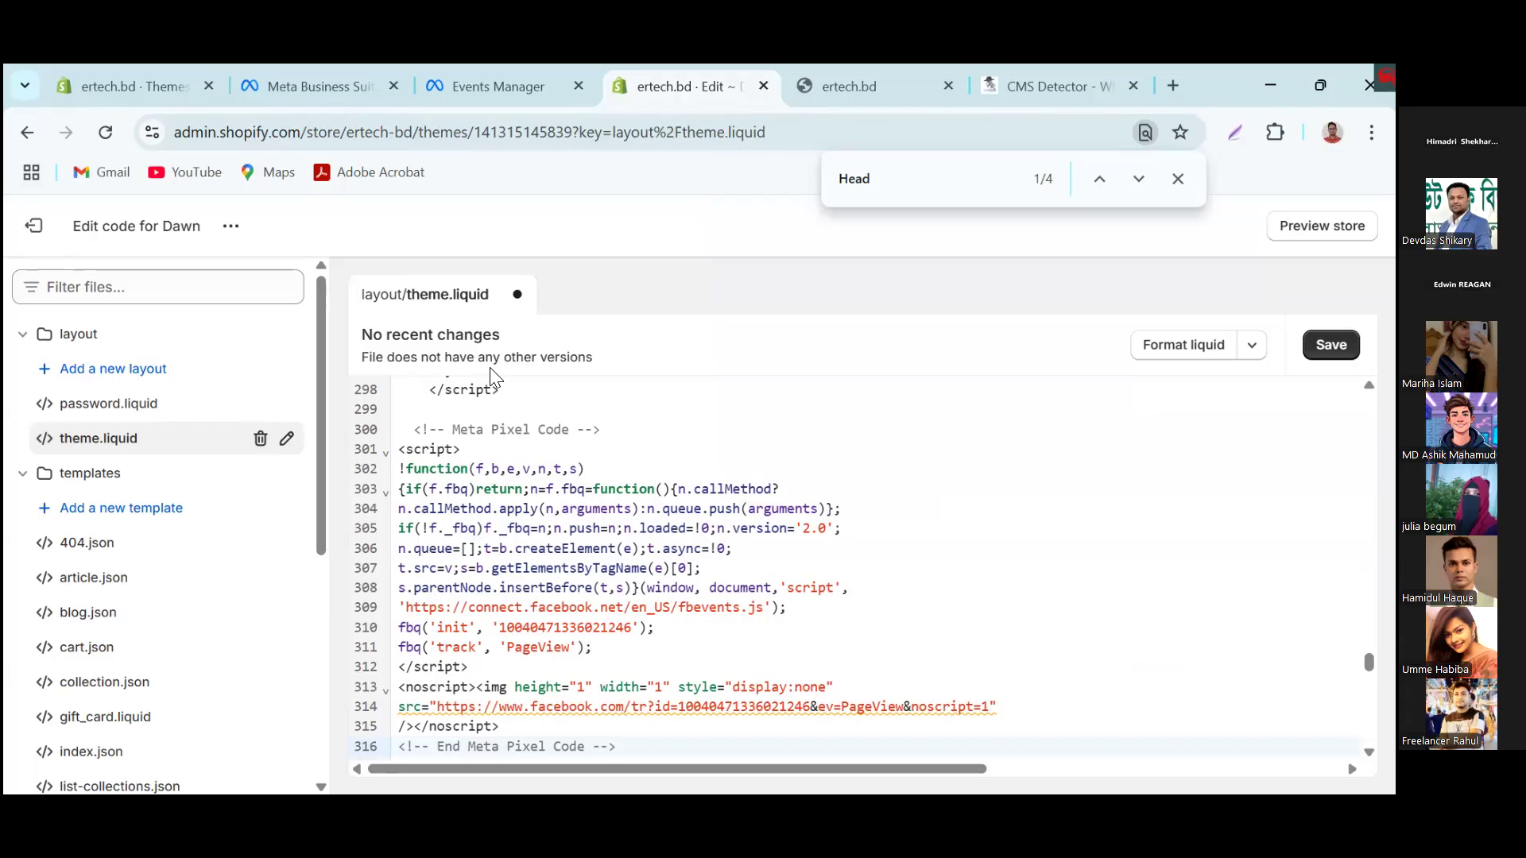
{"action": "scroll", "coordinate": [473, 411], "scroll_direction": "up", "scroll_amount": 3}
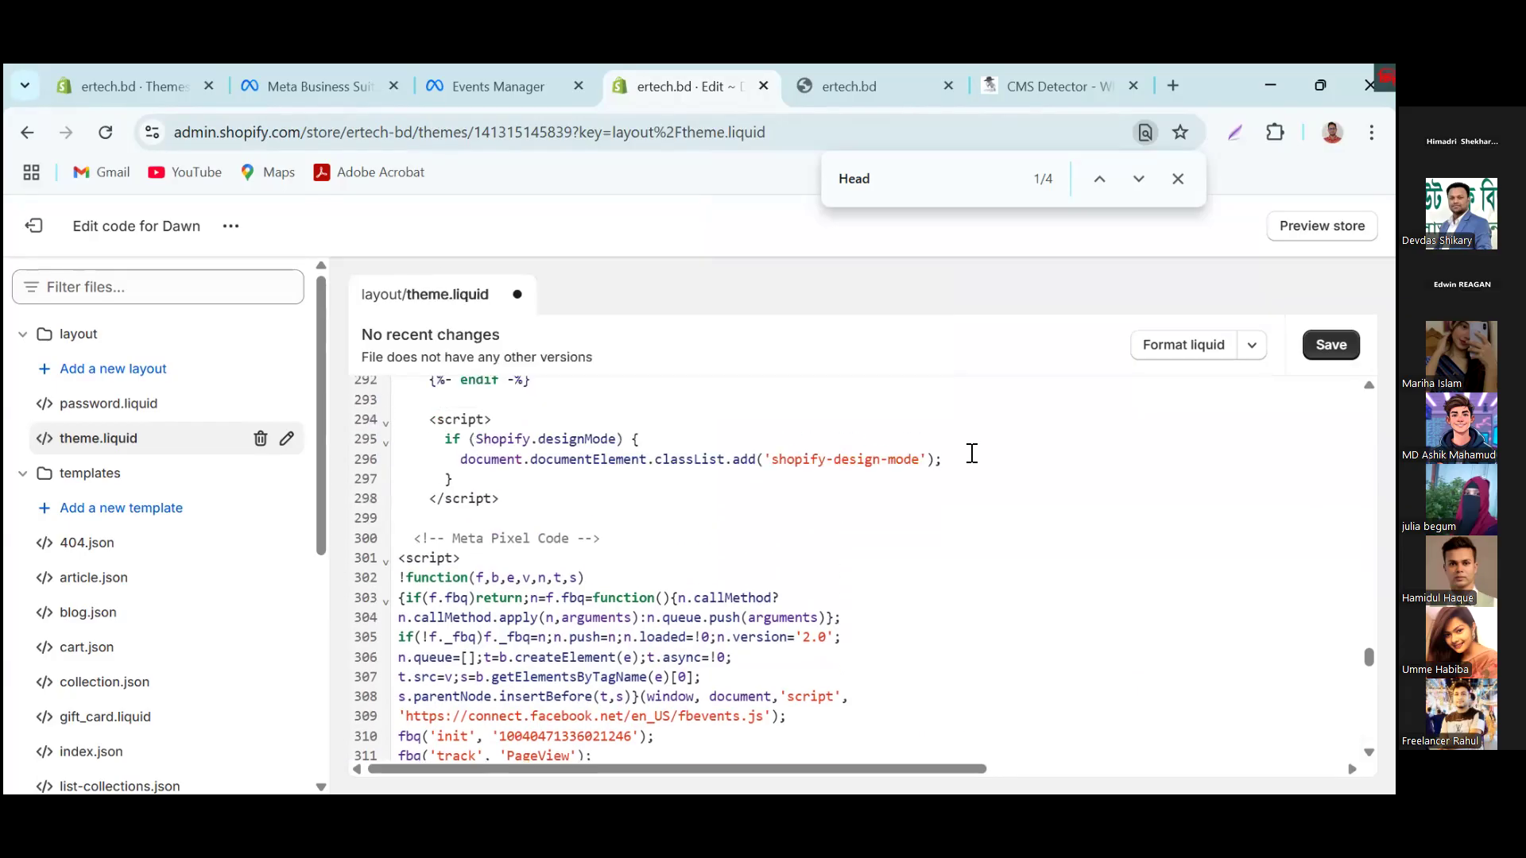
{"action": "scroll", "coordinate": [442, 542], "scroll_direction": "down", "scroll_amount": 5}
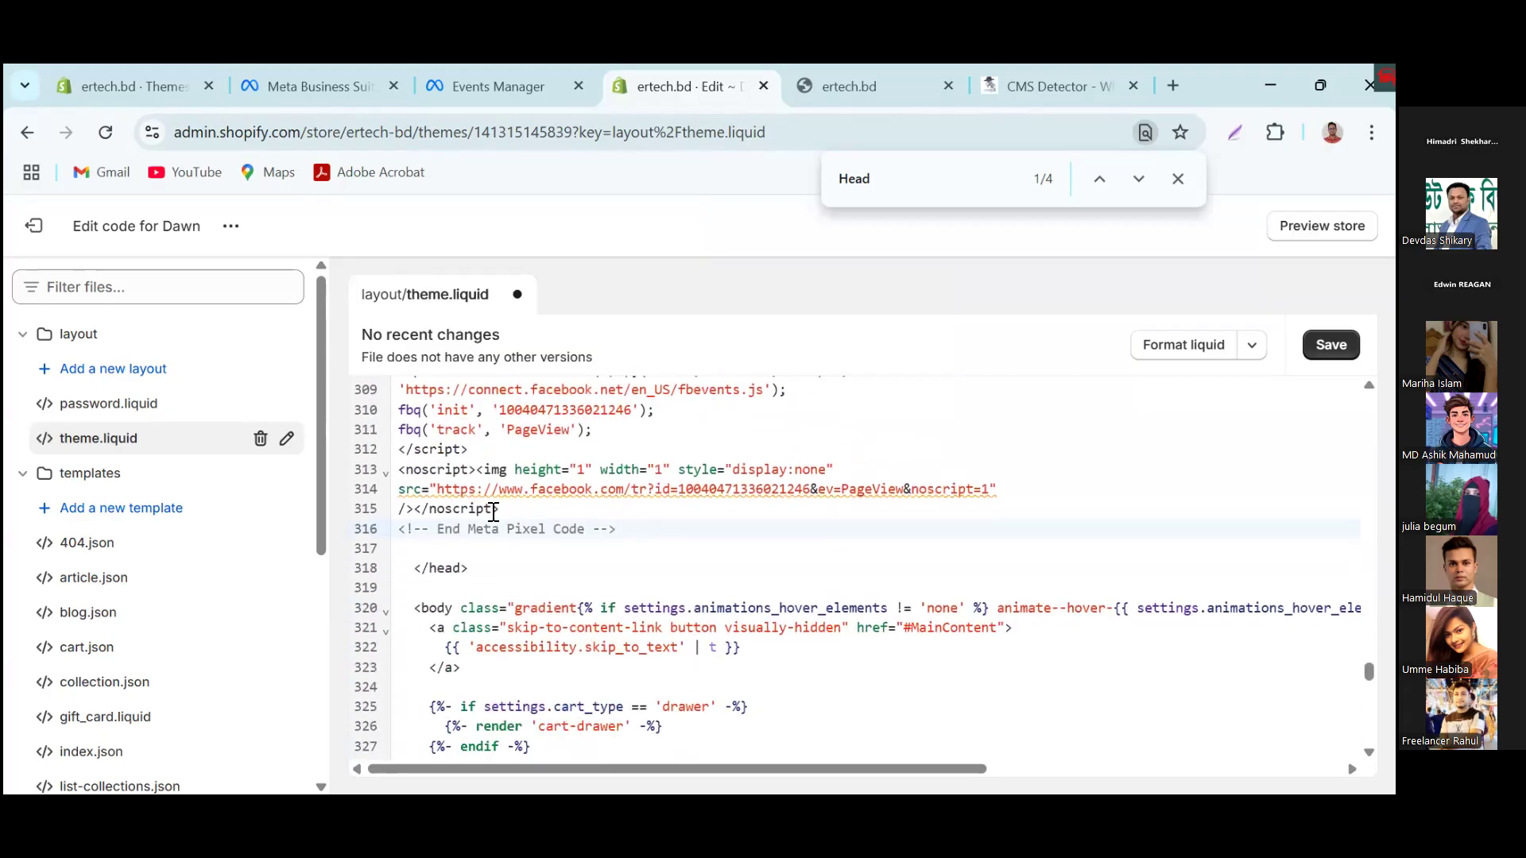
Step: Recheck the pixel setup page in Events Manager, then save theme.liquid and exit the Dawn code editor to the themes page
{"action": "left_click", "coordinate": [513, 87]}
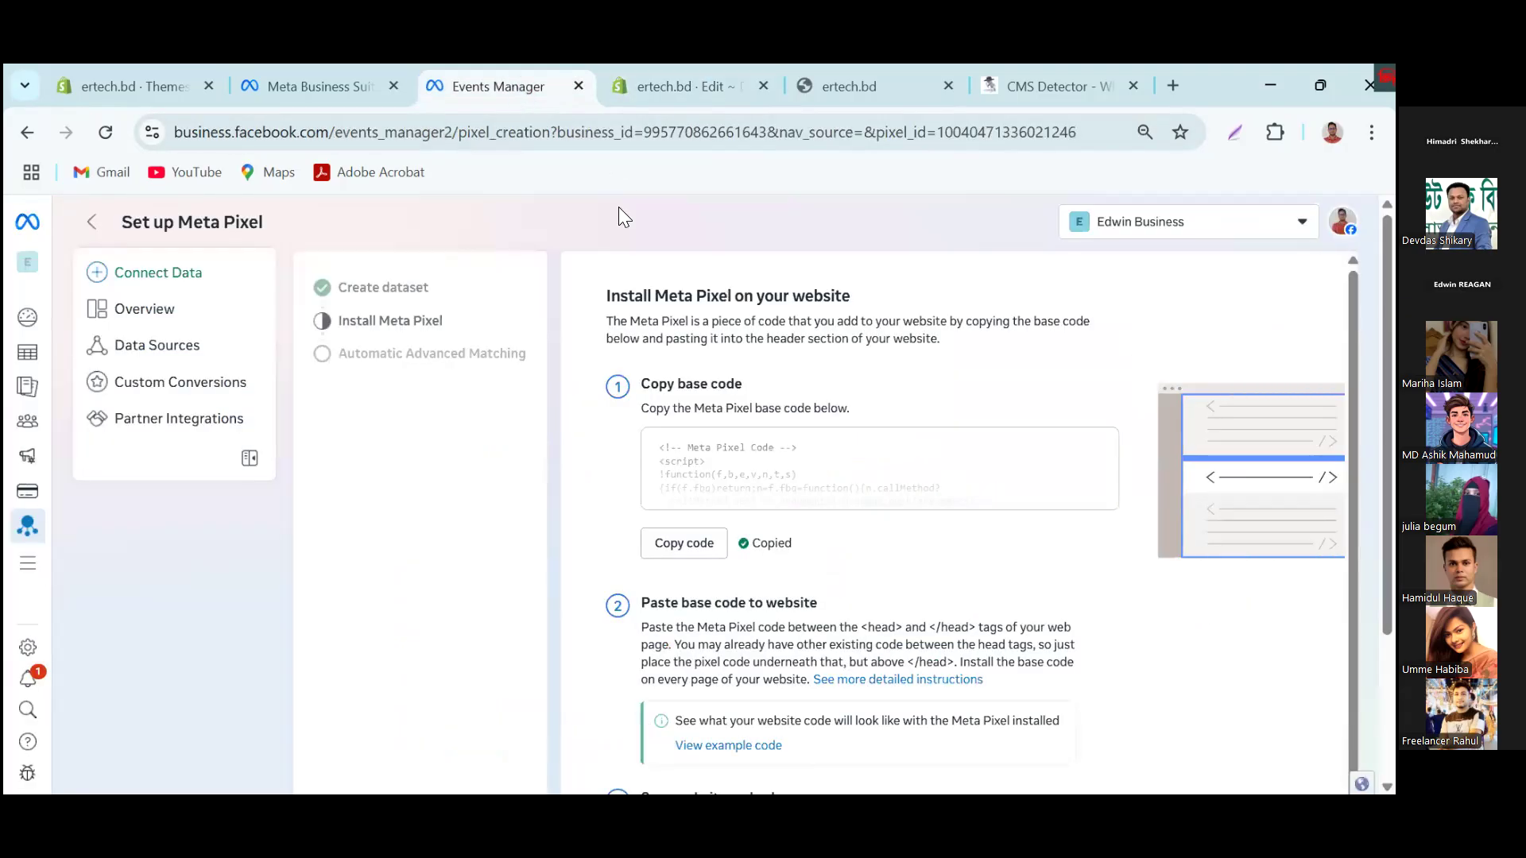
{"action": "left_click", "coordinate": [680, 93]}
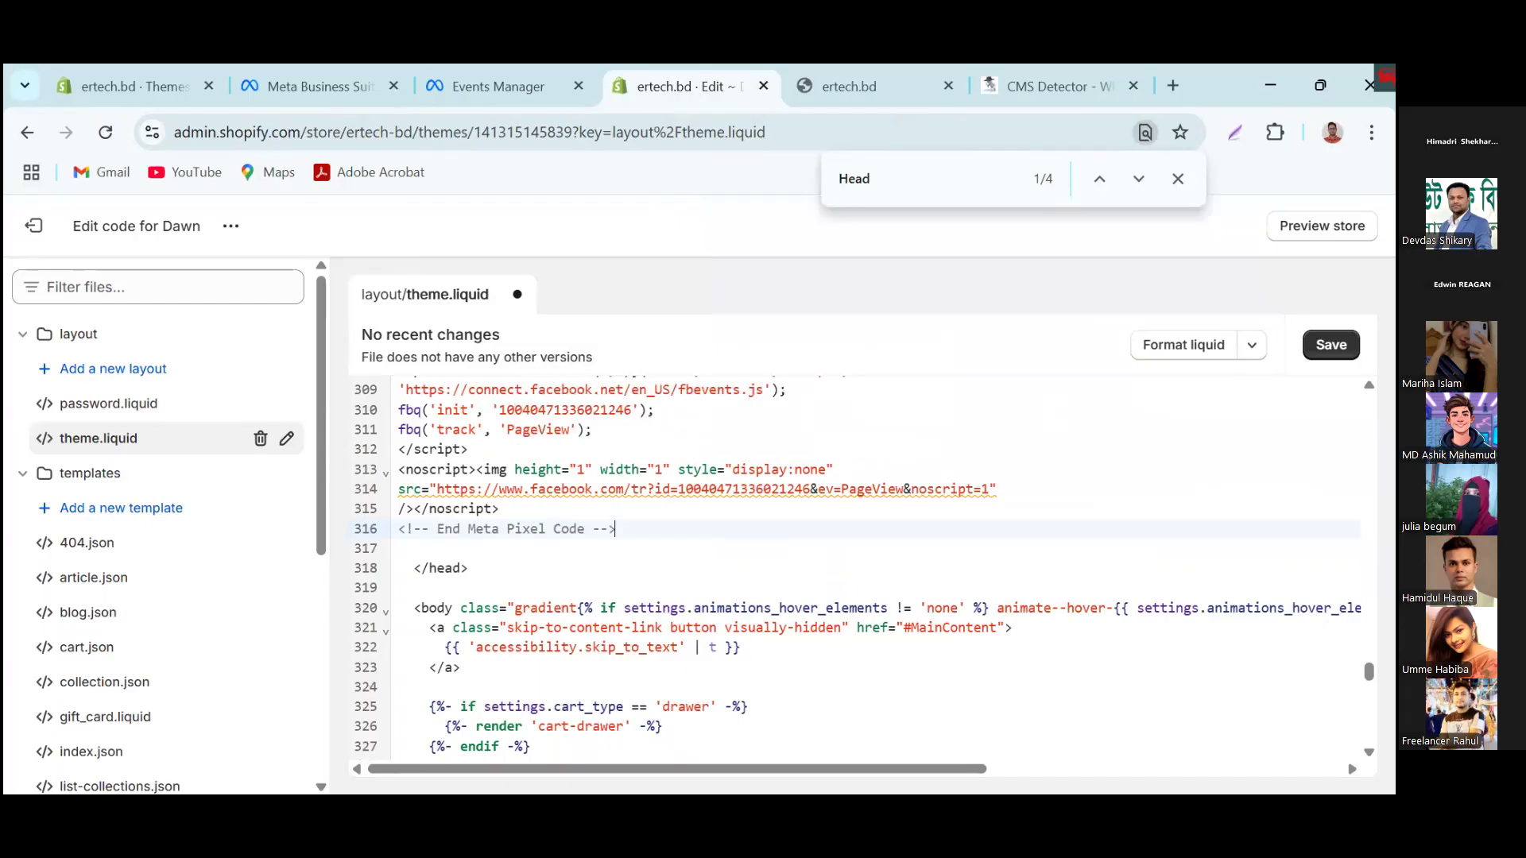
{"action": "key", "text": "ctrl+s"}
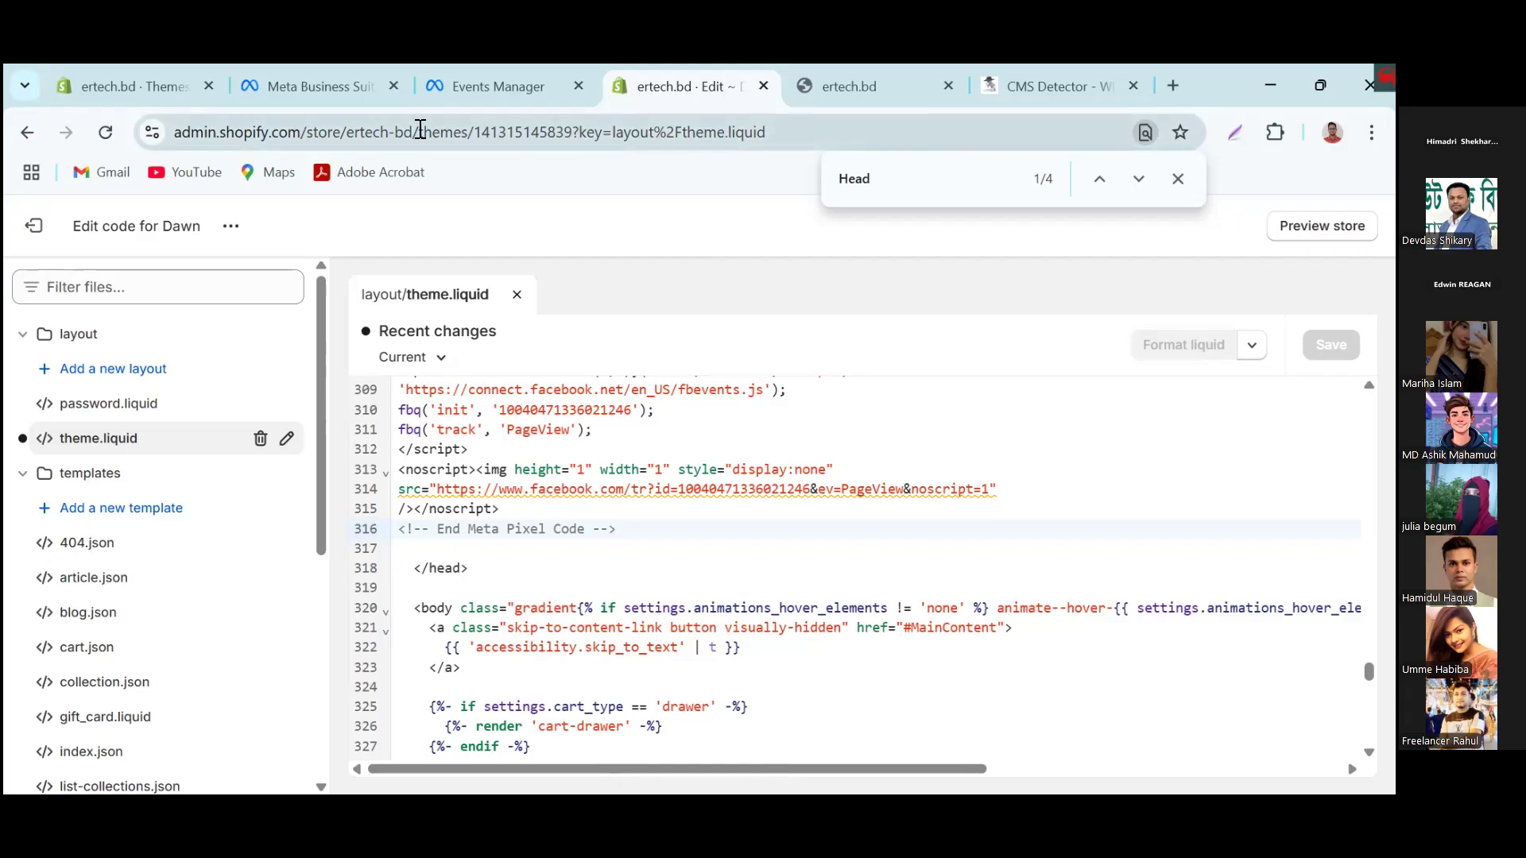
{"action": "left_click", "coordinate": [29, 231]}
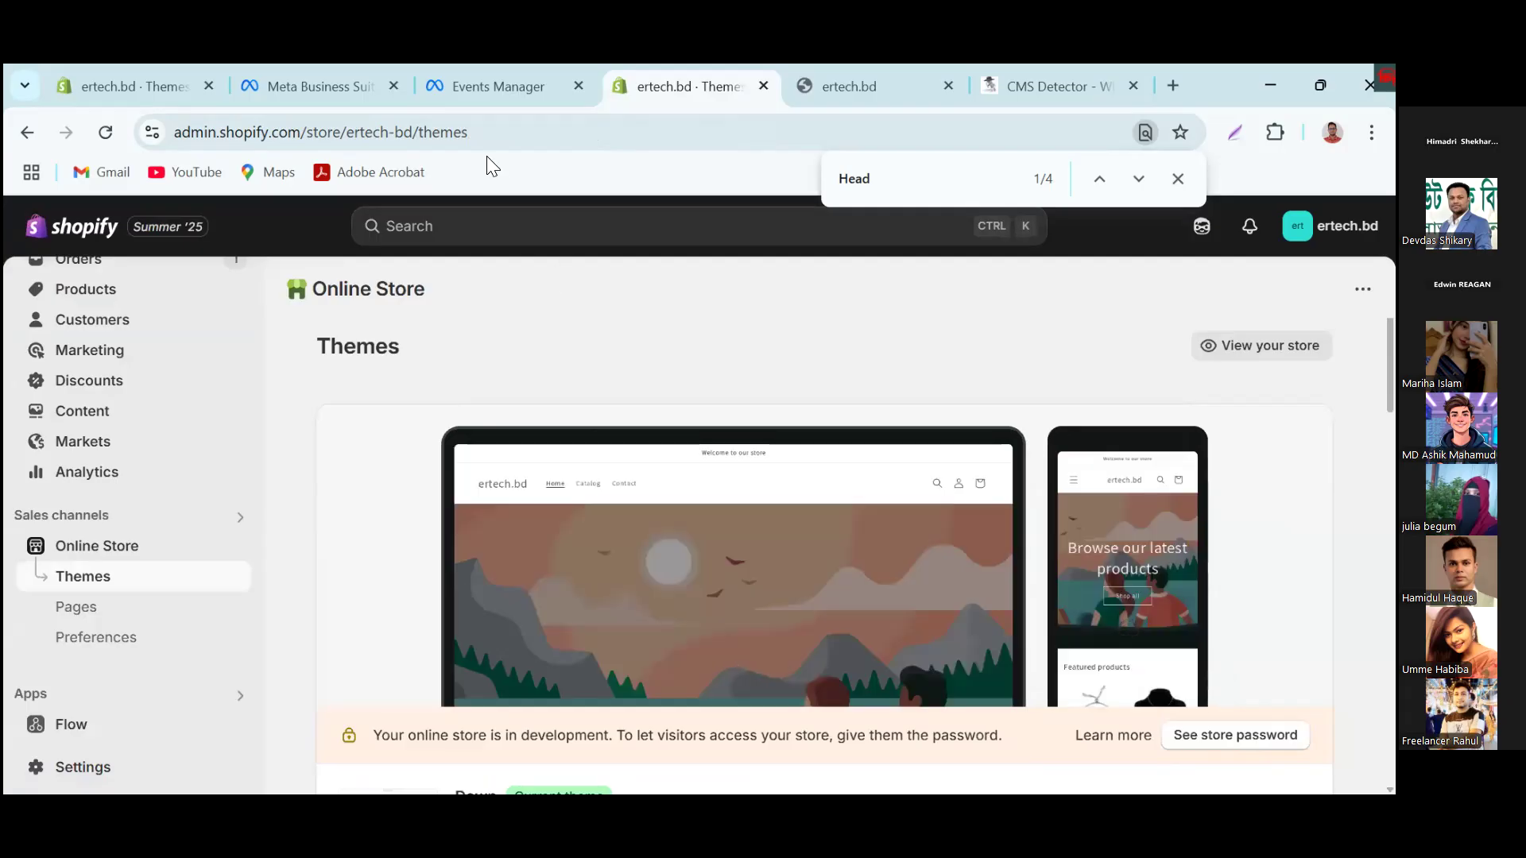
Step: Finish the Meta Pixel setup in Events Manager with automatic advanced matching turned on and all customer information fields kept
{"action": "left_click", "coordinate": [504, 87]}
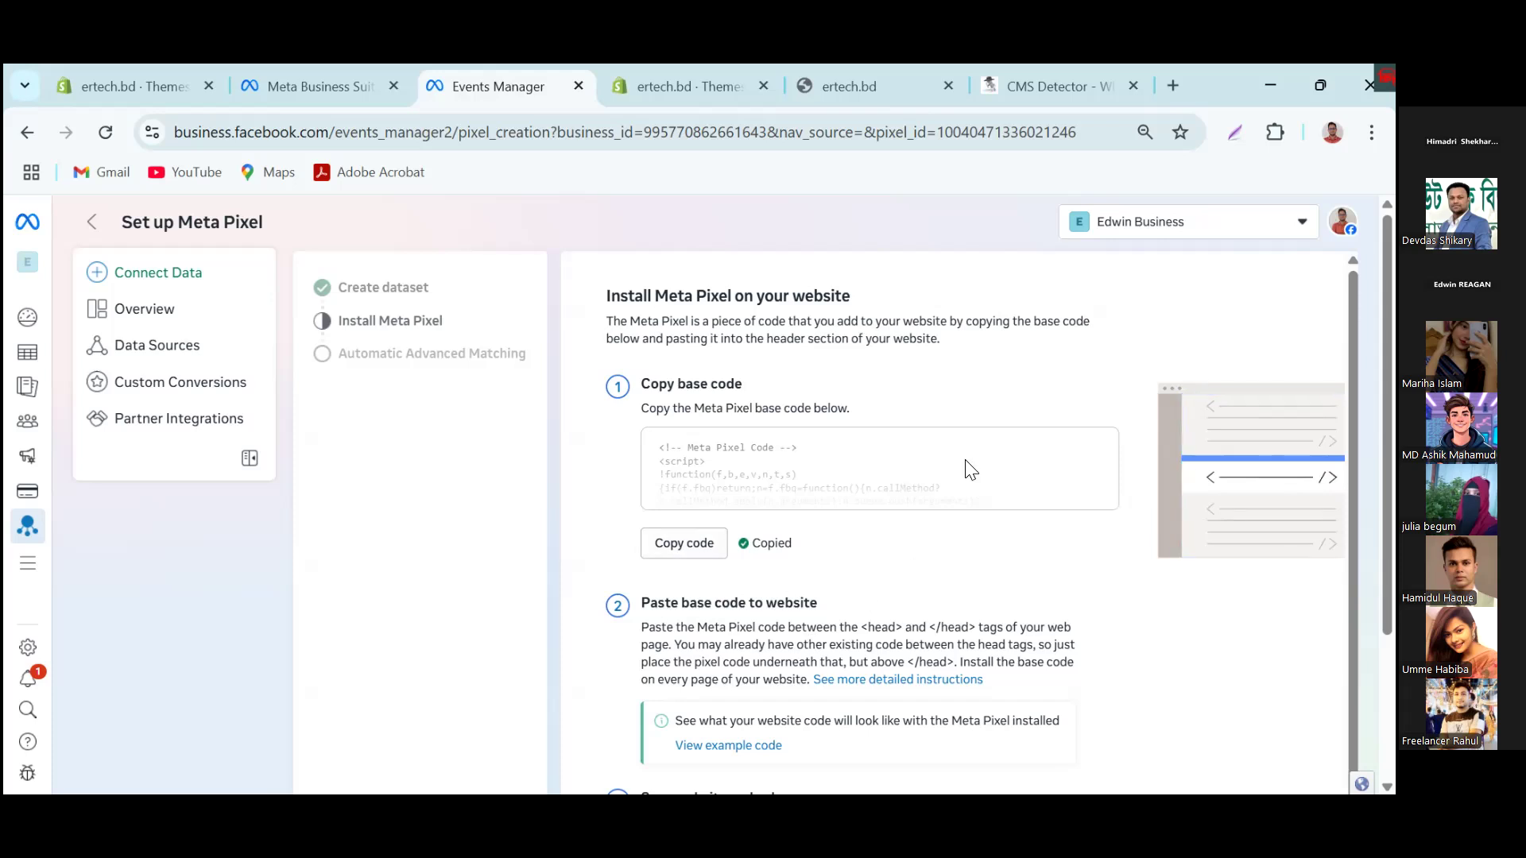
{"action": "scroll", "coordinate": [886, 595], "scroll_direction": "down", "scroll_amount": 3}
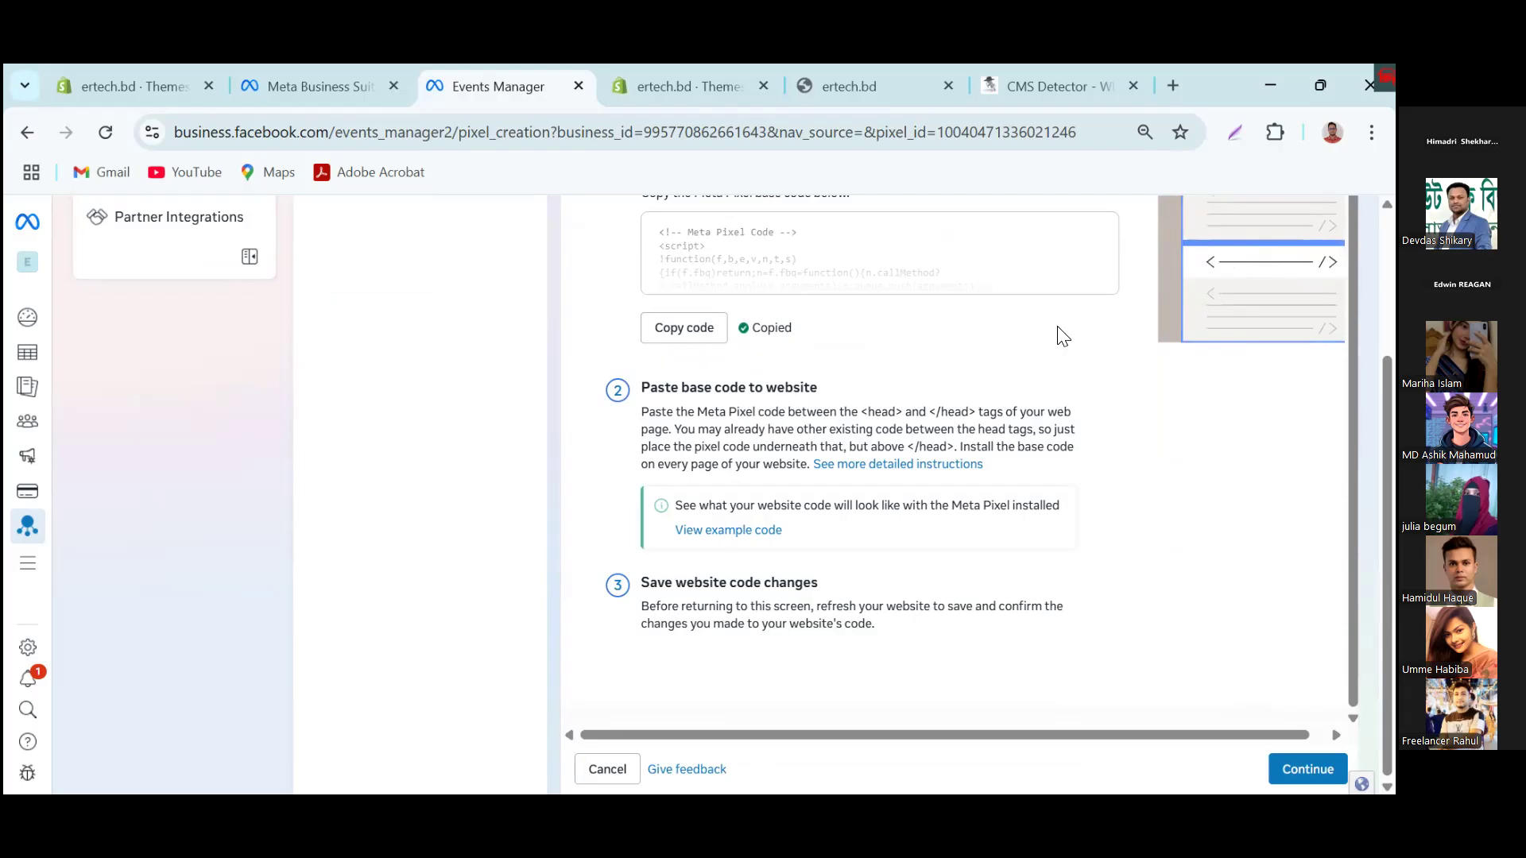
{"action": "left_click", "coordinate": [1308, 770]}
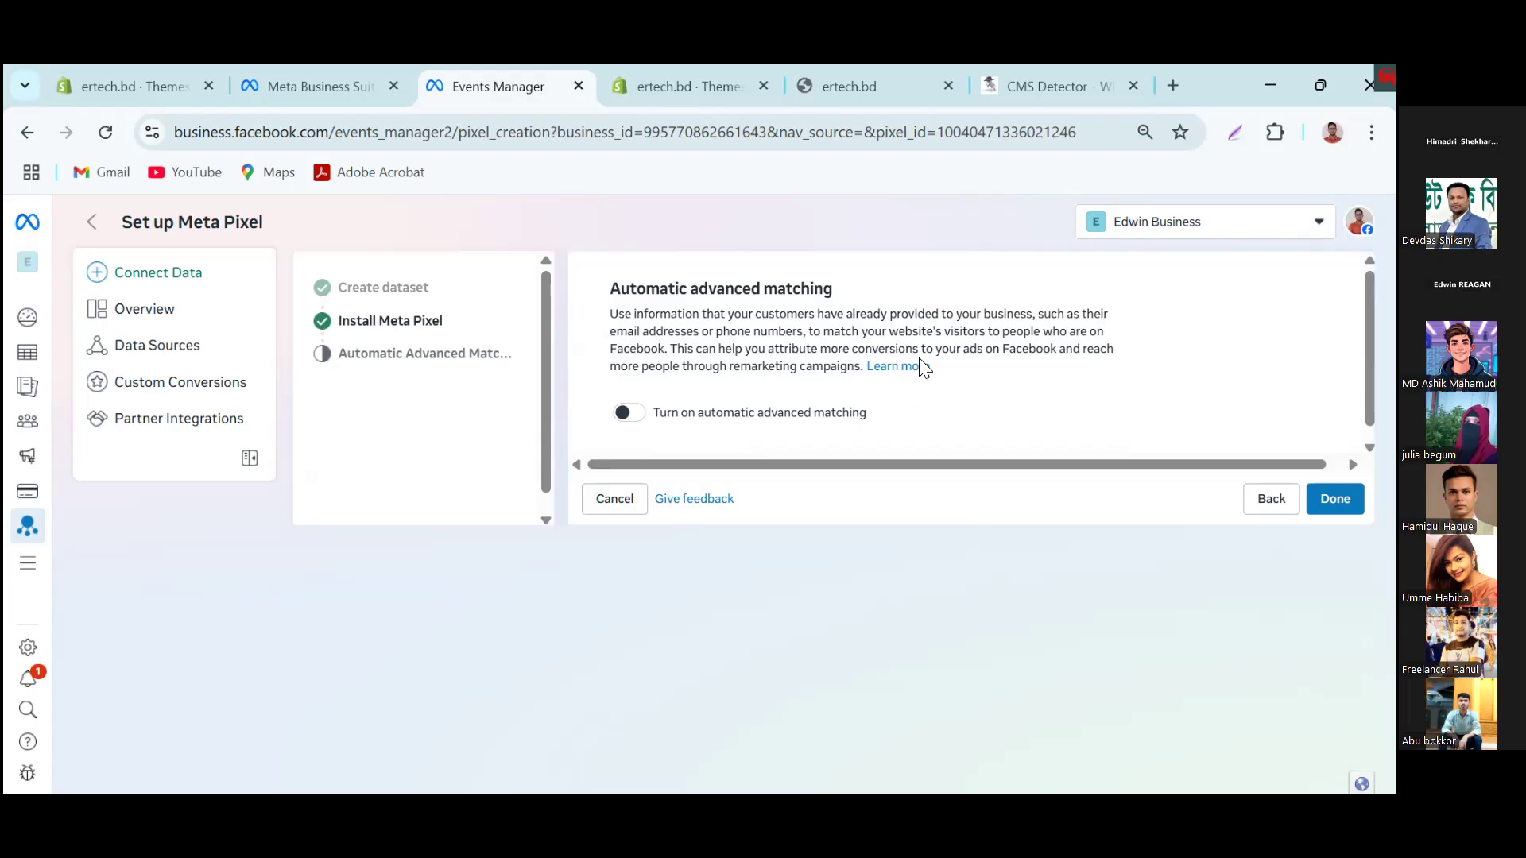
{"action": "left_click", "coordinate": [629, 412]}
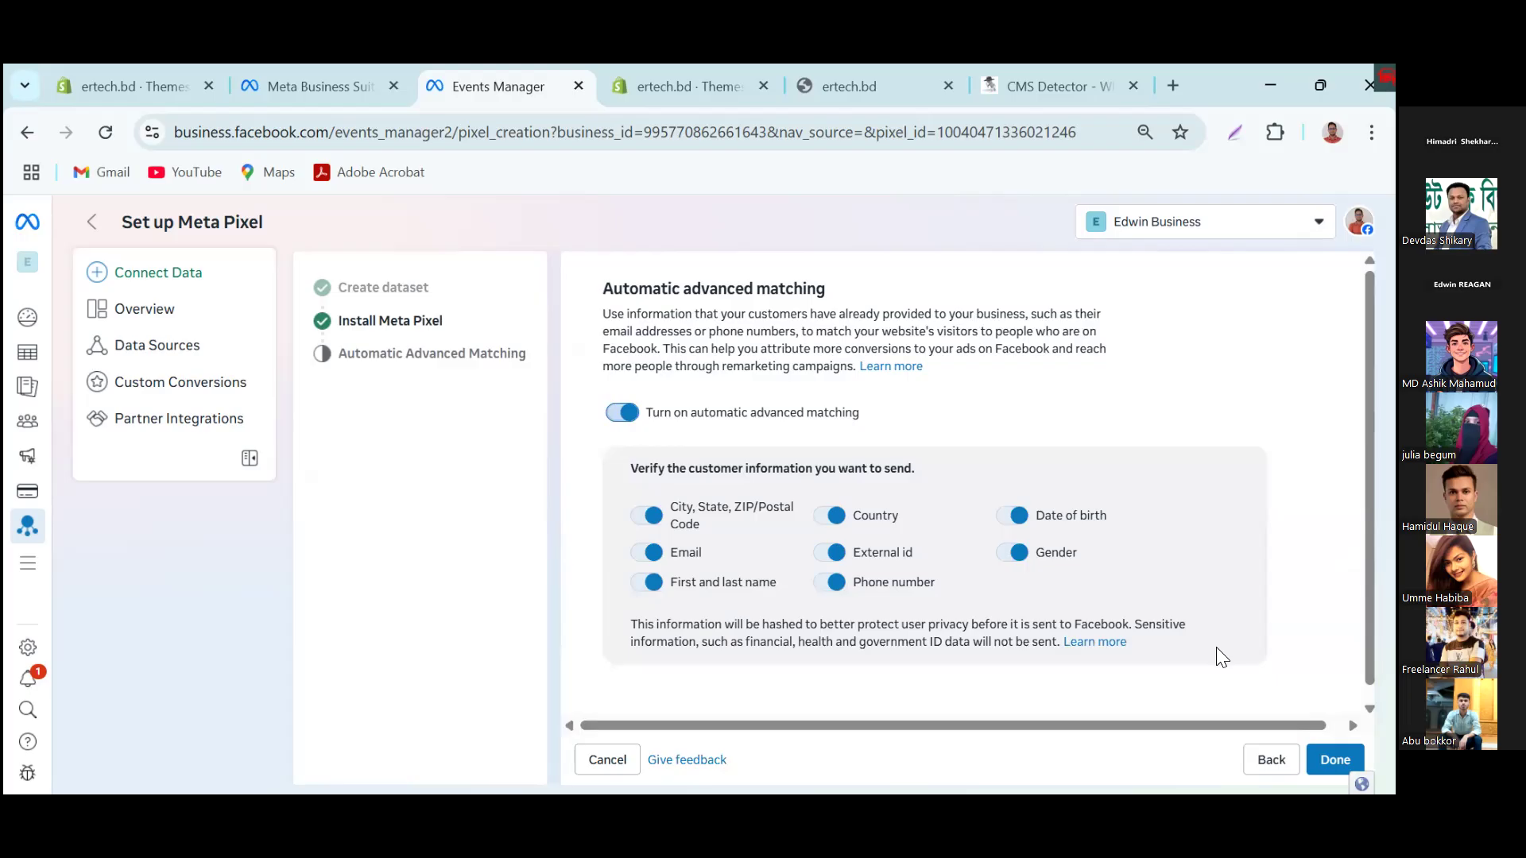
{"action": "scroll", "coordinate": [1216, 654], "scroll_direction": "down", "scroll_amount": 1}
{"action": "left_click", "coordinate": [1336, 760]}
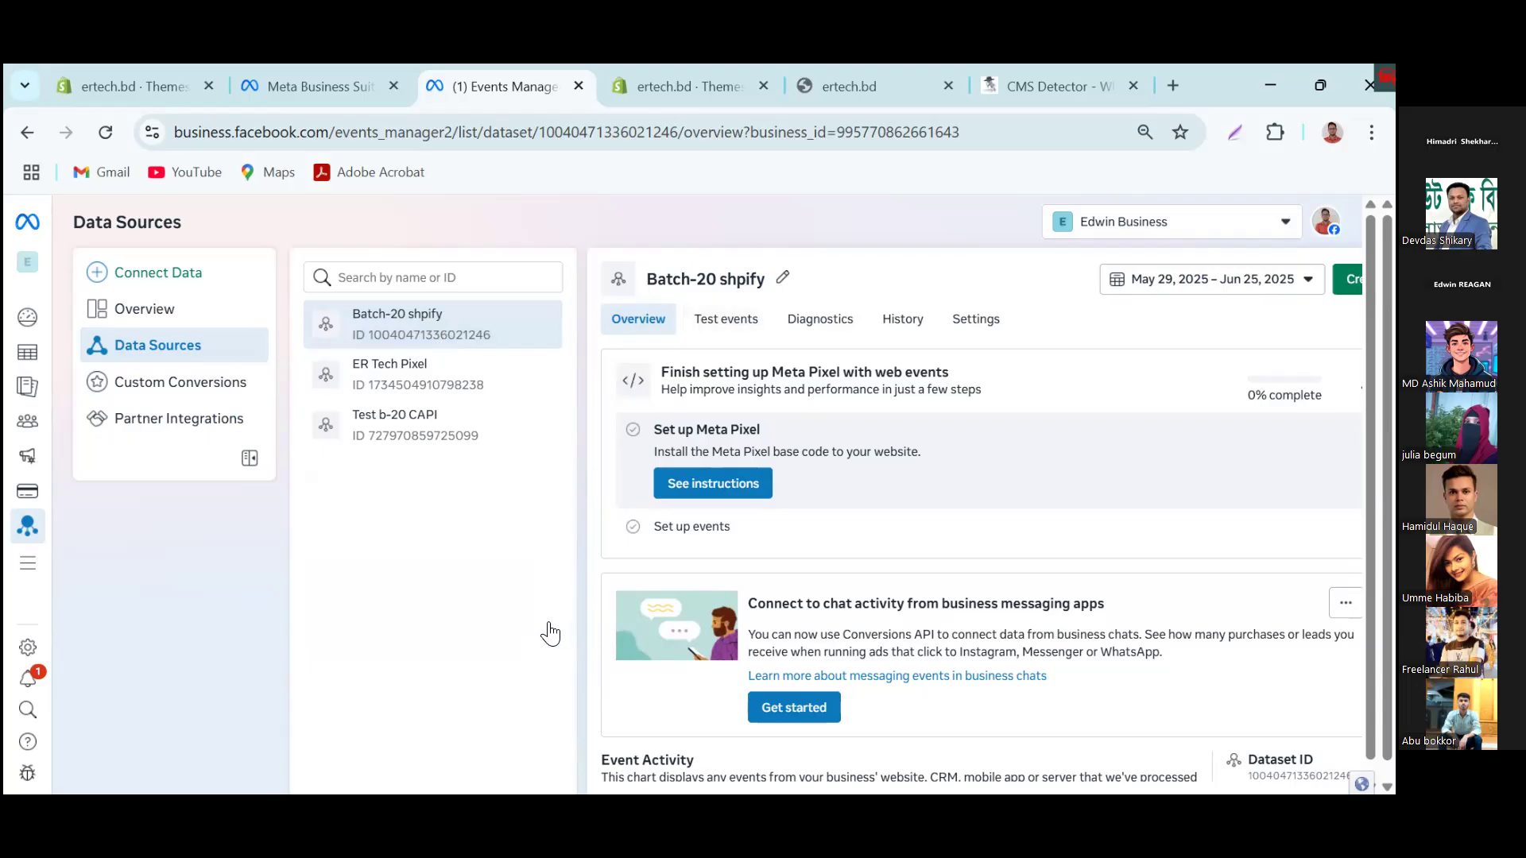
Step: Start a website event test for the Batch-20 shpify dataset using the store URL ertech-bd.myshopify.com
{"action": "left_click", "coordinate": [726, 319]}
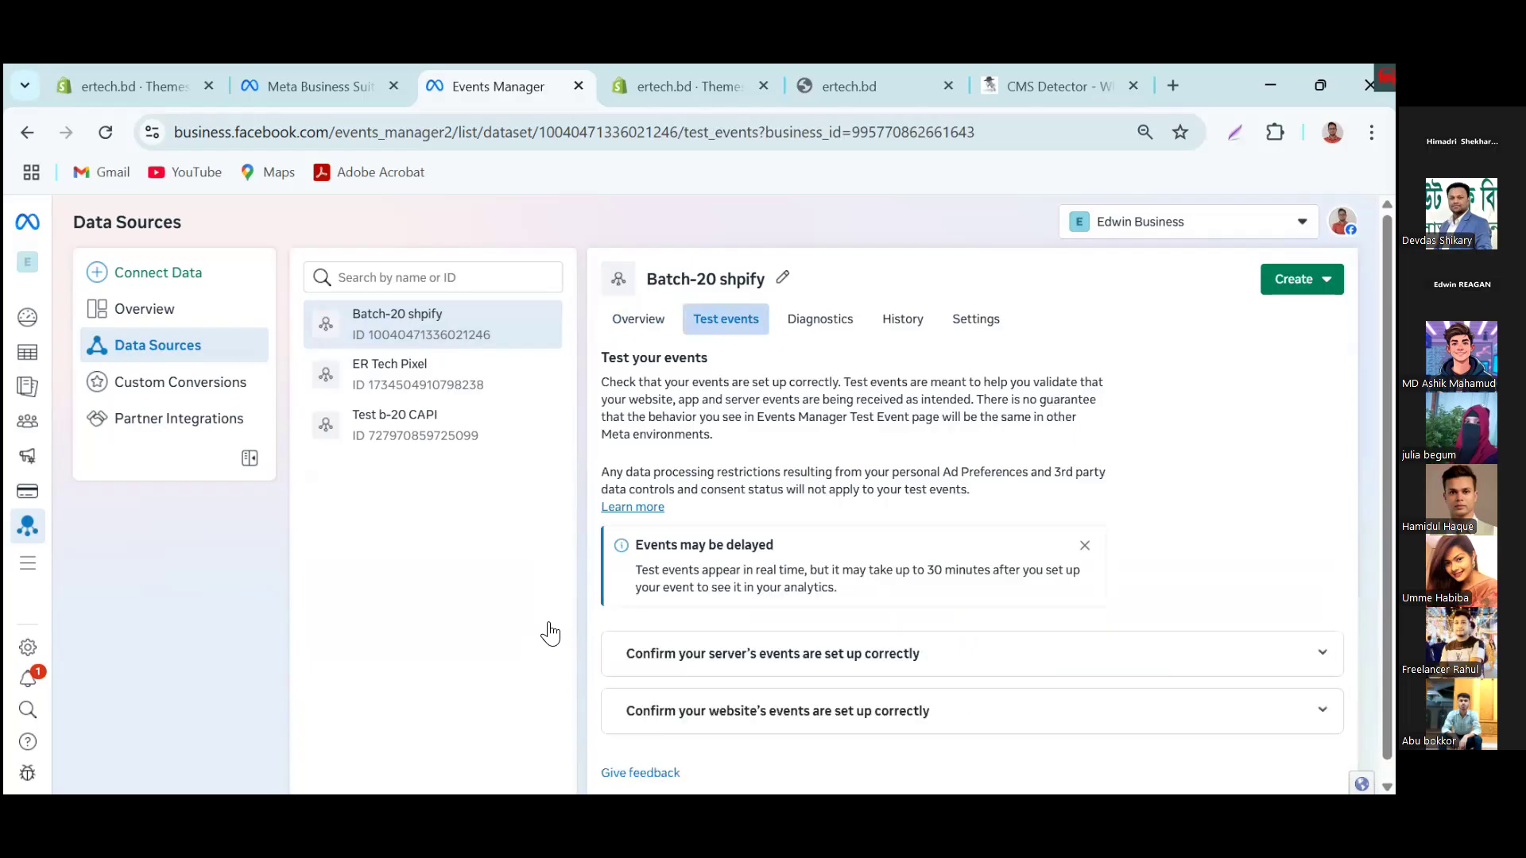
{"action": "scroll", "coordinate": [550, 633], "scroll_direction": "down", "scroll_amount": 1}
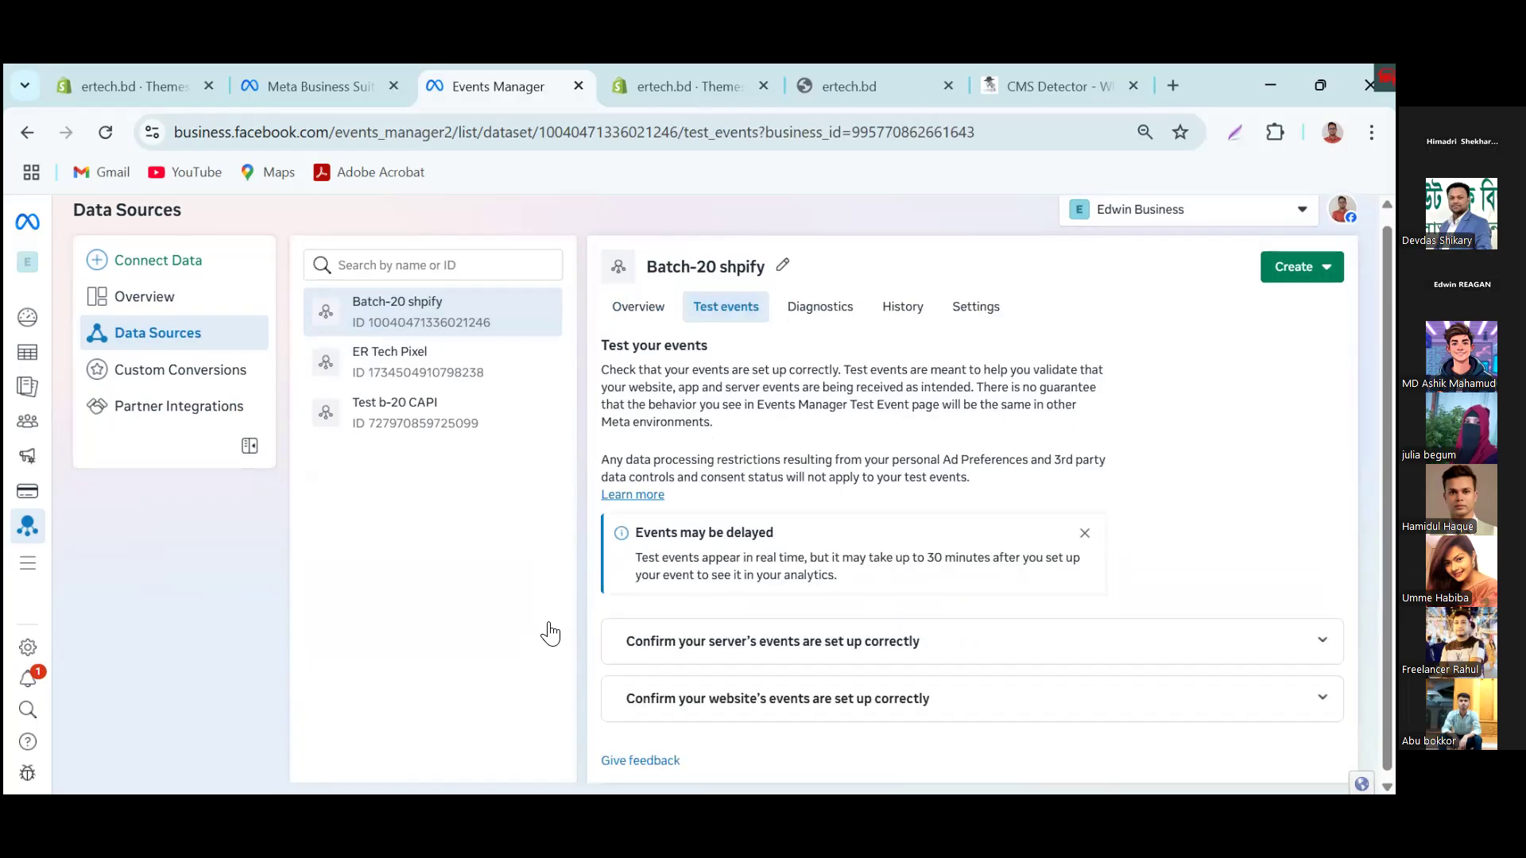
{"action": "left_click", "coordinate": [751, 712]}
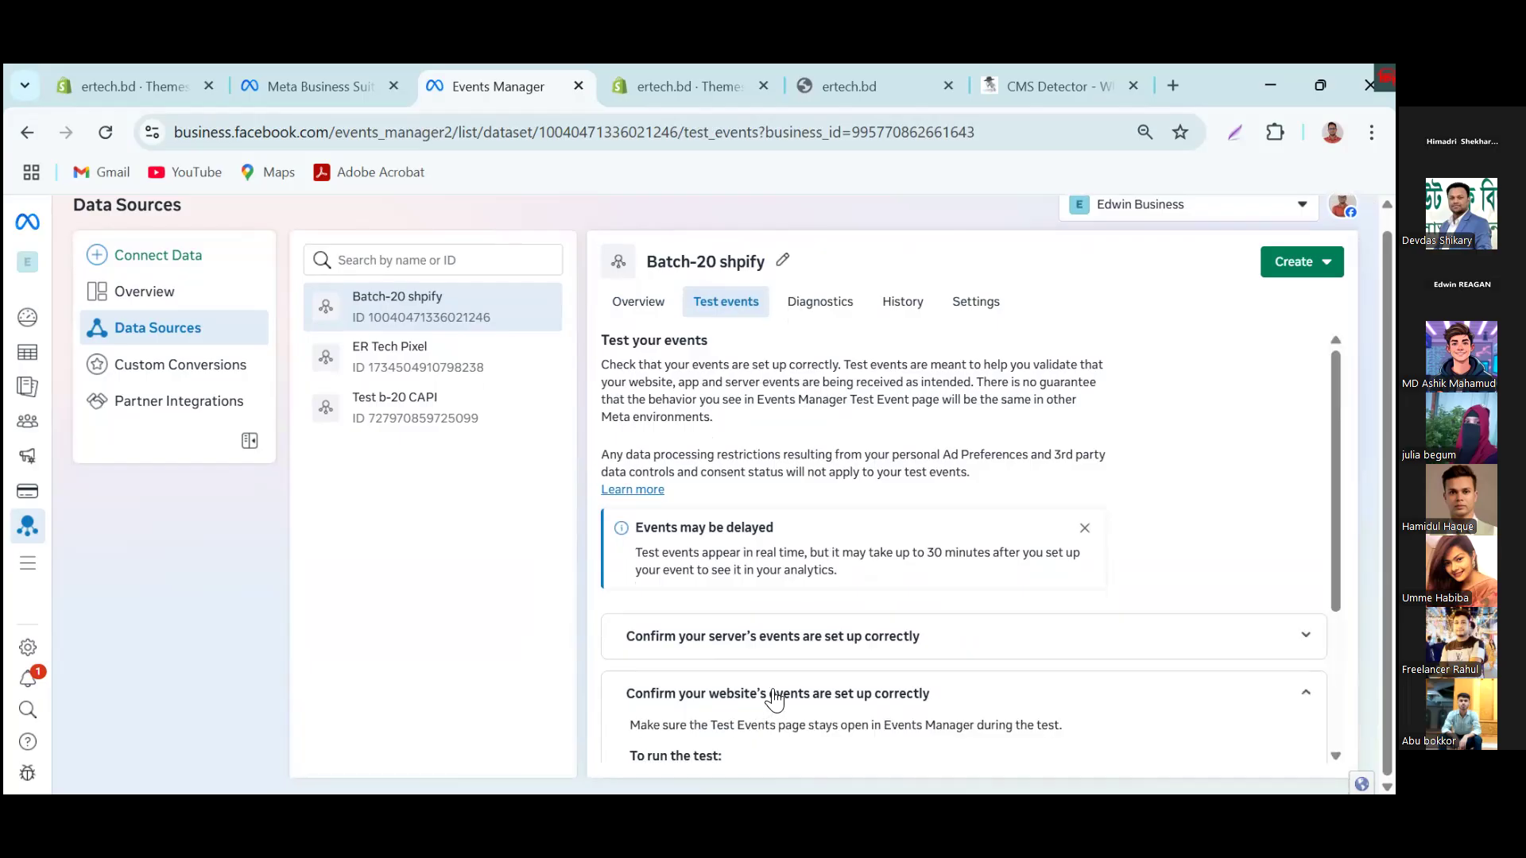
{"action": "scroll", "coordinate": [779, 699], "scroll_direction": "down", "scroll_amount": 3}
{"action": "left_click", "coordinate": [793, 654]}
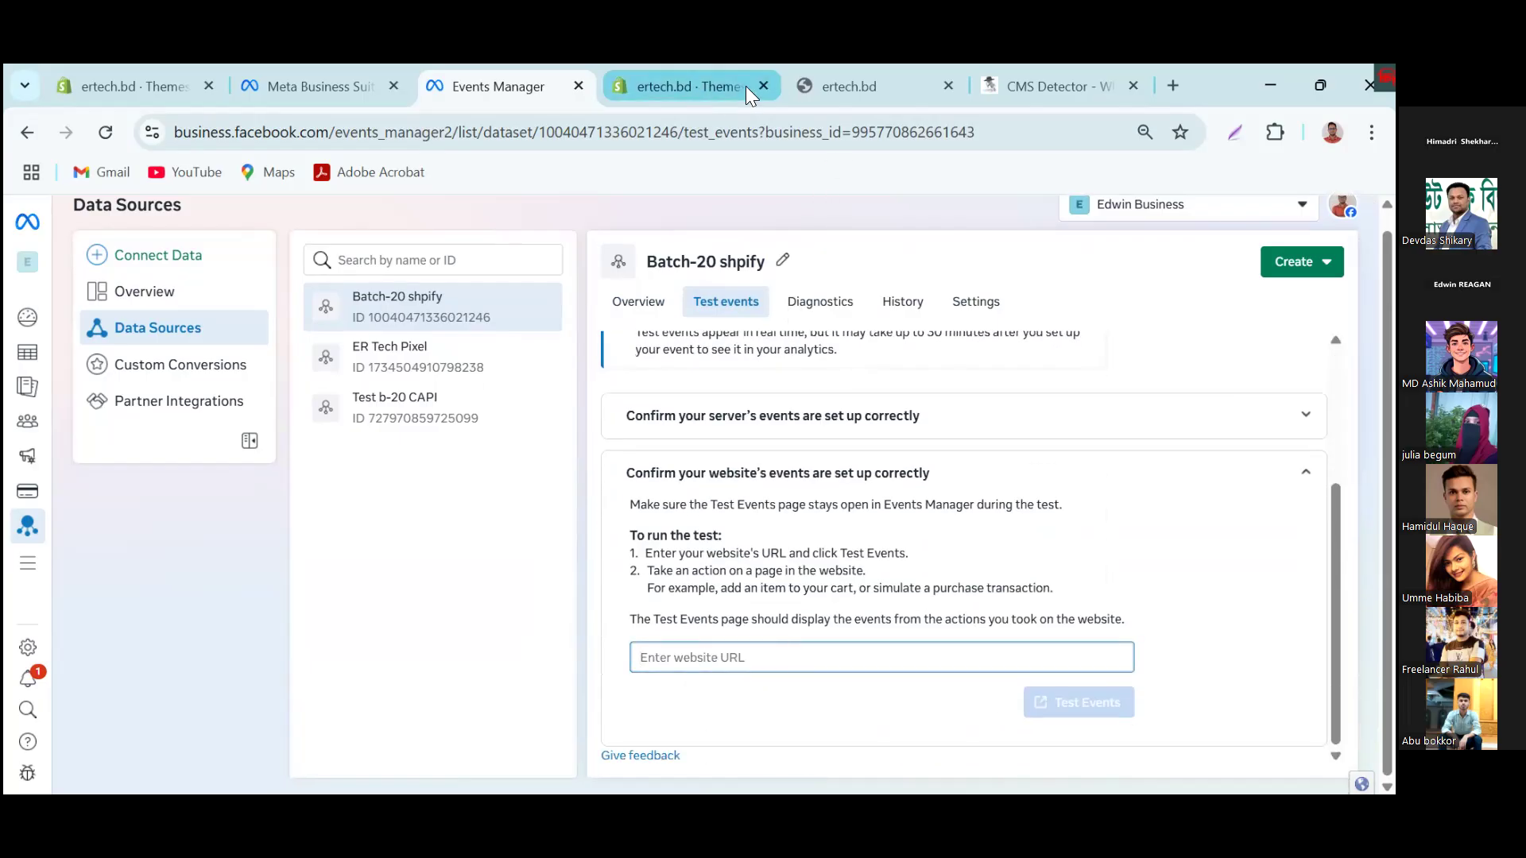
{"action": "left_click", "coordinate": [854, 84]}
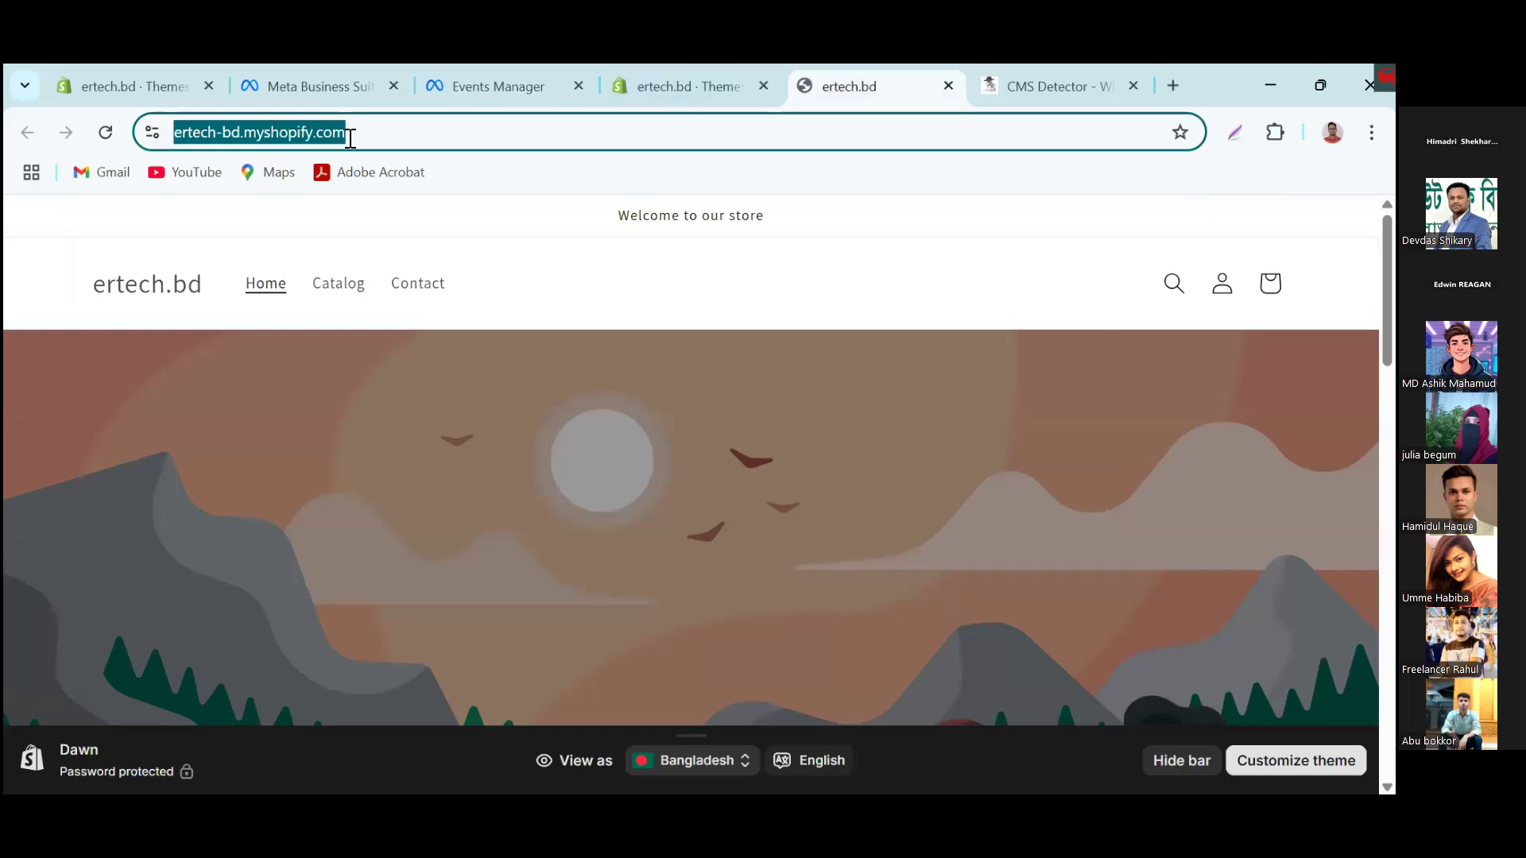
{"action": "left_click", "coordinate": [499, 87]}
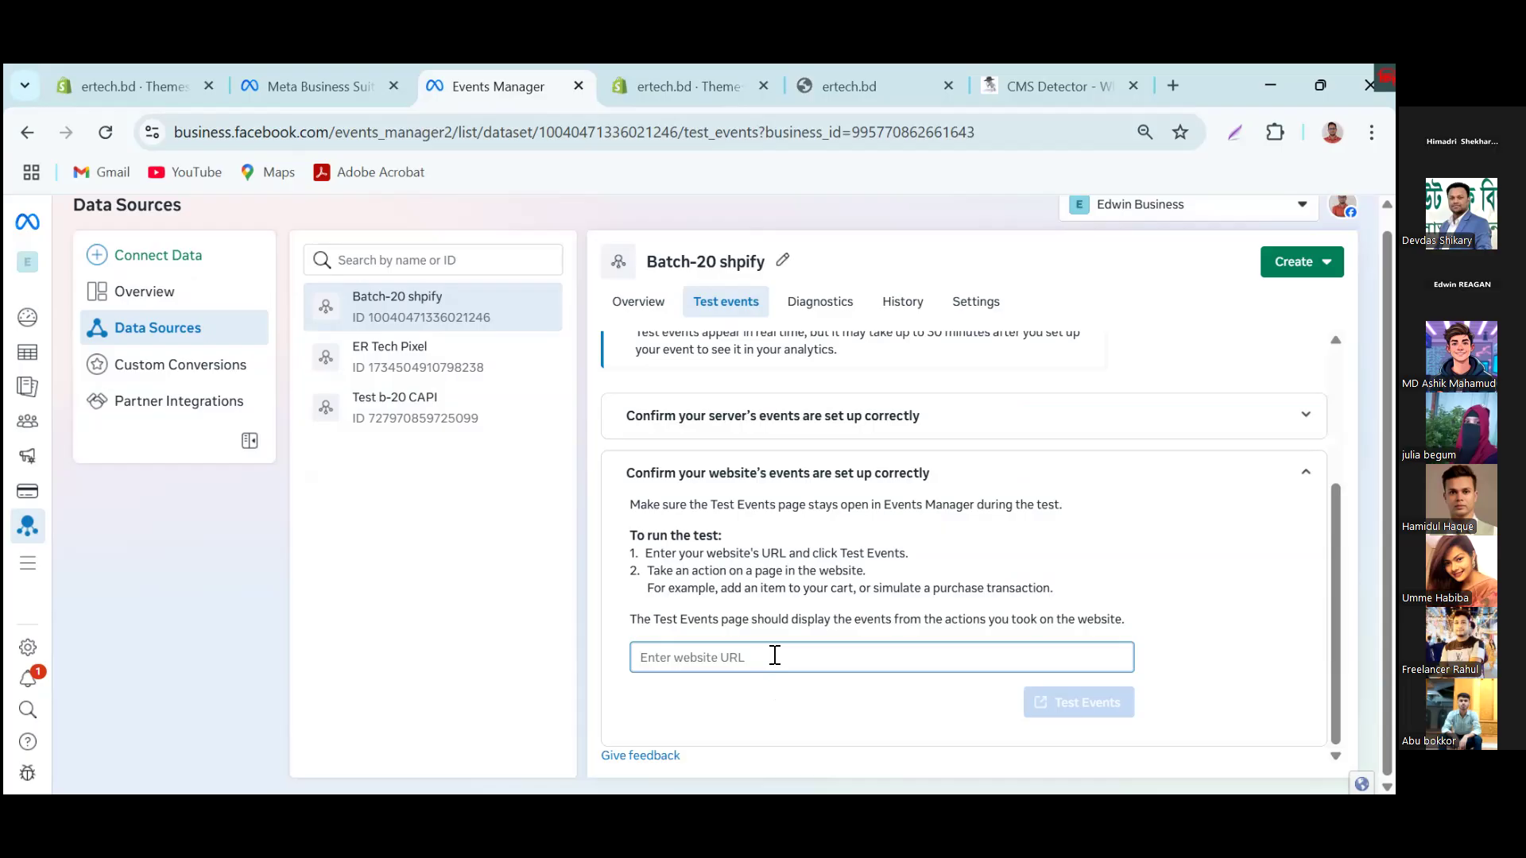
{"action": "type", "text": "https://ertech-bd.myshopify.com/"}
{"action": "left_click", "coordinate": [1111, 708]}
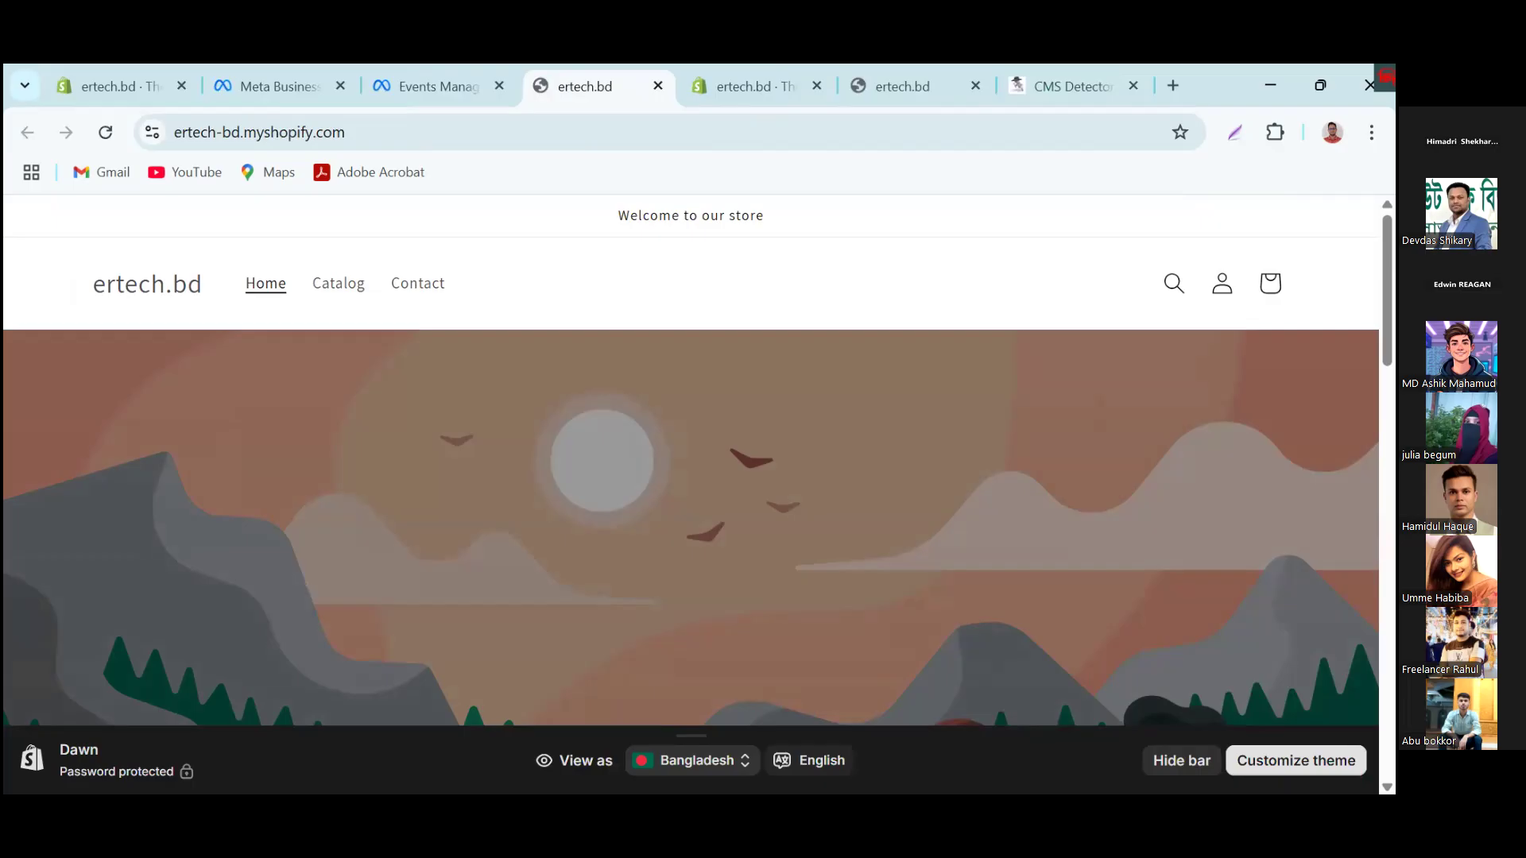
Step: Take the Gold Plated Four Leaf Clover Jewelry Set in 542 Silver white shell earrings to checkout, and check the received test events
{"action": "scroll", "coordinate": [1016, 538], "scroll_direction": "down", "scroll_amount": 10}
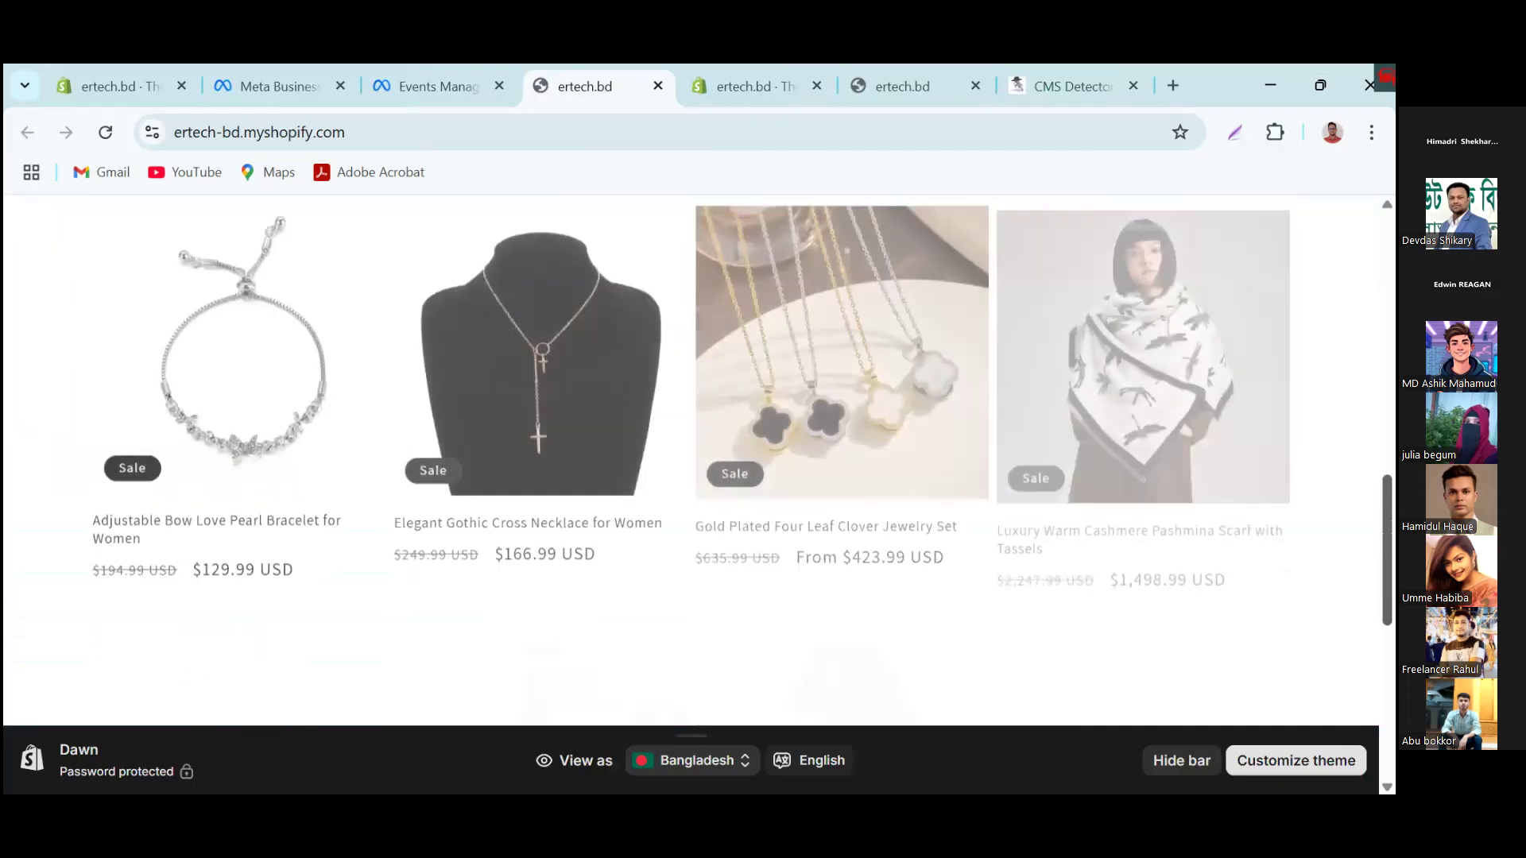
{"action": "scroll", "coordinate": [1016, 537], "scroll_direction": "down", "scroll_amount": 1}
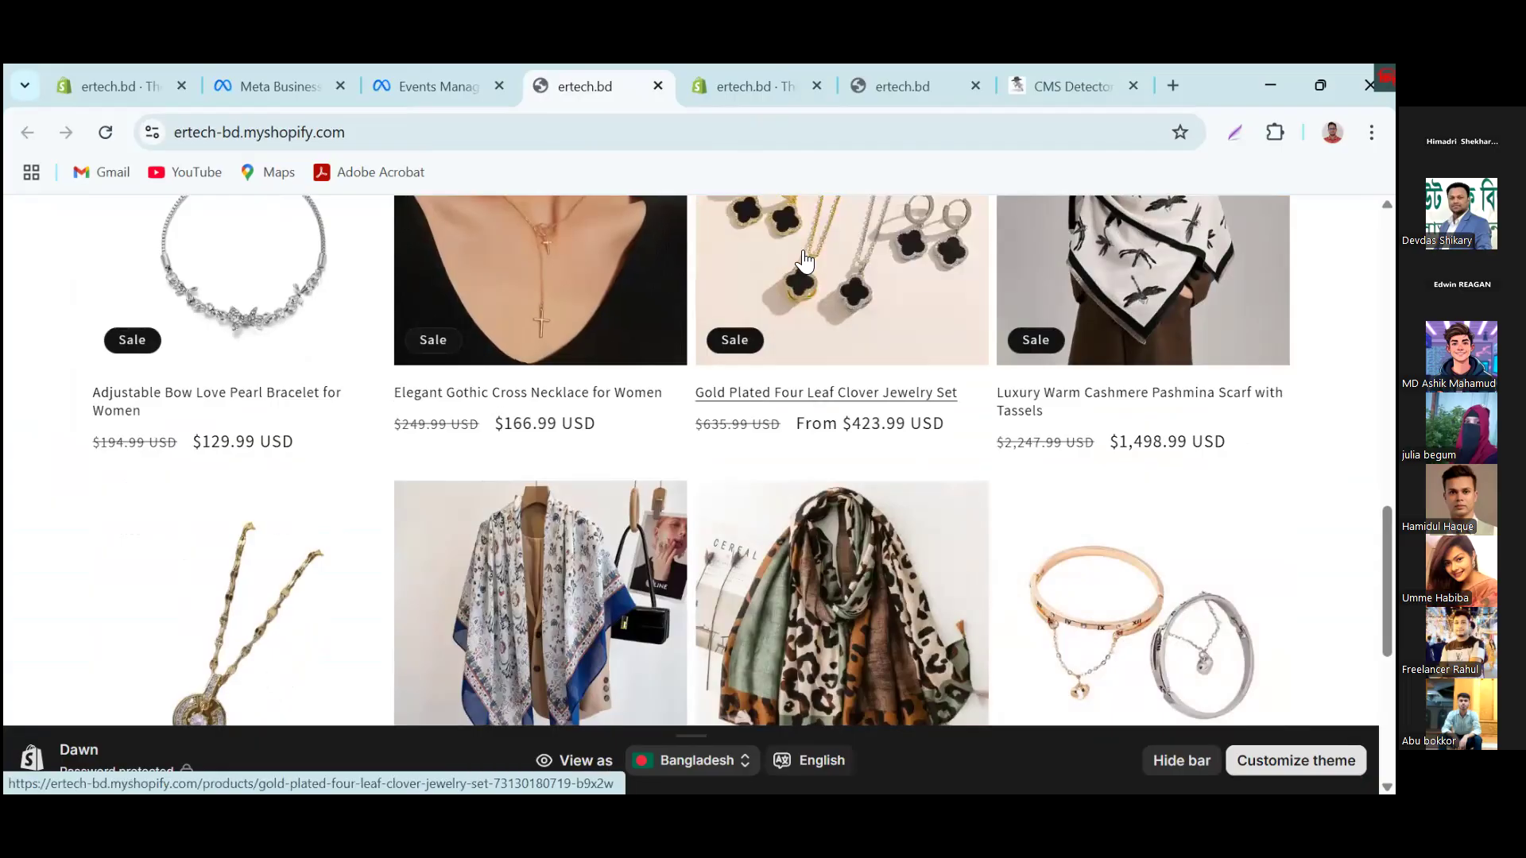
{"action": "left_click", "coordinate": [916, 270]}
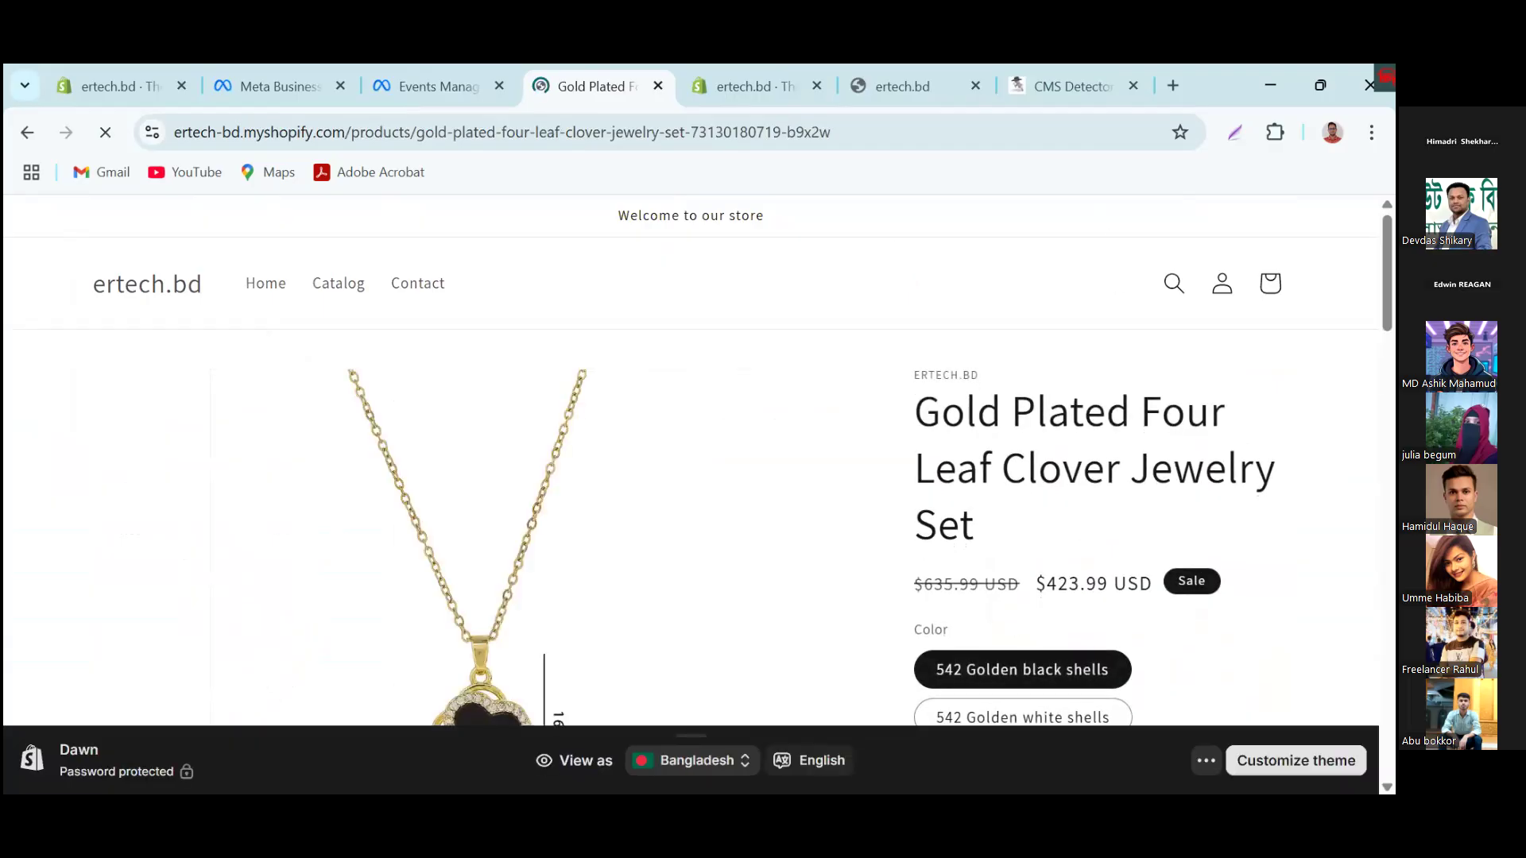
{"action": "scroll", "coordinate": [1046, 647], "scroll_direction": "down", "scroll_amount": 5}
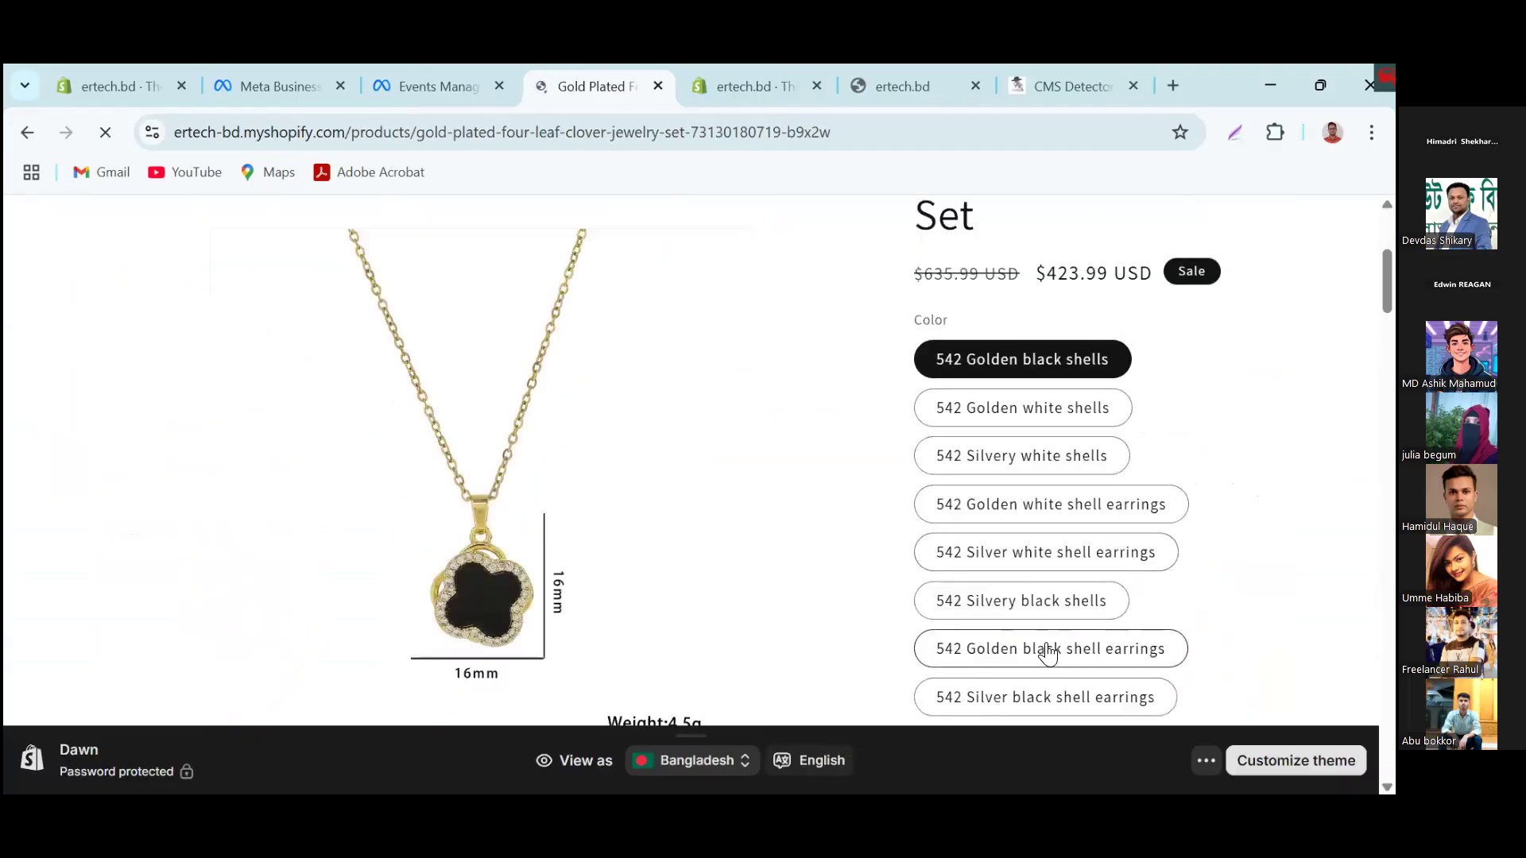
{"action": "left_click", "coordinate": [1004, 457]}
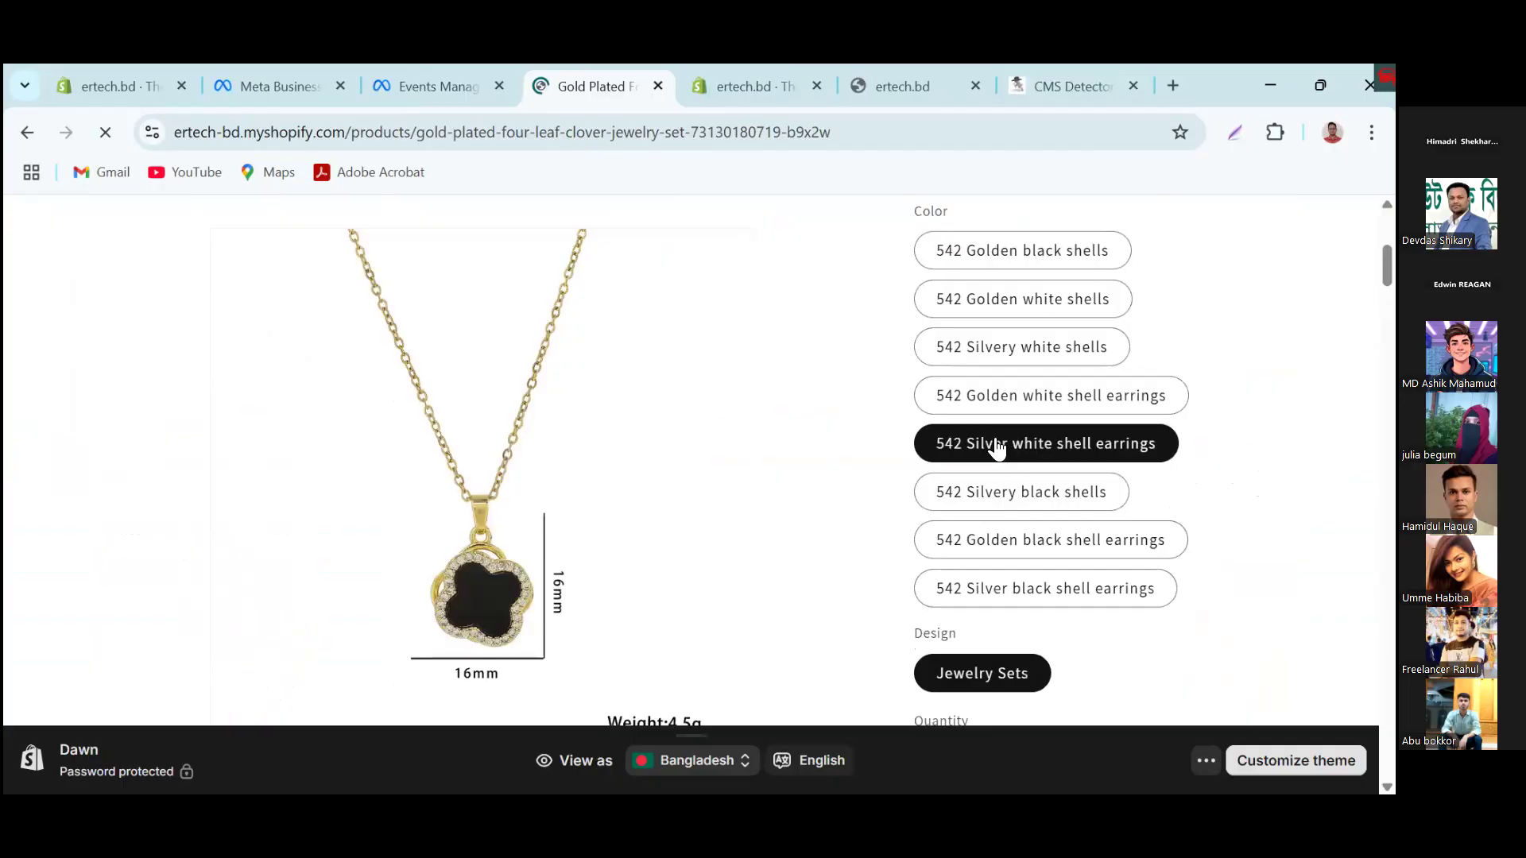
{"action": "scroll", "coordinate": [1157, 612], "scroll_direction": "down", "scroll_amount": 8}
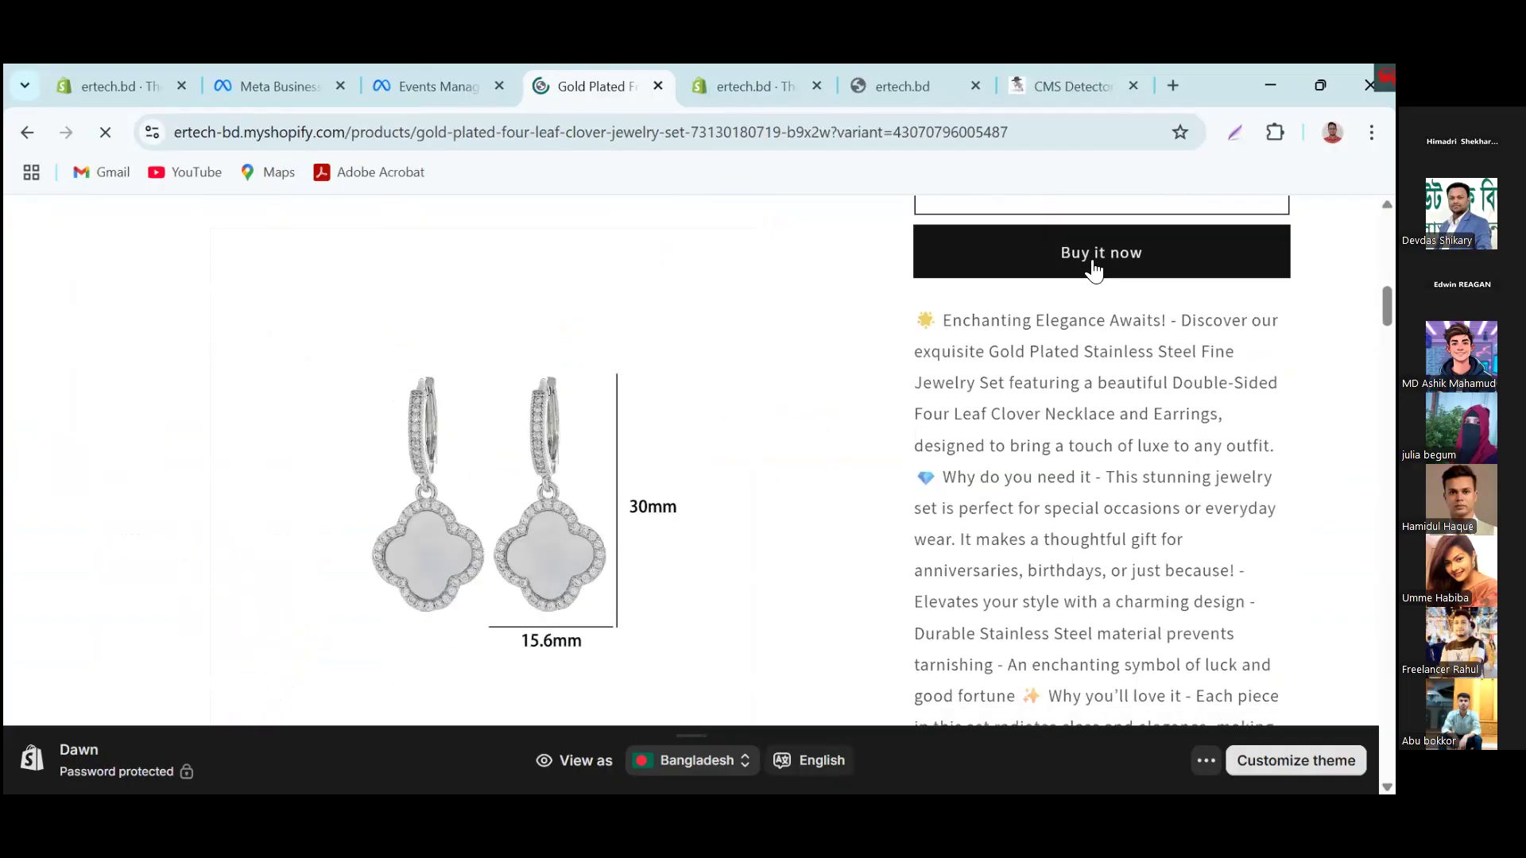
{"action": "left_click", "coordinate": [1094, 252]}
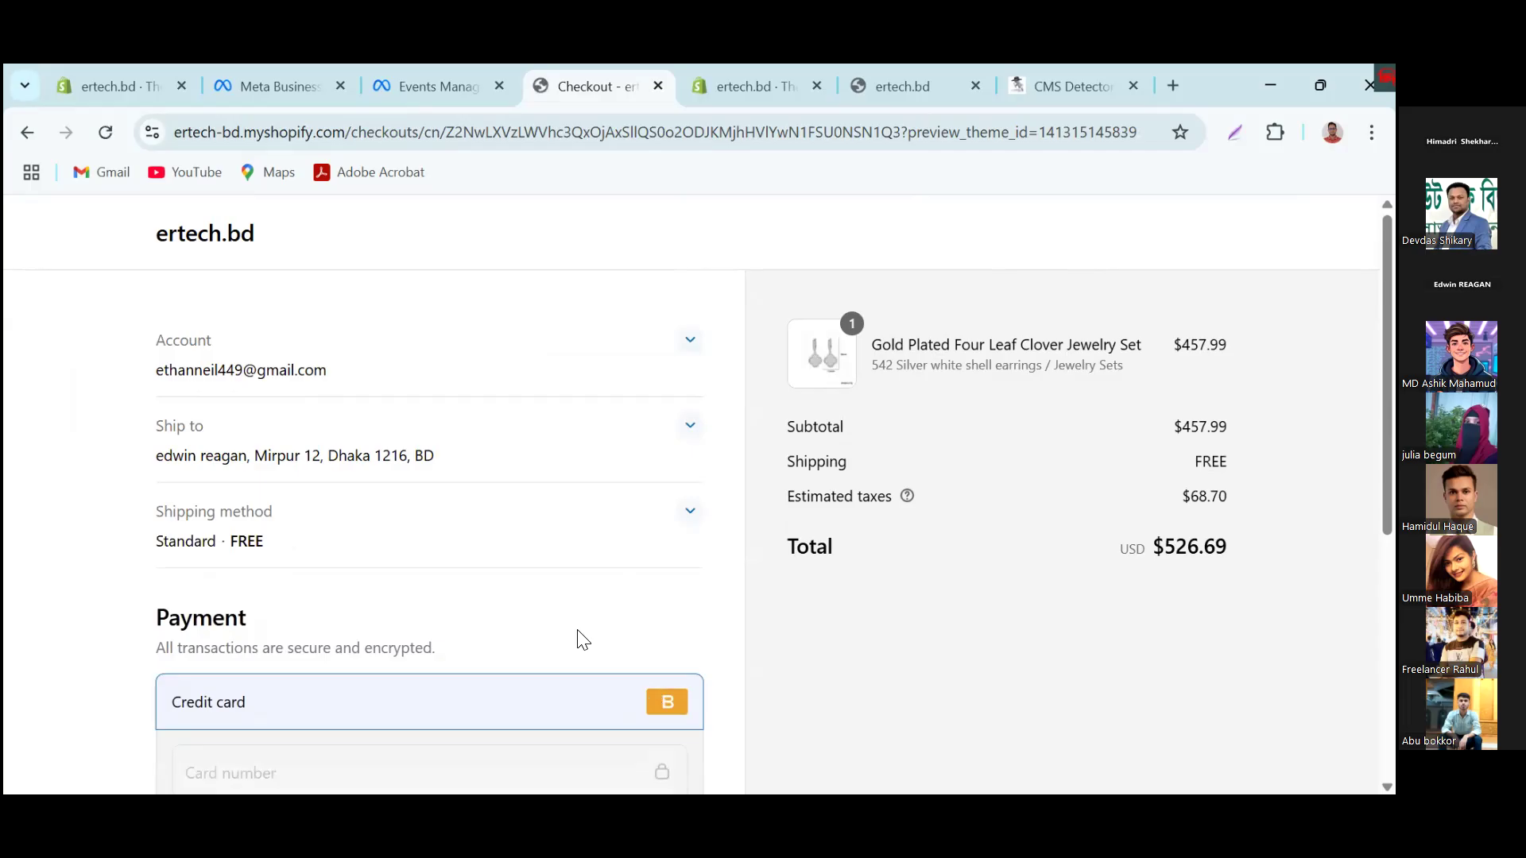
{"action": "left_click", "coordinate": [438, 82]}
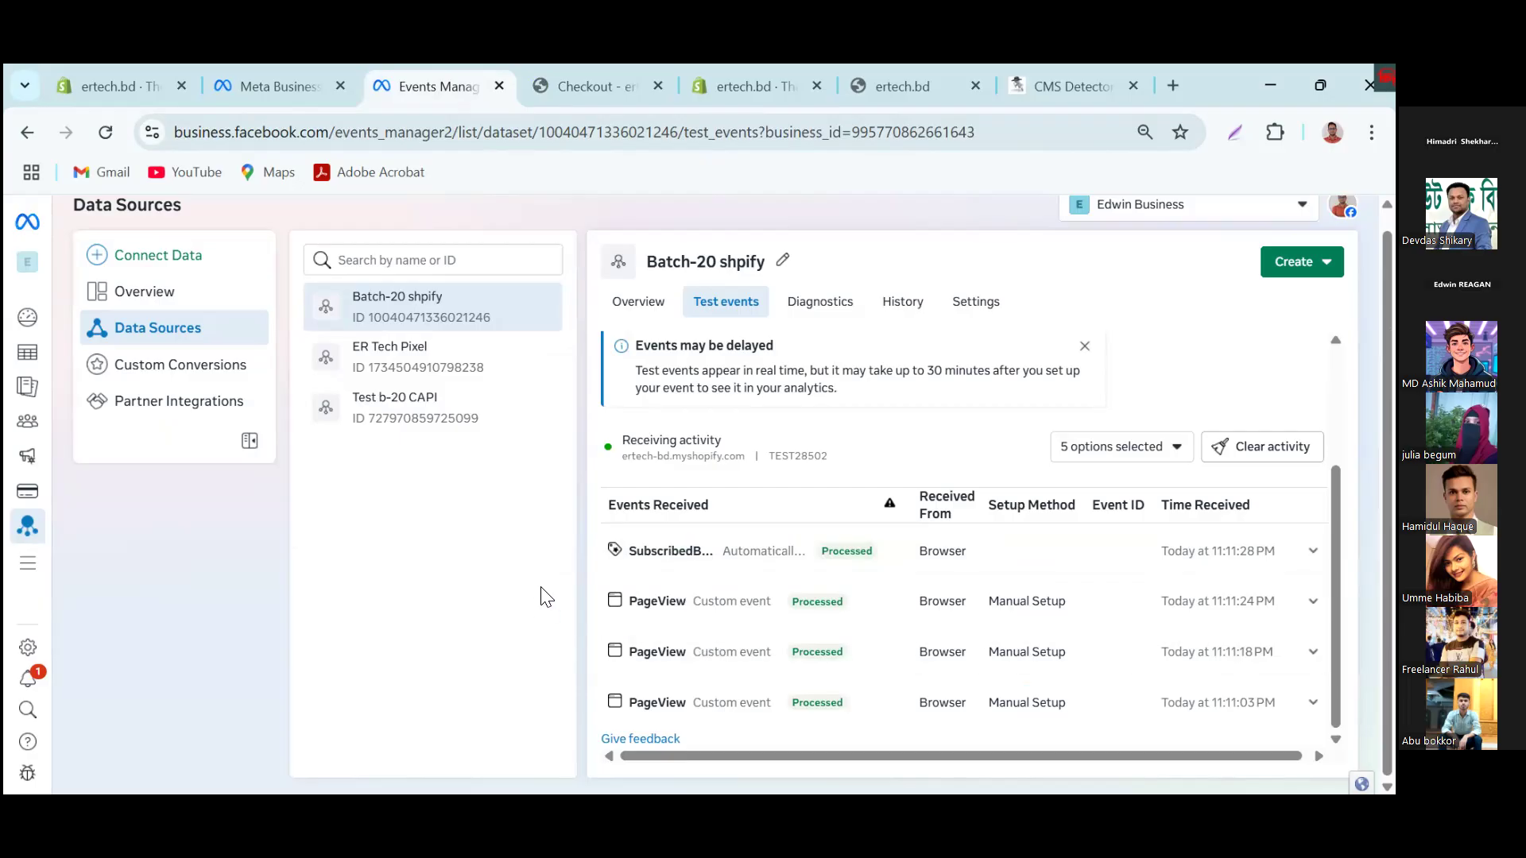
Step: Turn on tracking events automatically without code in the Batch-20 shpify dataset settings
{"action": "left_click", "coordinate": [972, 310]}
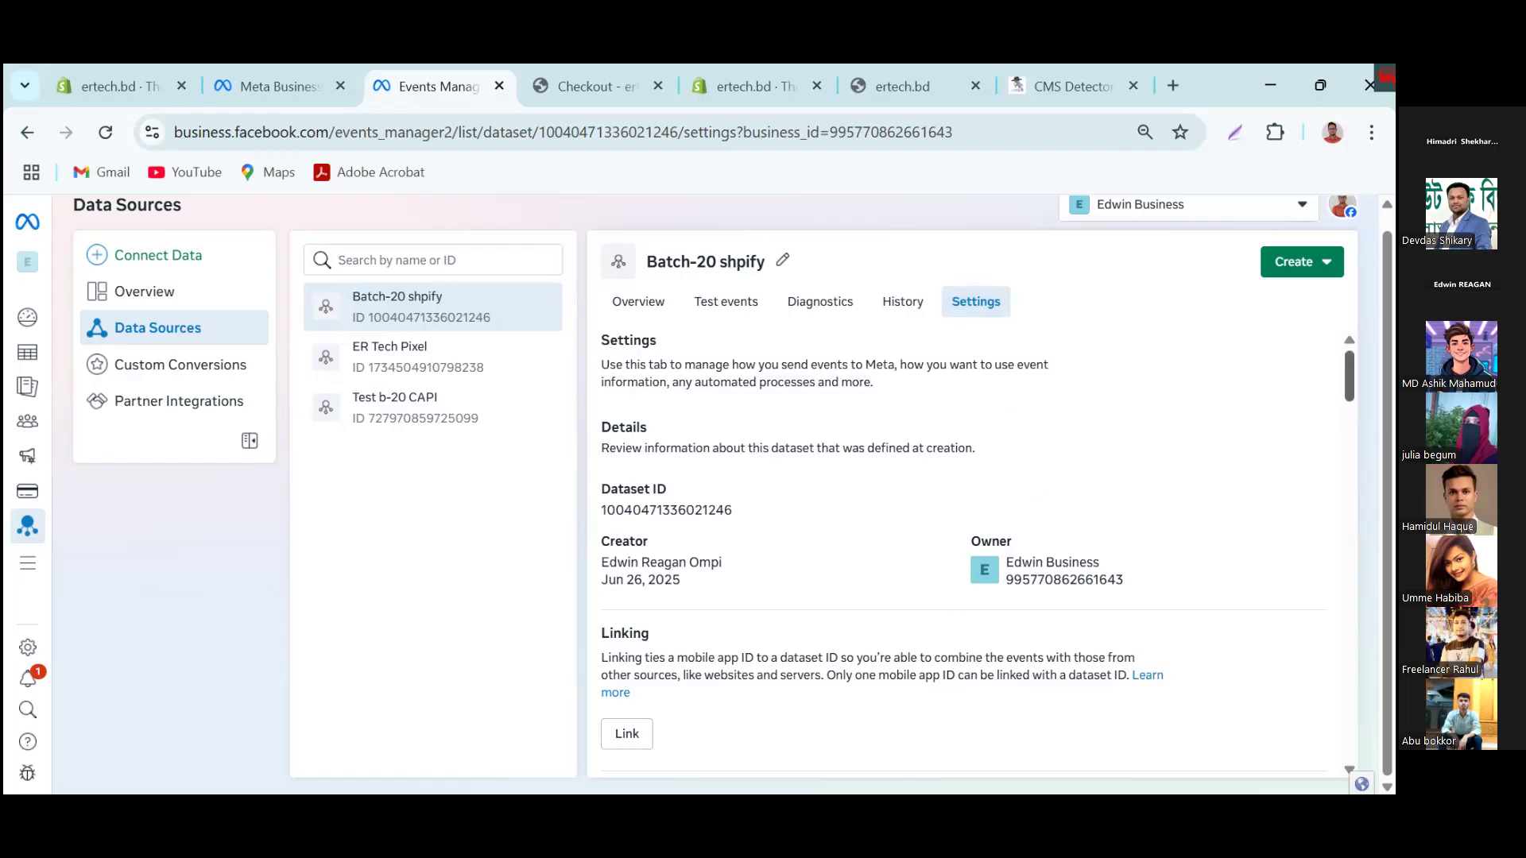
{"action": "scroll", "coordinate": [962, 552], "scroll_direction": "down", "scroll_amount": 6}
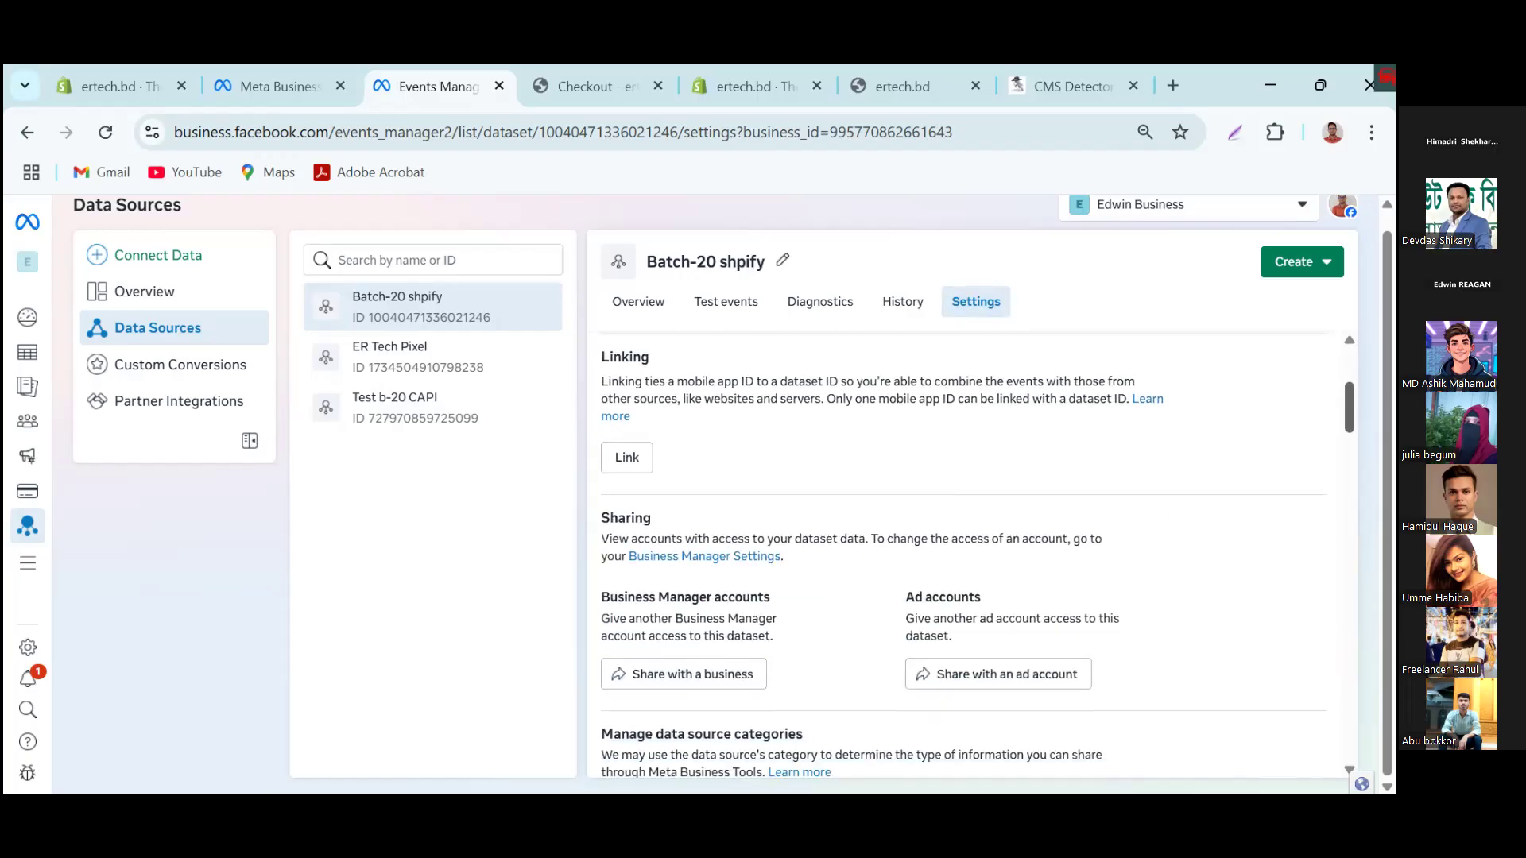
{"action": "scroll", "coordinate": [962, 552], "scroll_direction": "down", "scroll_amount": 5}
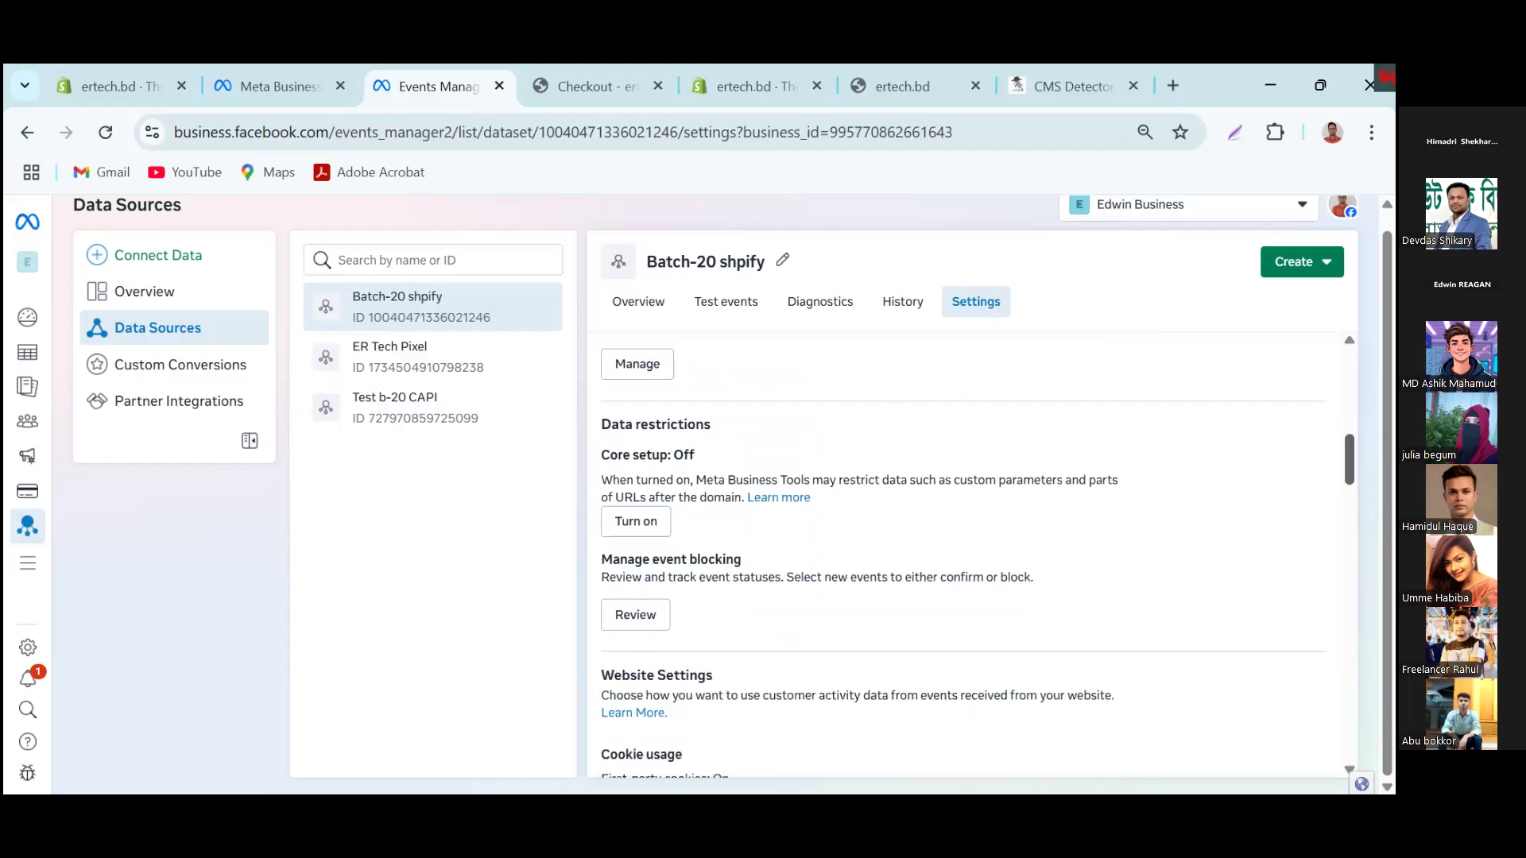
{"action": "scroll", "coordinate": [962, 552], "scroll_direction": "down", "scroll_amount": 3}
{"action": "scroll", "coordinate": [963, 668], "scroll_direction": "down", "scroll_amount": 3}
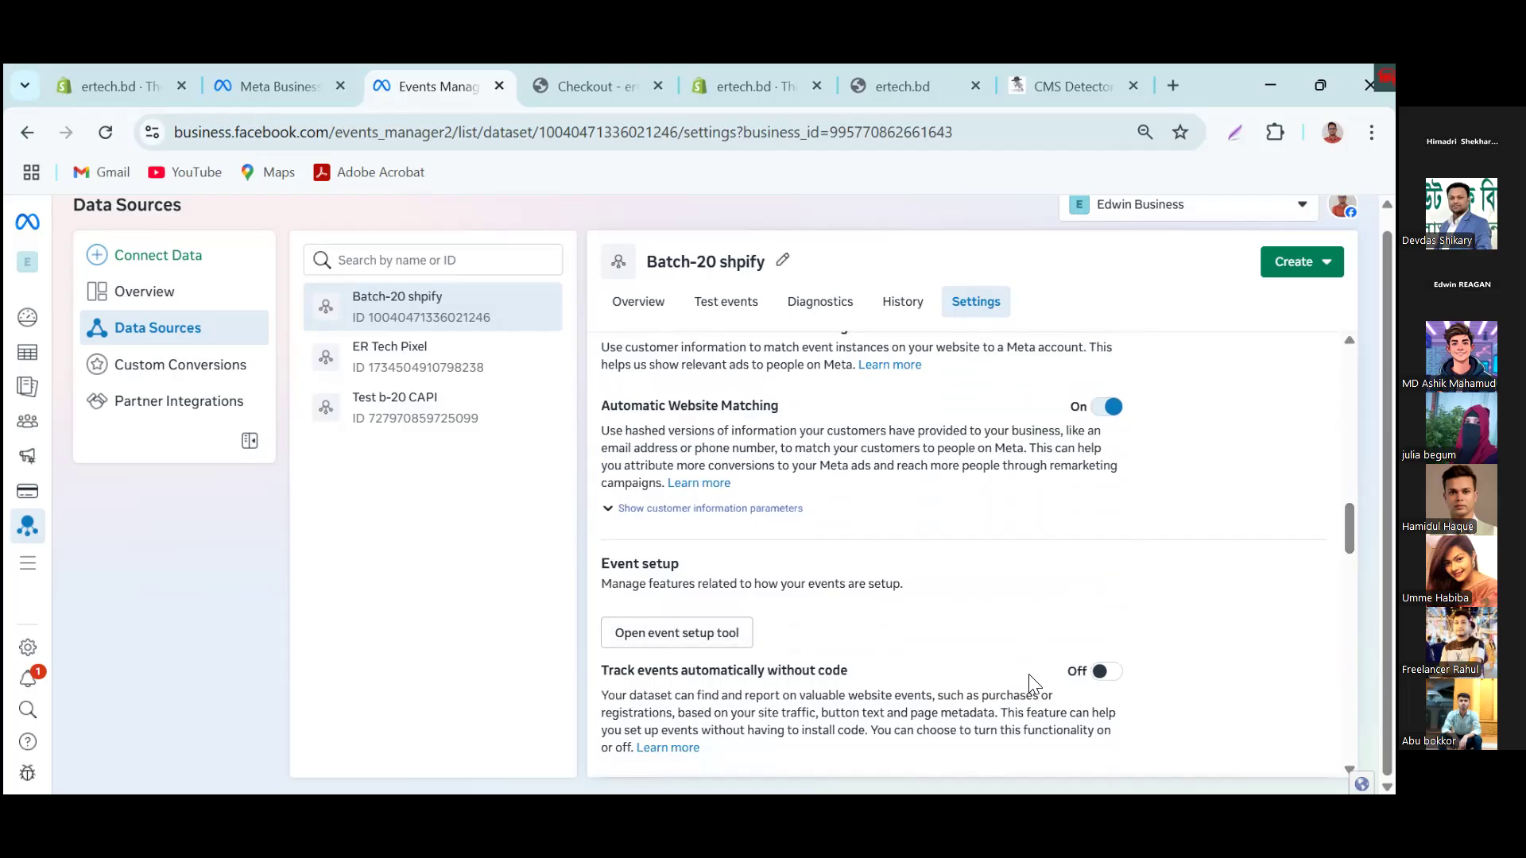
{"action": "left_click", "coordinate": [1101, 672]}
{"action": "left_click", "coordinate": [728, 640]}
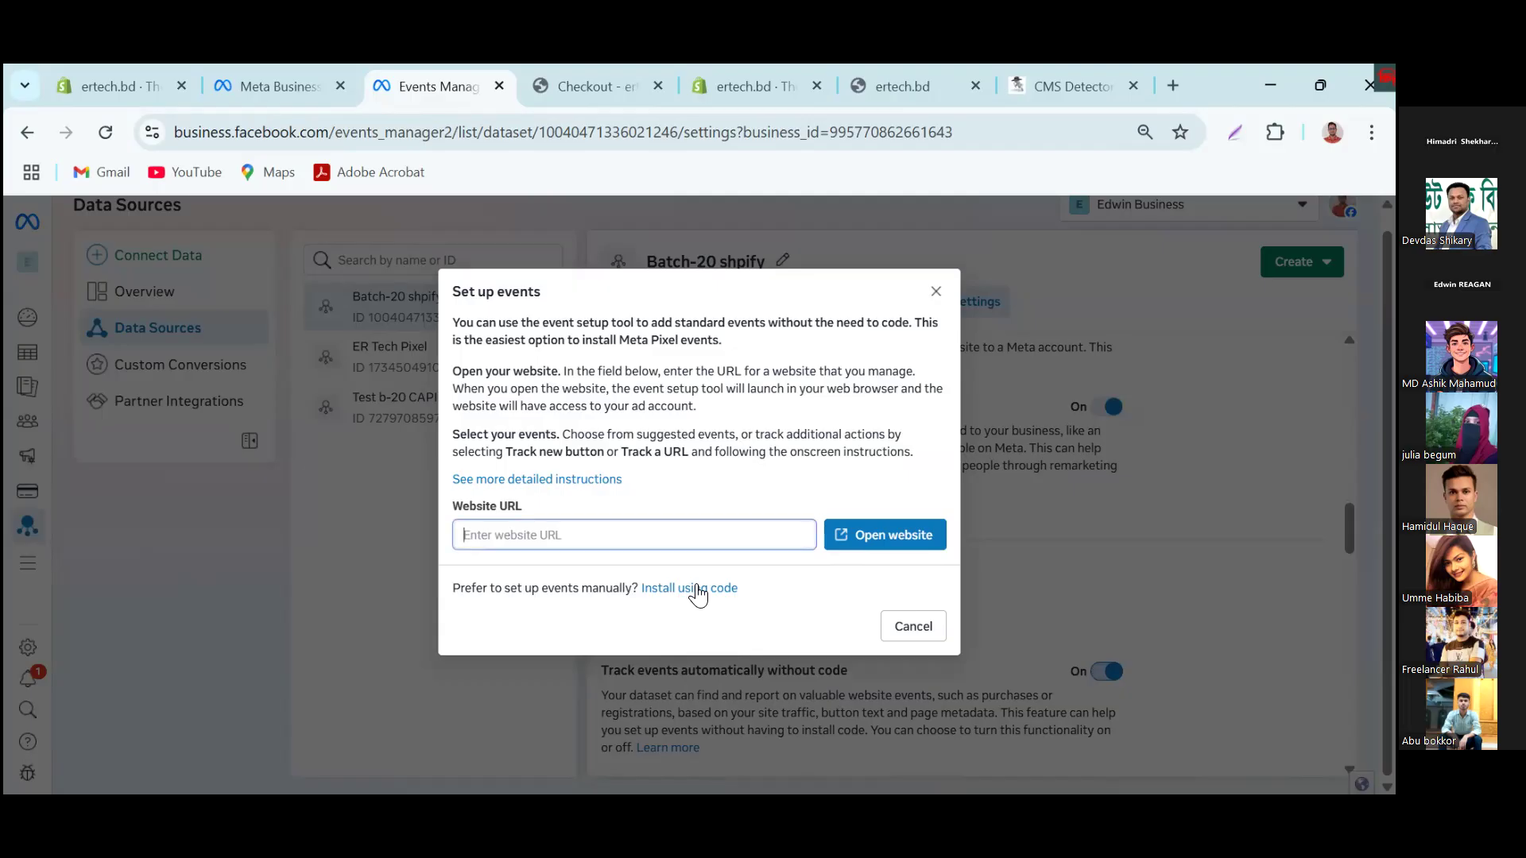
{"action": "right_click", "coordinate": [579, 535]}
{"action": "left_click", "coordinate": [610, 556]}
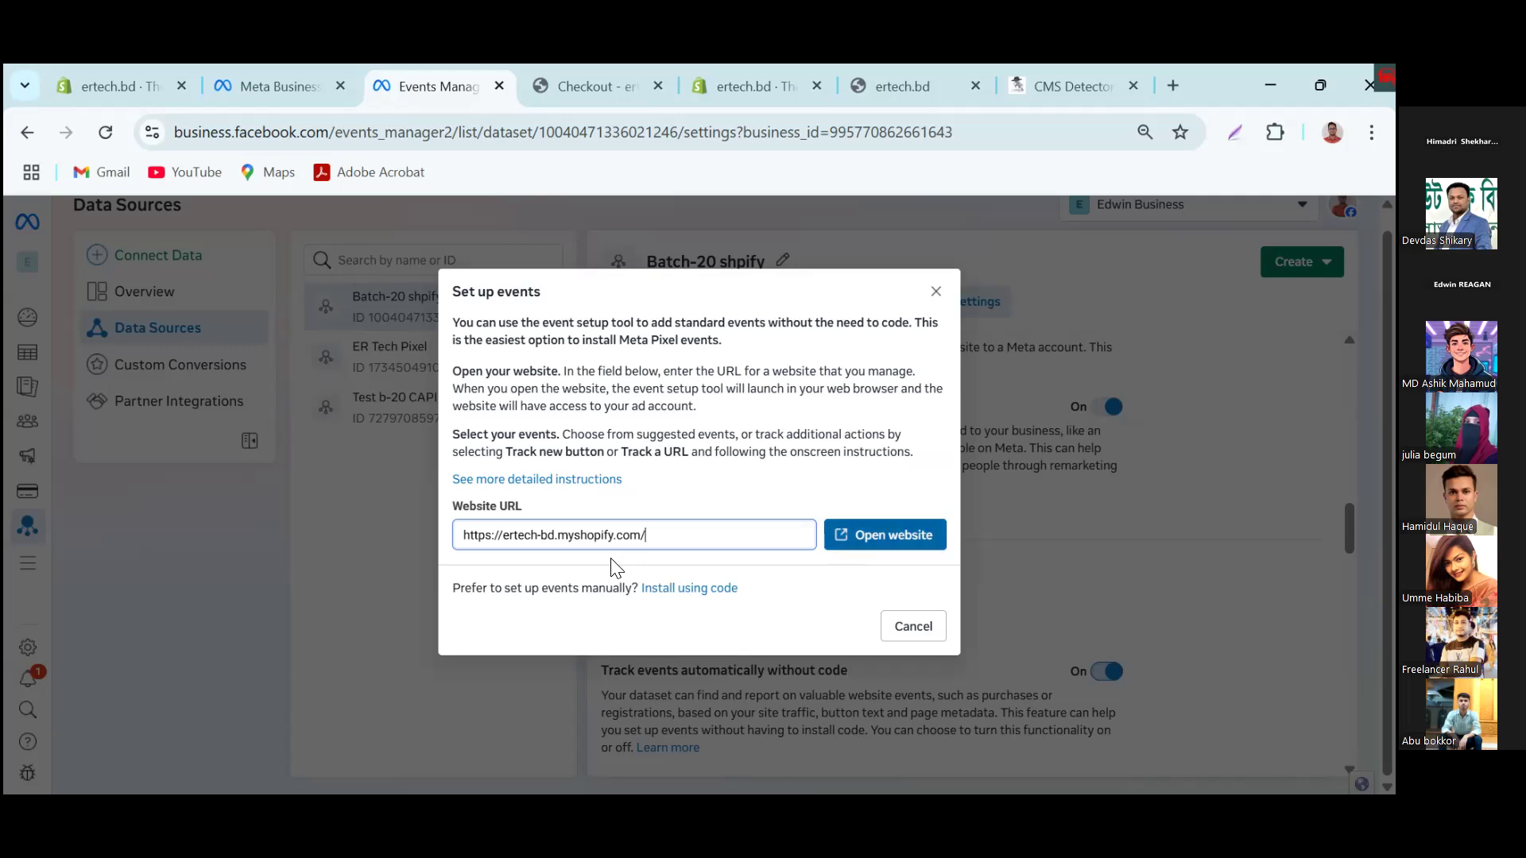
{"action": "left_click", "coordinate": [611, 560]}
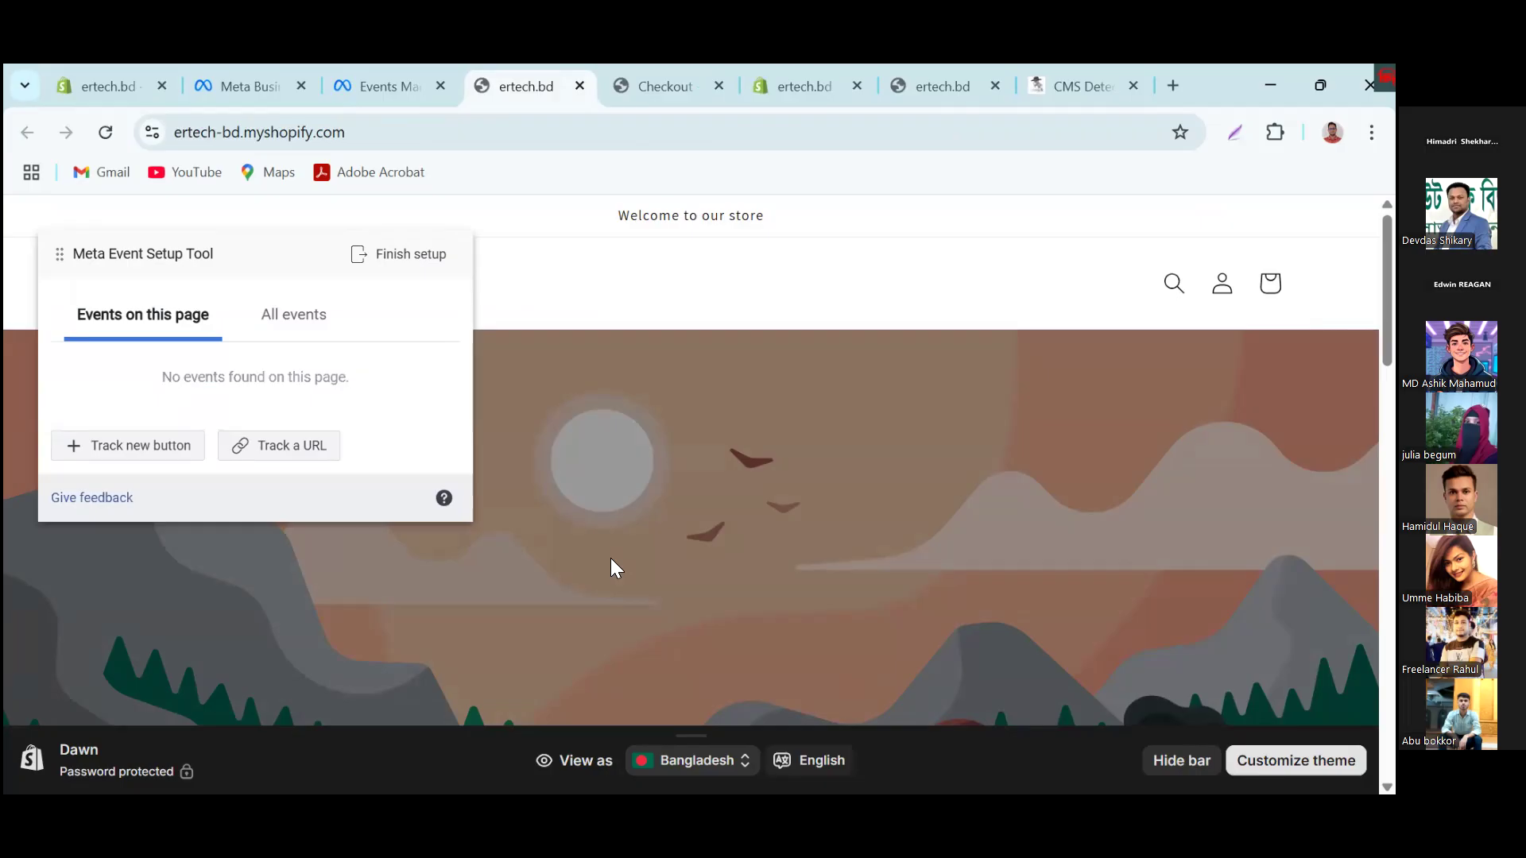
Step: Open the Gold Plated Four Leaf Clover Jewelry Set product page from the store's home page
{"action": "scroll", "coordinate": [611, 558], "scroll_direction": "down", "scroll_amount": 5}
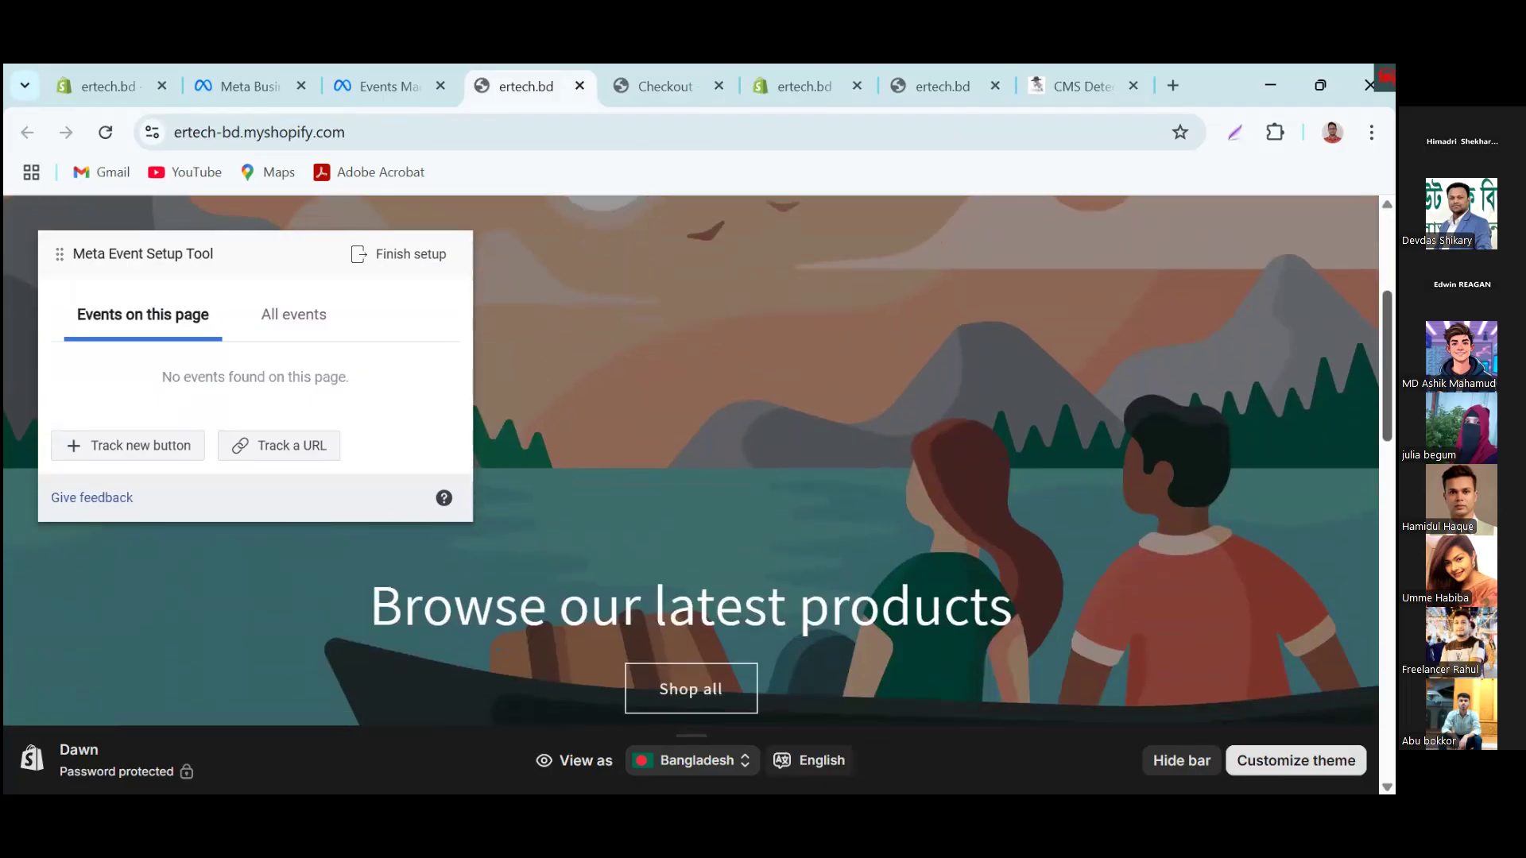
{"action": "scroll", "coordinate": [1228, 465], "scroll_direction": "down", "scroll_amount": 6}
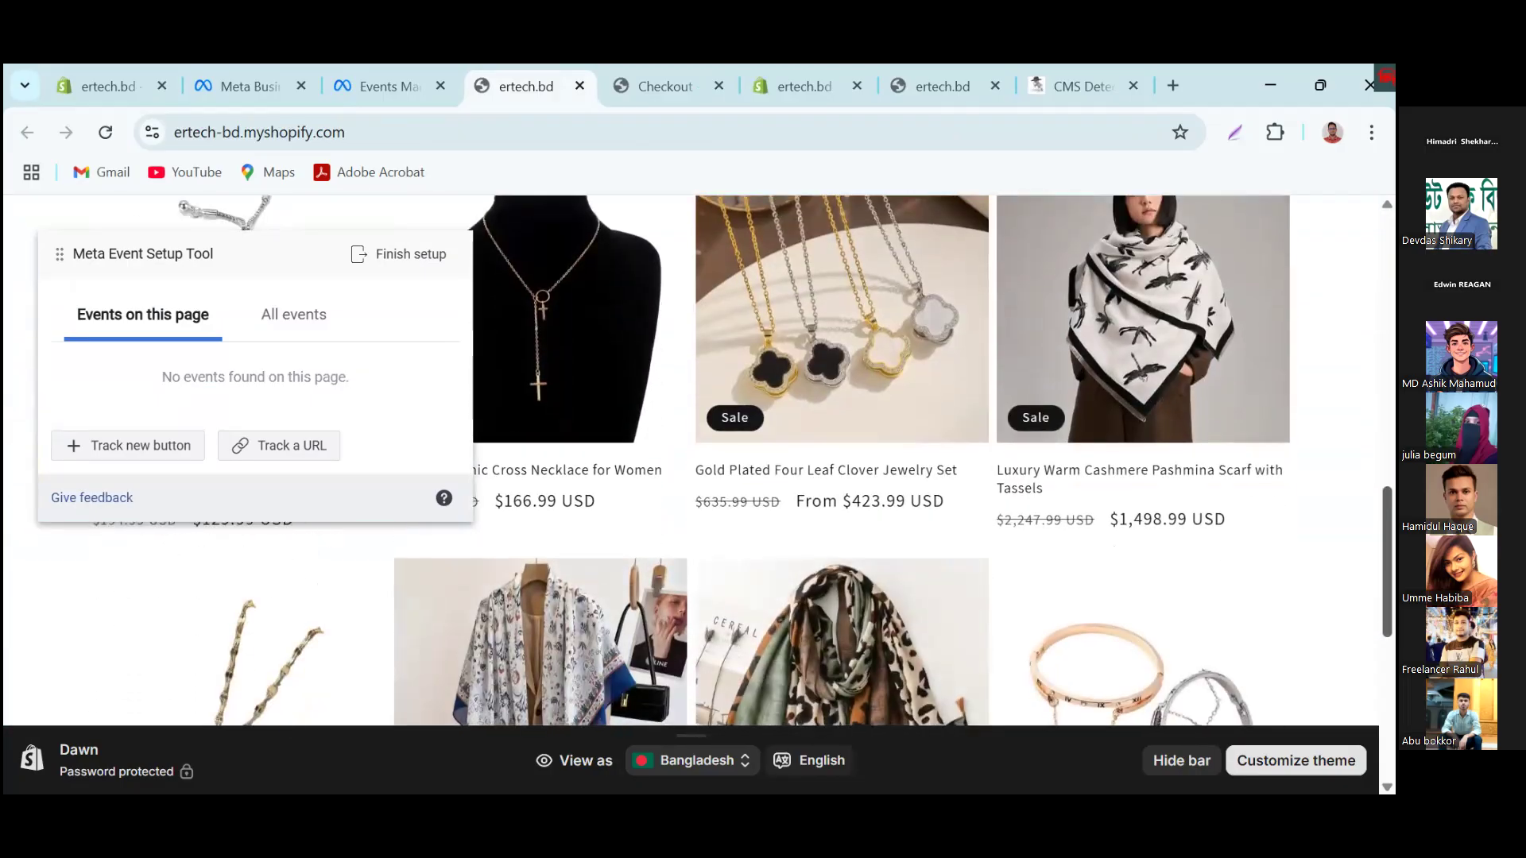
{"action": "left_click", "coordinate": [816, 262]}
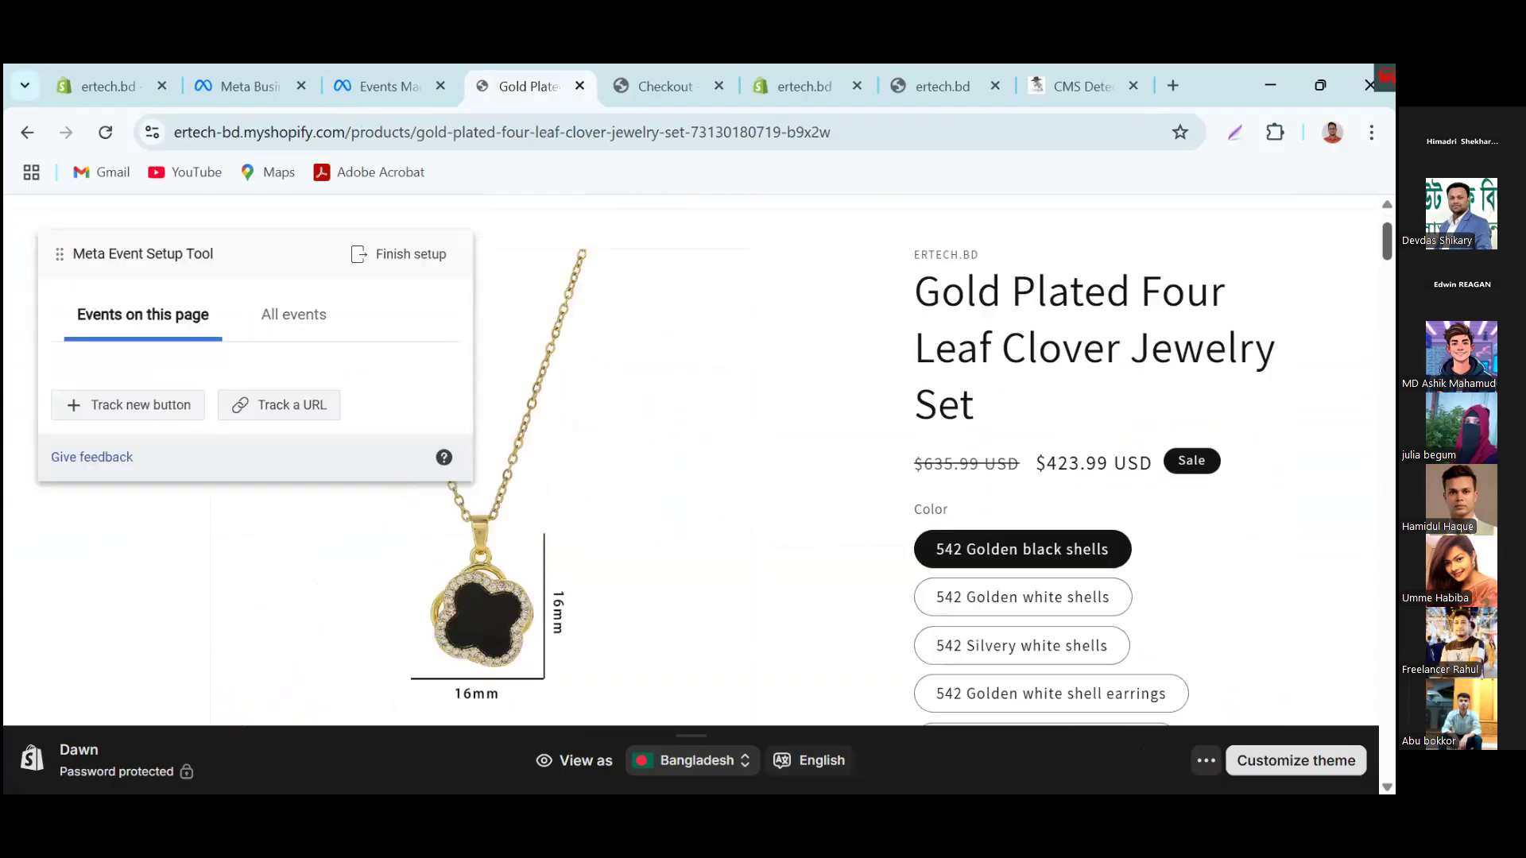
Step: Track the product page's Add to cart button as an Add to Cart event with USD currency
{"action": "scroll", "coordinate": [1102, 461], "scroll_direction": "down", "scroll_amount": 9}
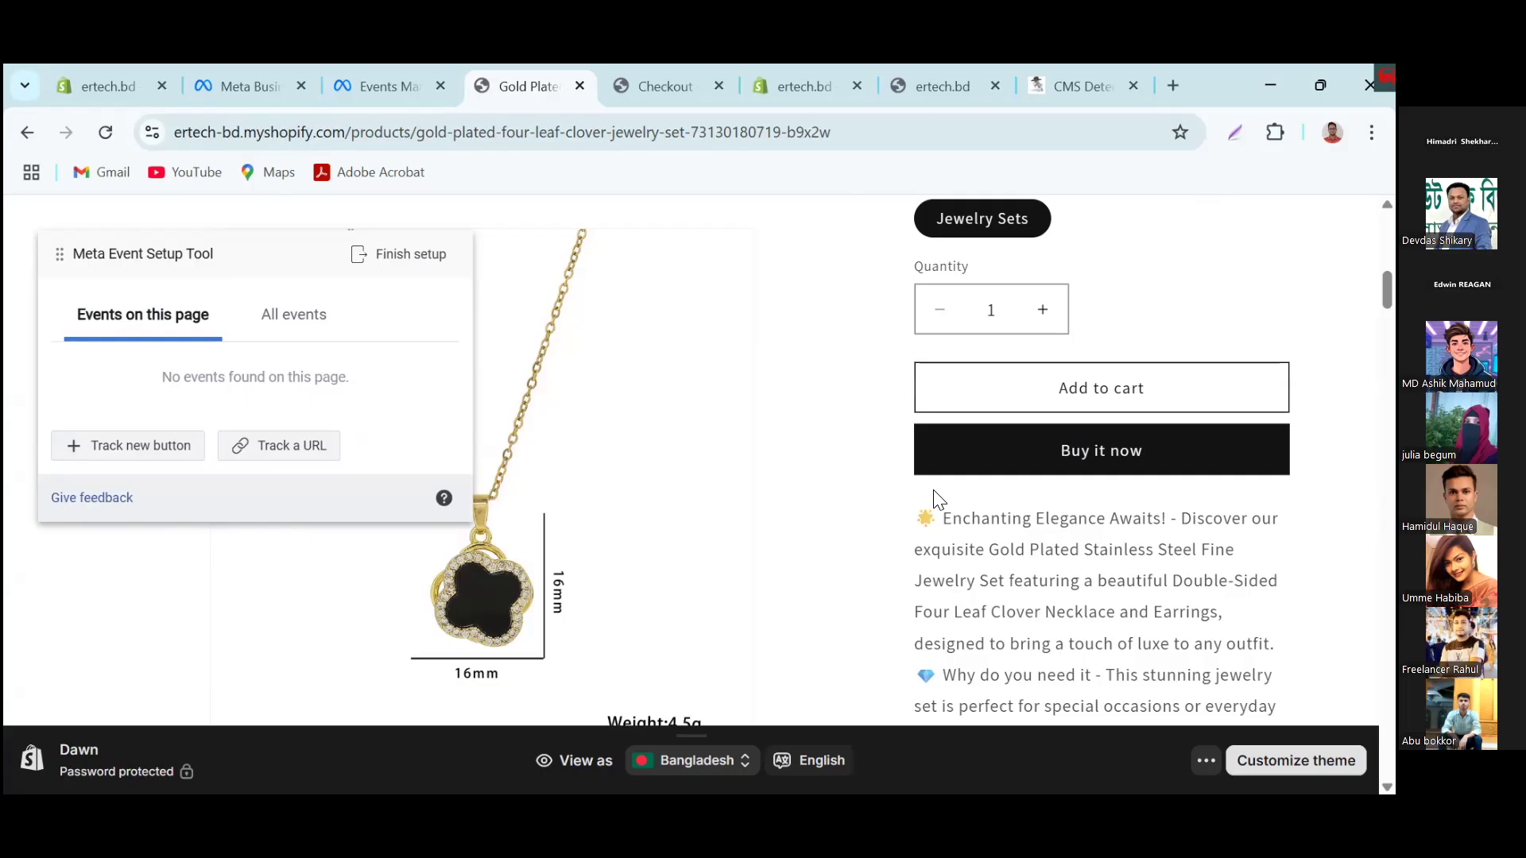
{"action": "left_click", "coordinate": [178, 448]}
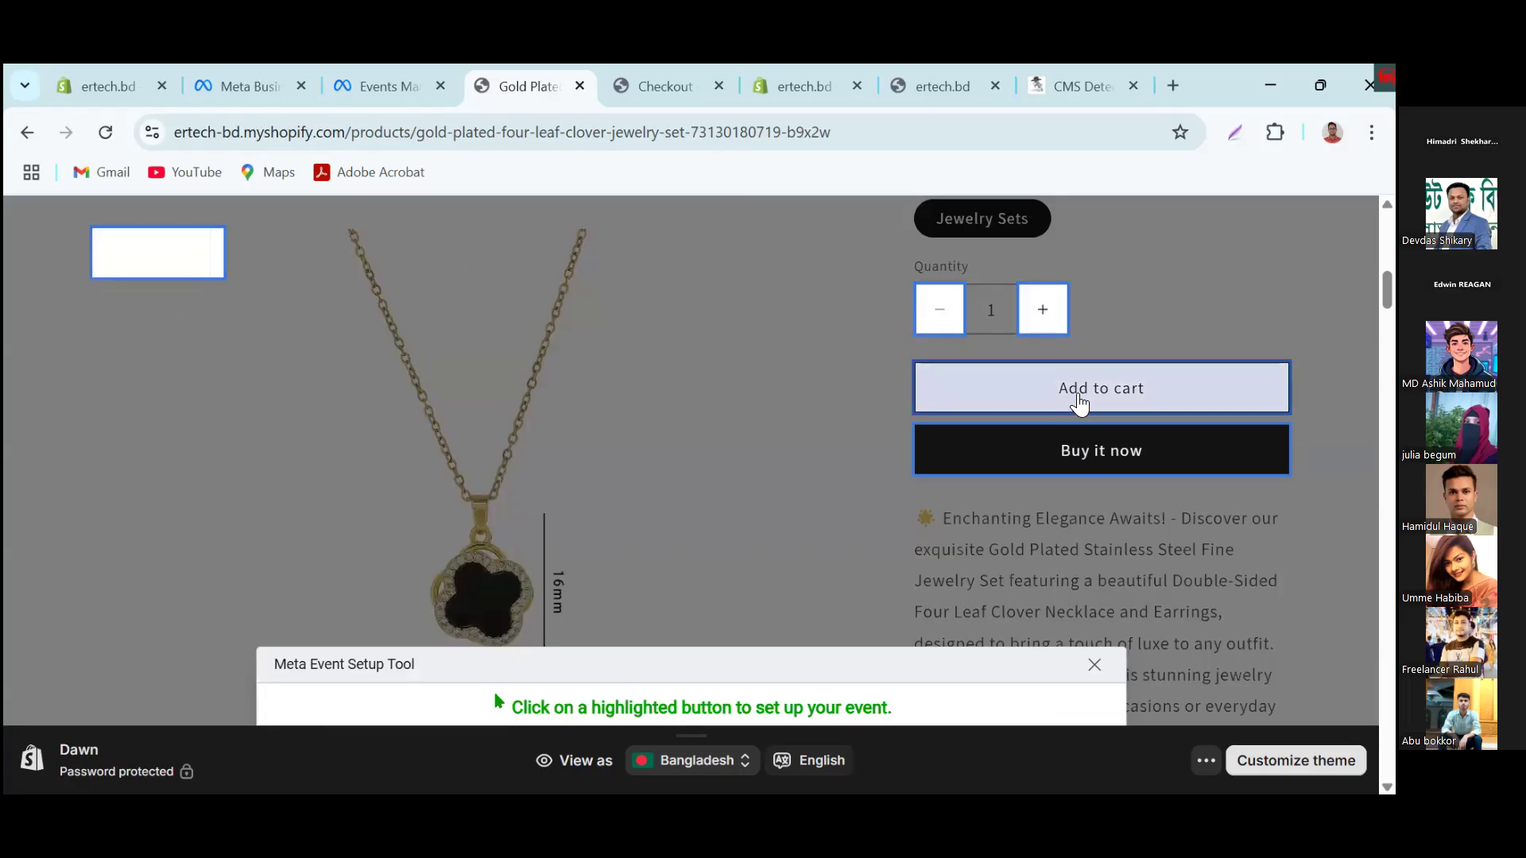
{"action": "left_click", "coordinate": [1079, 403]}
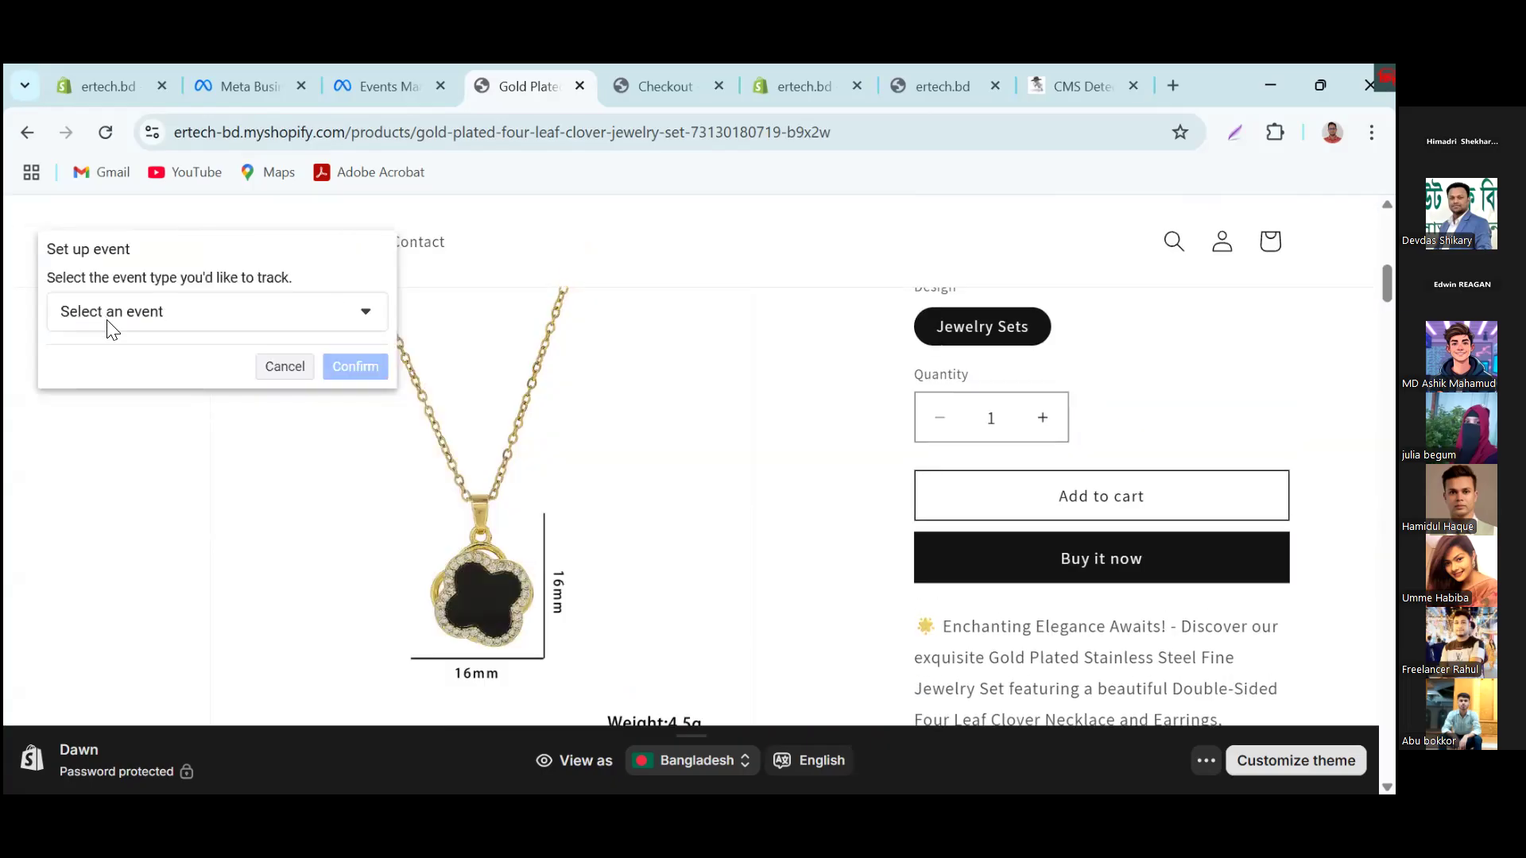
{"action": "left_click", "coordinate": [128, 311]}
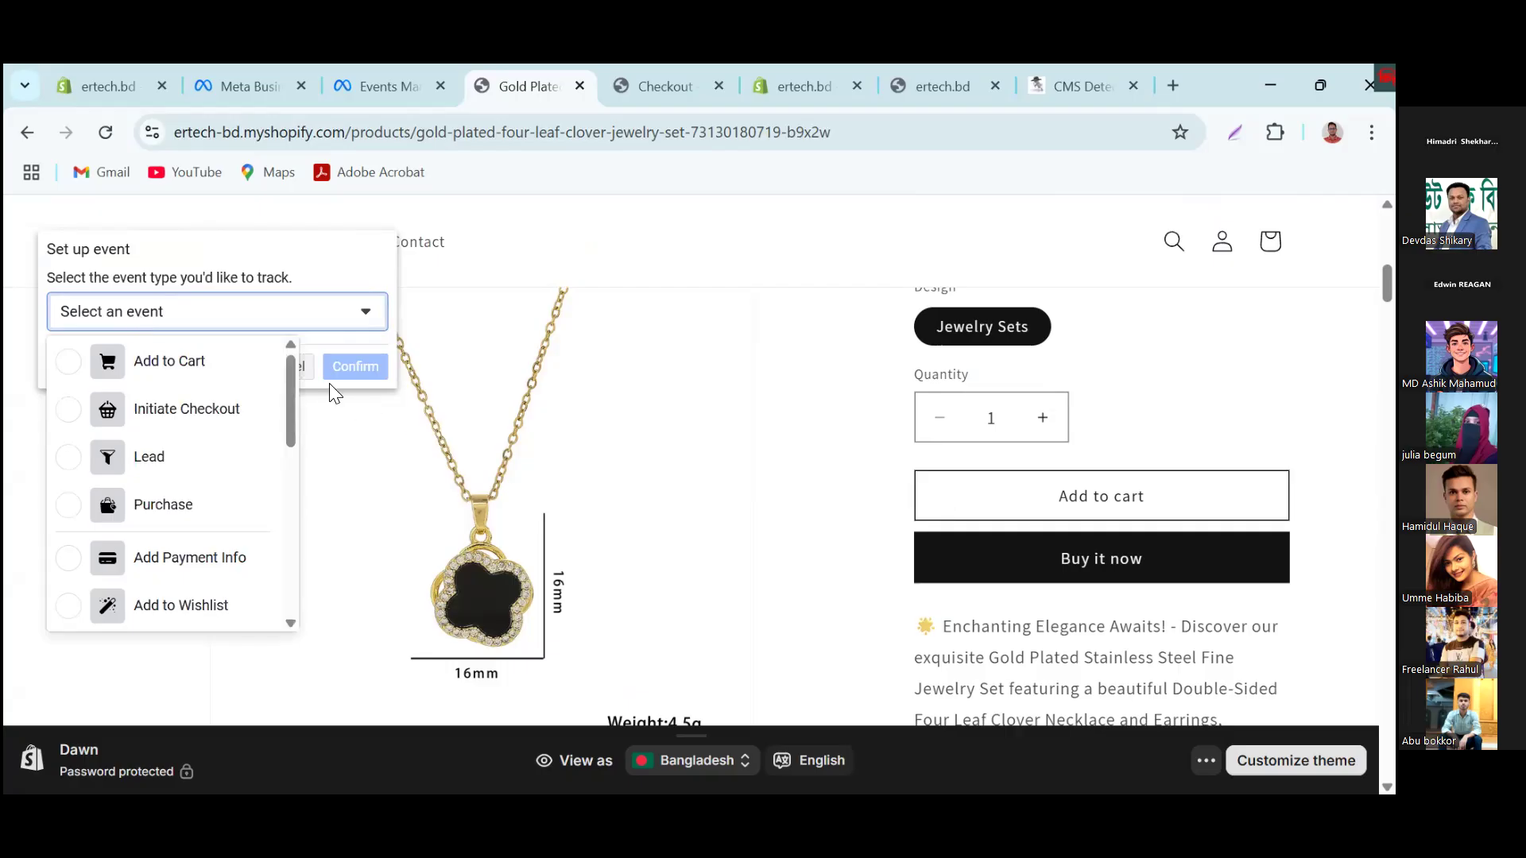
{"action": "left_click", "coordinate": [176, 362]}
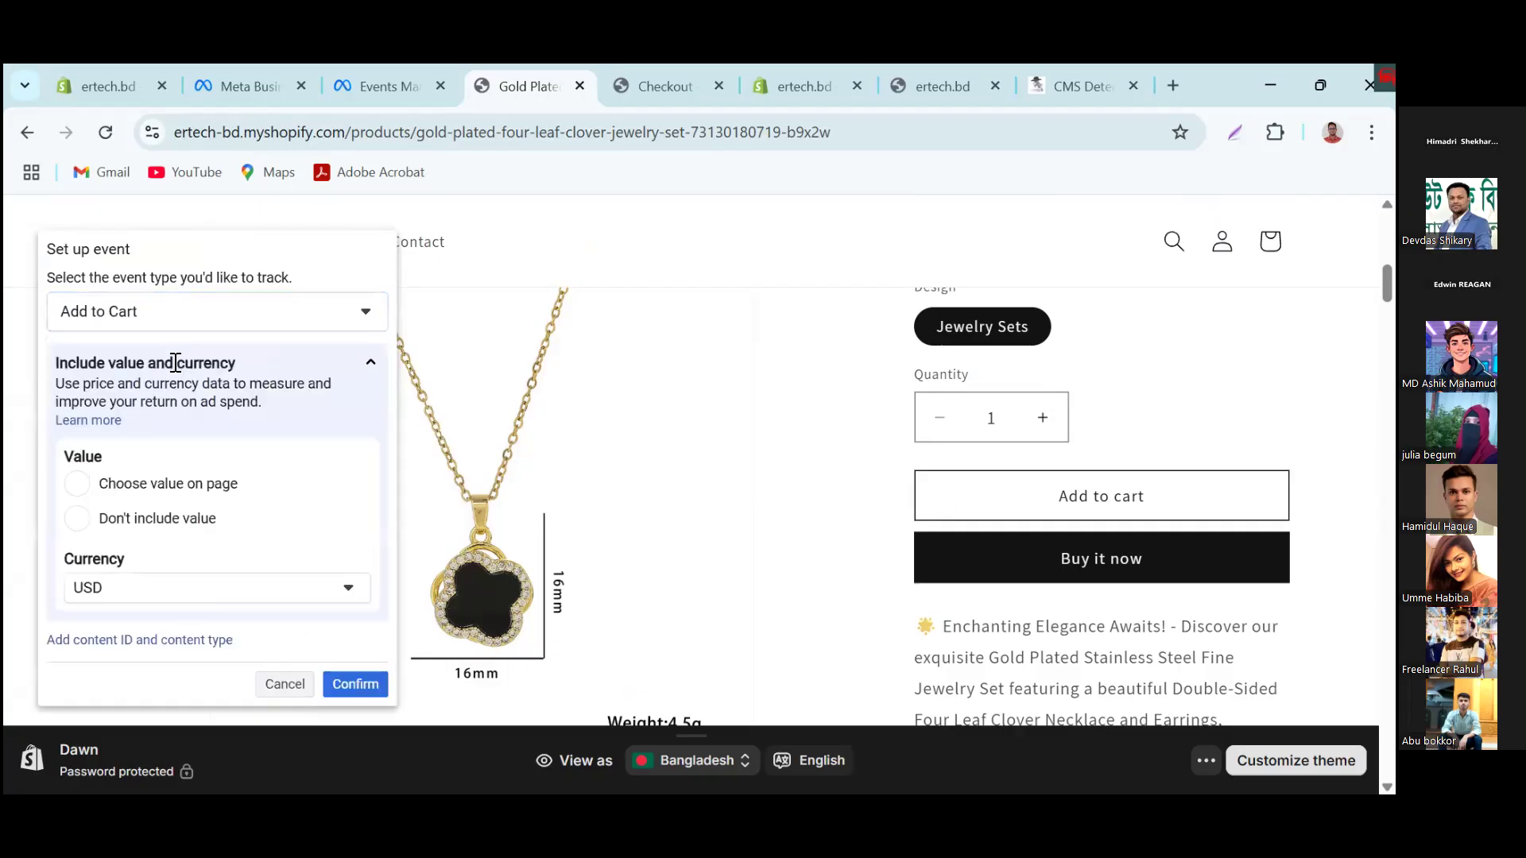
{"action": "left_click", "coordinate": [346, 680]}
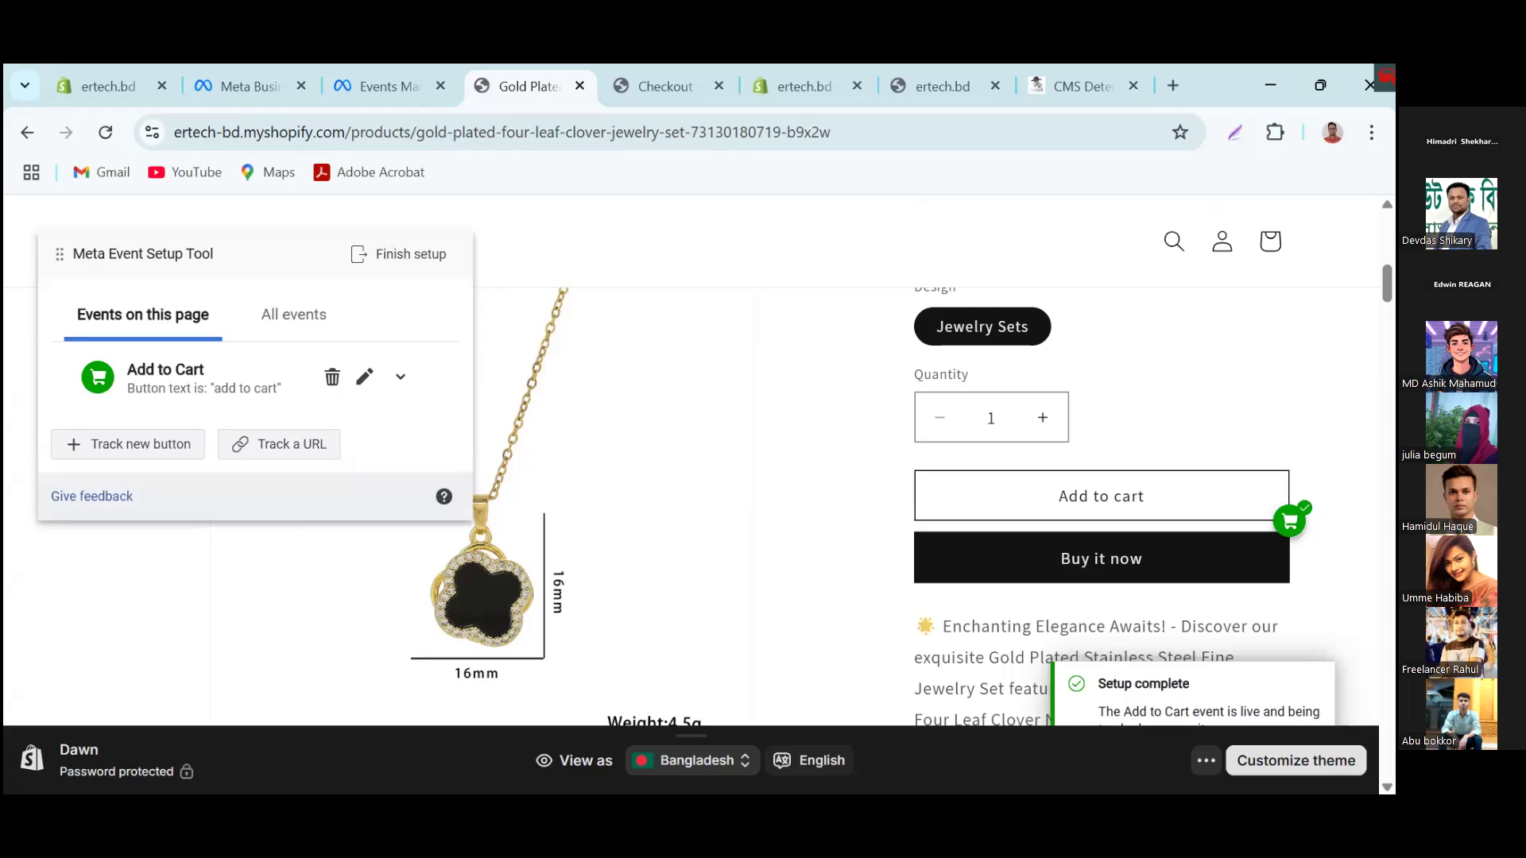
Step: Add the jewelry set to the cart and track the View cart button as a View Content event with USD currency
{"action": "left_click", "coordinate": [1115, 498]}
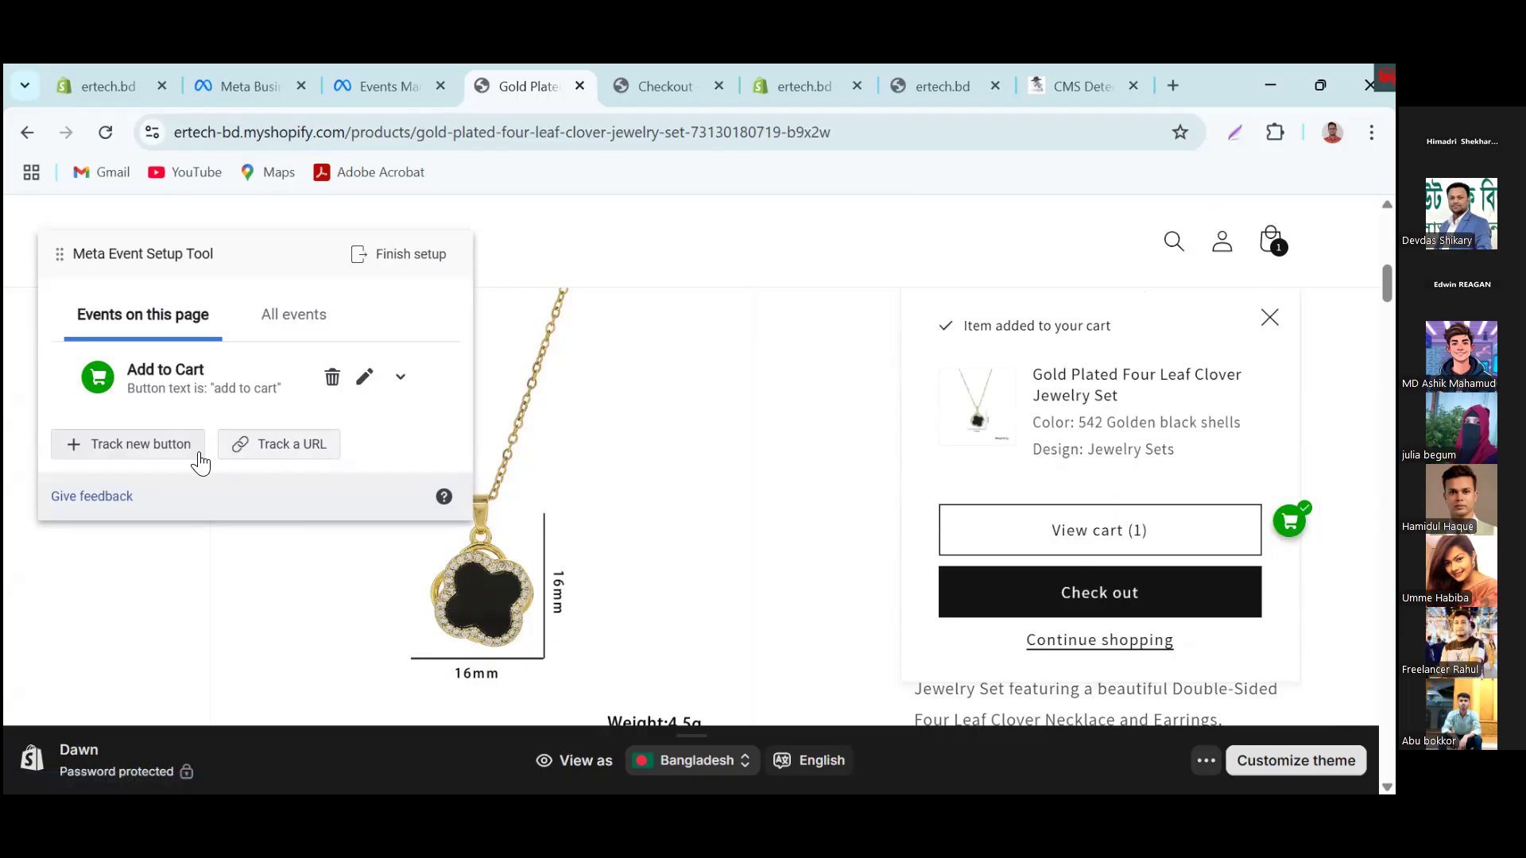
{"action": "left_click", "coordinate": [170, 444]}
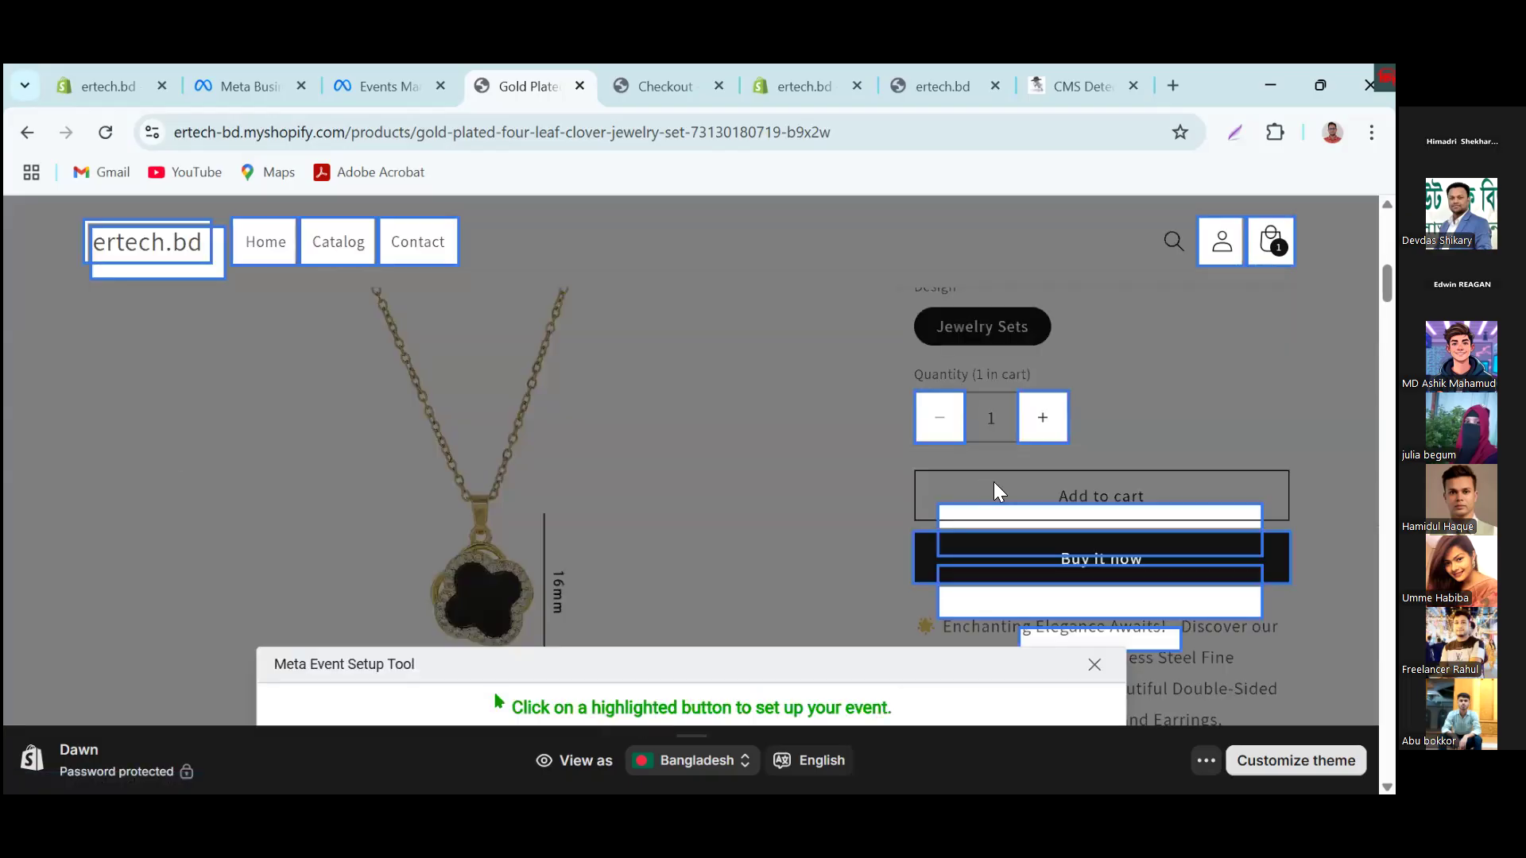
{"action": "left_click", "coordinate": [1021, 529]}
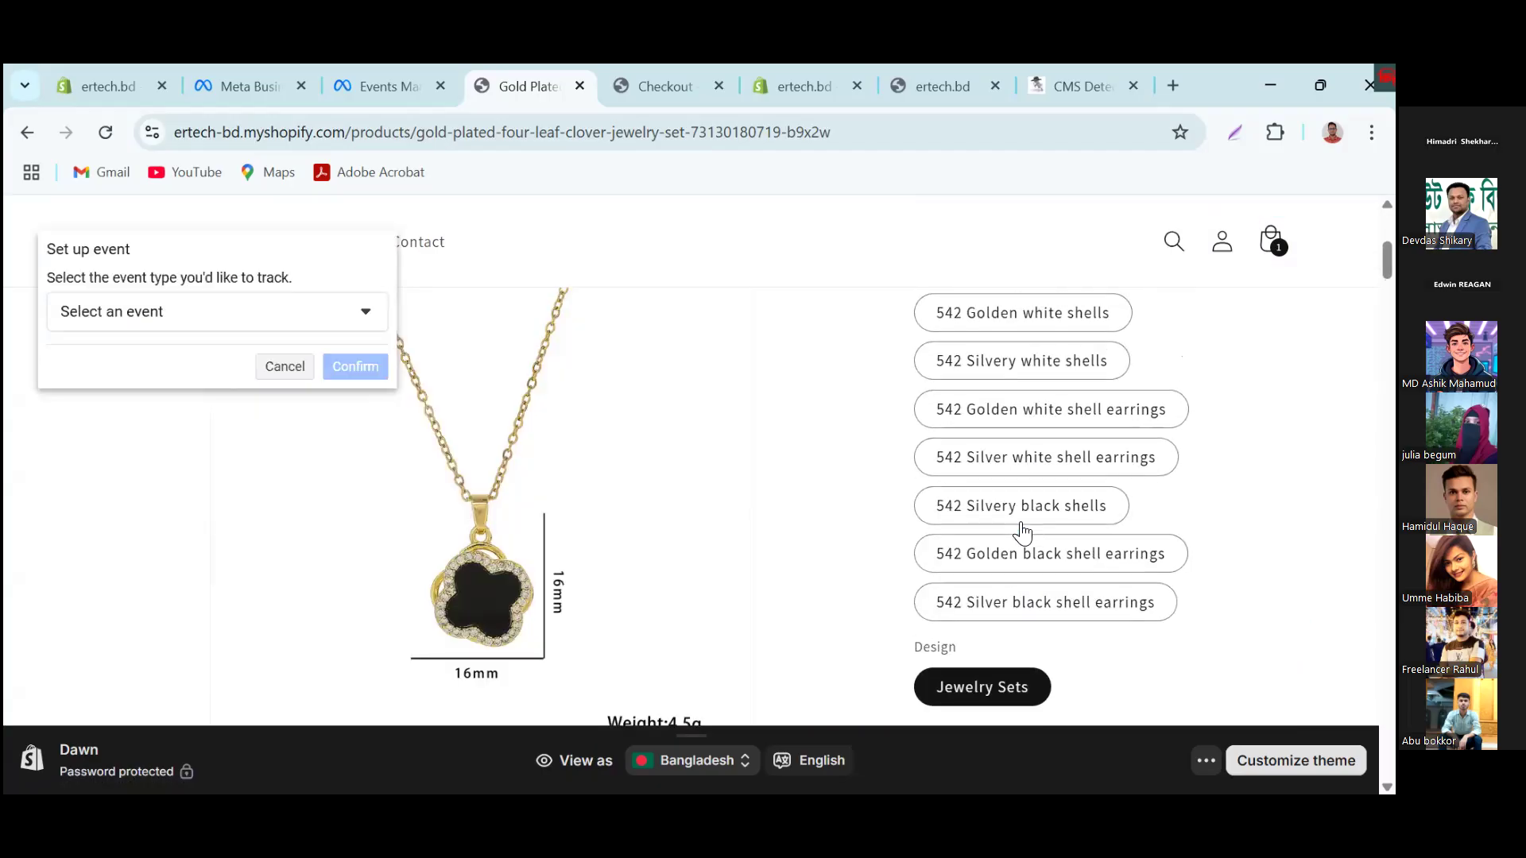
{"action": "left_click", "coordinate": [225, 336]}
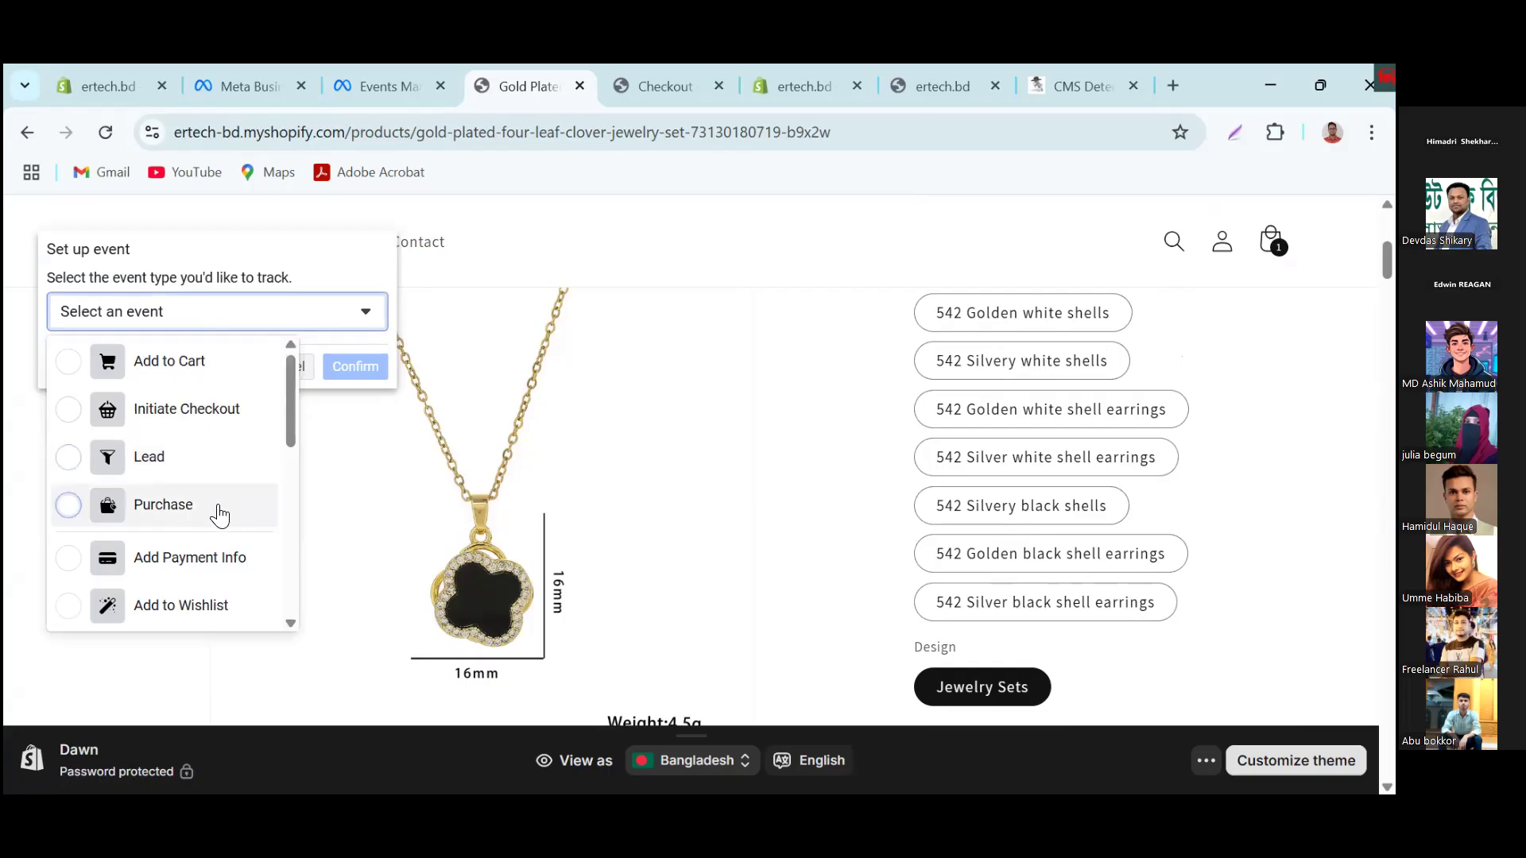
{"action": "scroll", "coordinate": [219, 565], "scroll_direction": "down", "scroll_amount": 3}
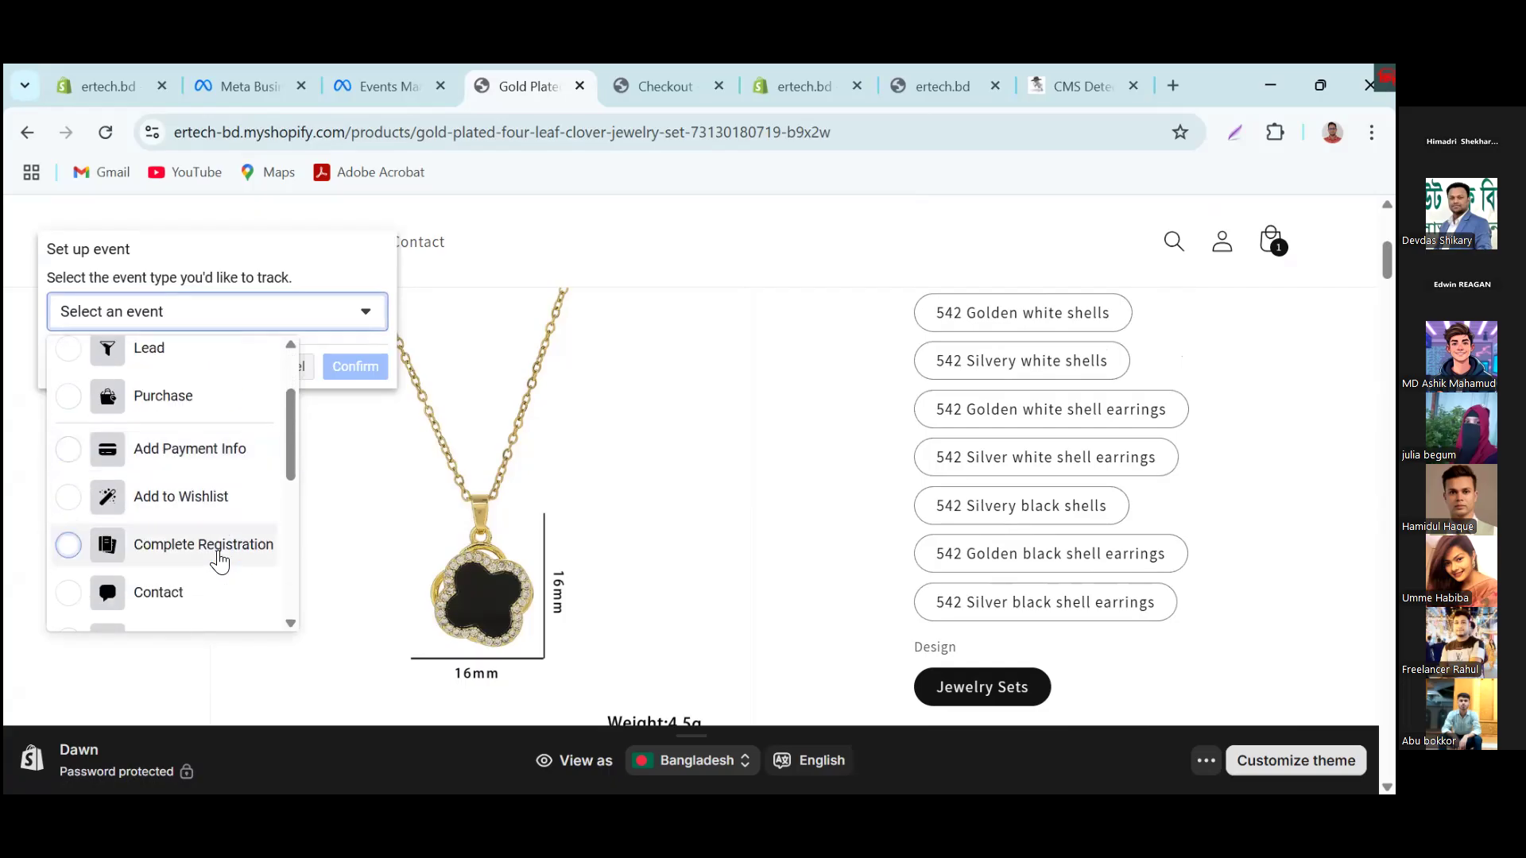
{"action": "scroll", "coordinate": [216, 570], "scroll_direction": "down", "scroll_amount": 4}
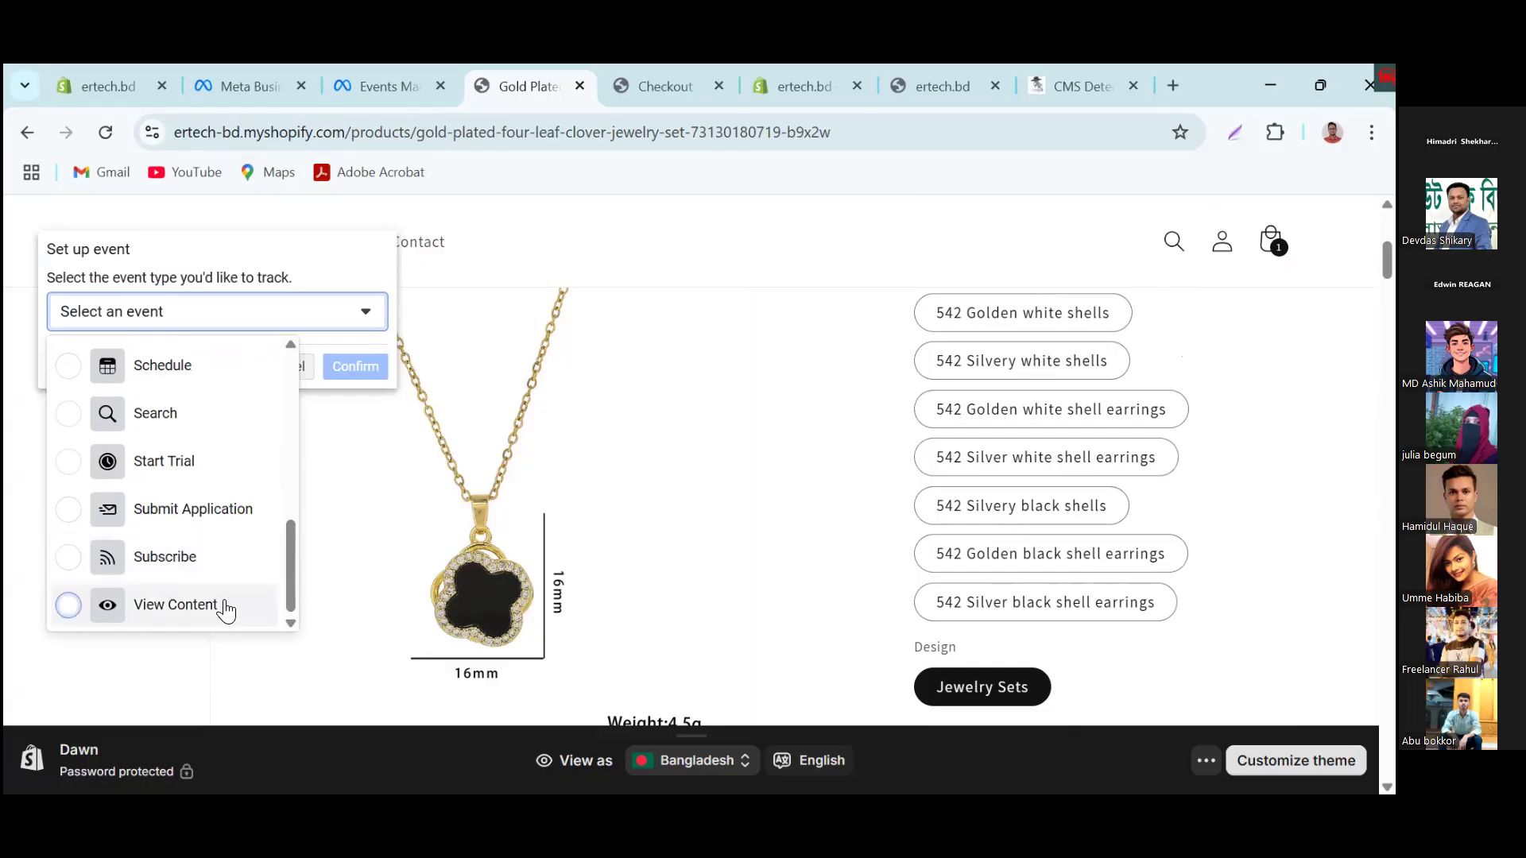
{"action": "left_click", "coordinate": [225, 608]}
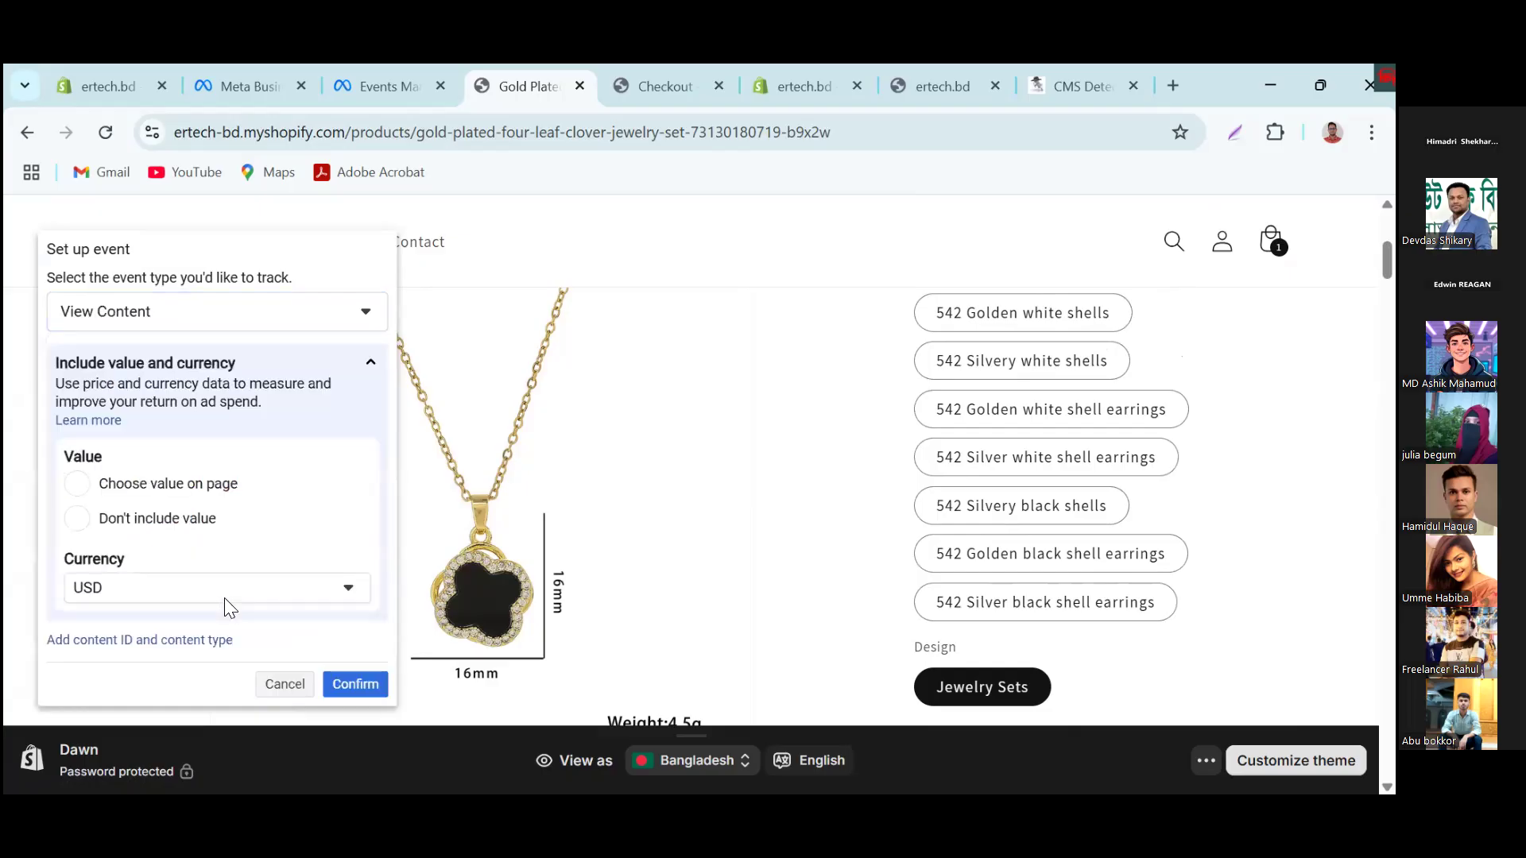
{"action": "left_click", "coordinate": [354, 687]}
Step: Open the store's shopping cart page and find its Check out button
{"action": "scroll", "coordinate": [916, 534], "scroll_direction": "down", "scroll_amount": 8}
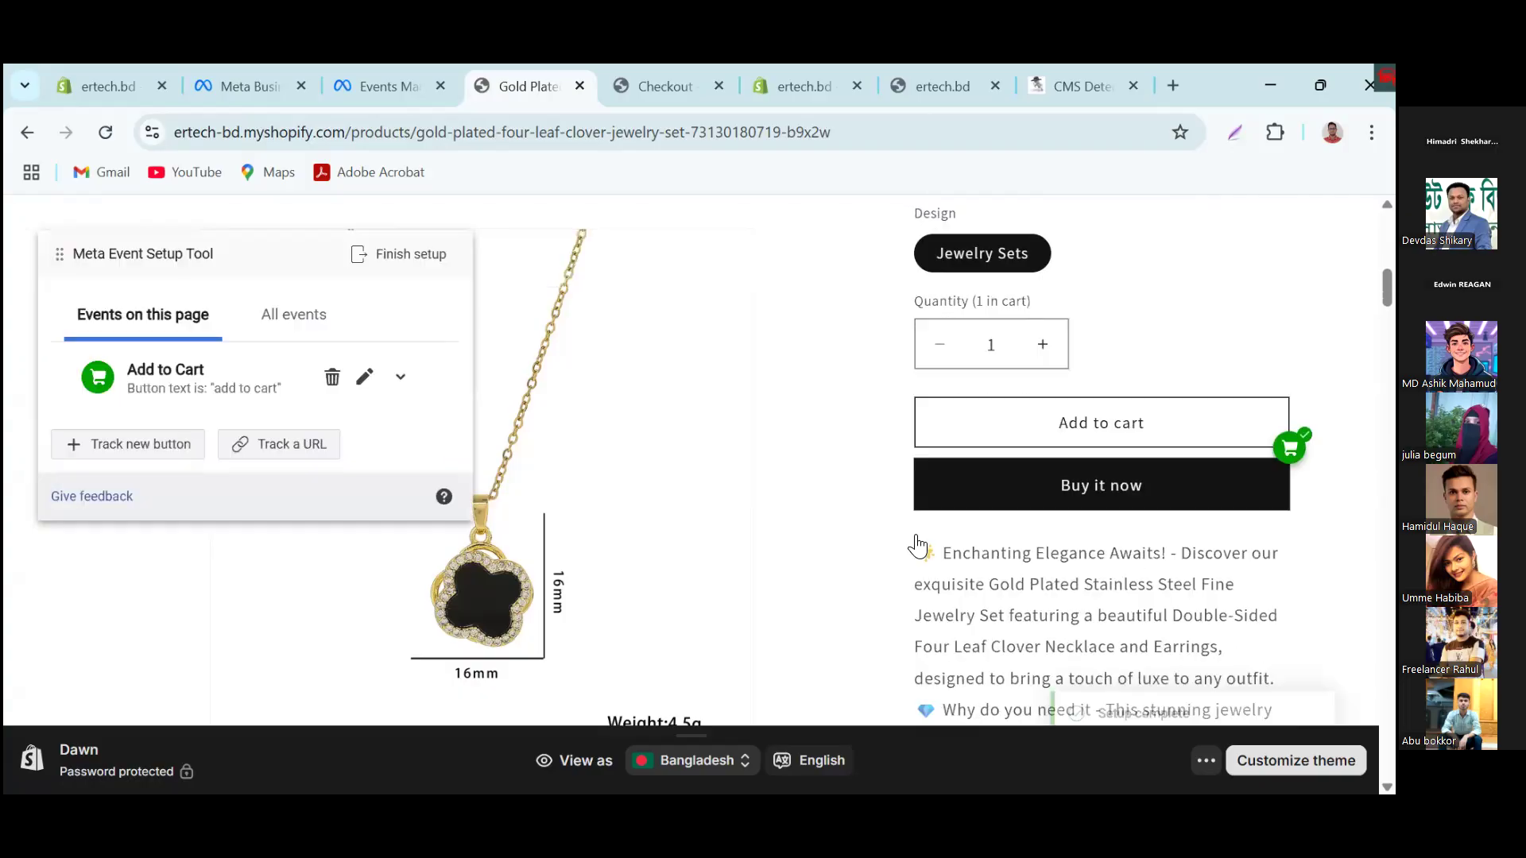
{"action": "scroll", "coordinate": [1048, 323], "scroll_direction": "up", "scroll_amount": 3}
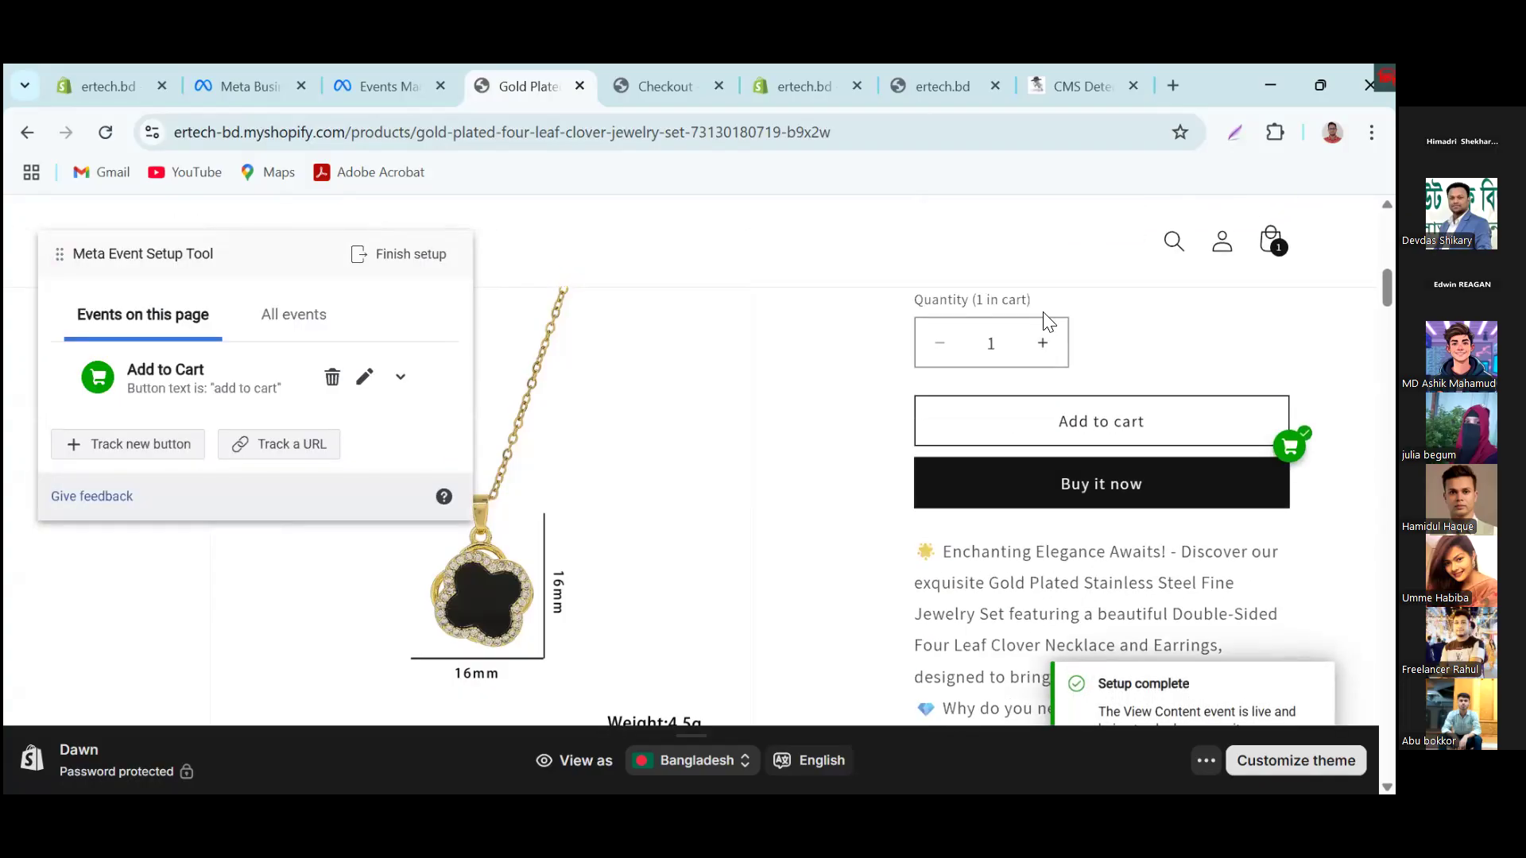
{"action": "scroll", "coordinate": [1051, 351], "scroll_direction": "up", "scroll_amount": 4}
{"action": "left_click", "coordinate": [1272, 241]}
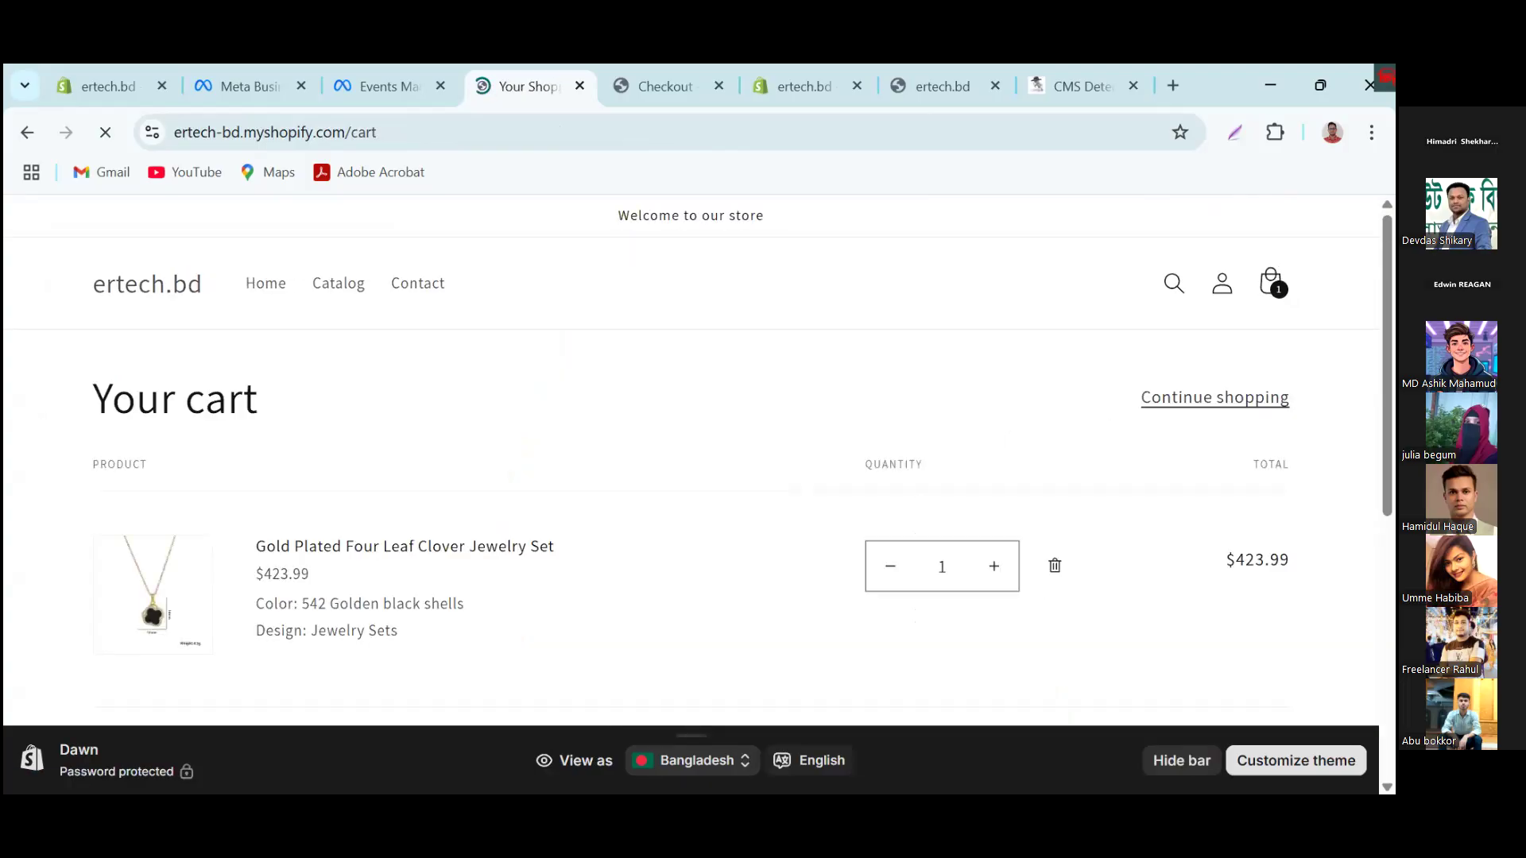
{"action": "scroll", "coordinate": [1167, 491], "scroll_direction": "down", "scroll_amount": 5}
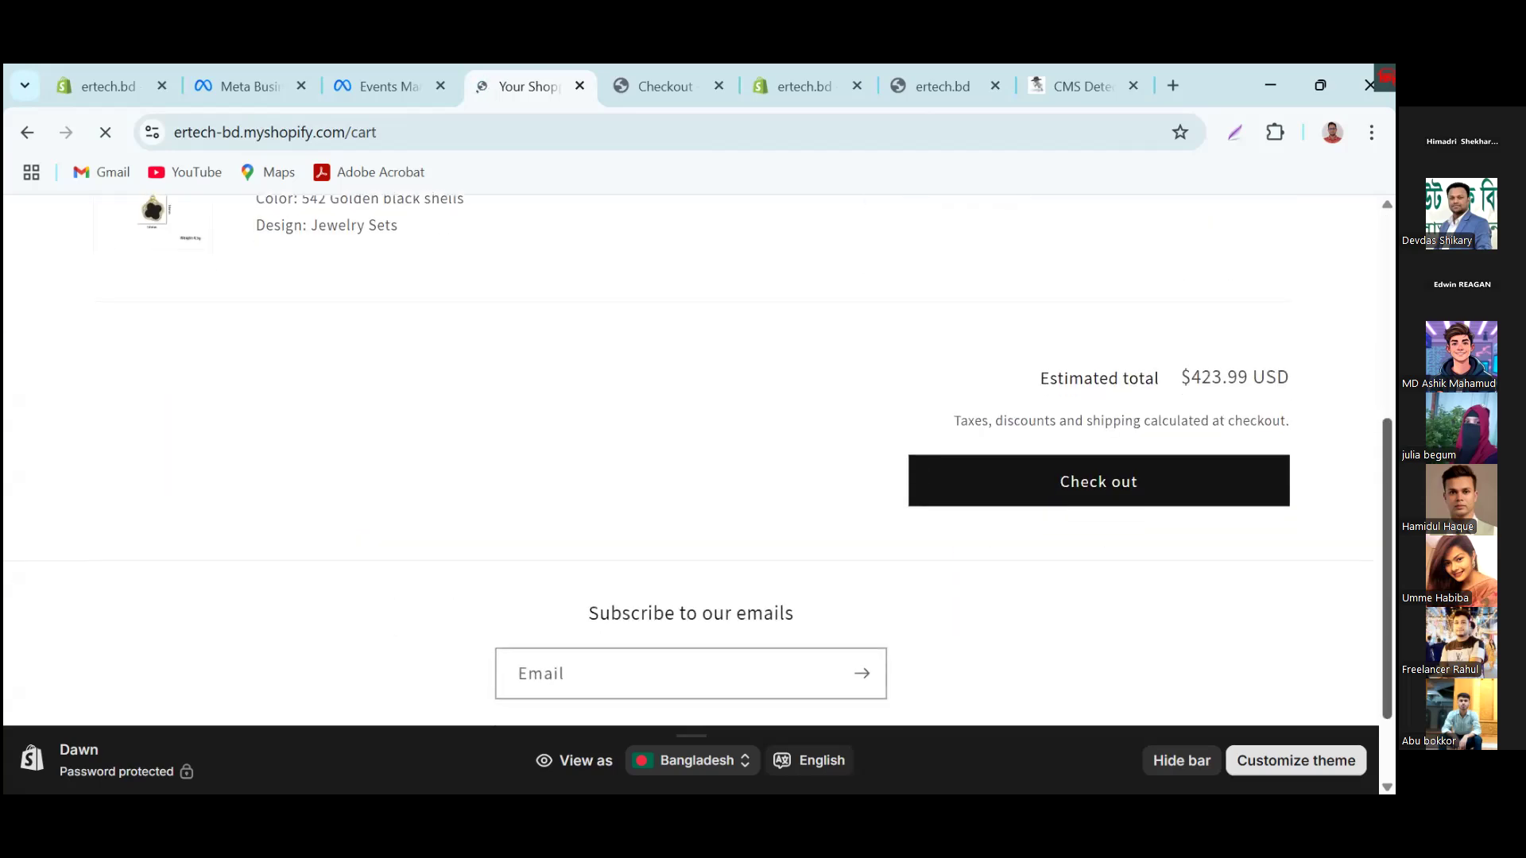
{"action": "scroll", "coordinate": [1167, 491], "scroll_direction": "up", "scroll_amount": 1}
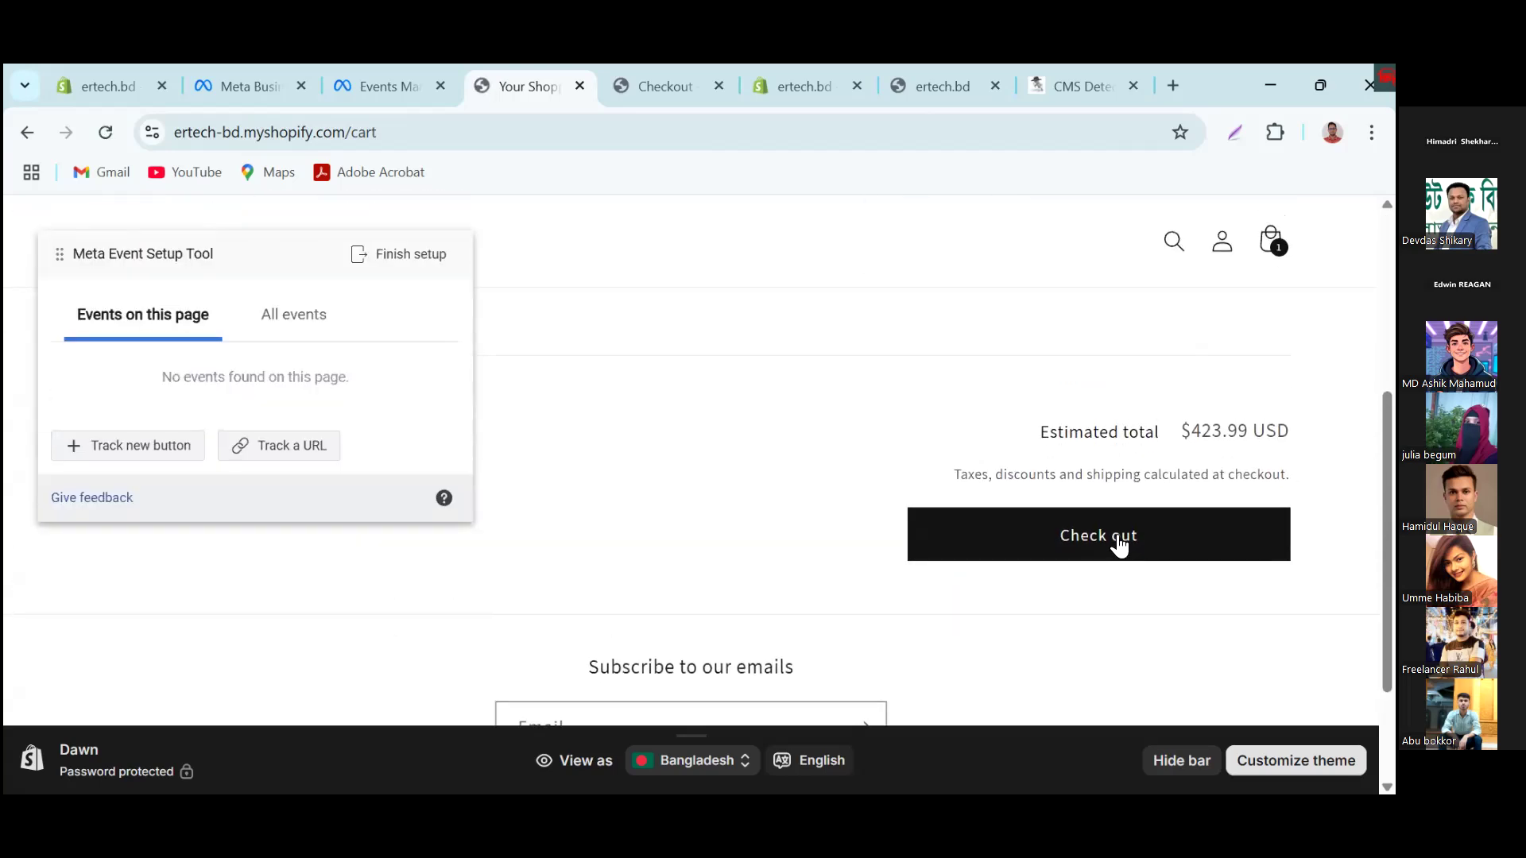
Step: Track the cart page's Check out button as an Initiate Checkout event with USD currency
{"action": "left_click", "coordinate": [105, 458]}
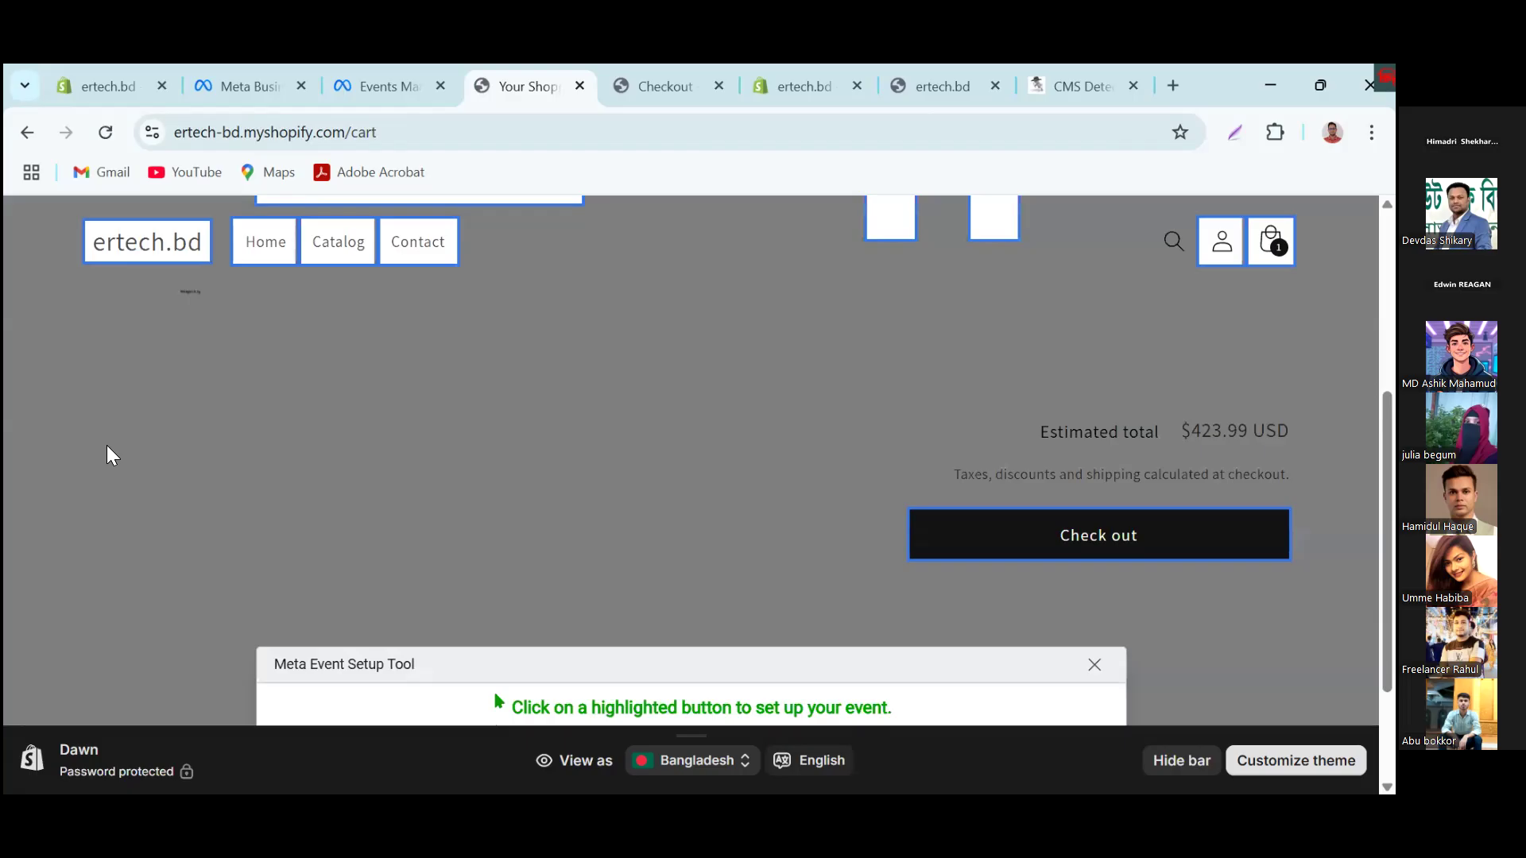
{"action": "left_click", "coordinate": [1105, 534]}
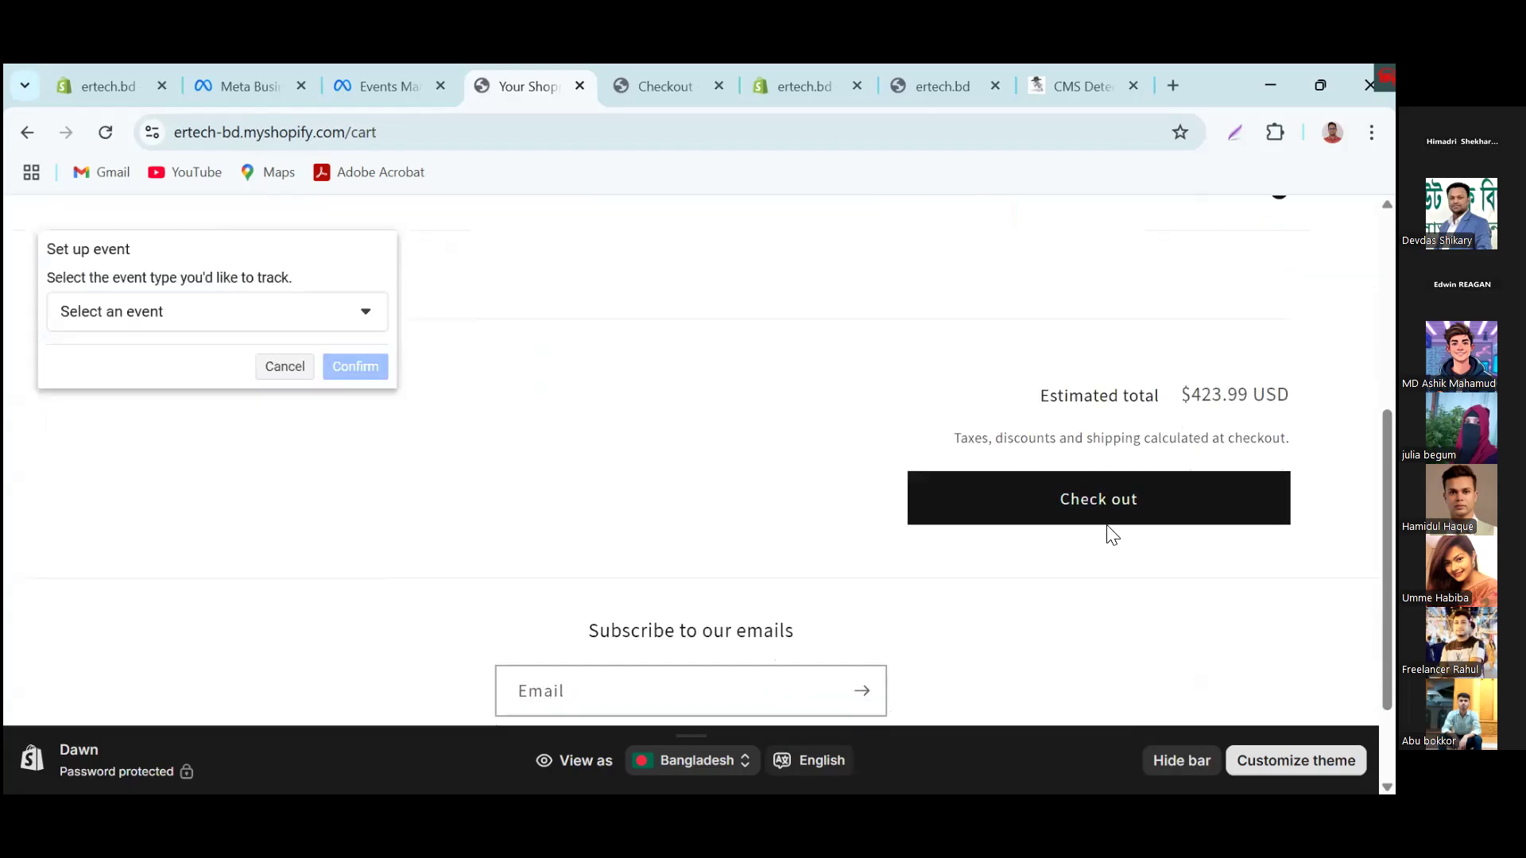
{"action": "left_click", "coordinate": [193, 312]}
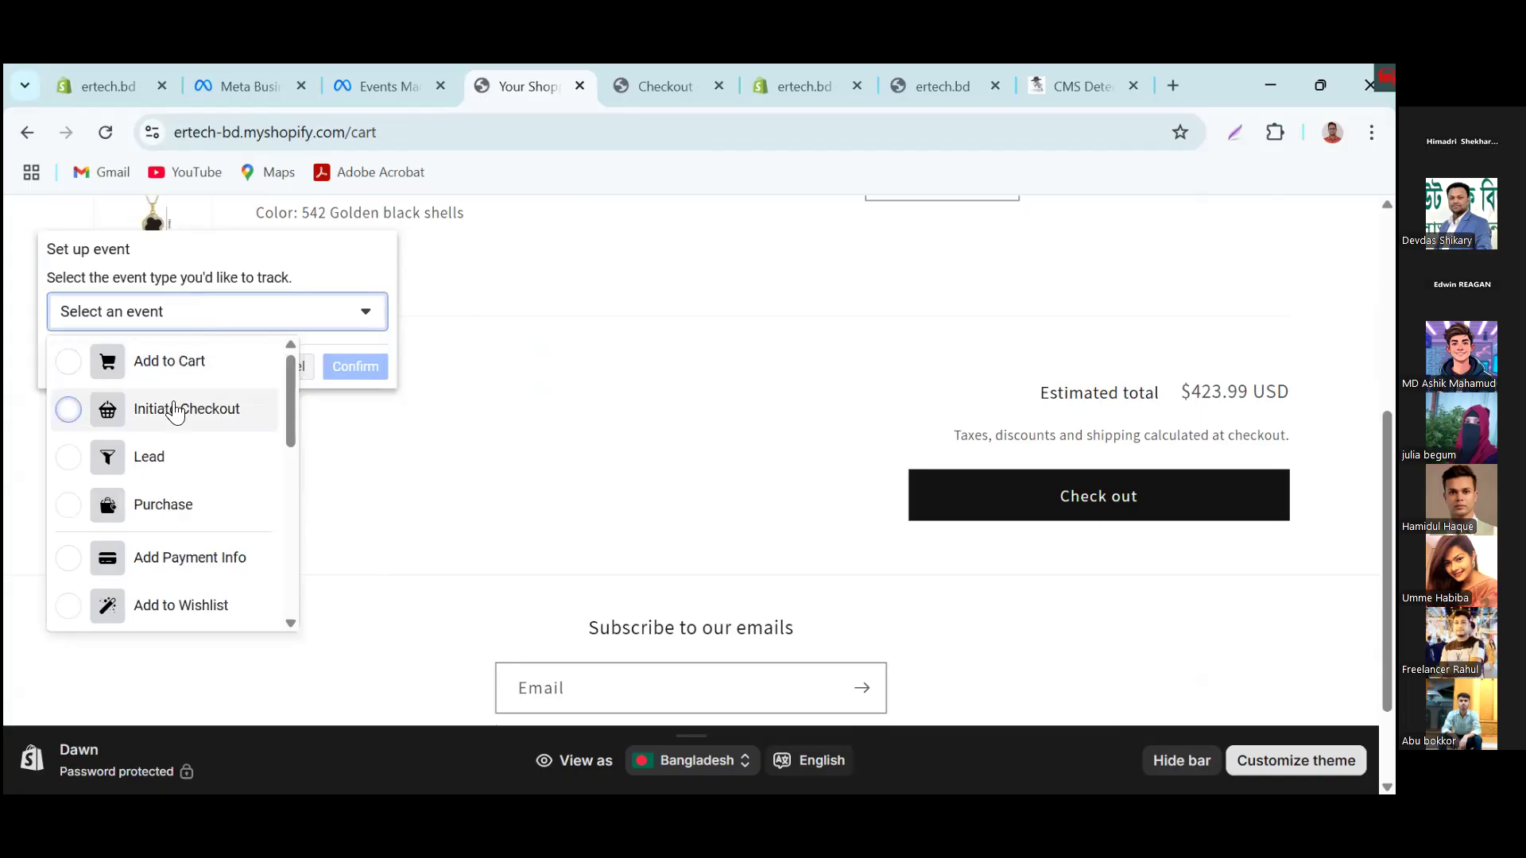
{"action": "left_click", "coordinate": [221, 413]}
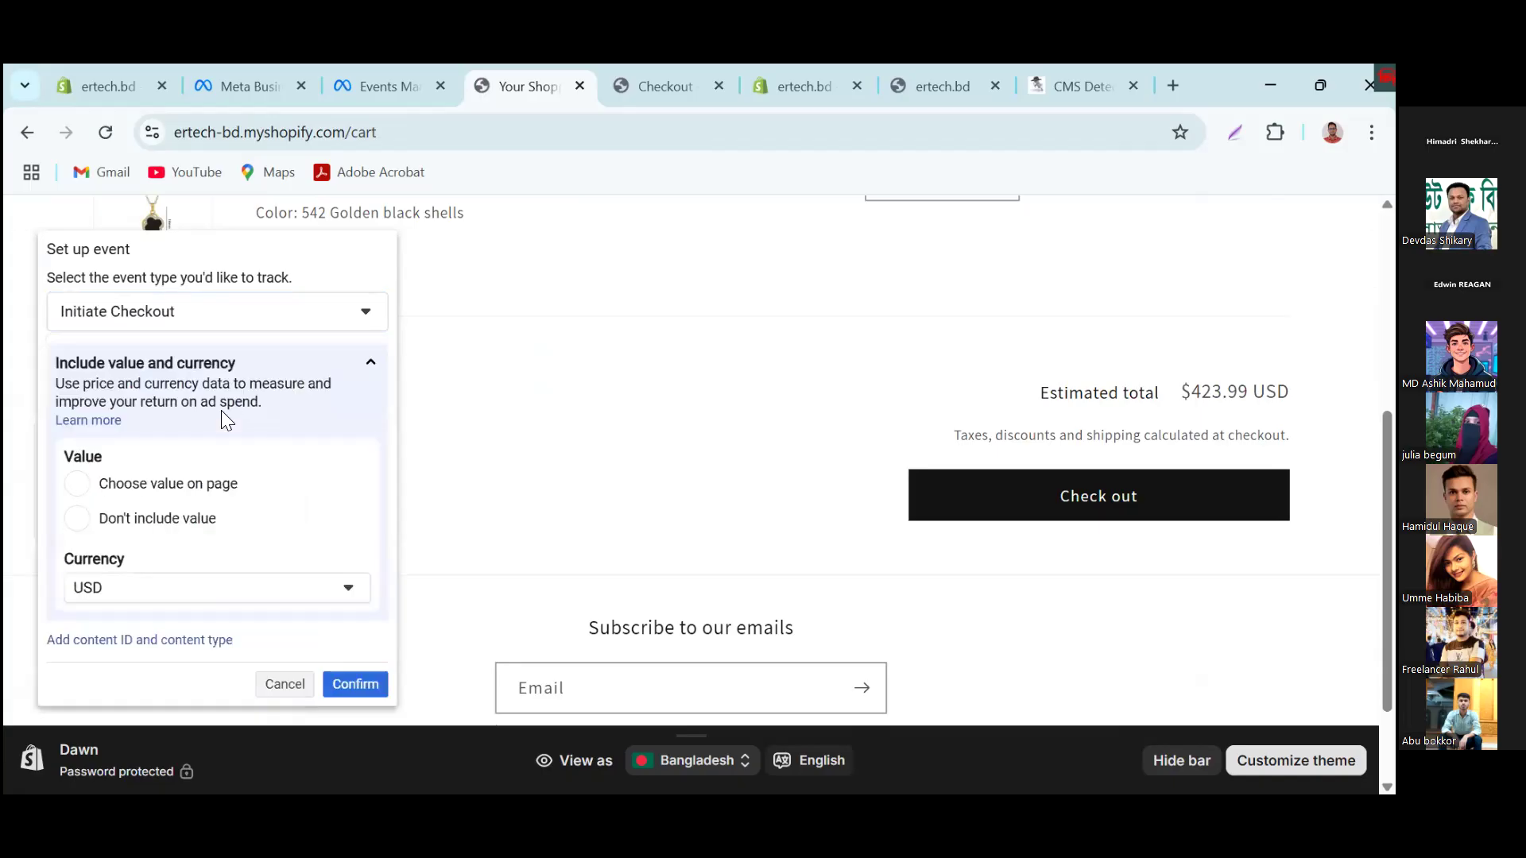
{"action": "left_click", "coordinate": [345, 682]}
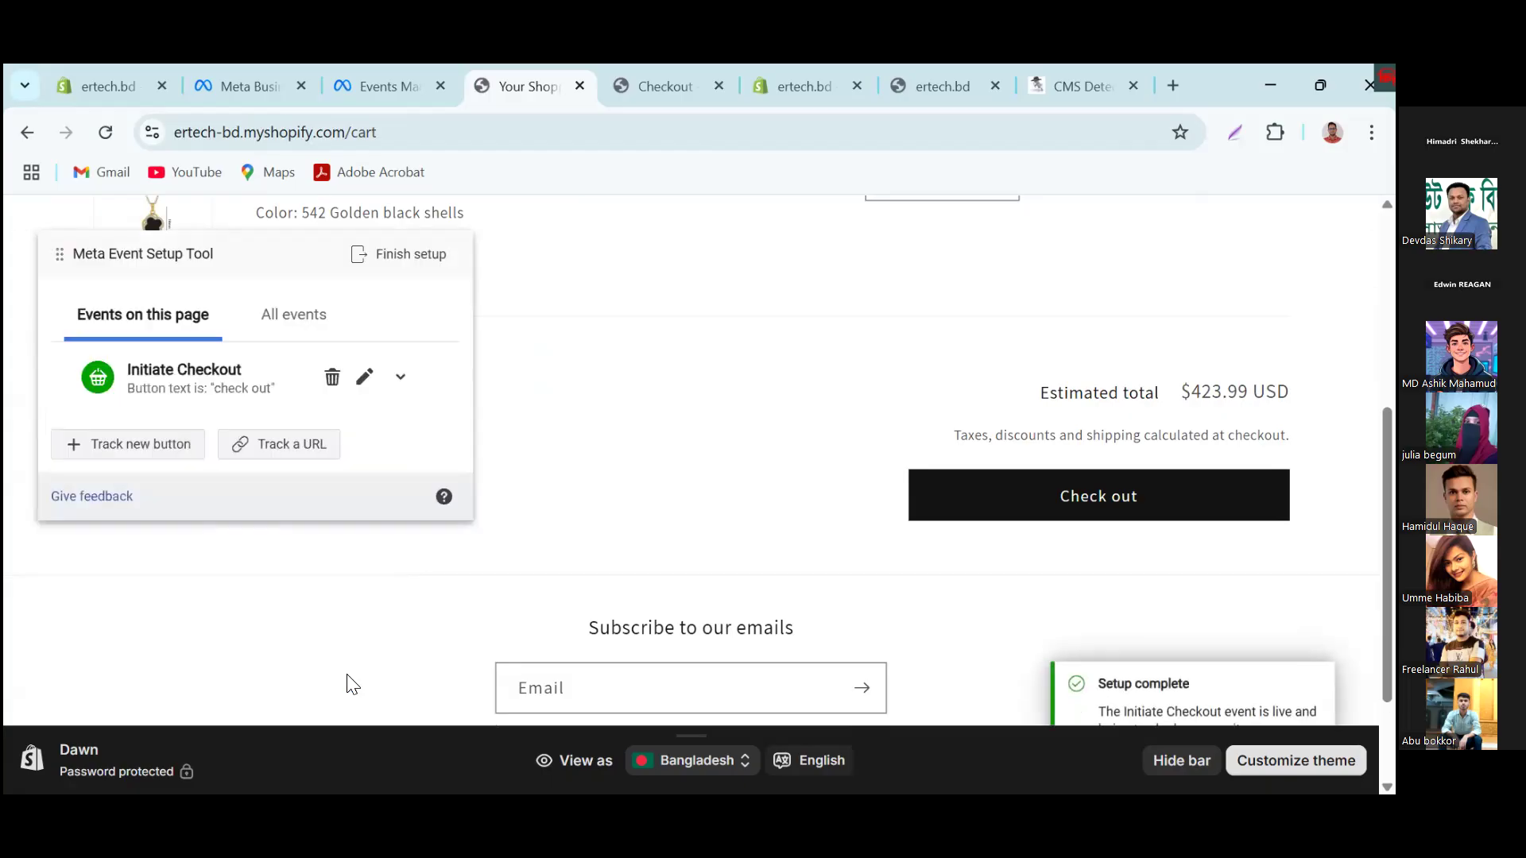
Step: Review the checkout page's payment section, and back on the cart page list all events set up for the store
{"action": "left_click", "coordinate": [1160, 500]}
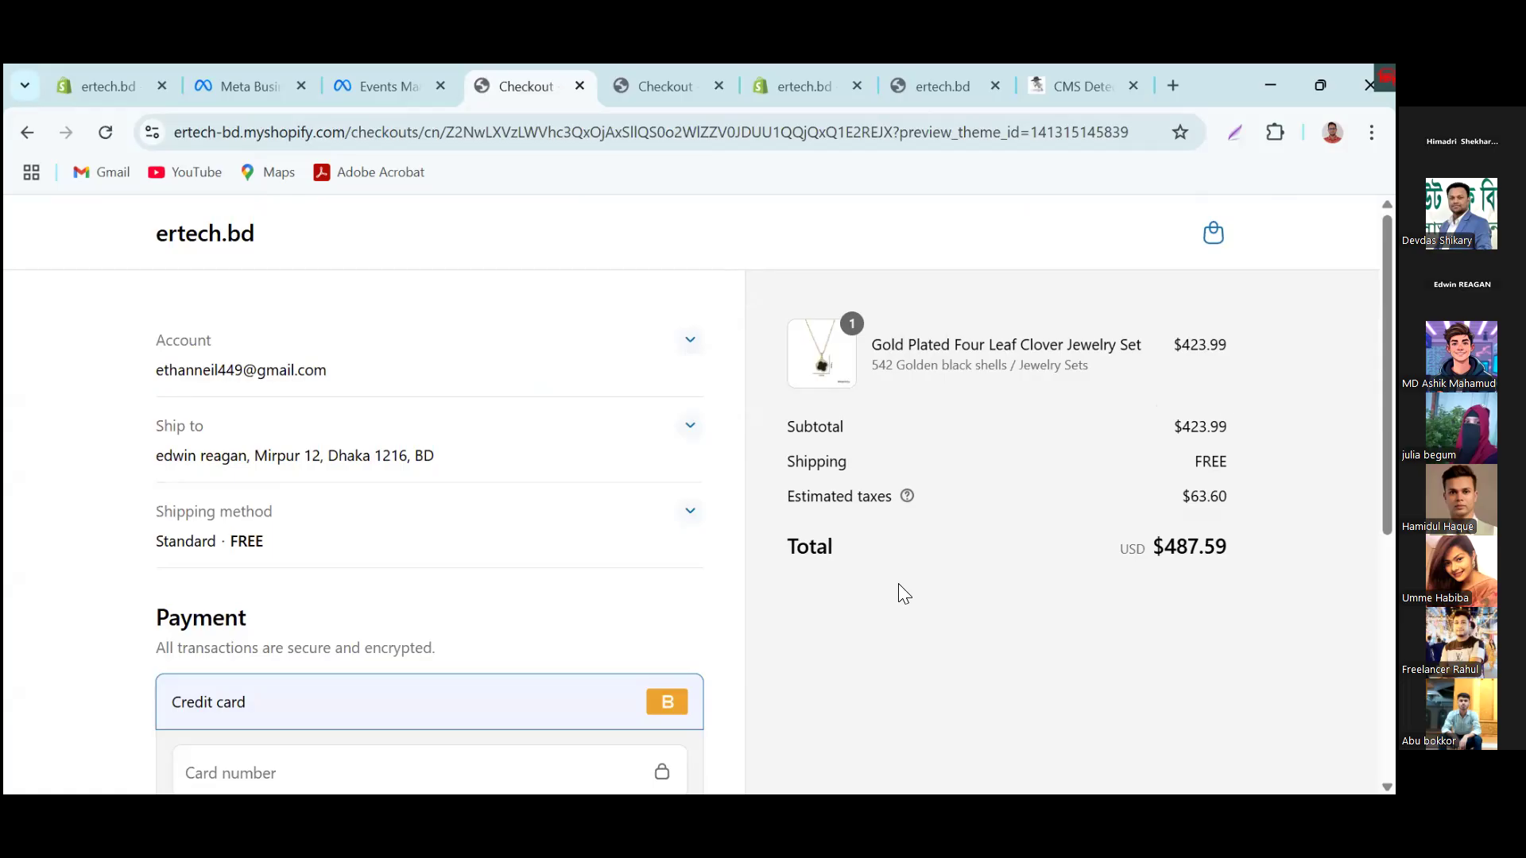
{"action": "scroll", "coordinate": [1158, 628], "scroll_direction": "down", "scroll_amount": 6}
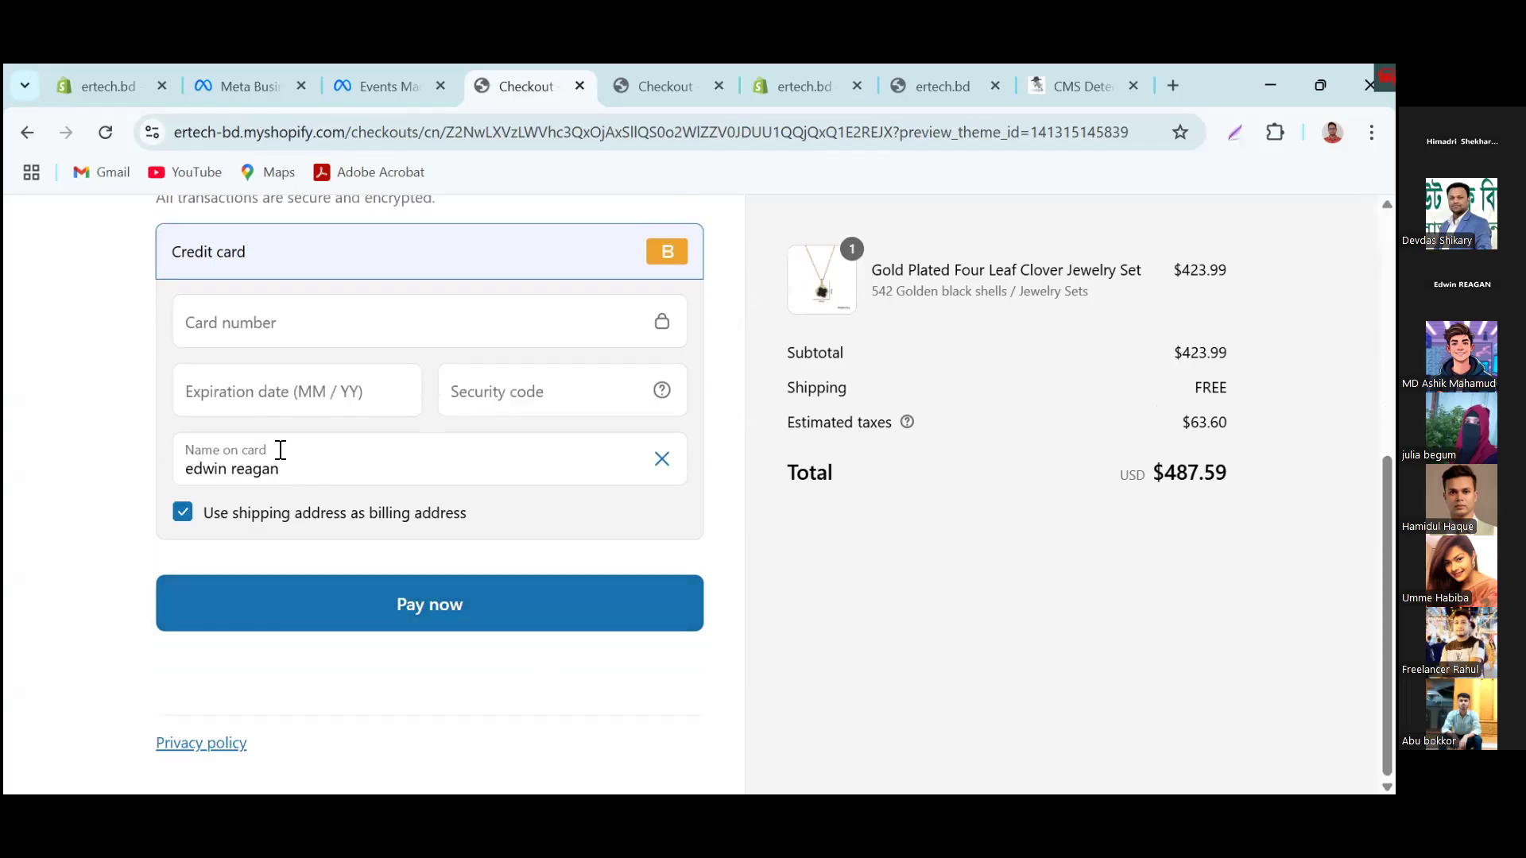
{"action": "scroll", "coordinate": [279, 450], "scroll_direction": "up", "scroll_amount": 6}
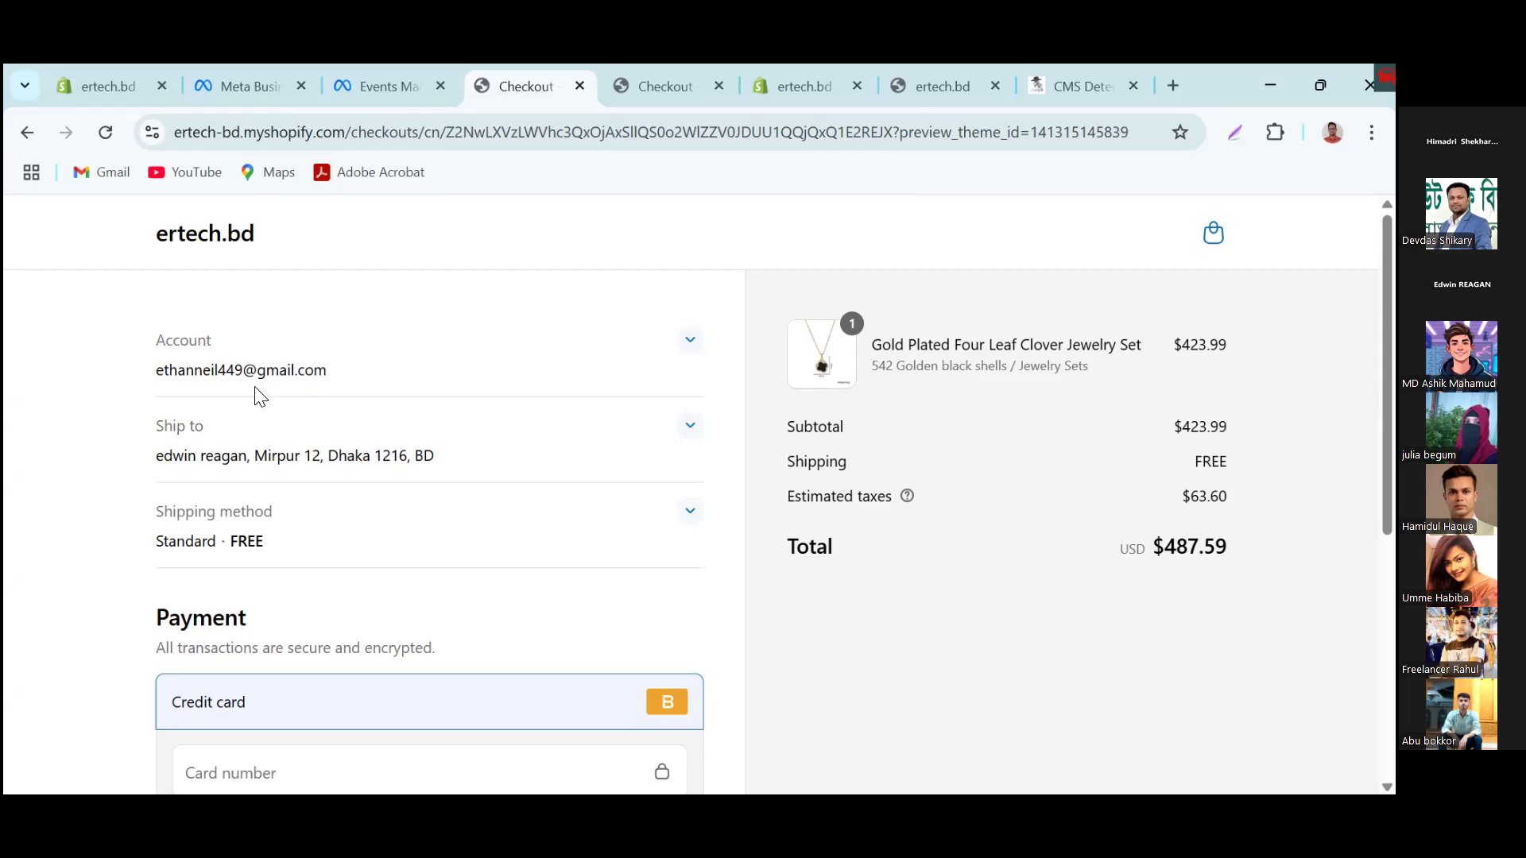
{"action": "right_click", "coordinate": [27, 130]}
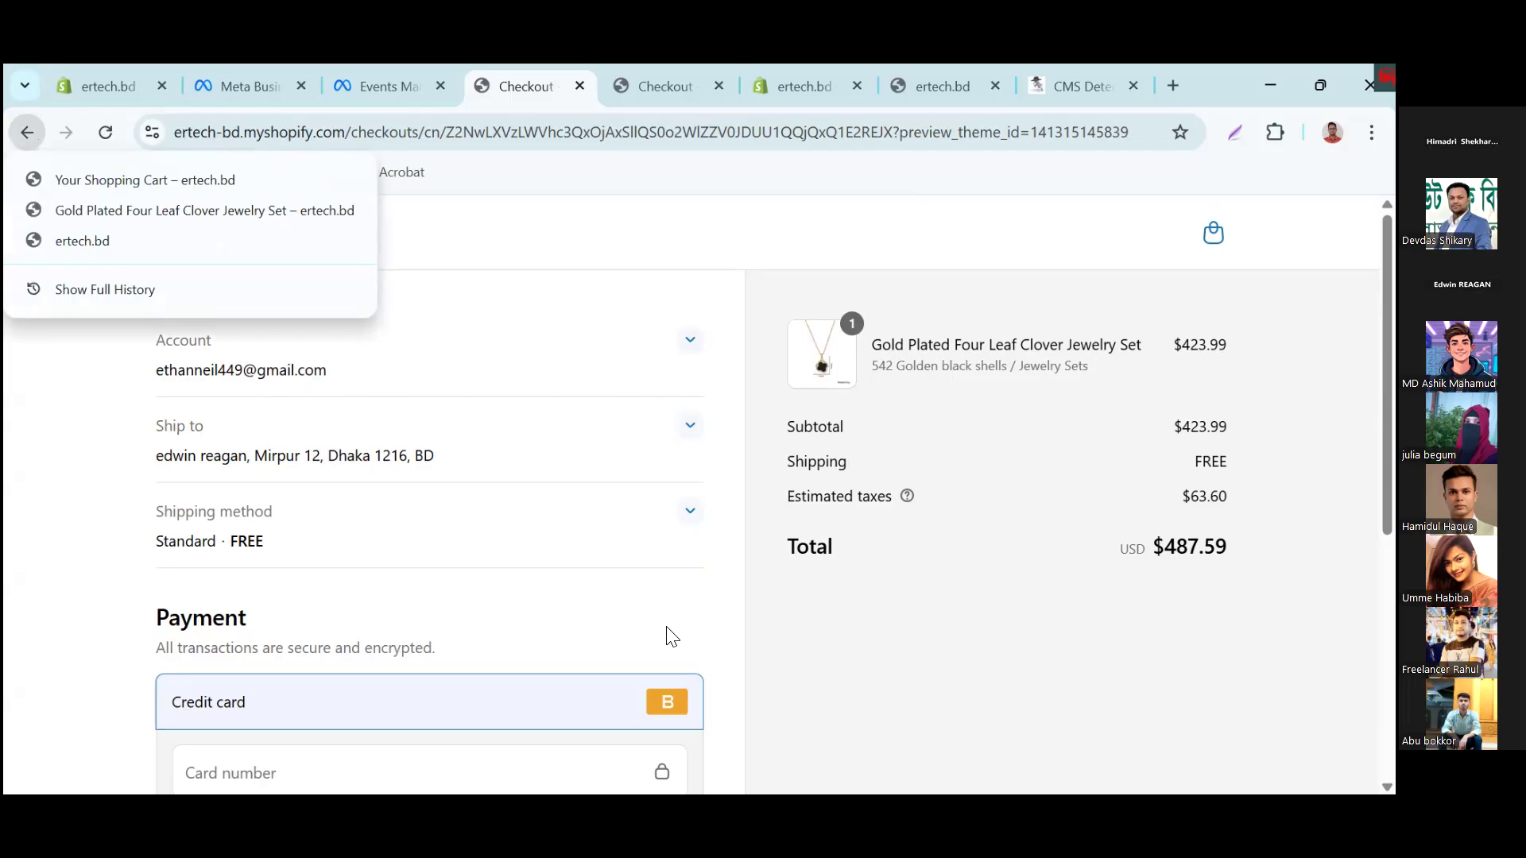
{"action": "left_click", "coordinate": [26, 136]}
{"action": "left_click", "coordinate": [26, 135]}
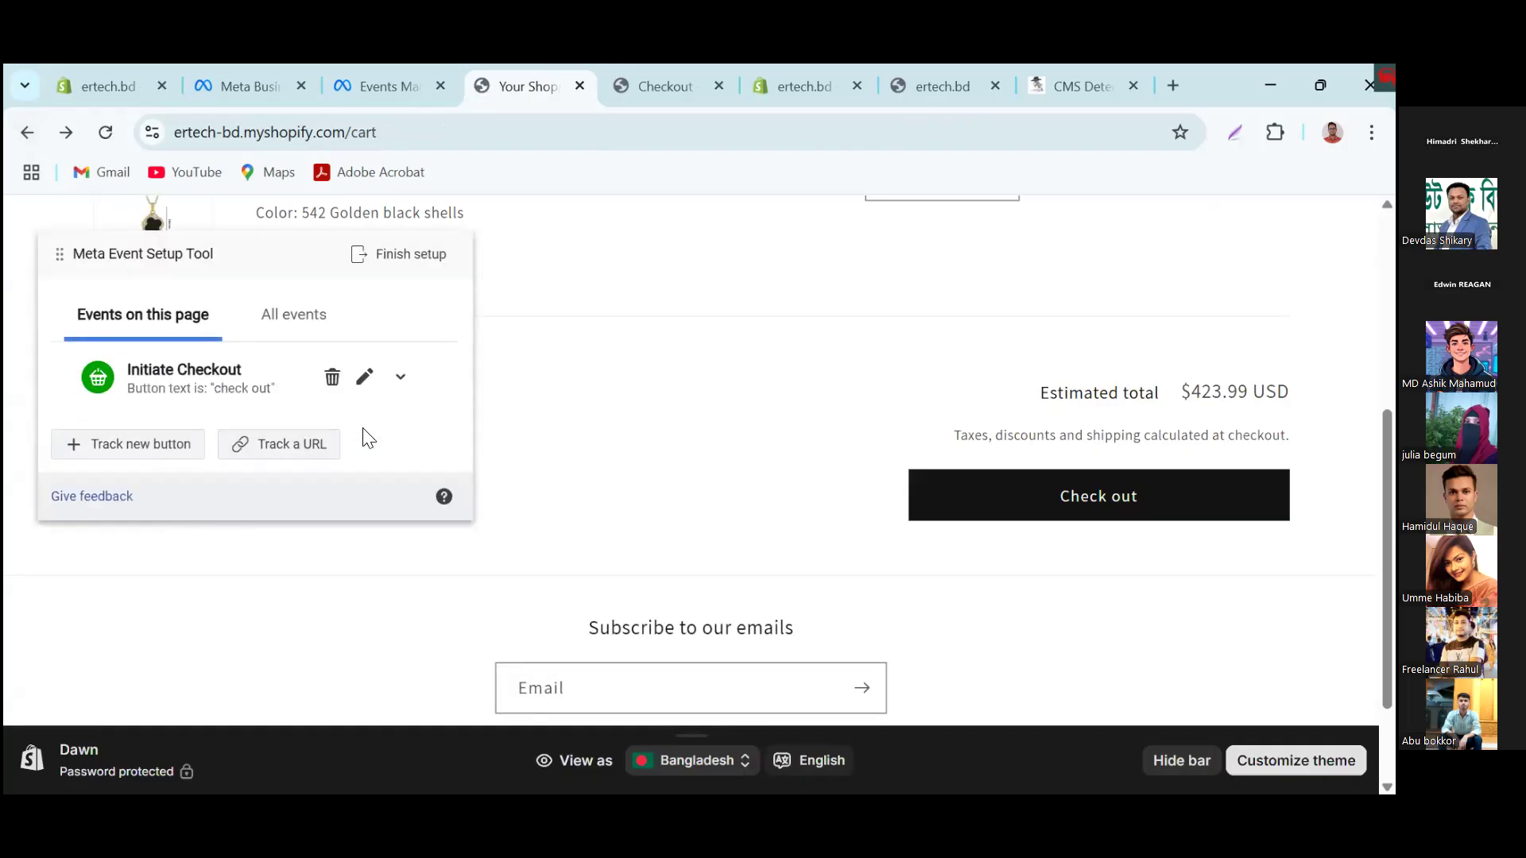
{"action": "left_click", "coordinate": [274, 321]}
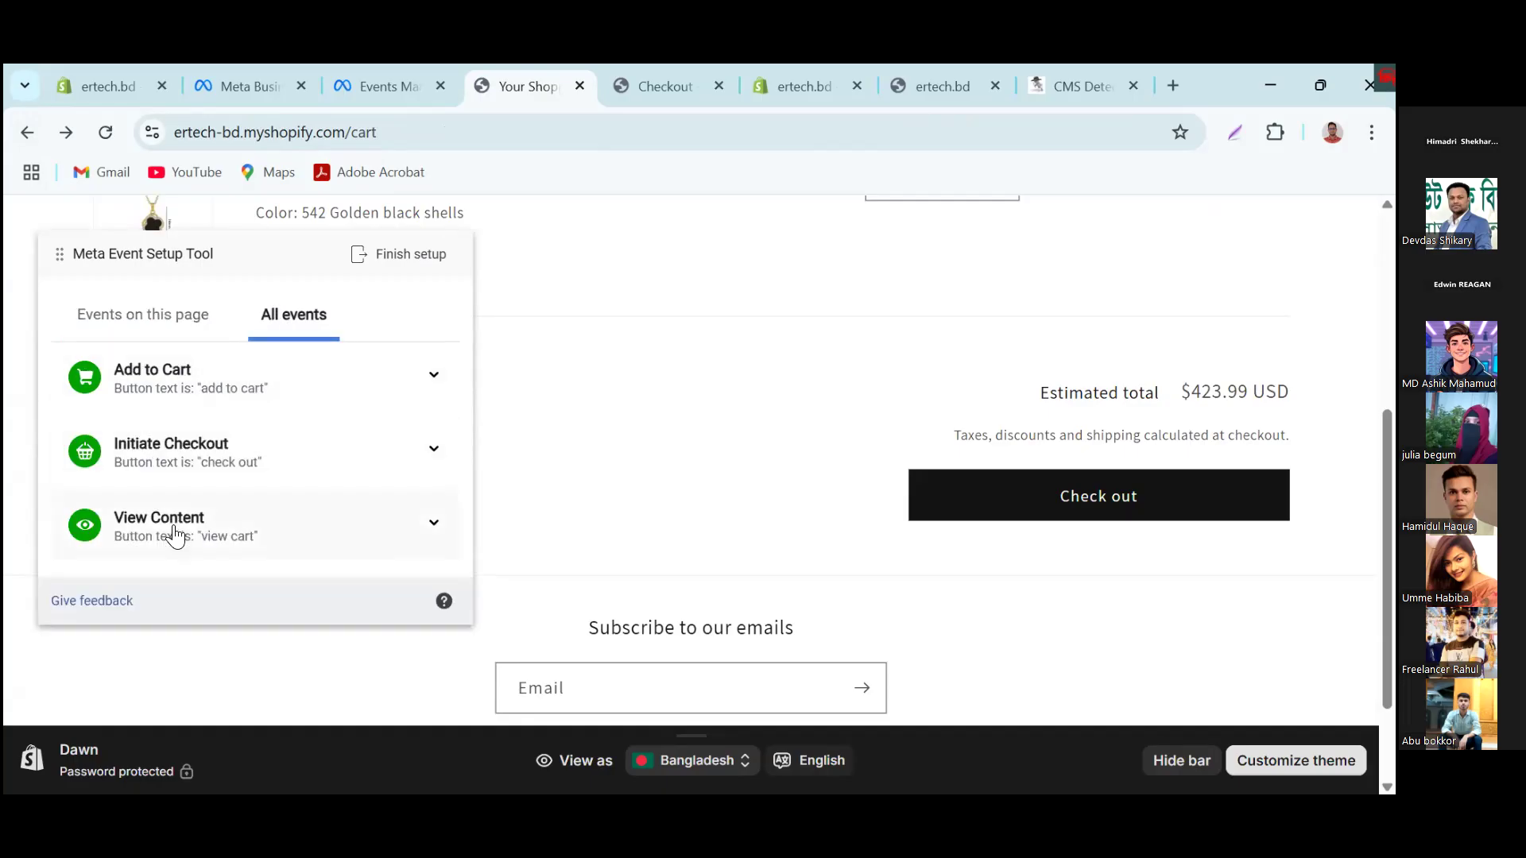
Step: Shrink the page zoom to 80%, finish the setup of the three added events, and skip the feedback survey
{"action": "left_click", "coordinate": [409, 258]}
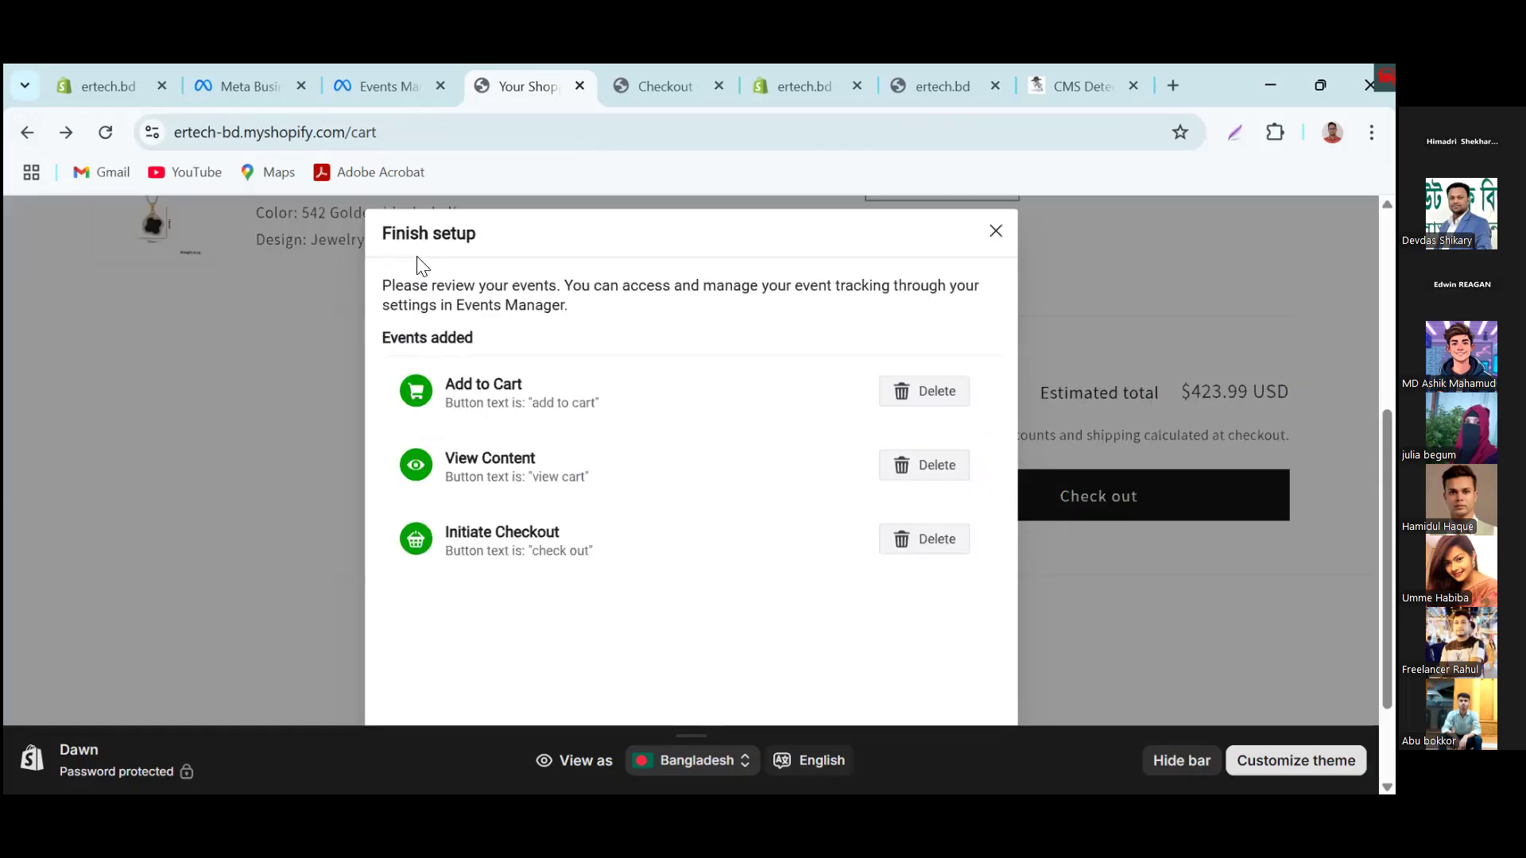
{"action": "scroll", "coordinate": [890, 668], "scroll_direction": "down", "scroll_amount": 2}
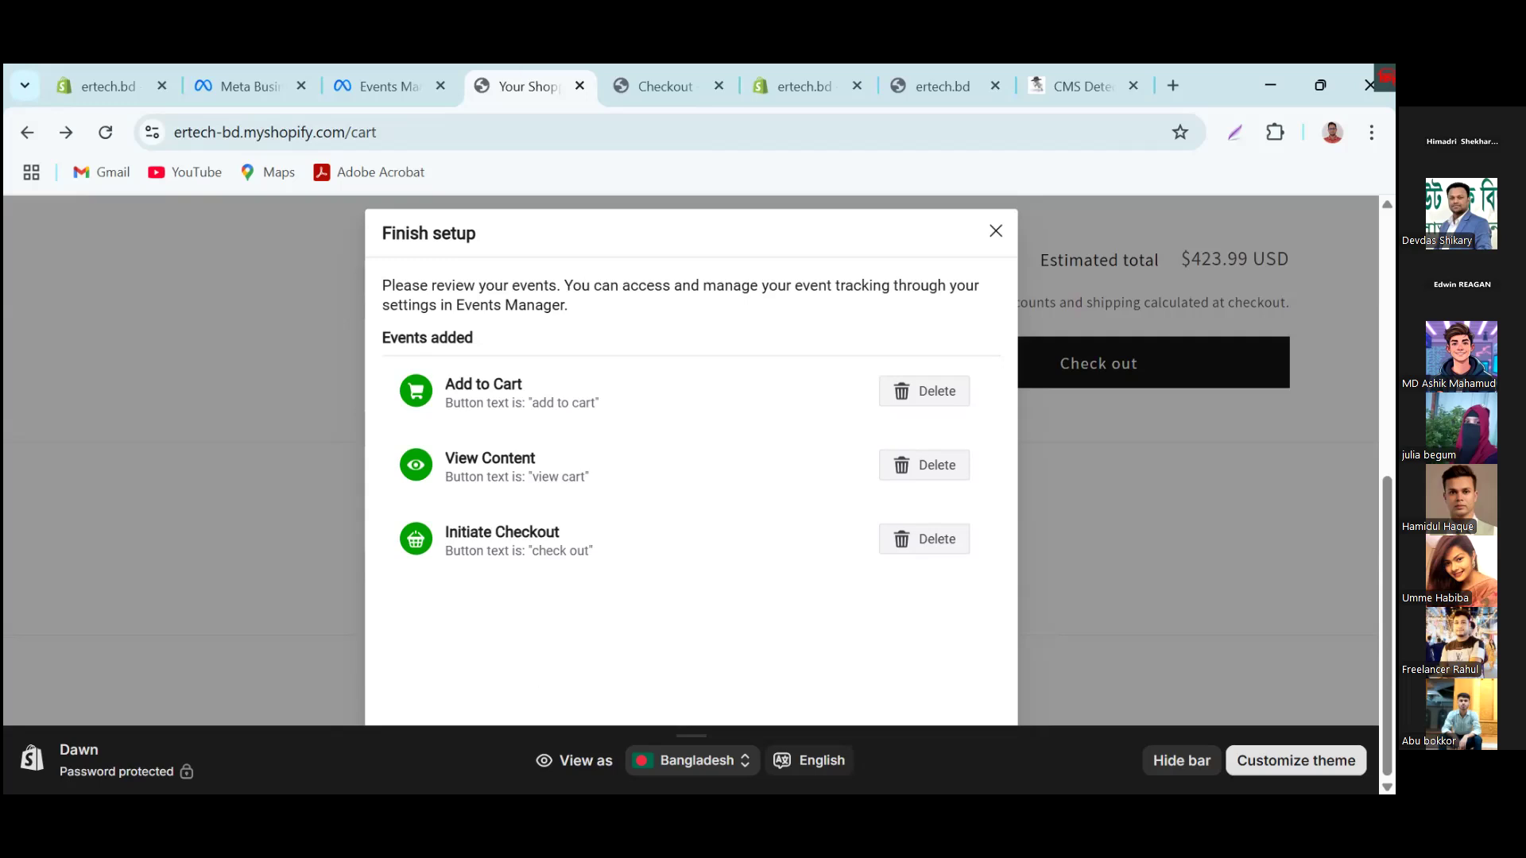
{"action": "left_click", "coordinate": [1371, 132]}
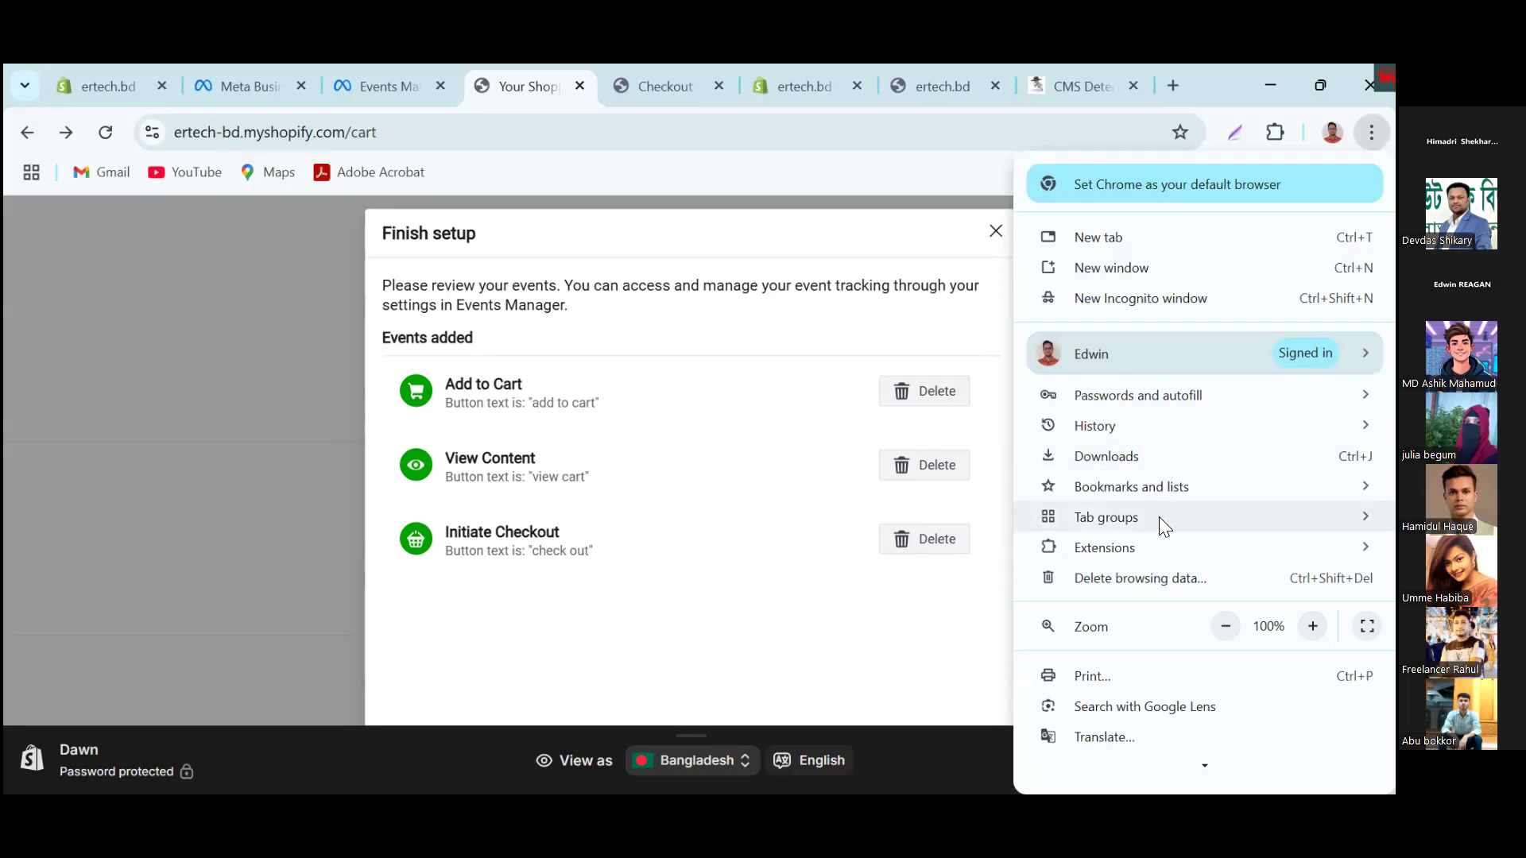
{"action": "left_click", "coordinate": [1224, 627]}
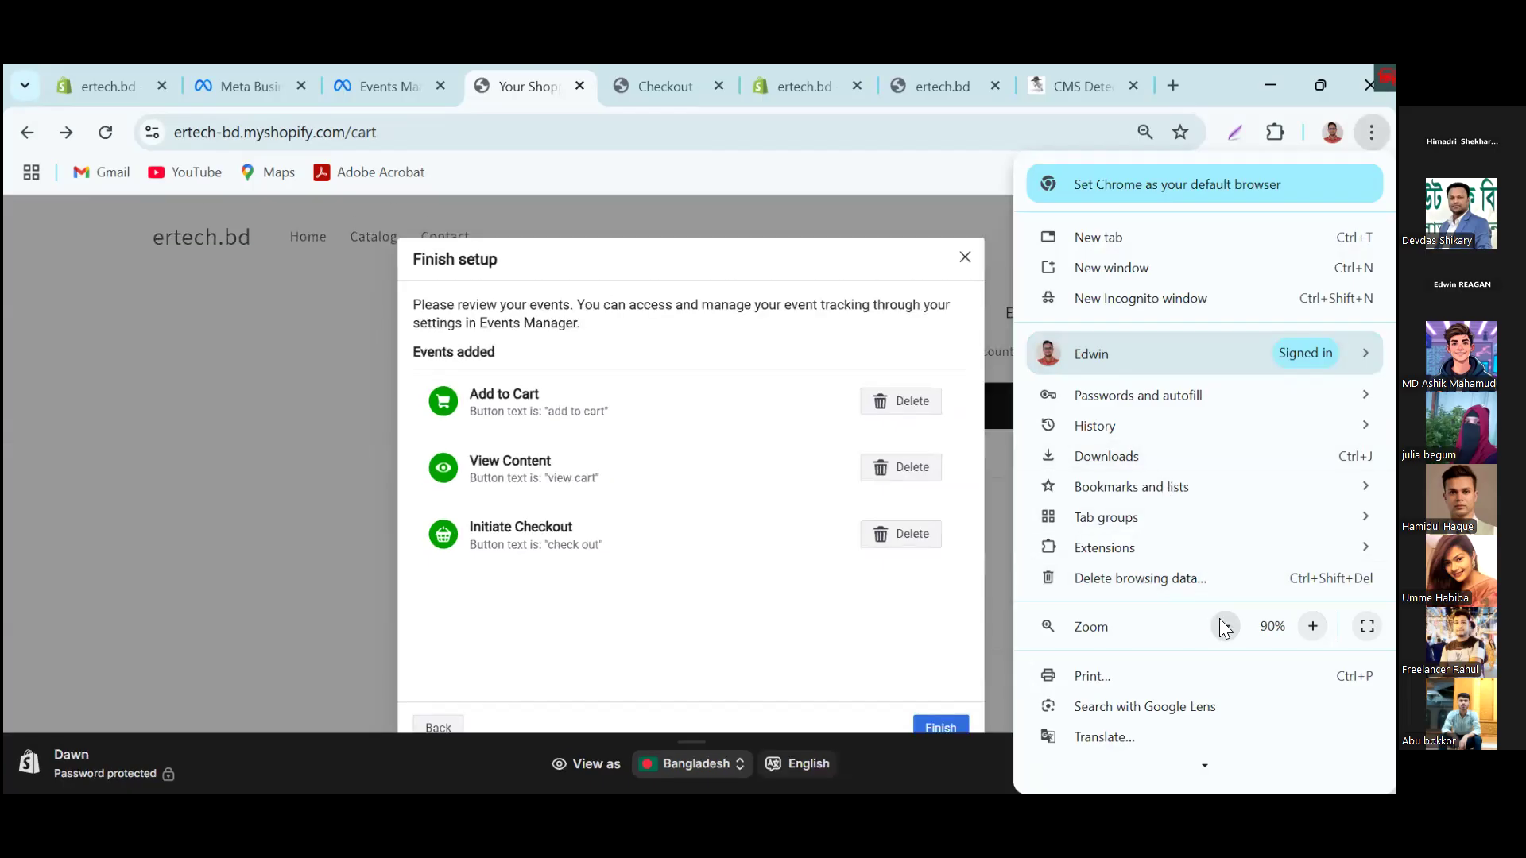
{"action": "left_click", "coordinate": [1221, 625]}
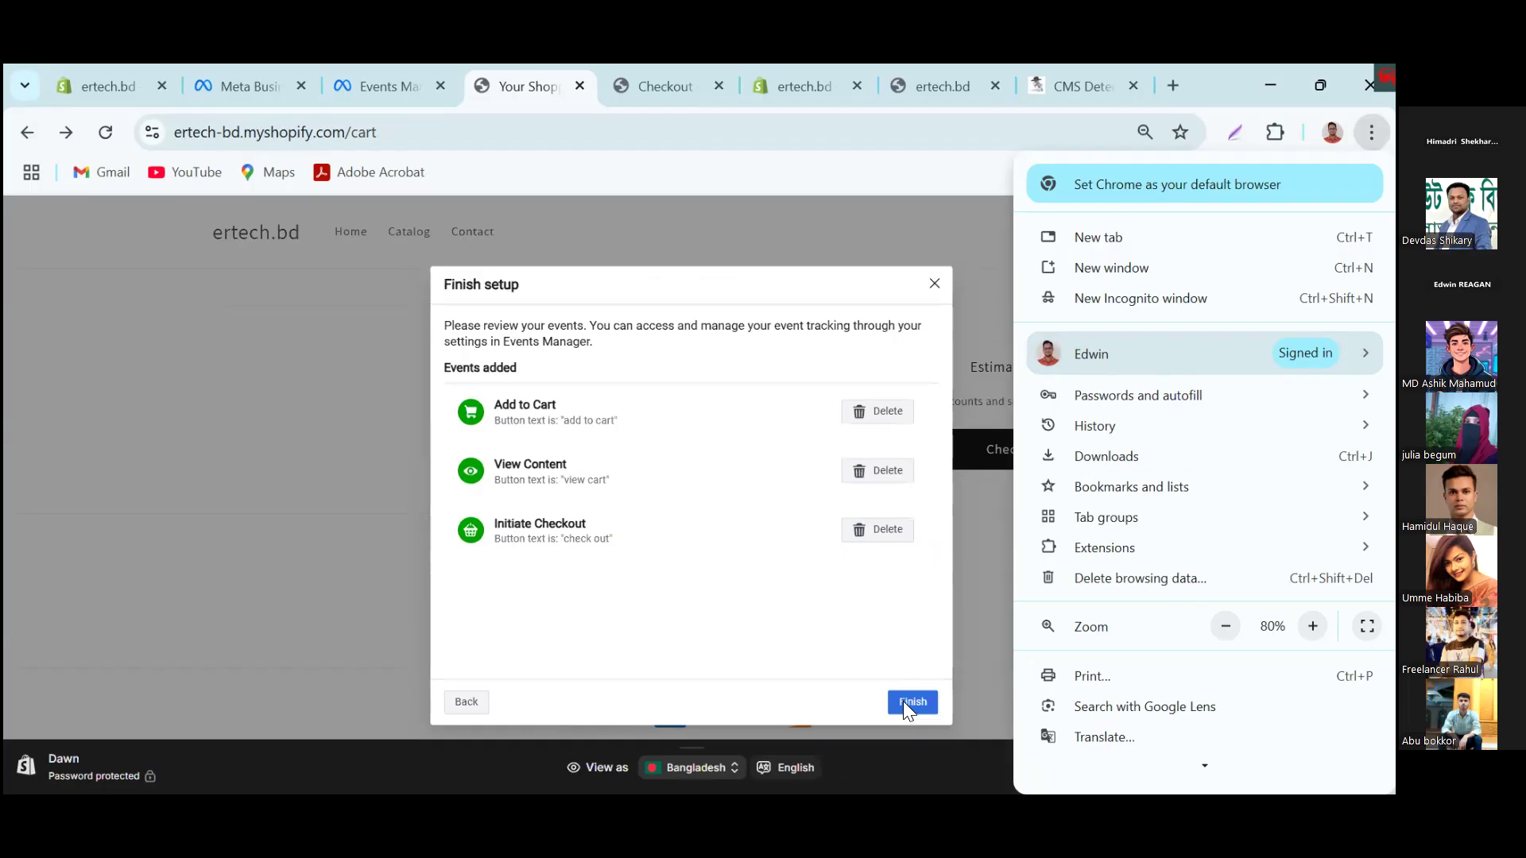
{"action": "left_click", "coordinate": [906, 701]}
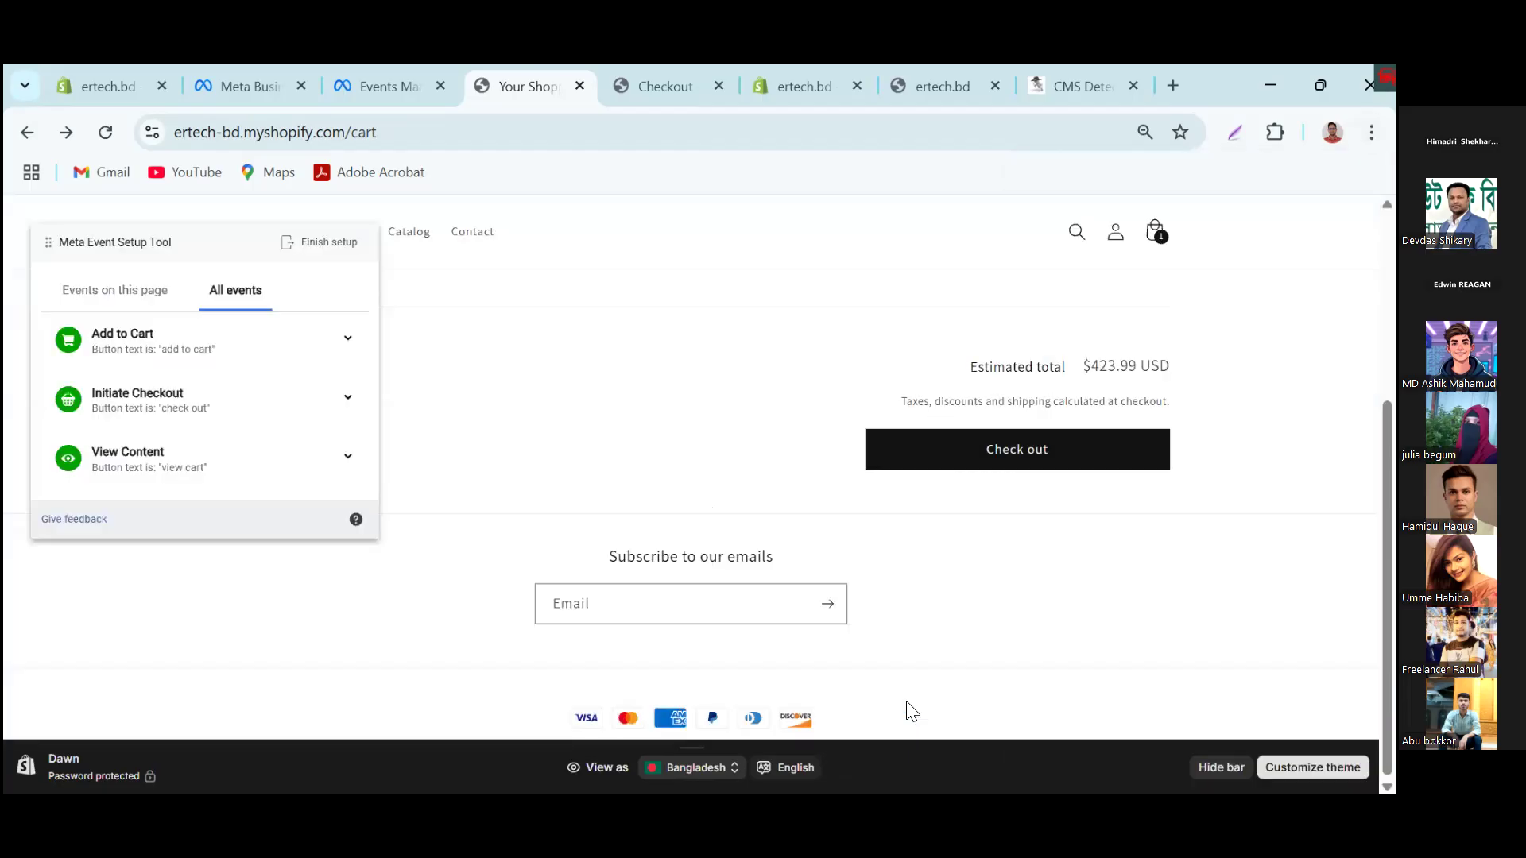
{"action": "left_click", "coordinate": [313, 241]}
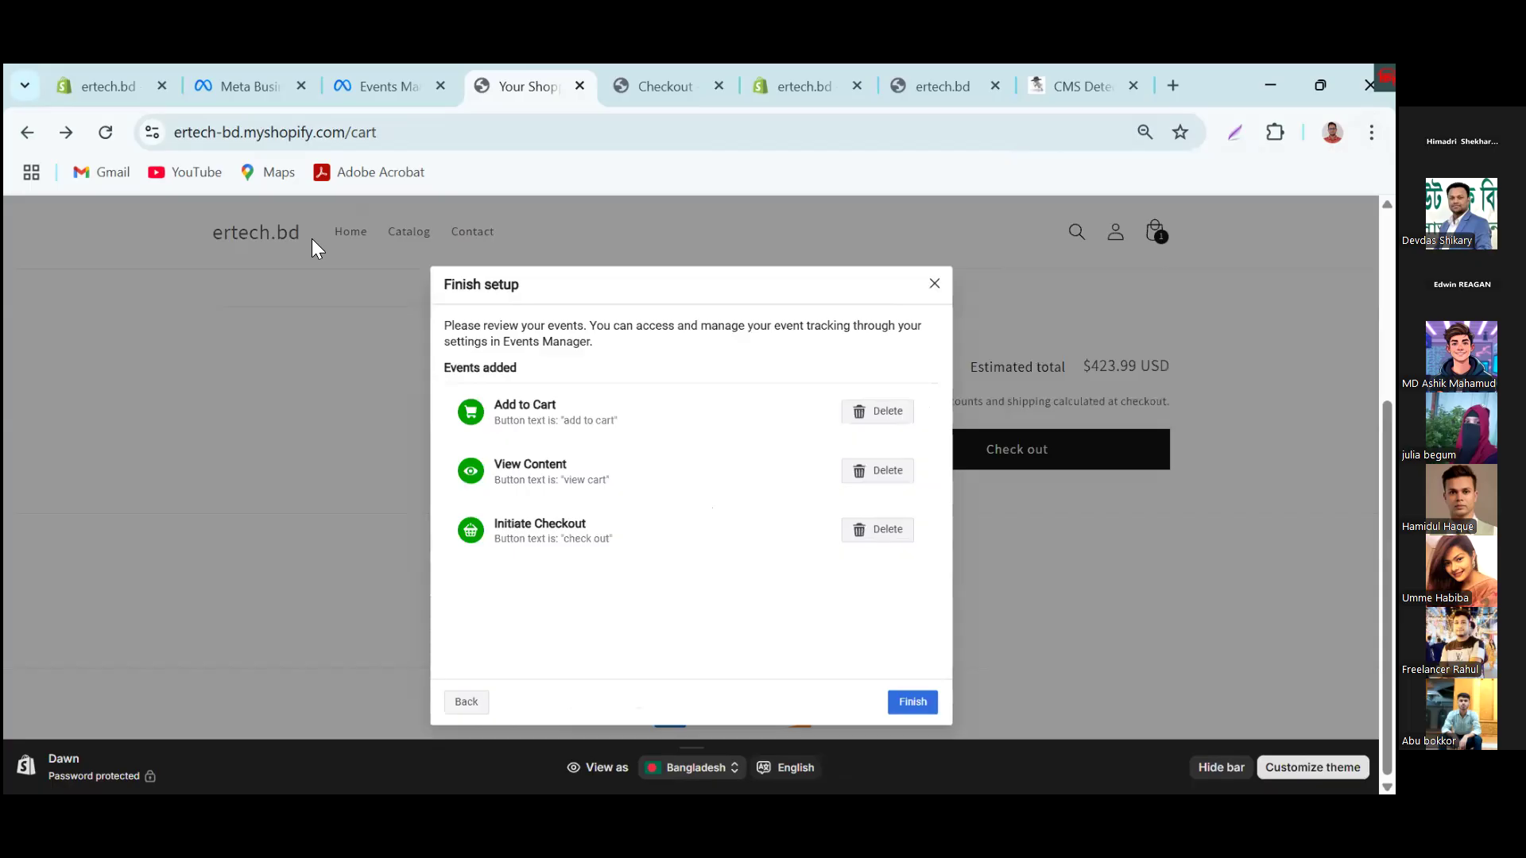
{"action": "left_click", "coordinate": [913, 702]}
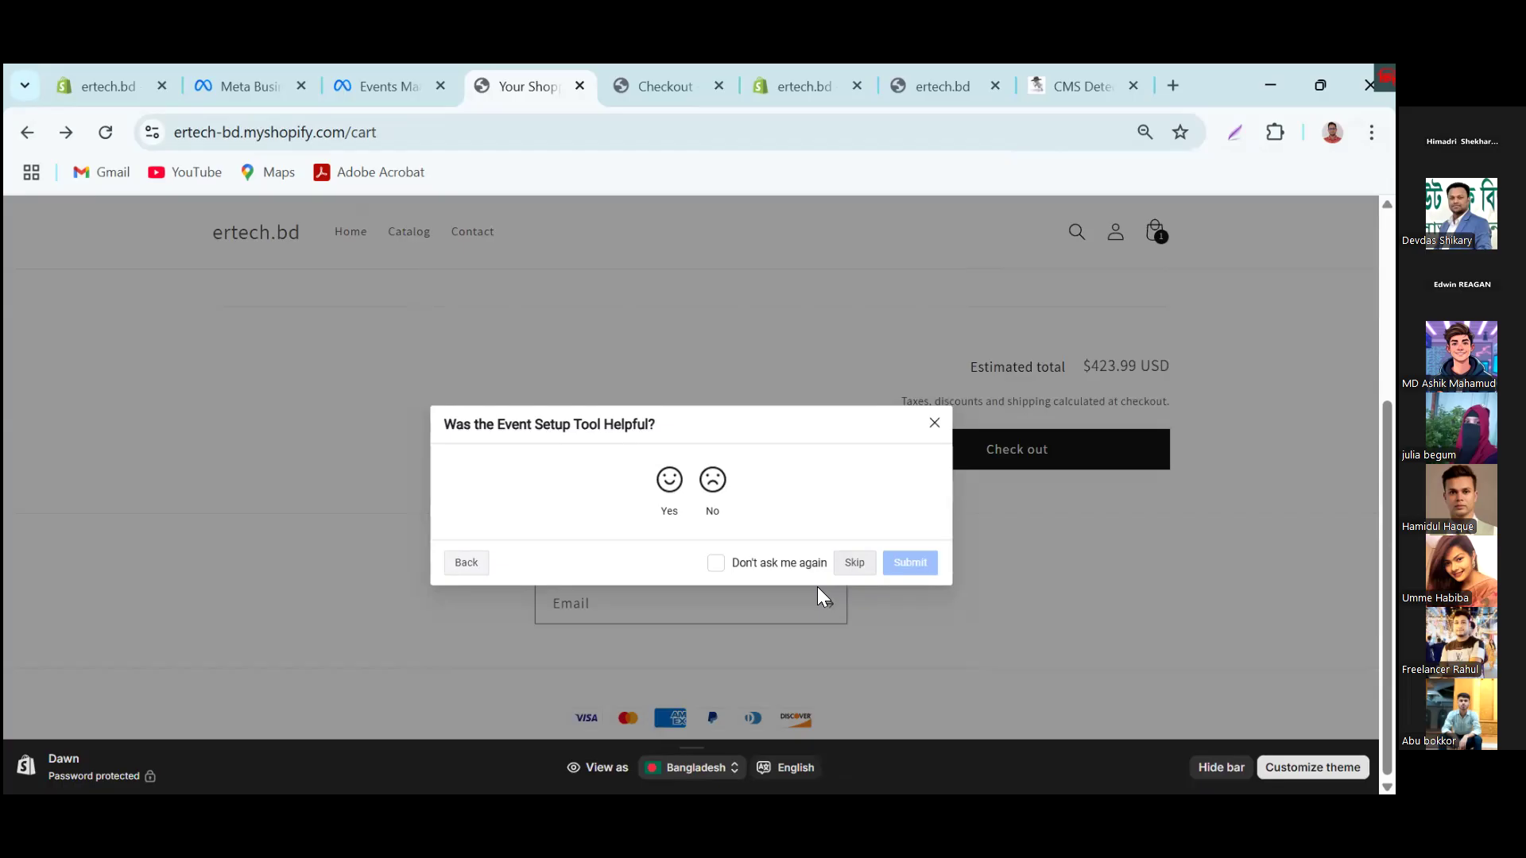
{"action": "left_click", "coordinate": [855, 564]}
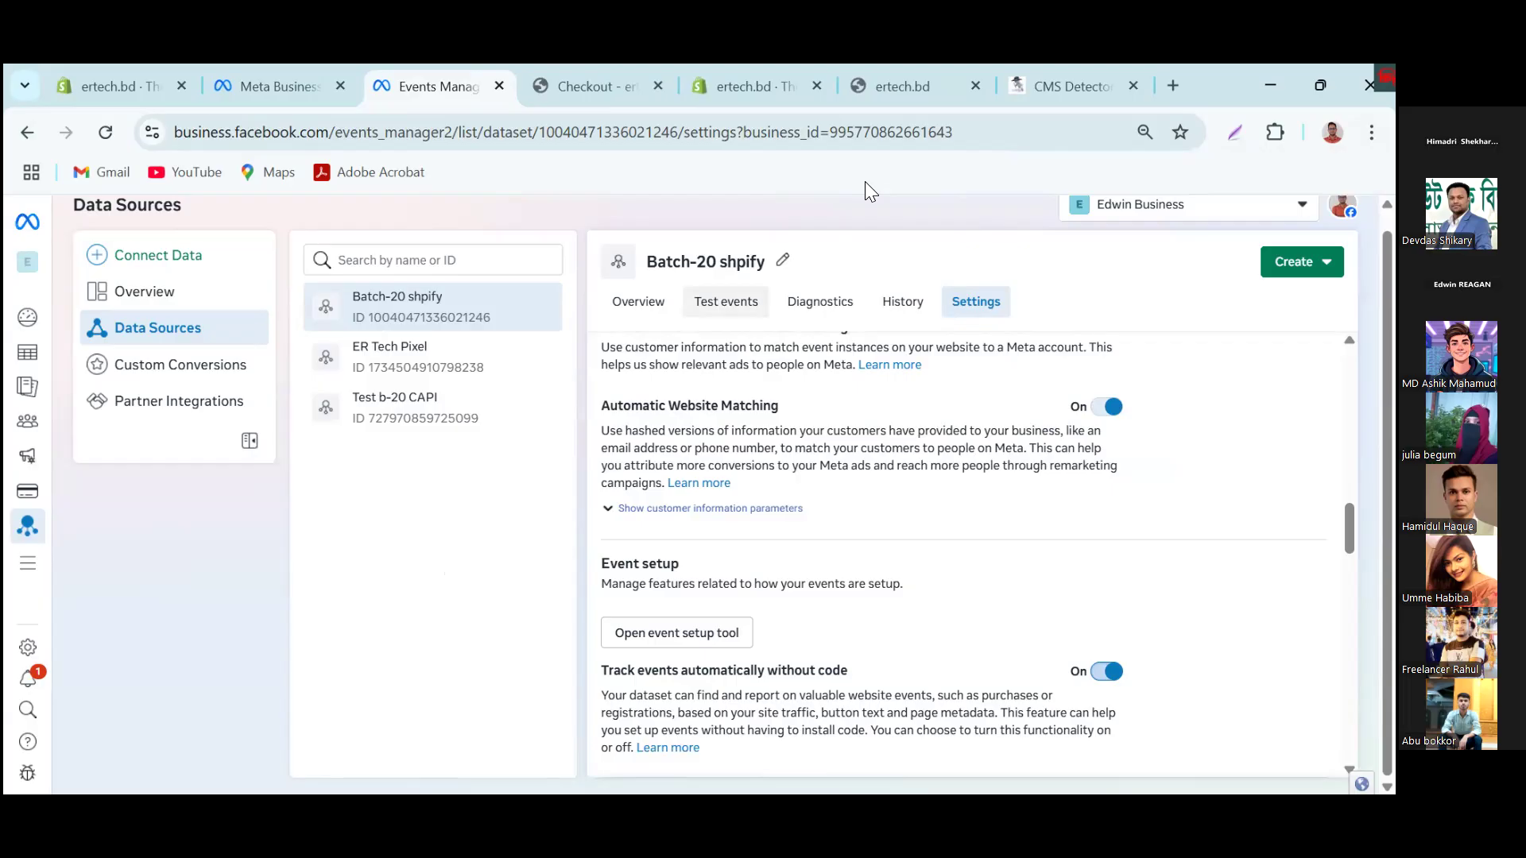
Step: Open the test events of the Batch-20 shpify dataset and review the received activity
{"action": "left_click", "coordinate": [726, 302]}
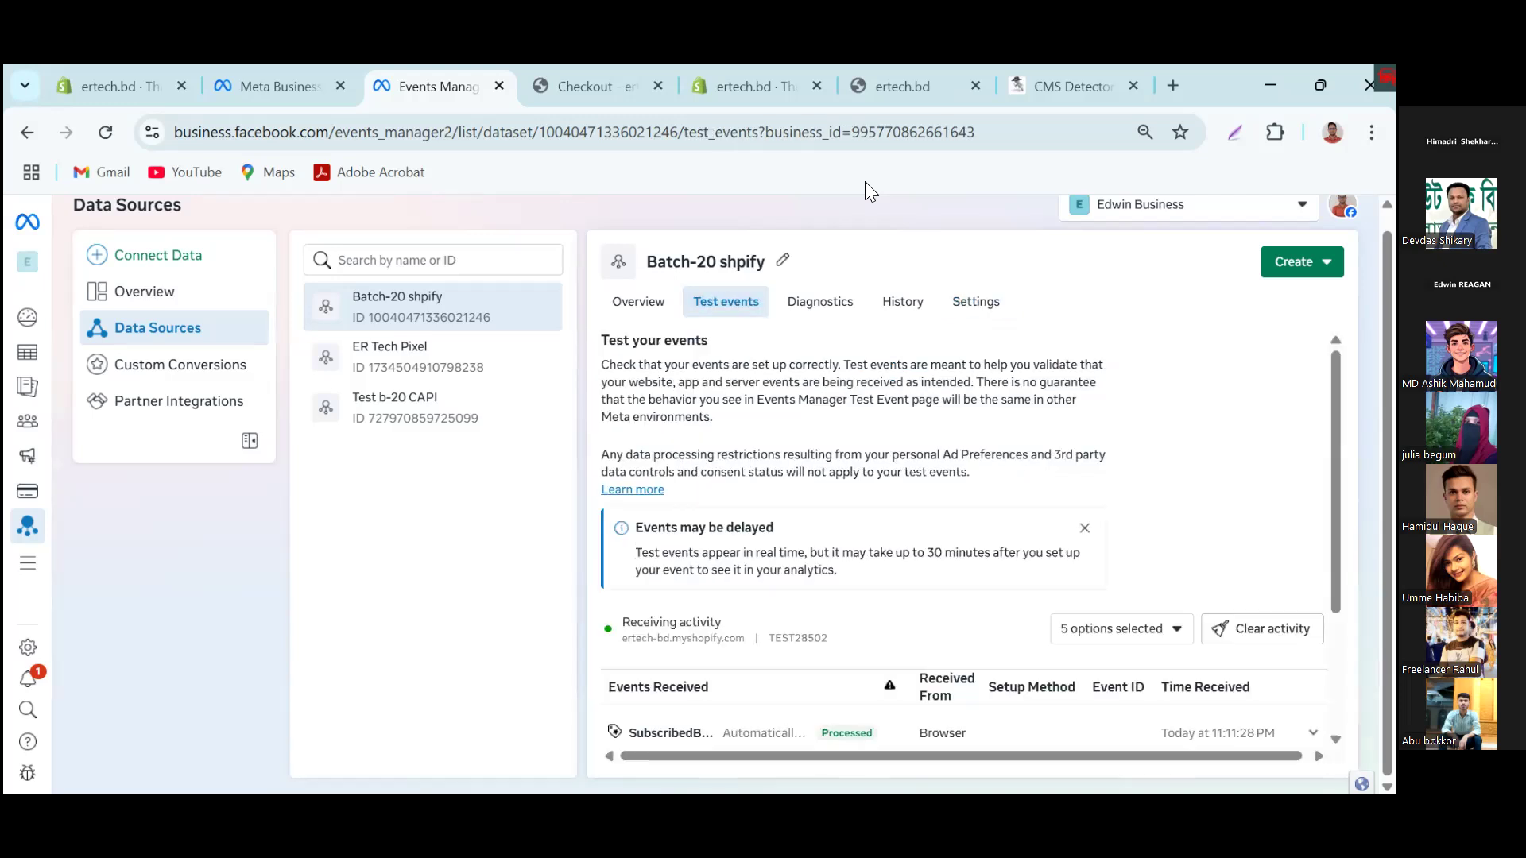
{"action": "scroll", "coordinate": [964, 540], "scroll_direction": "down", "scroll_amount": 1}
{"action": "scroll", "coordinate": [964, 541], "scroll_direction": "down", "scroll_amount": 2}
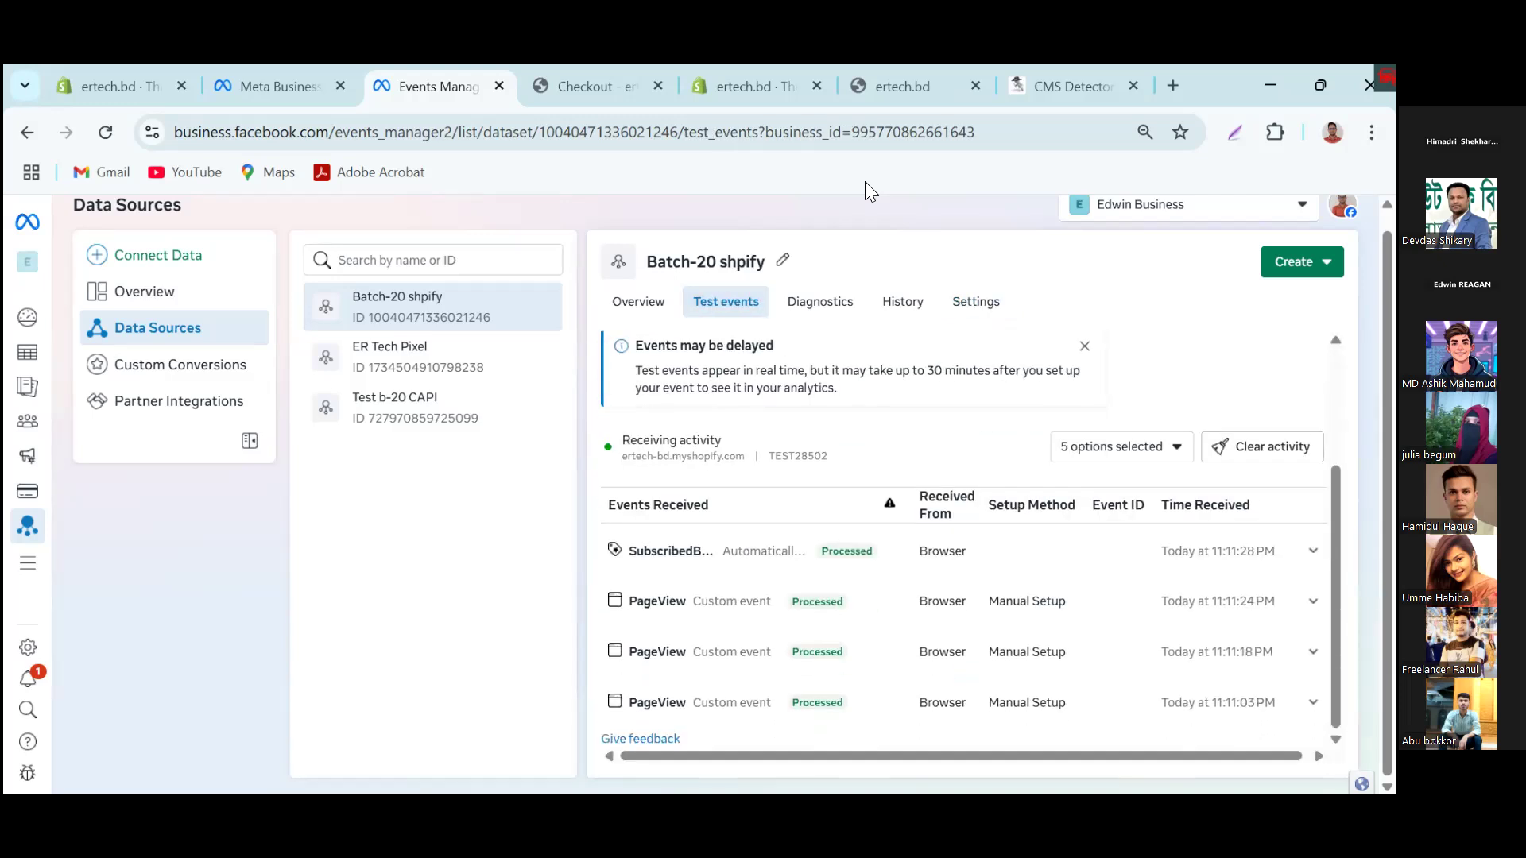
{"action": "scroll", "coordinate": [964, 541], "scroll_direction": "up", "scroll_amount": 2}
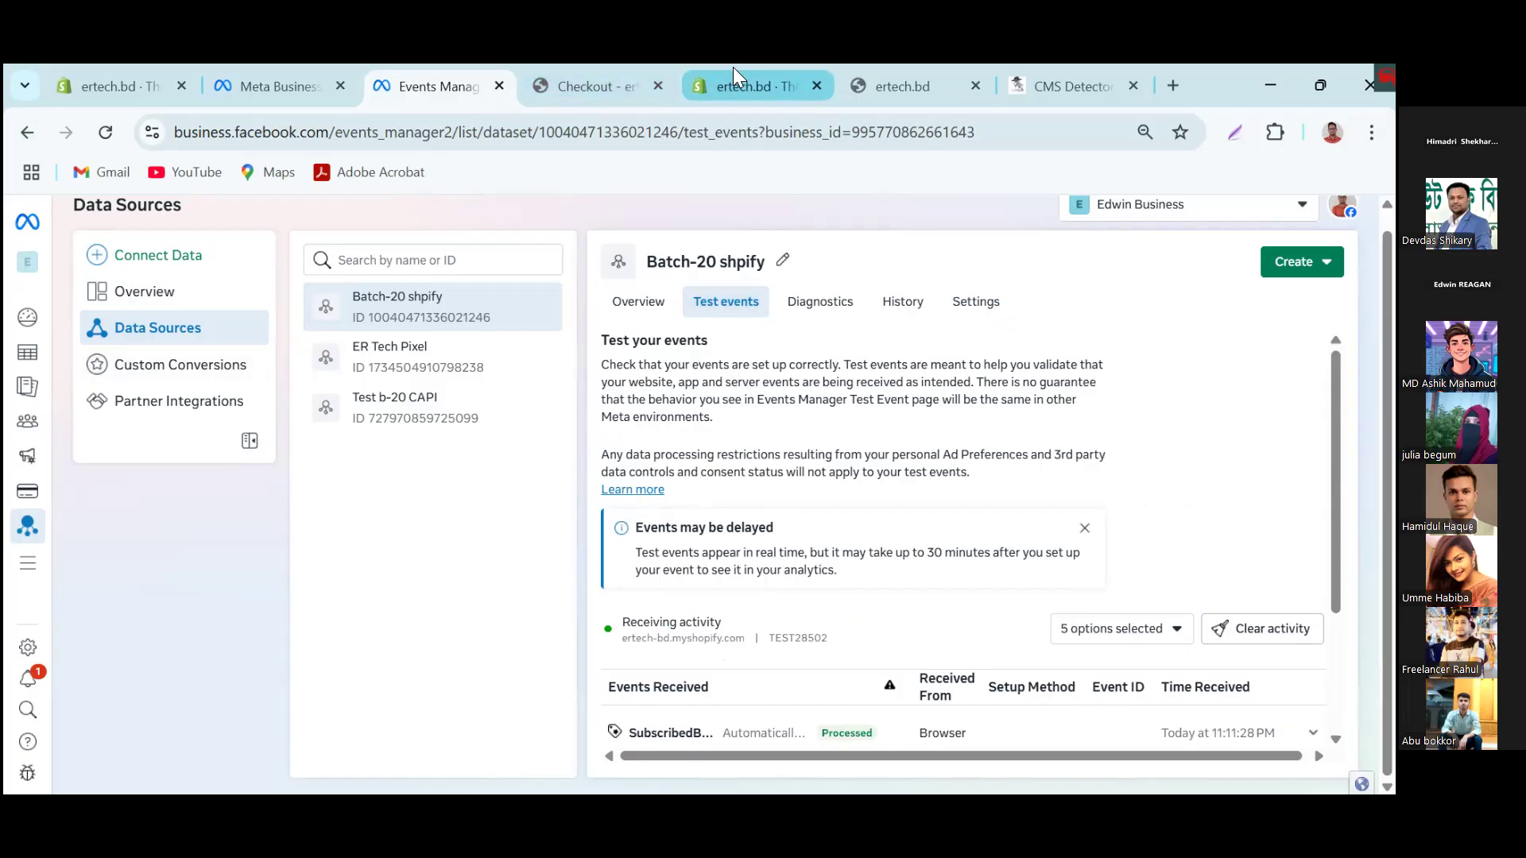
Step: On the ertech.bd storefront, add the Sparkling Gold-Plated Zircon Pendant Necklace to the cart
{"action": "left_click", "coordinate": [922, 87]}
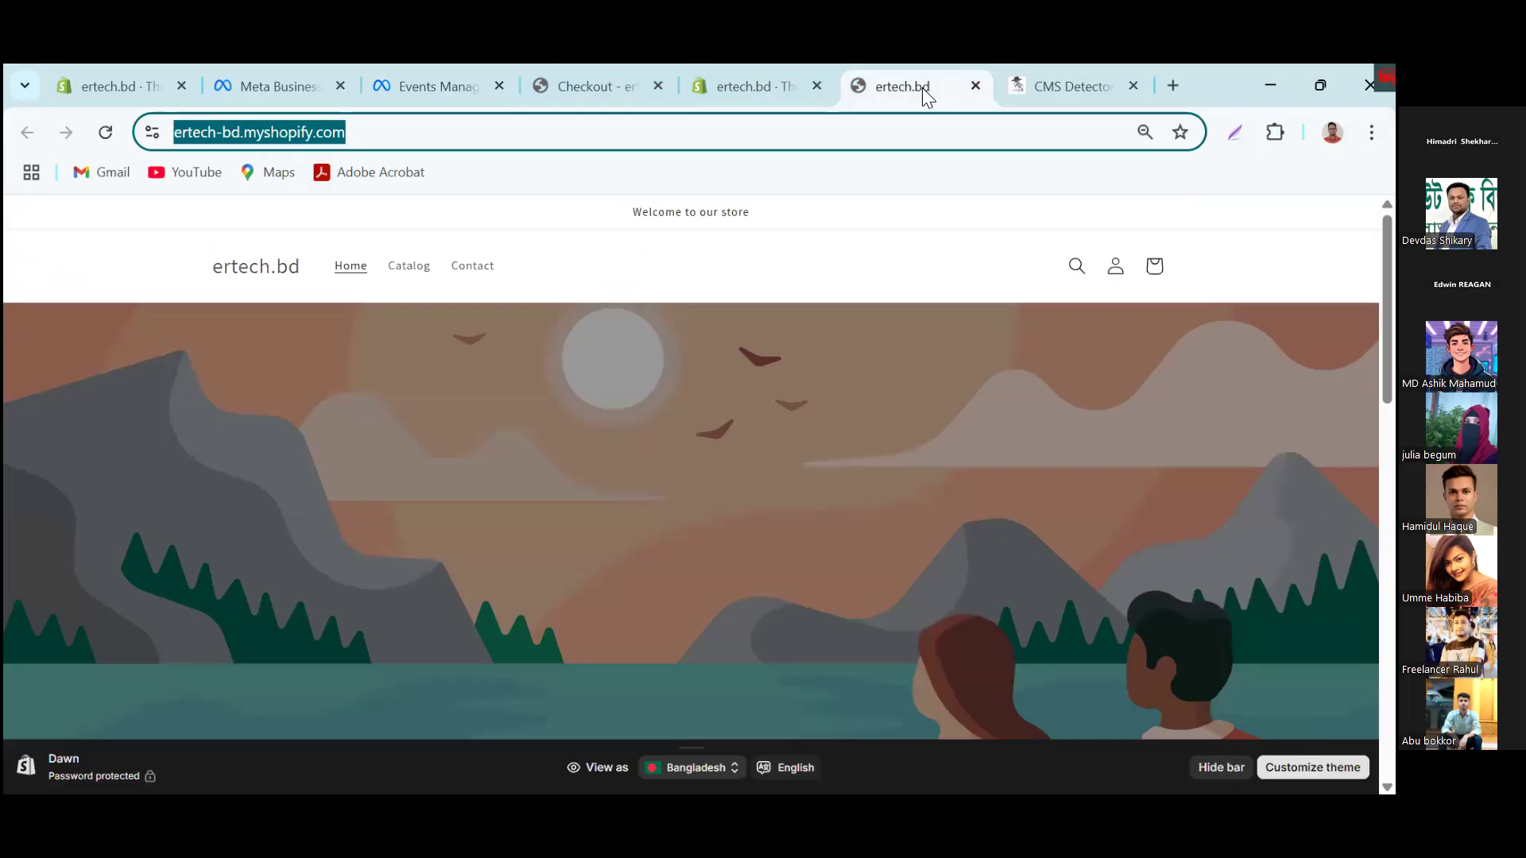
{"action": "scroll", "coordinate": [504, 597], "scroll_direction": "down", "scroll_amount": 15}
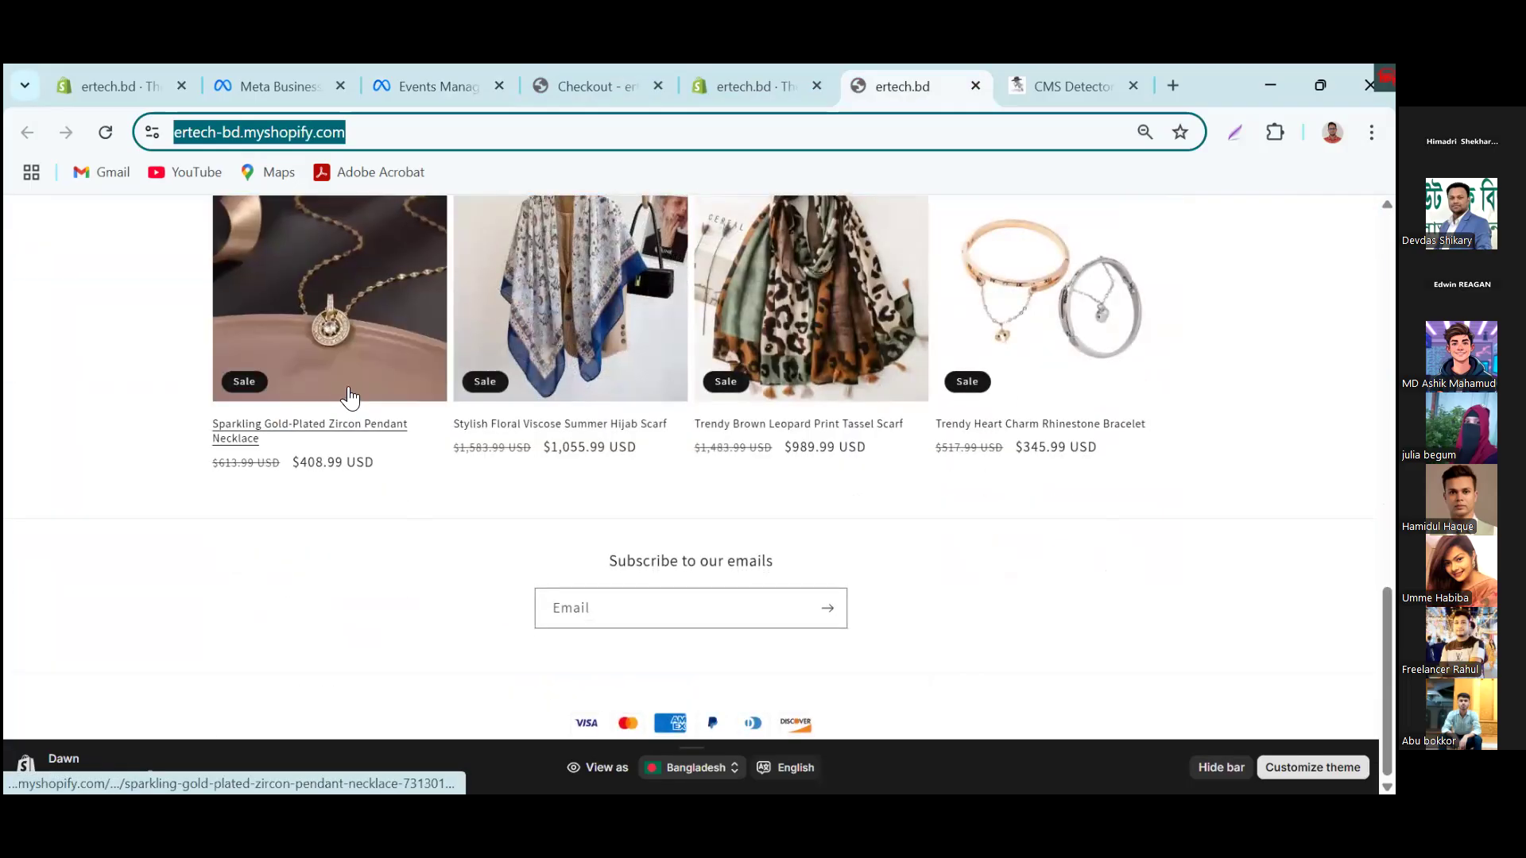
{"action": "left_click", "coordinate": [340, 377]}
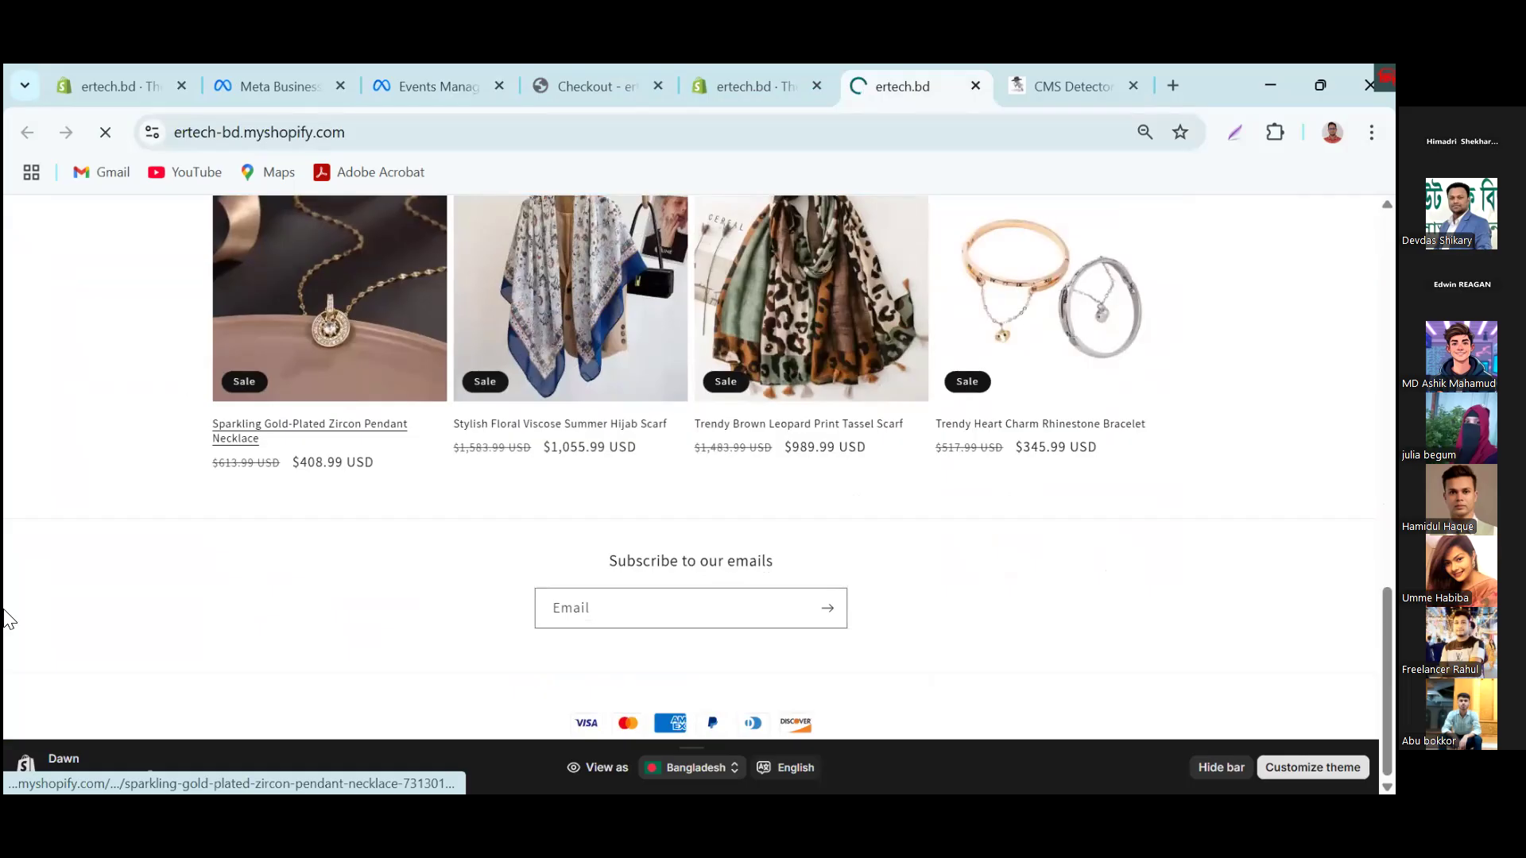
{"action": "scroll", "coordinate": [1213, 606], "scroll_direction": "down", "scroll_amount": 5}
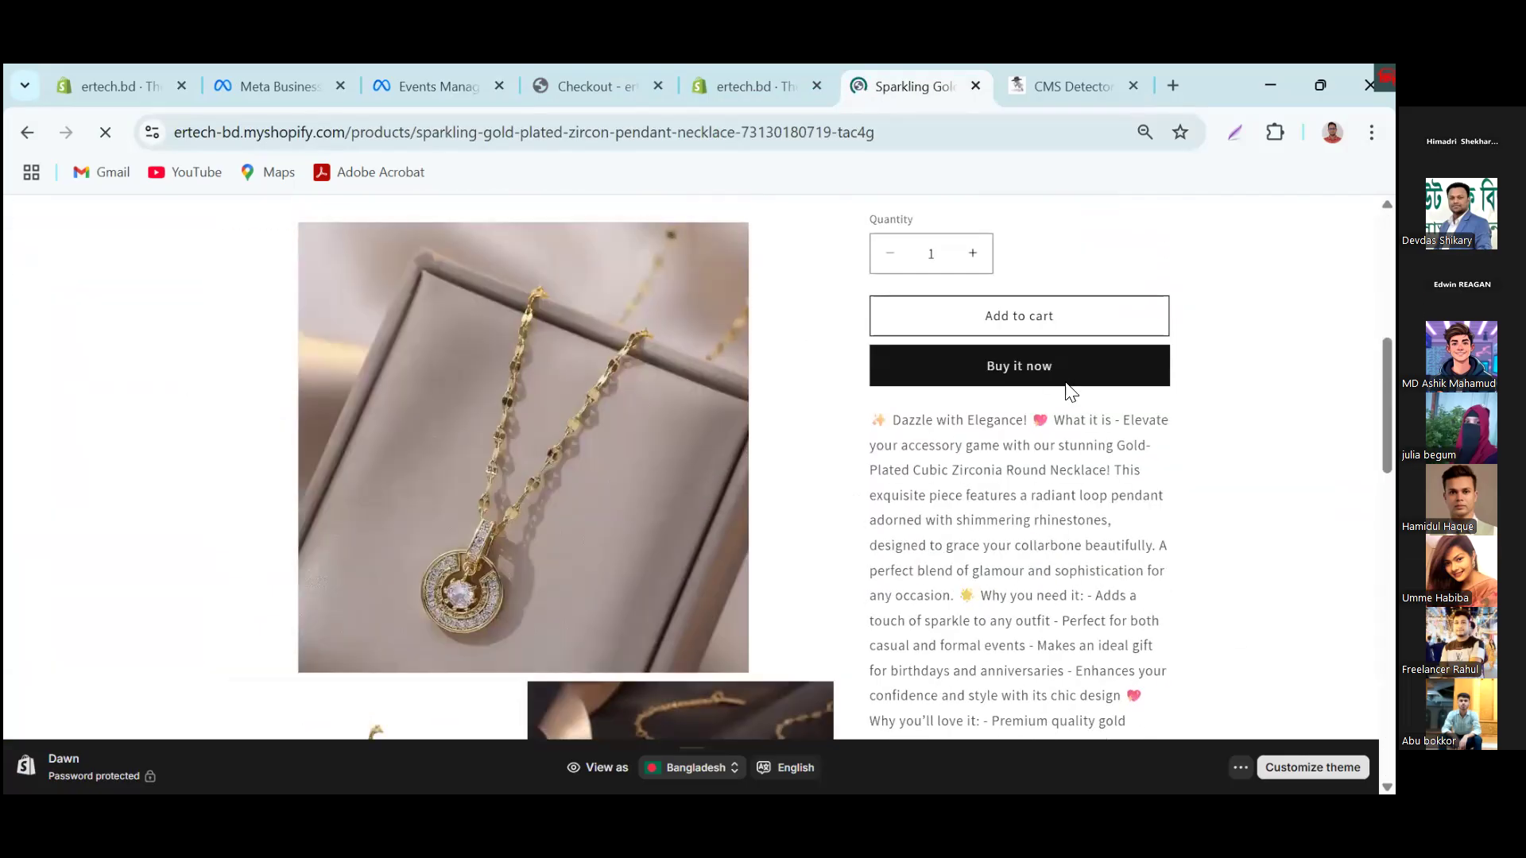
{"action": "left_click", "coordinate": [1042, 327]}
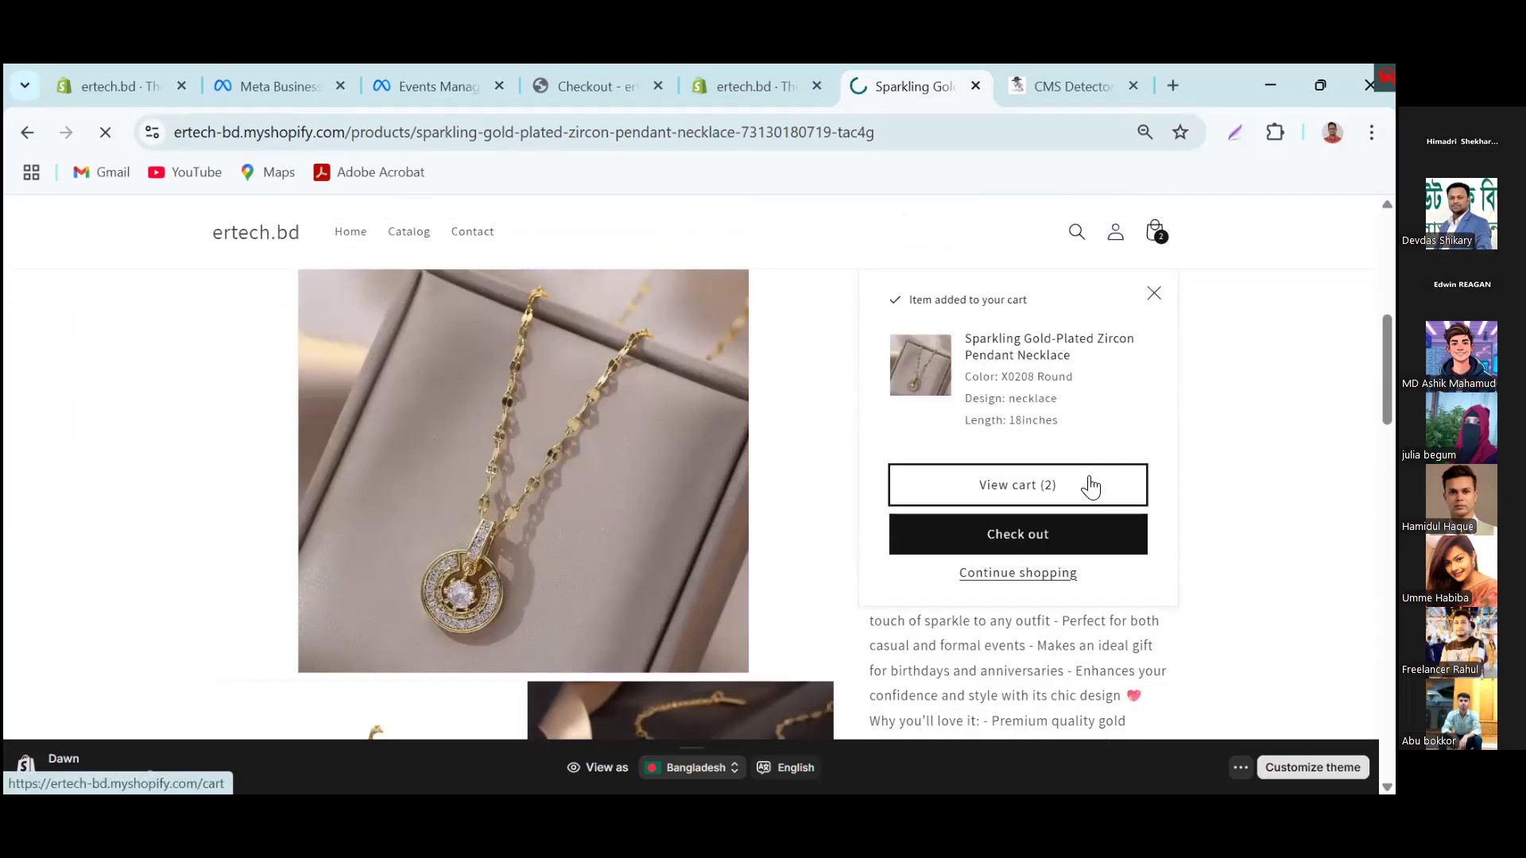
Step: View the cart with the added necklace and proceed to checkout
{"action": "left_click", "coordinate": [1090, 487]}
{"action": "scroll", "coordinate": [1053, 509], "scroll_direction": "down", "scroll_amount": 5}
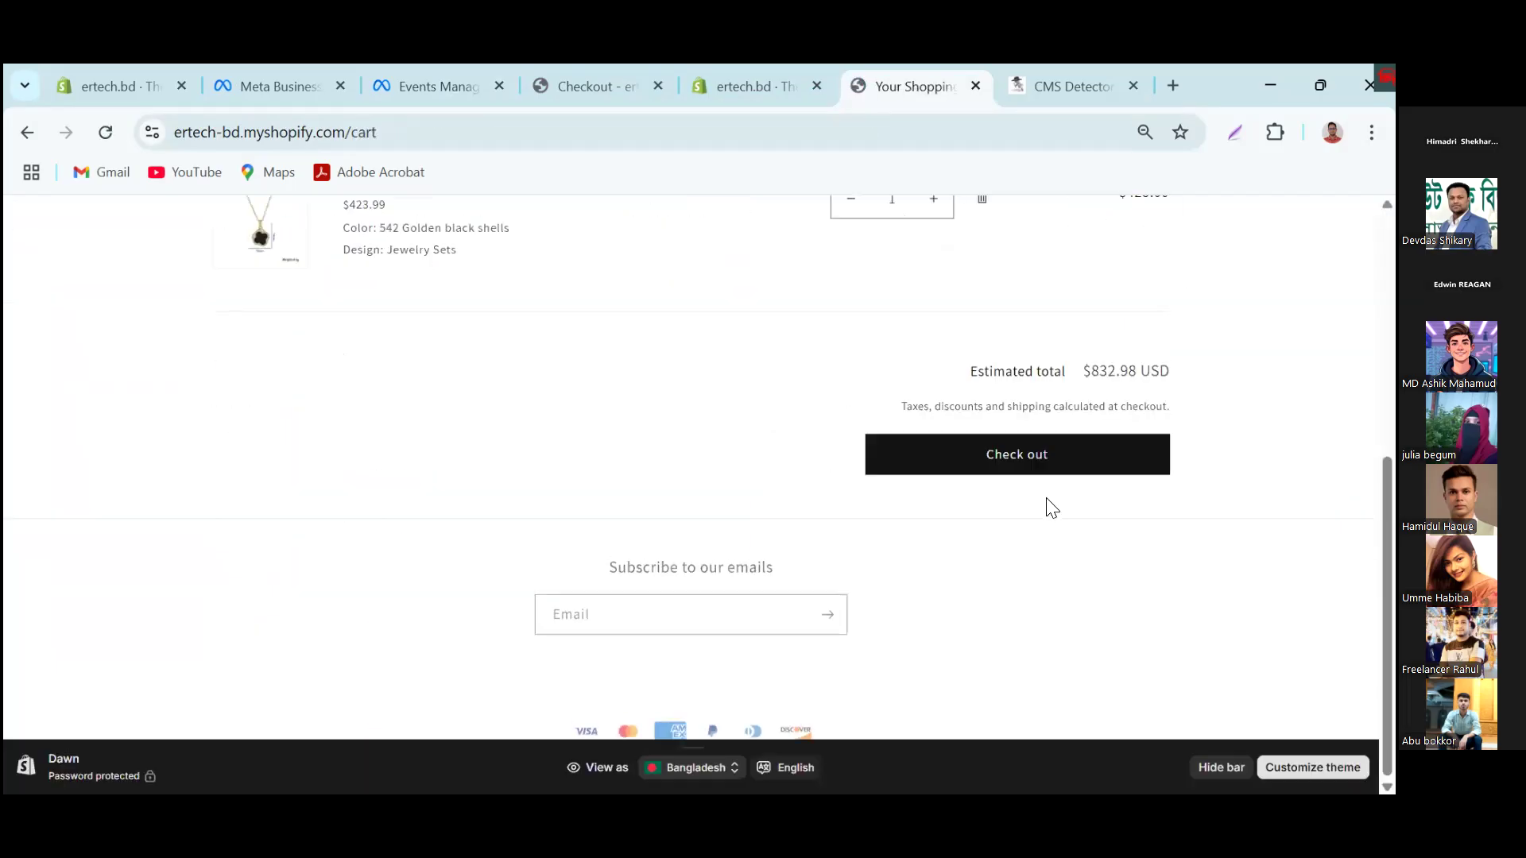
{"action": "left_click", "coordinate": [1040, 467]}
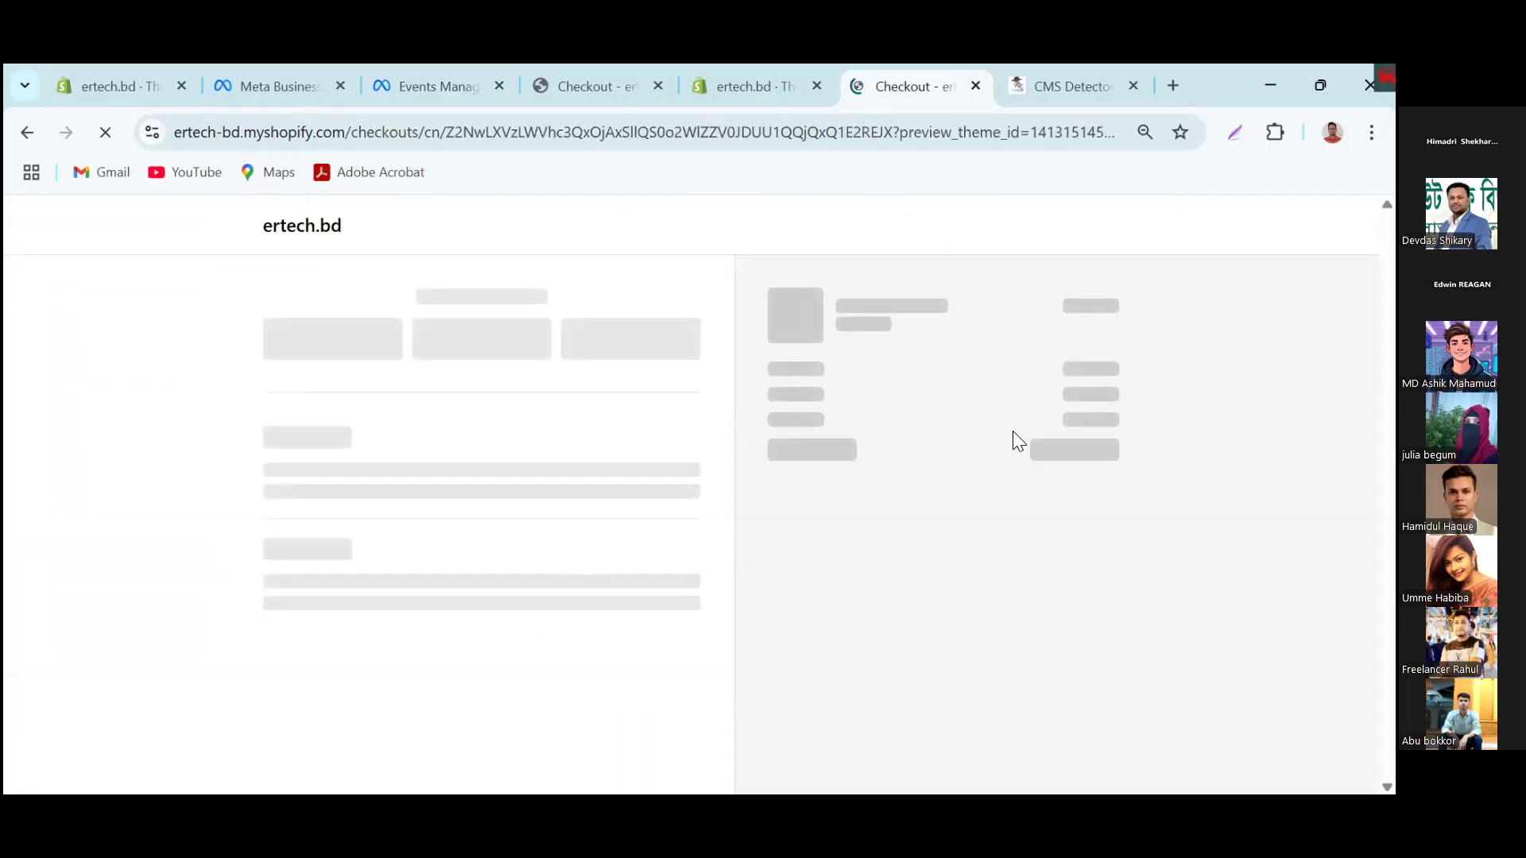
Step: Return to Events Manager and check the received test events for Add to cart, View content and Initiate checkout
{"action": "left_click", "coordinate": [451, 85]}
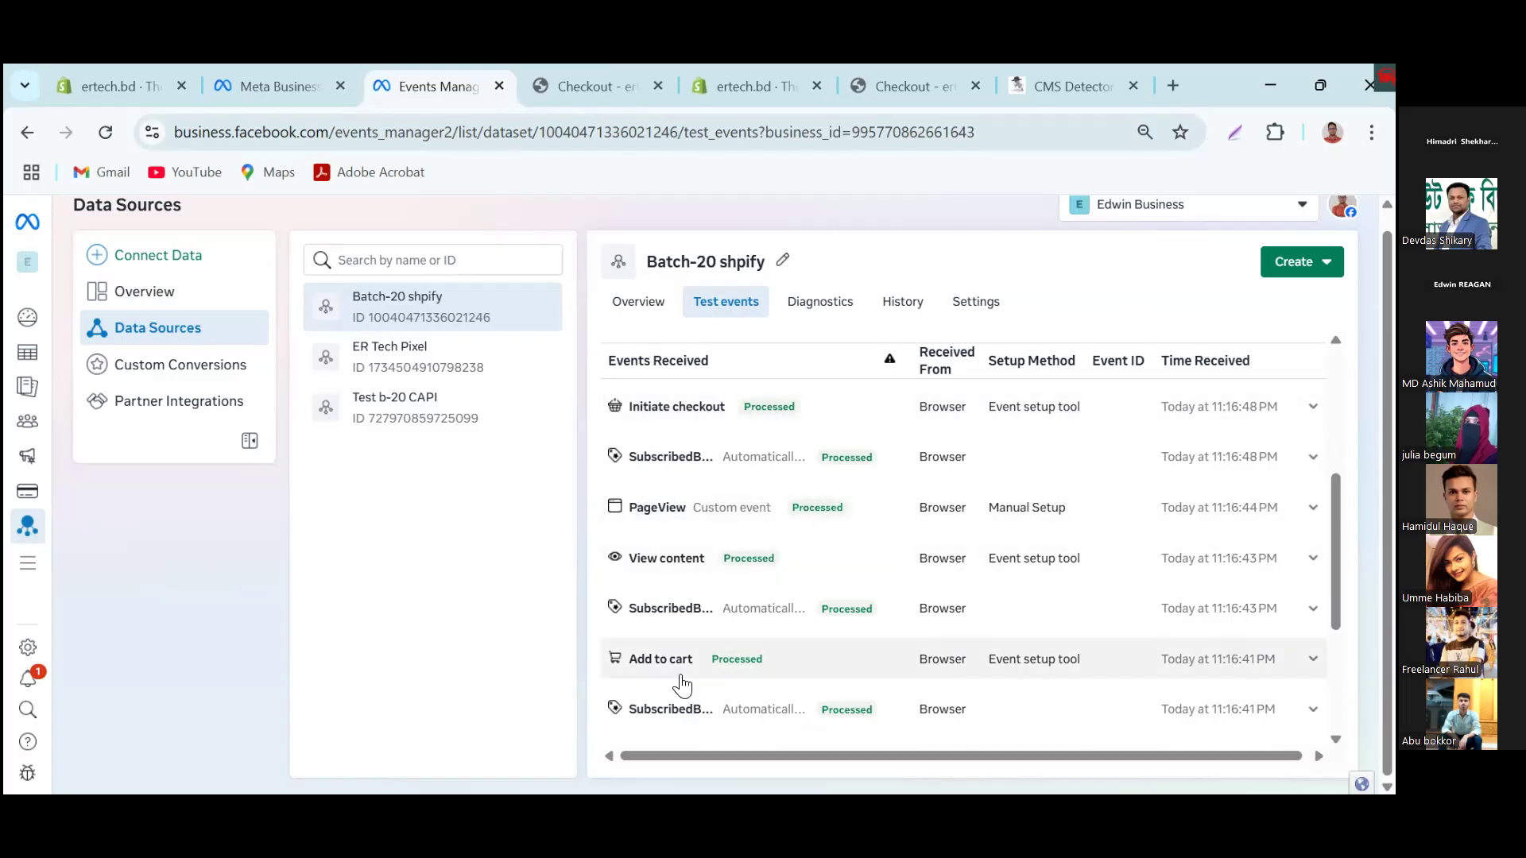
{"action": "scroll", "coordinate": [682, 675], "scroll_direction": "down", "scroll_amount": 3}
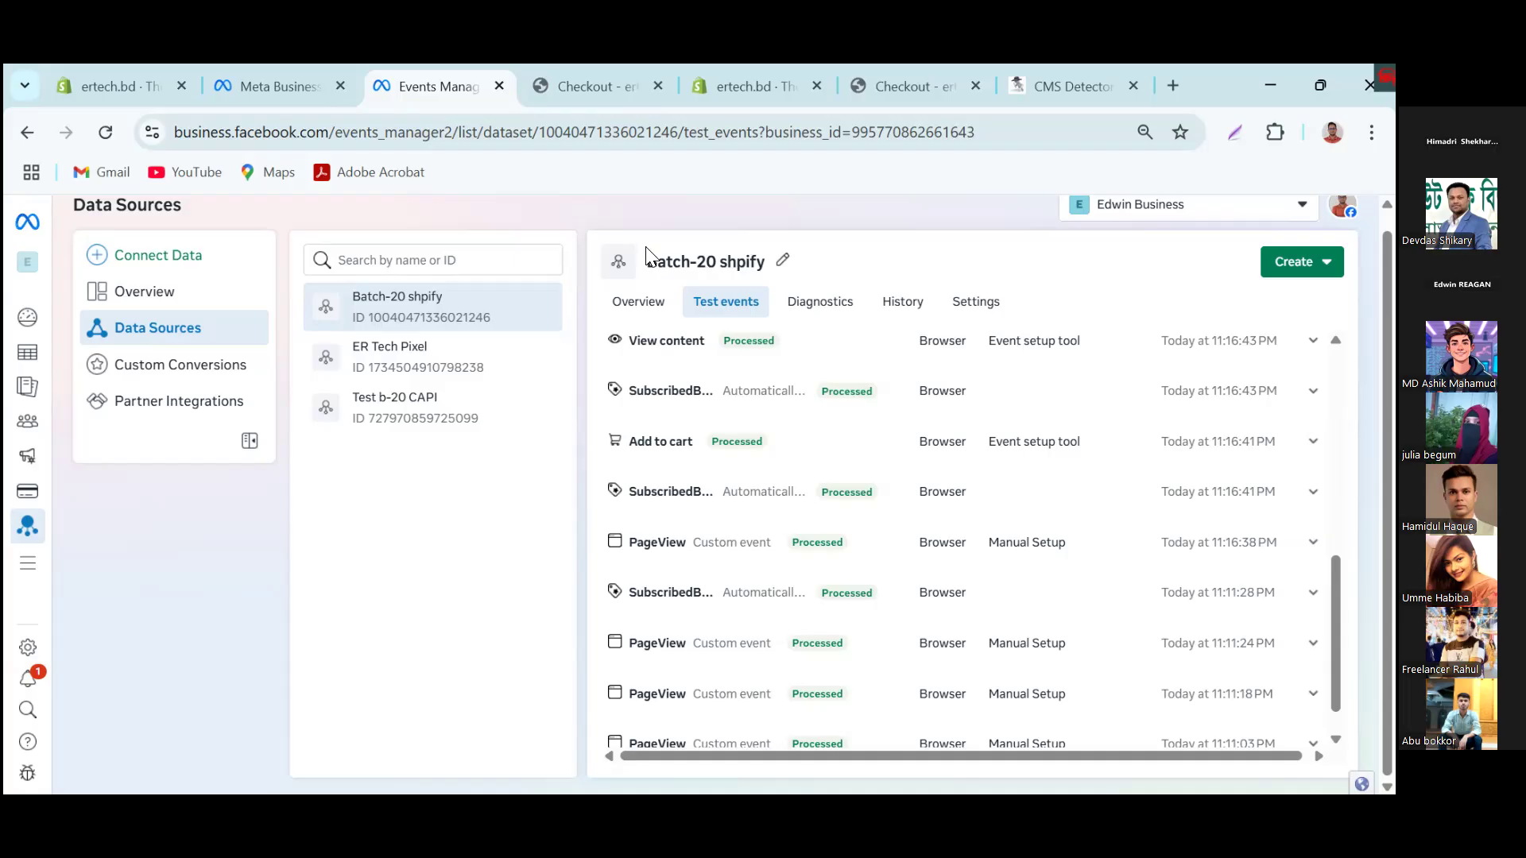
{"action": "left_click_drag", "start_coordinate": [382, 318], "coordinate": [389, 318]}
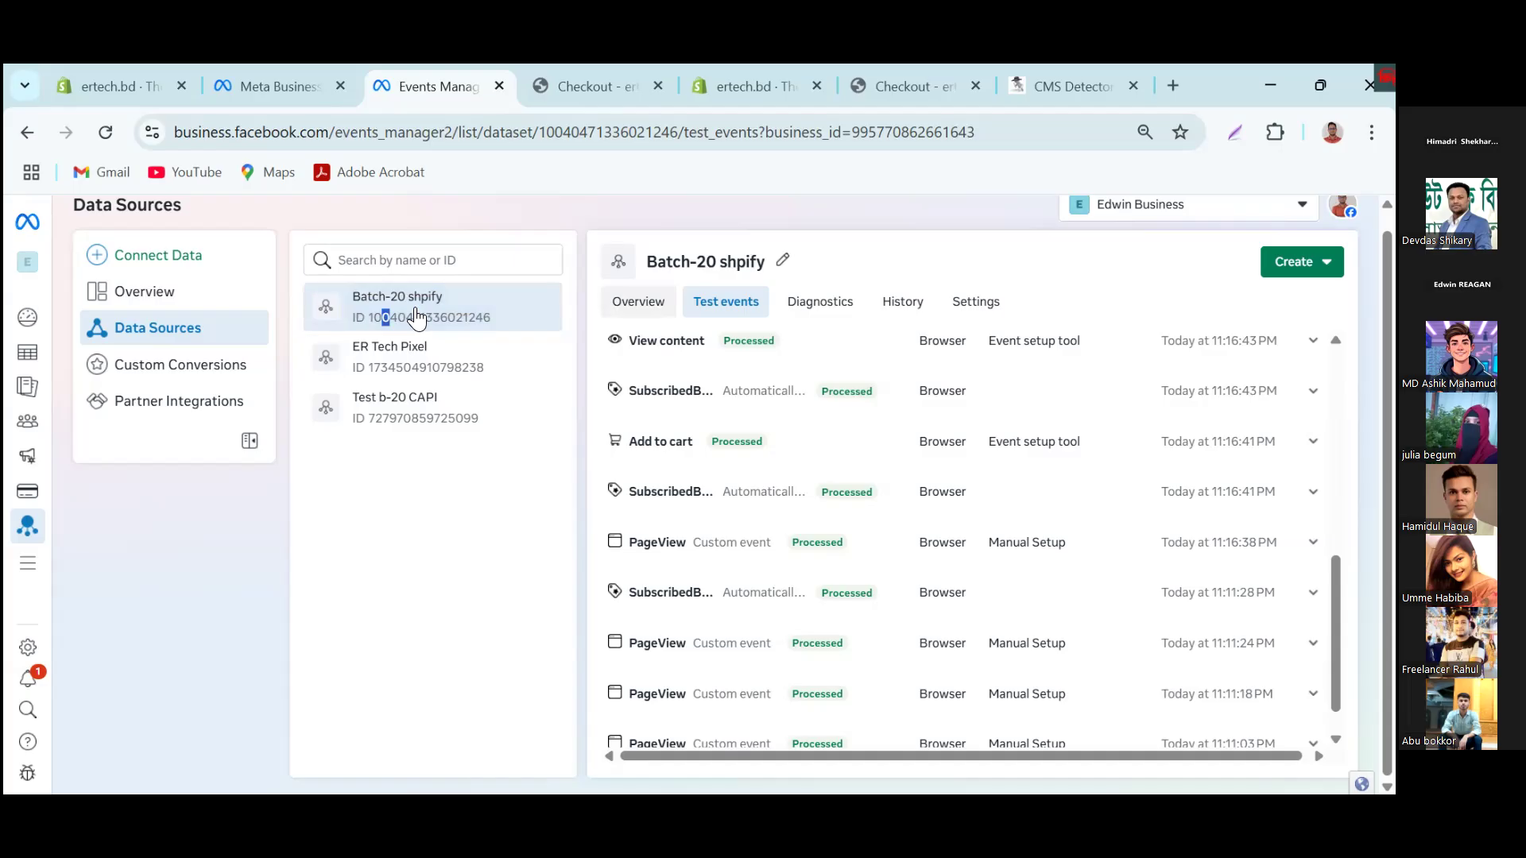
Step: Open the Batch-20 shpify overview and ignore the task for connecting chat activity from business messaging apps
{"action": "left_click", "coordinate": [417, 318]}
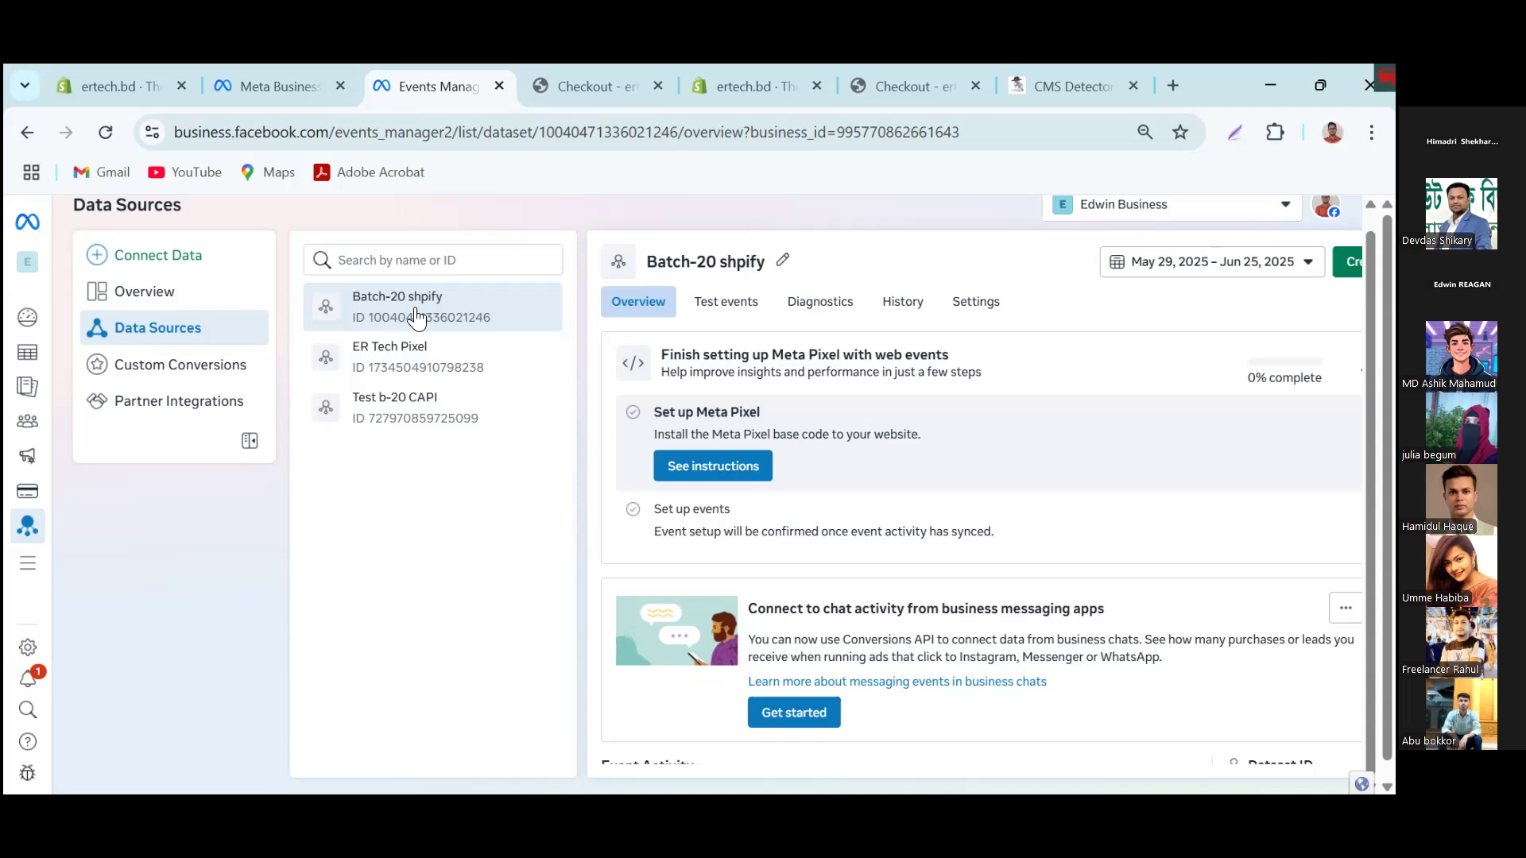
{"action": "left_click_drag", "start_coordinate": [1387, 429], "coordinate": [1387, 446]}
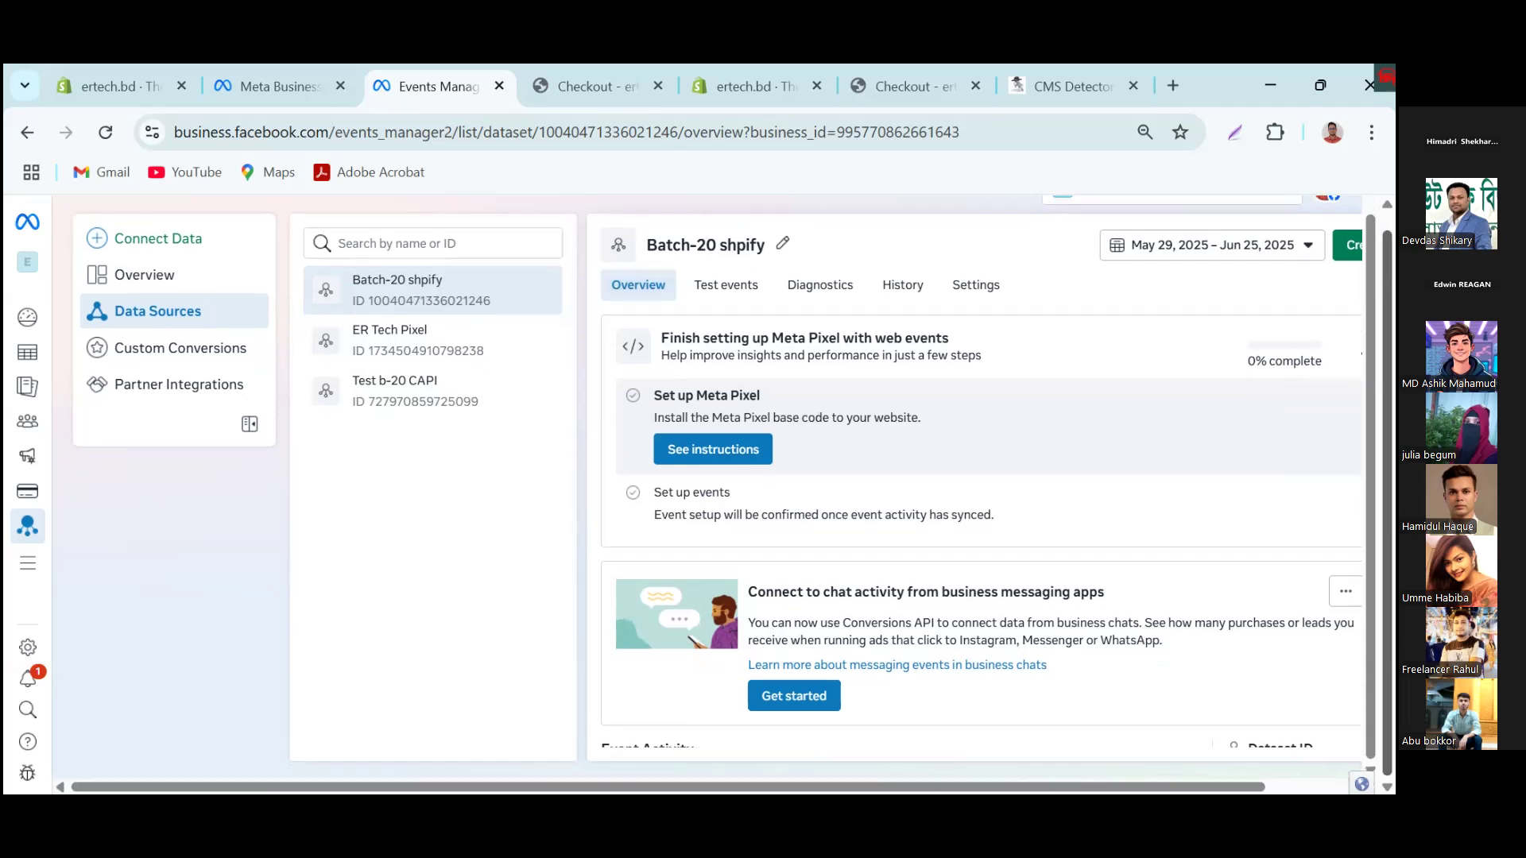
{"action": "left_click", "coordinate": [1346, 591]}
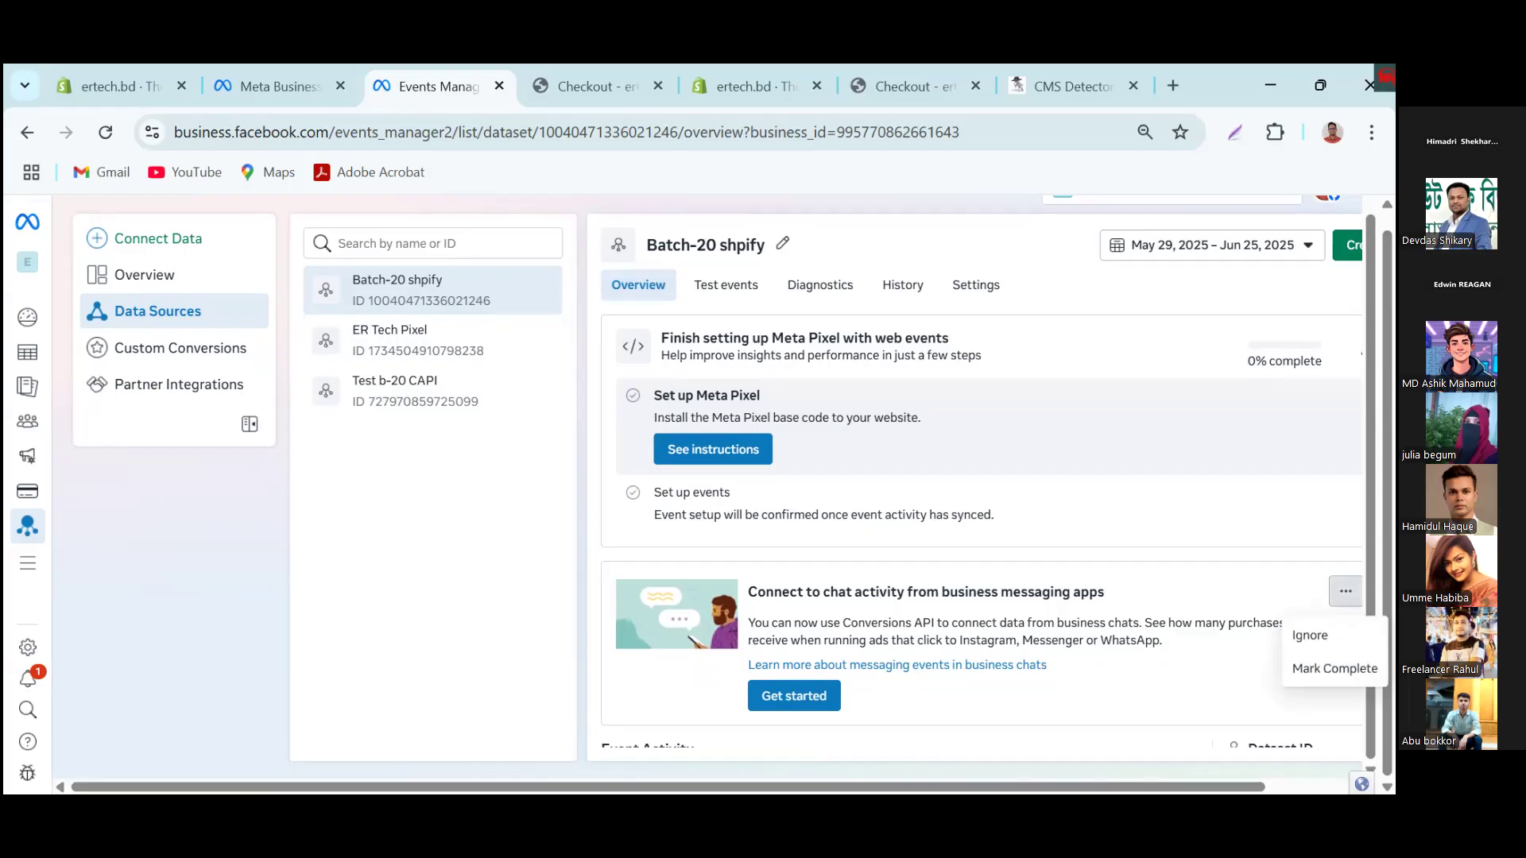
{"action": "left_click", "coordinate": [1310, 635]}
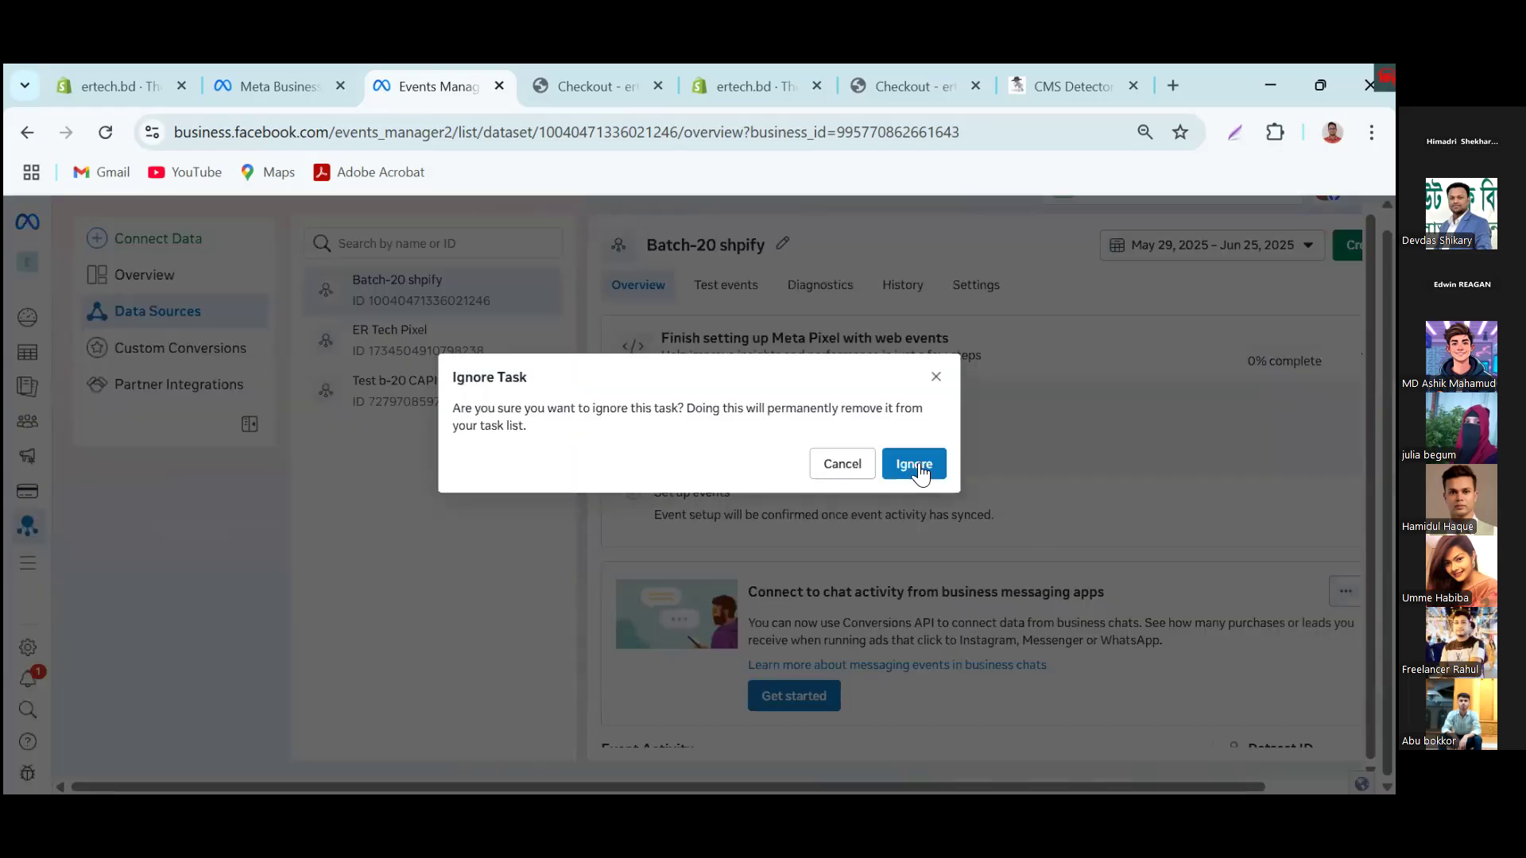
{"action": "left_click", "coordinate": [918, 467]}
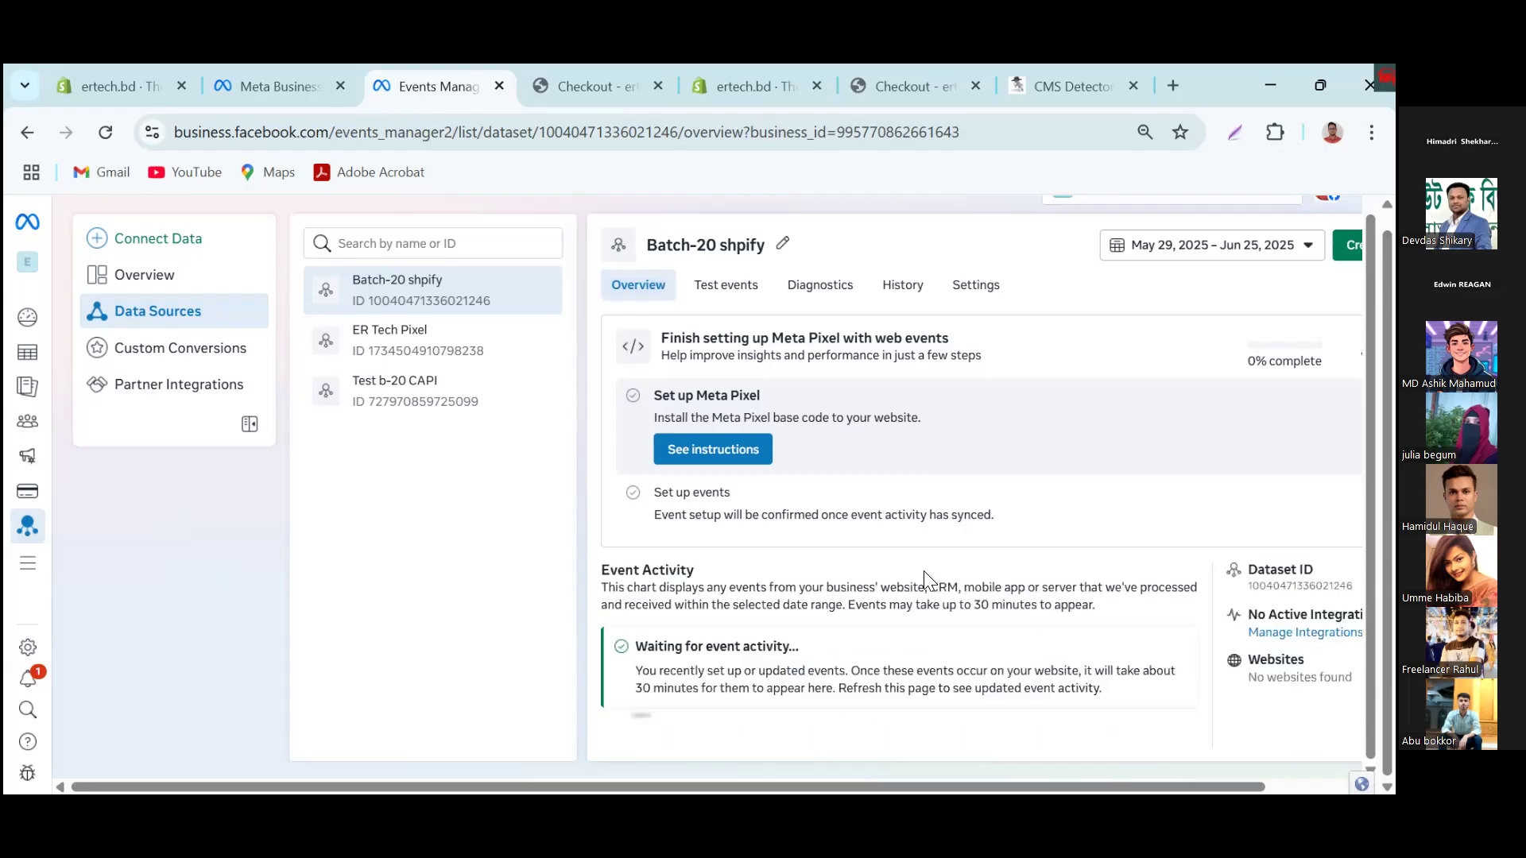
Step: Examine the Event Activity chart and events table, and reload the overview page to look for updated activity
{"action": "scroll", "coordinate": [894, 673], "scroll_direction": "down", "scroll_amount": 3}
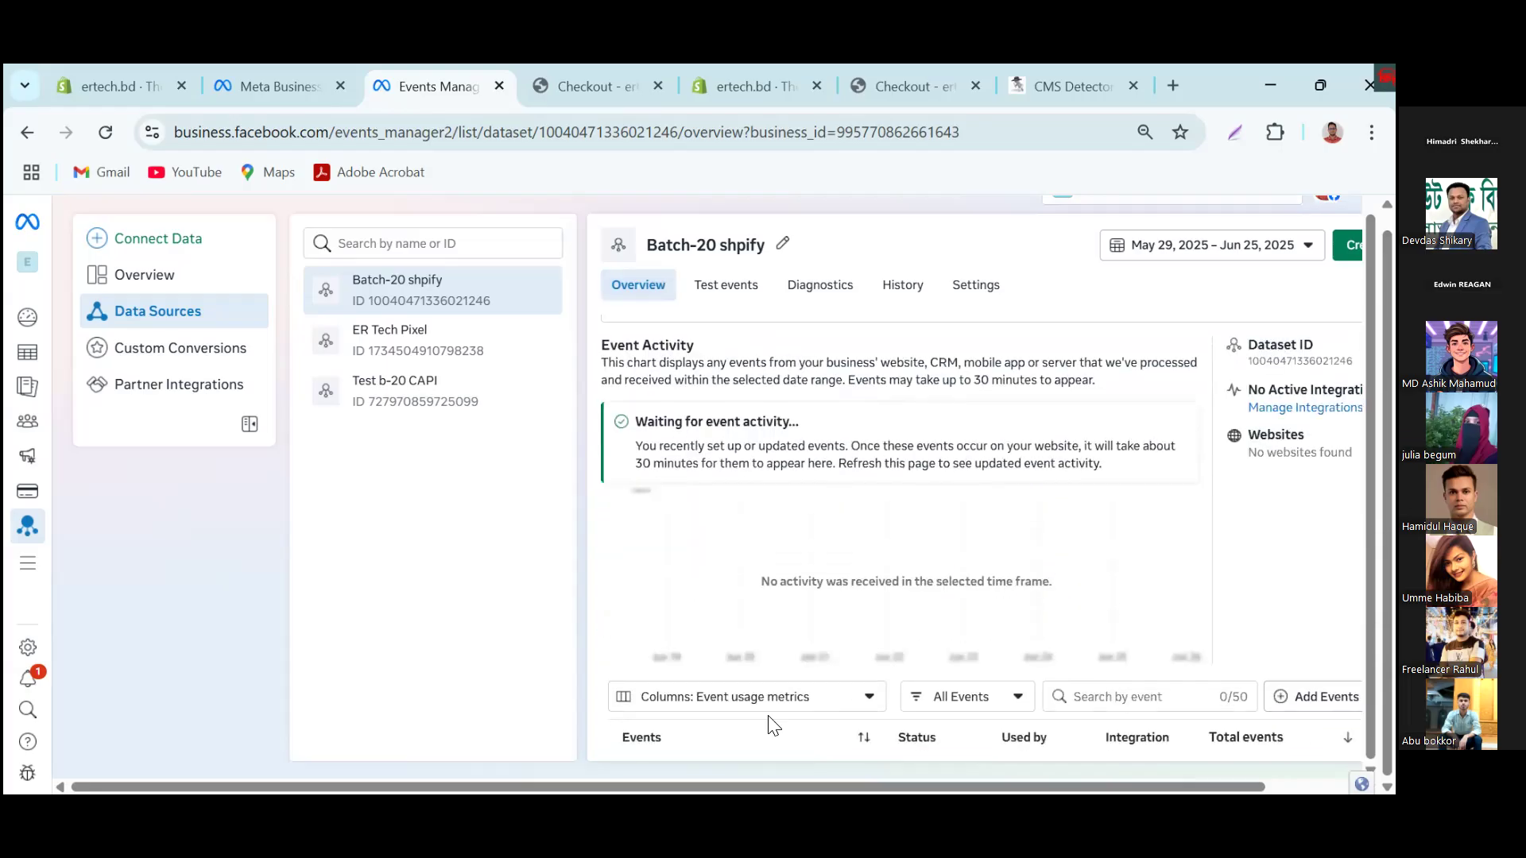
{"action": "scroll", "coordinate": [768, 725], "scroll_direction": "down", "scroll_amount": 2}
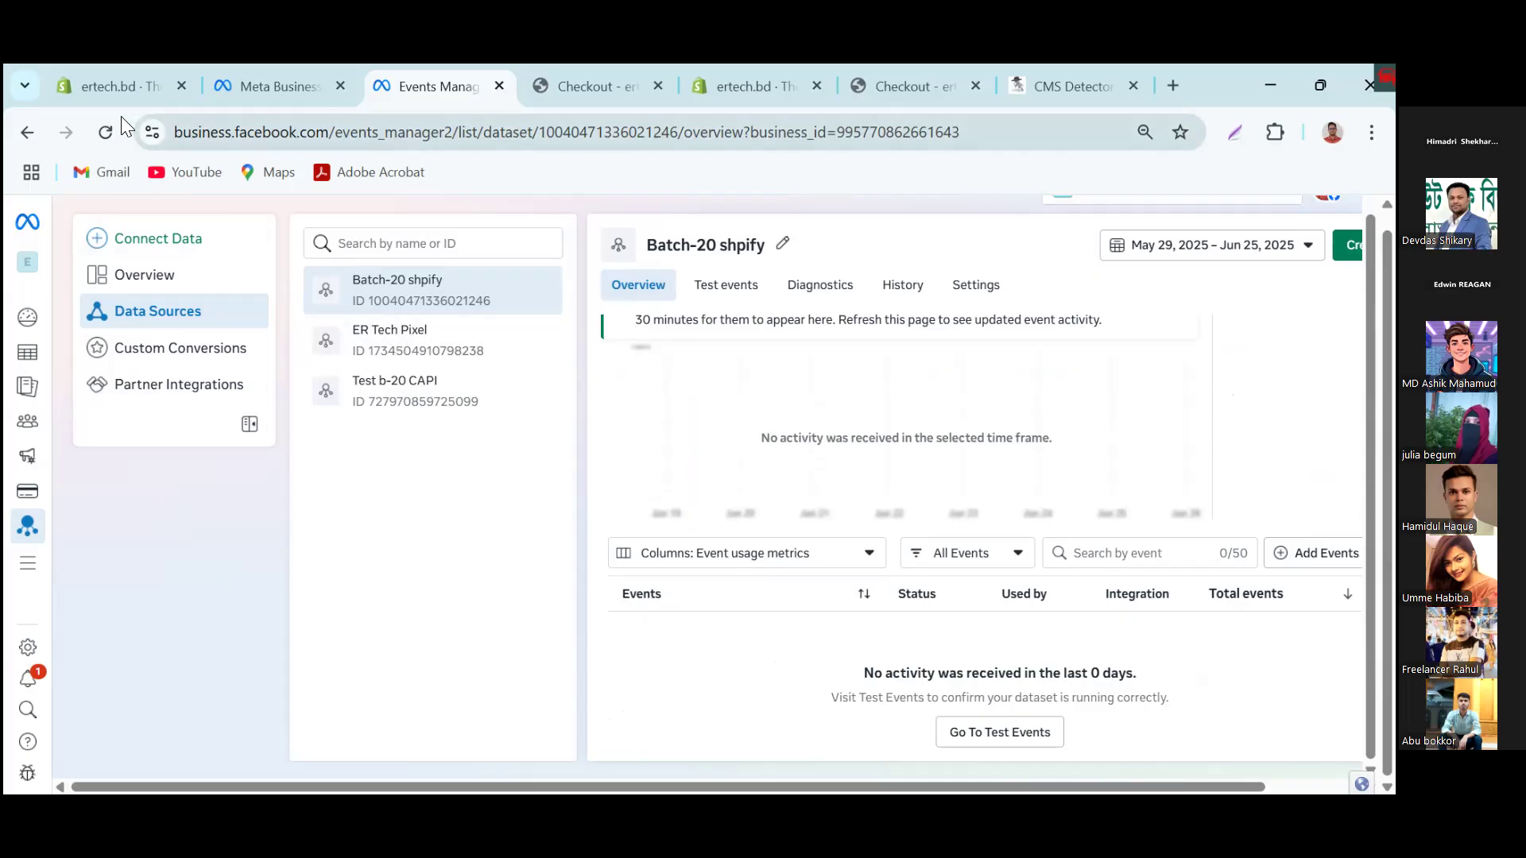
{"action": "left_click", "coordinate": [106, 135]}
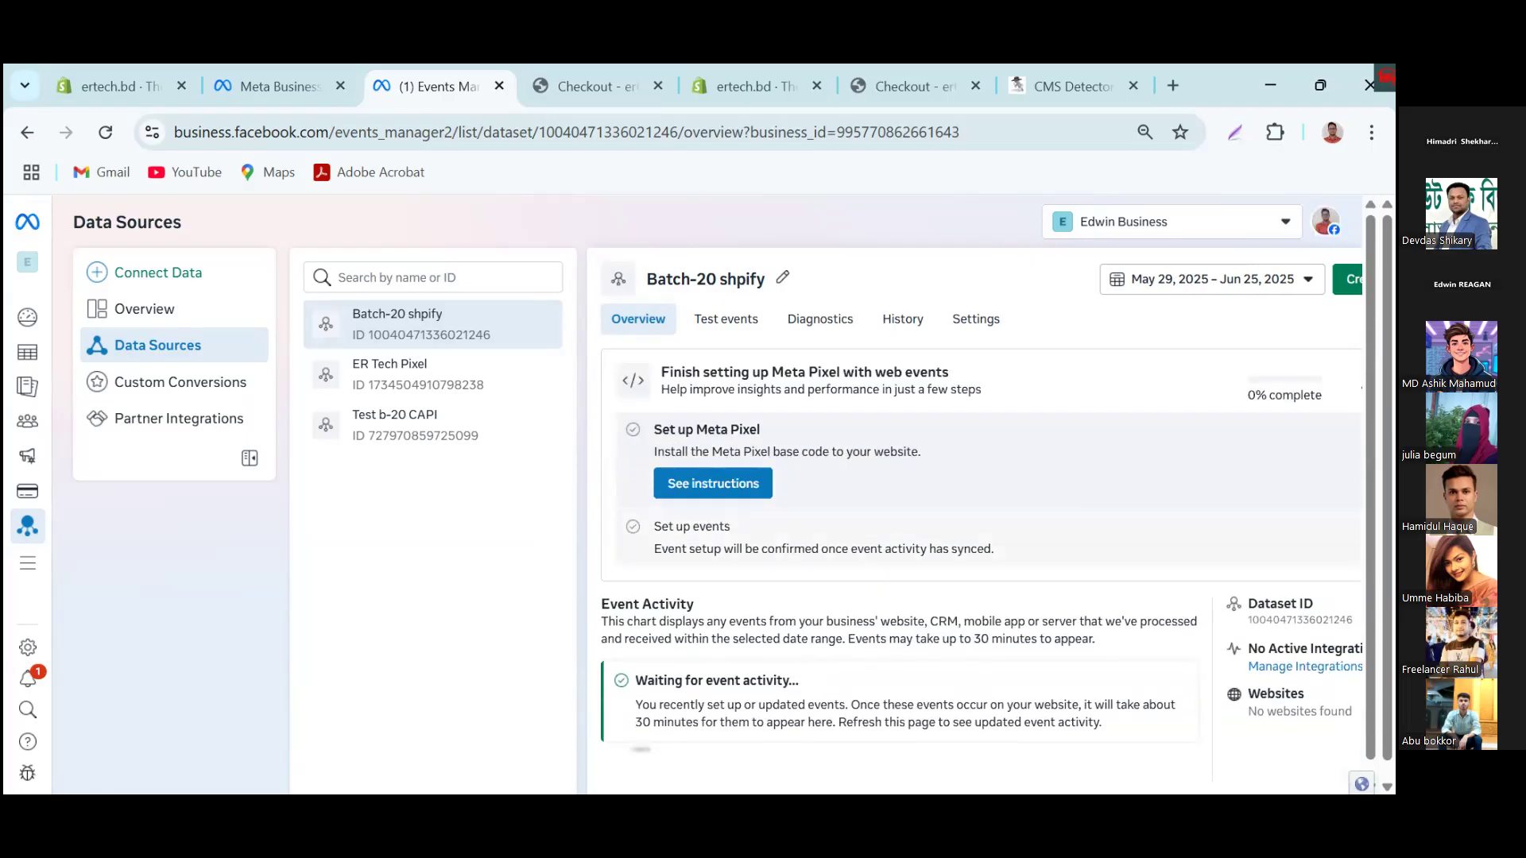
{"action": "scroll", "coordinate": [1169, 548], "scroll_direction": "down", "scroll_amount": 5}
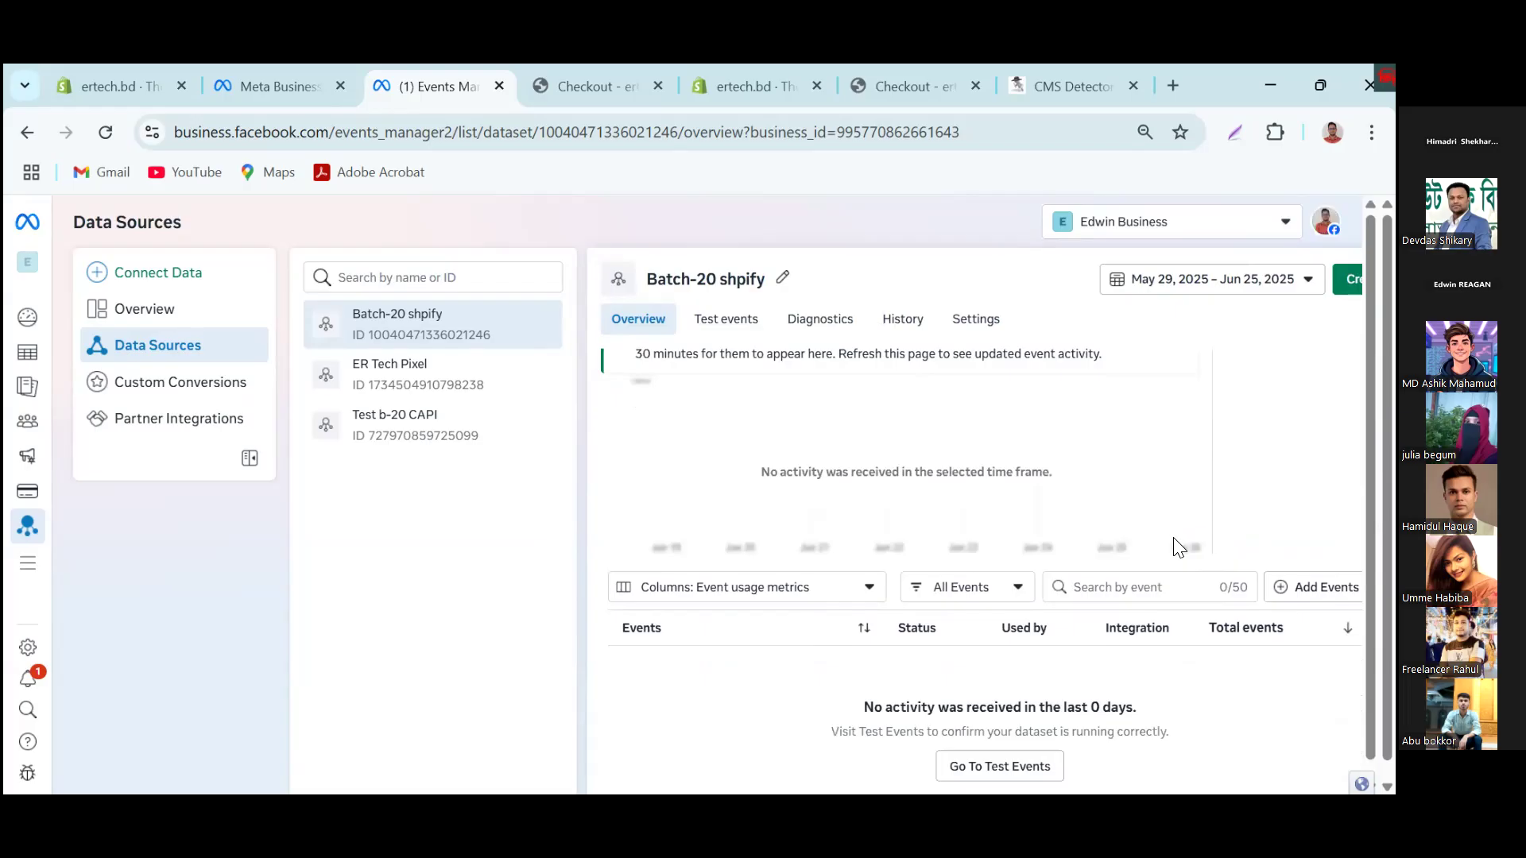